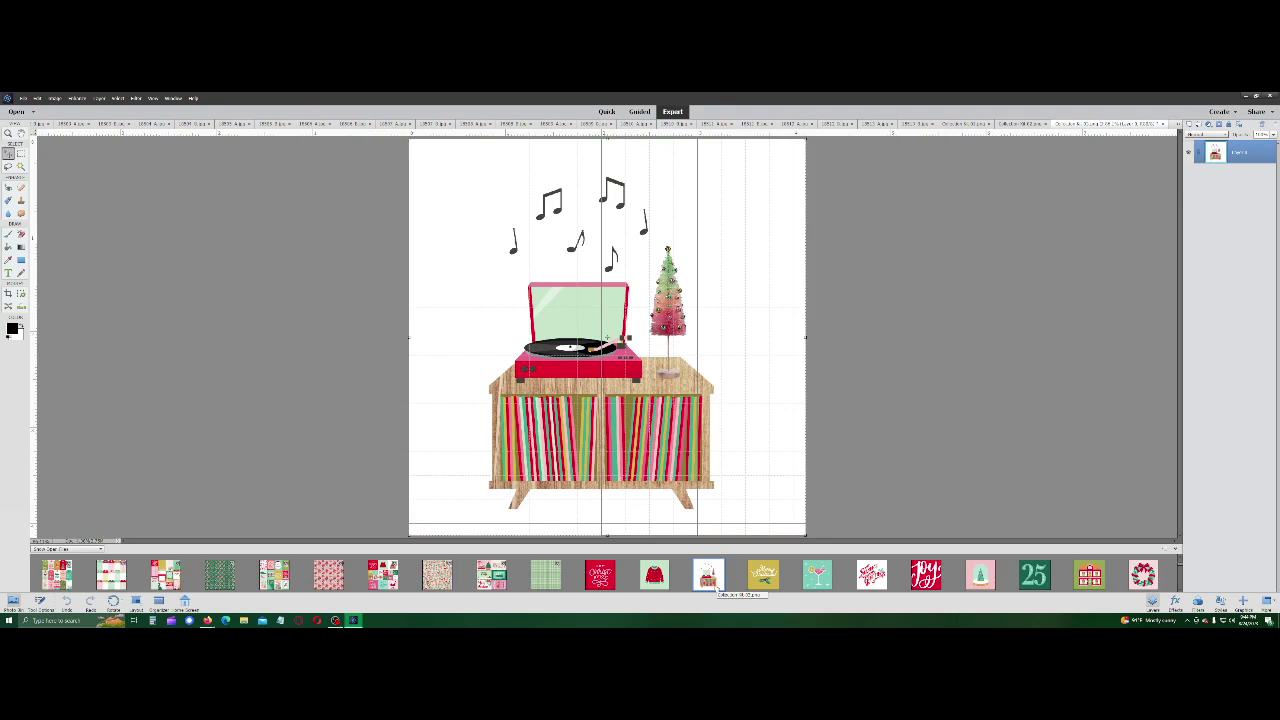
Step: Move the gold Merry Christmas image beside the blank canvas among the open files and place a copy in that canvas's upper-right corner
double_click(760, 580)
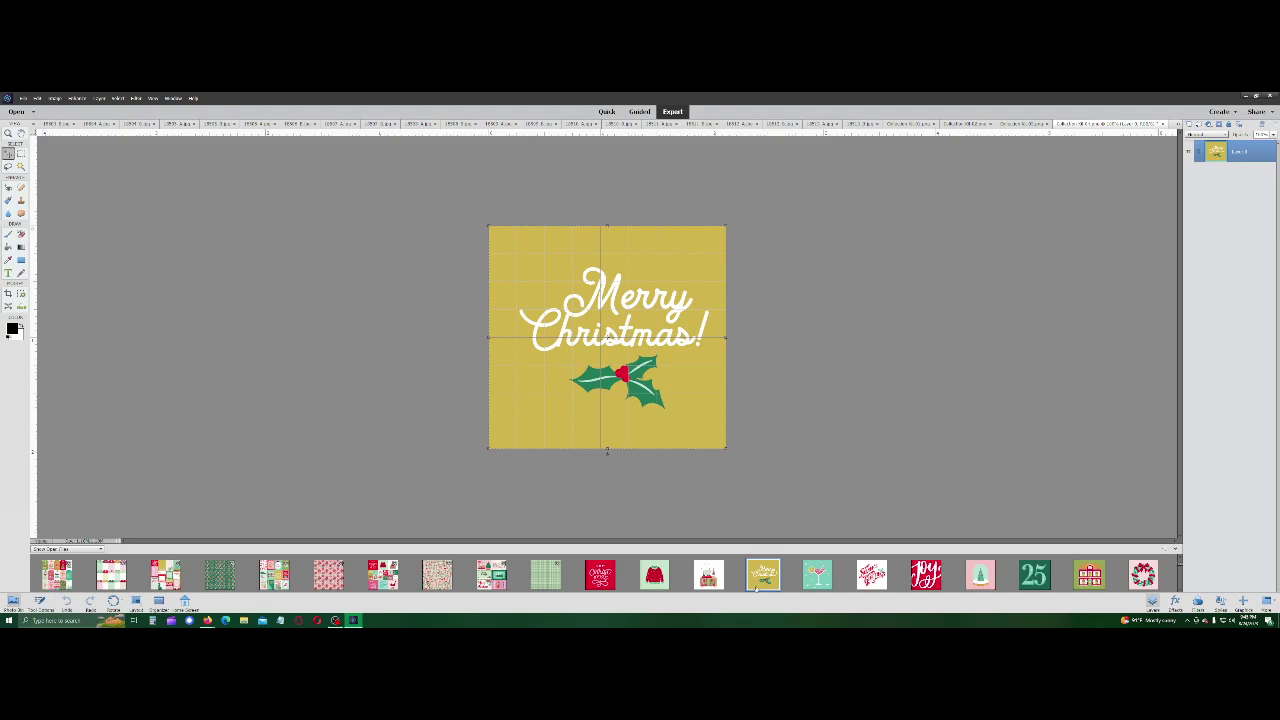
drag(757, 588, 730, 546)
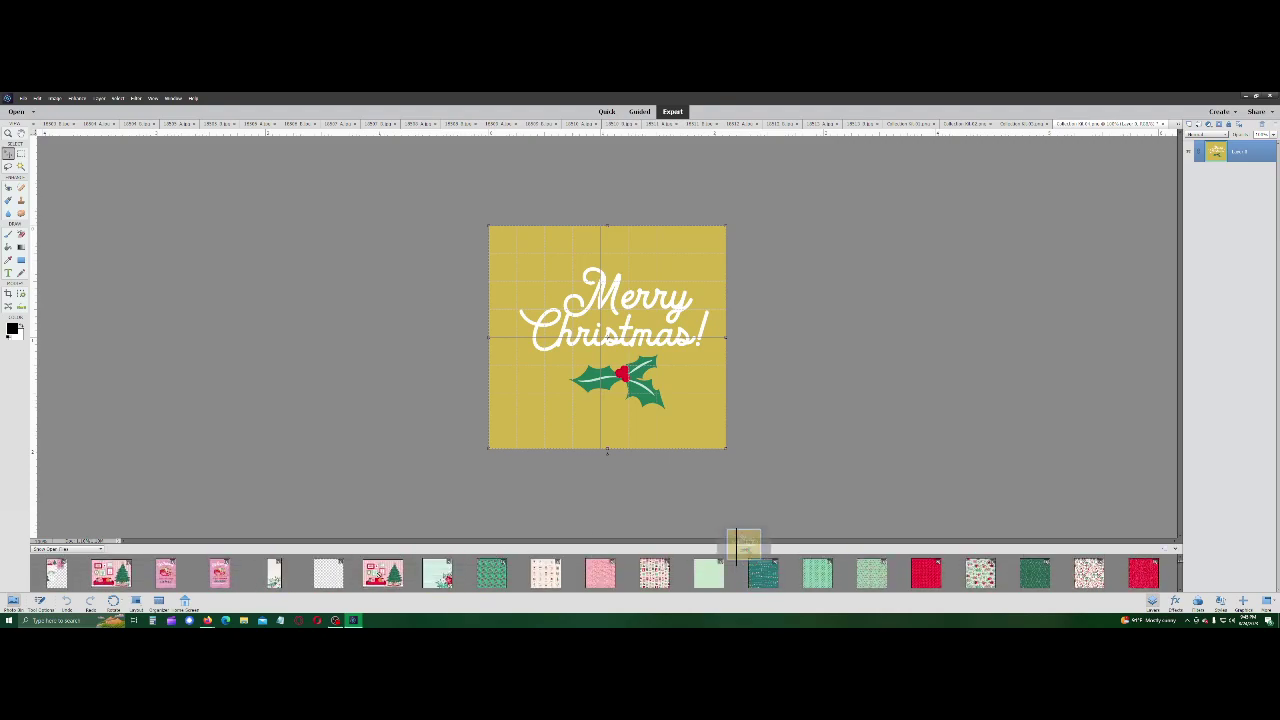
drag(359, 580, 358, 582)
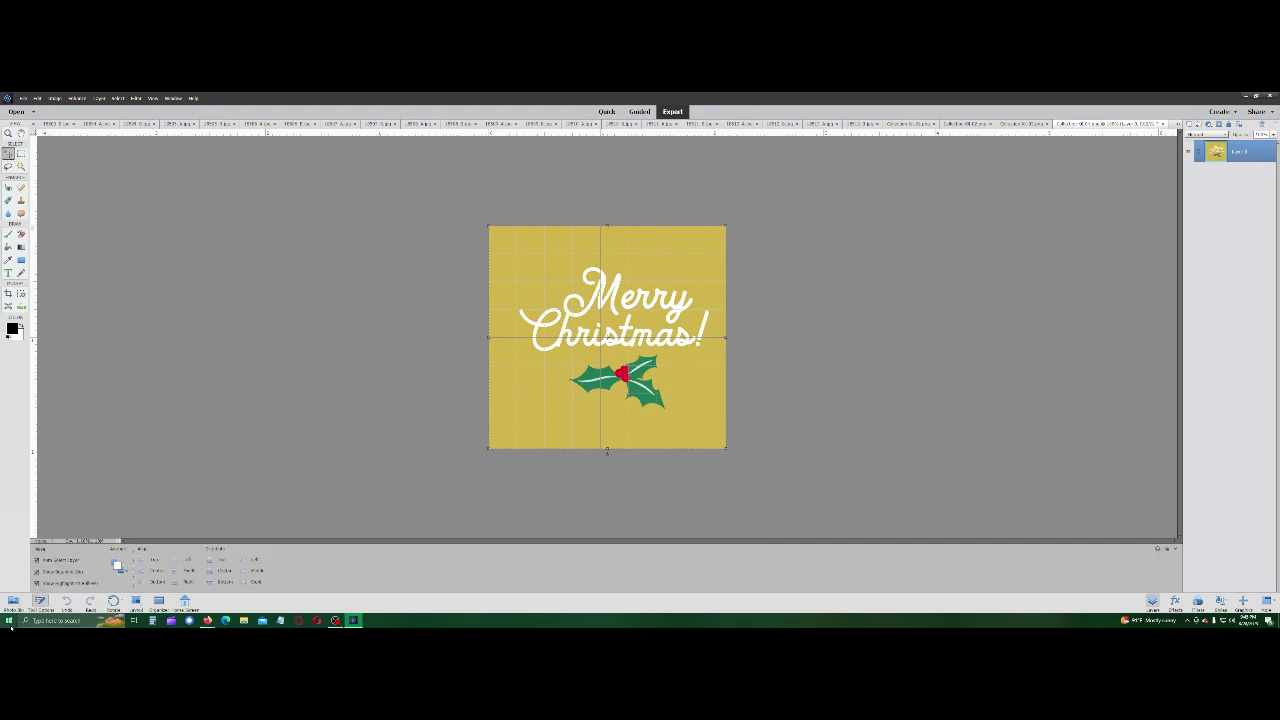
drag(517, 390, 328, 572)
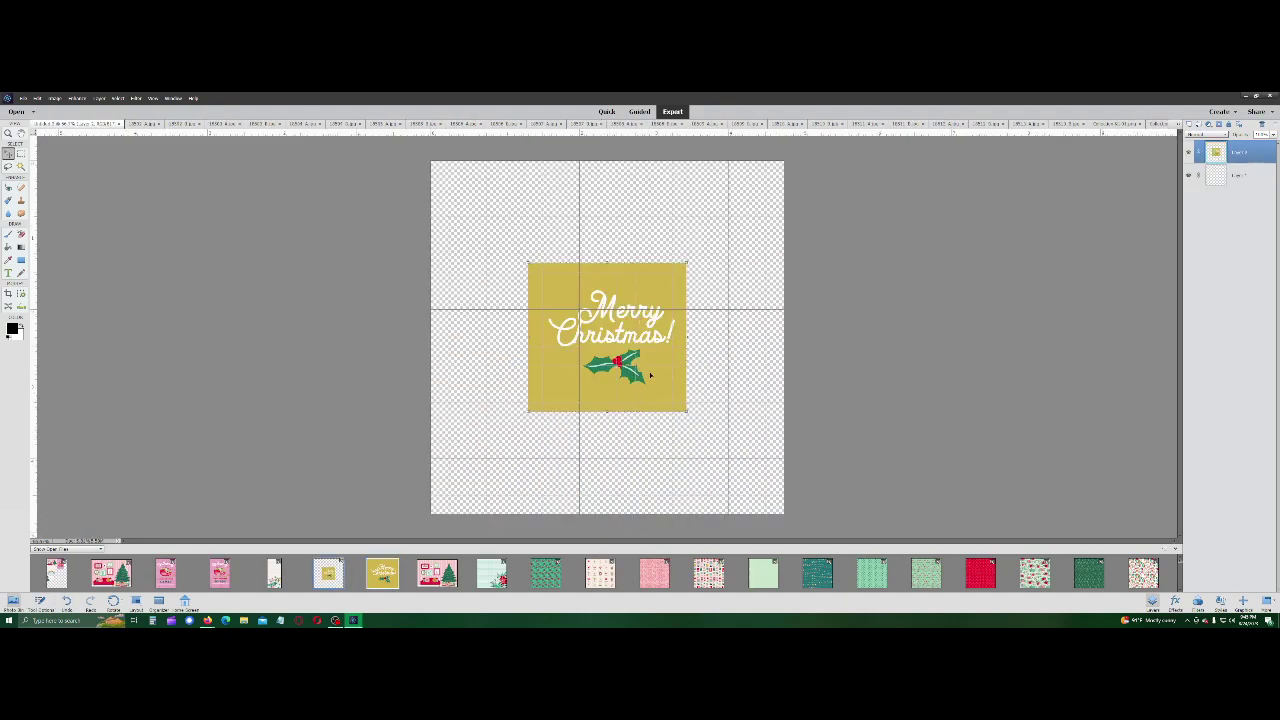
drag(650, 375, 748, 272)
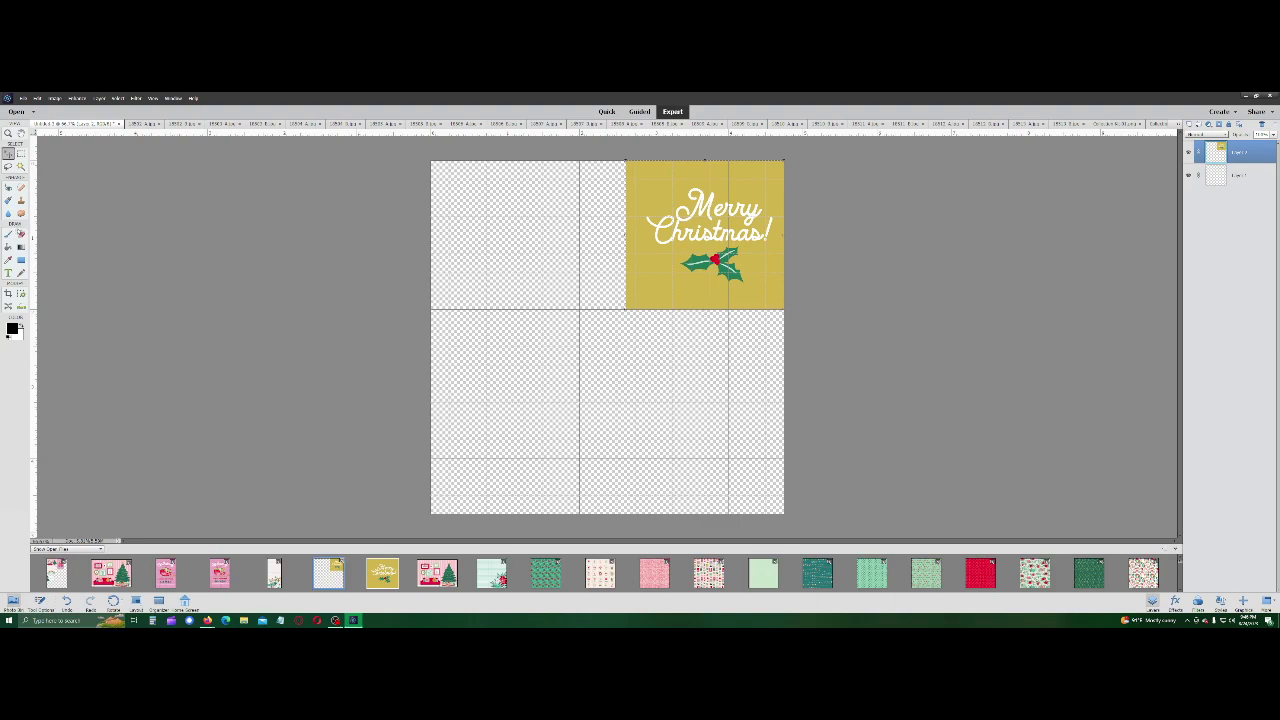
Step: Draw a black rectangle from the canvas's upper-left corner to the first vertical guide and move it into the lower-left corner
click(21, 260)
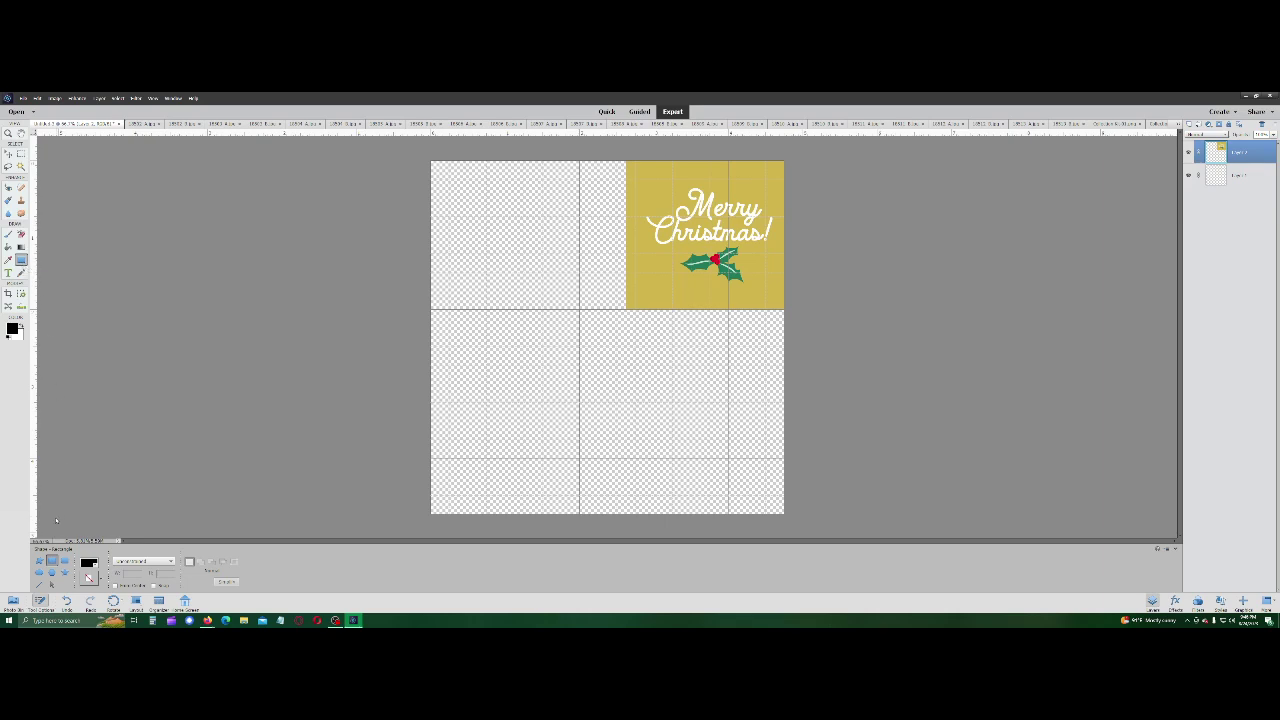
click(39, 560)
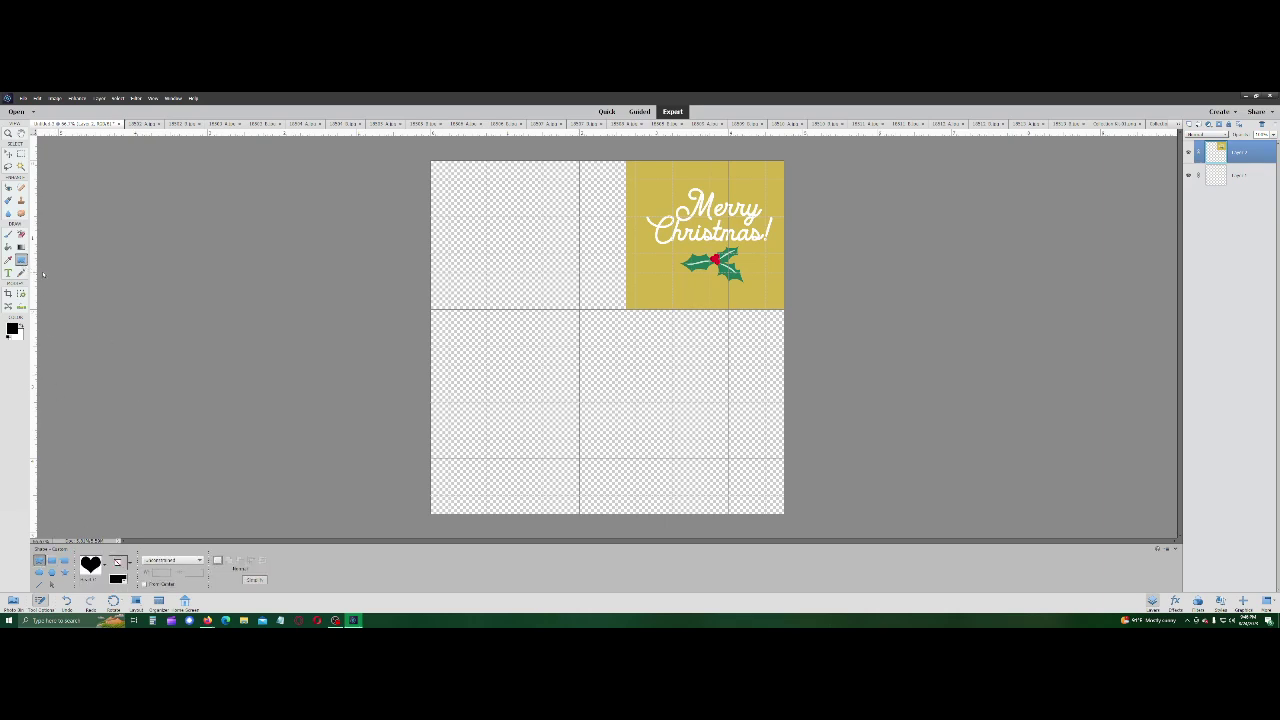
click(52, 560)
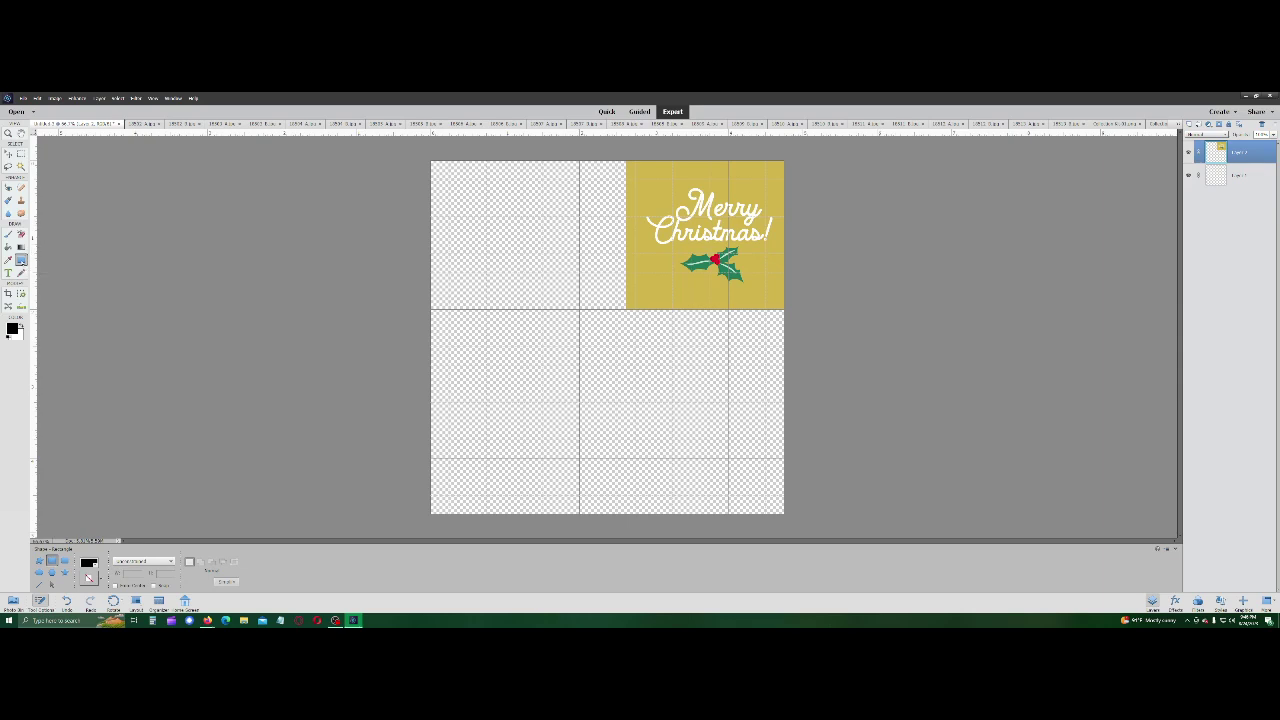
click(8, 259)
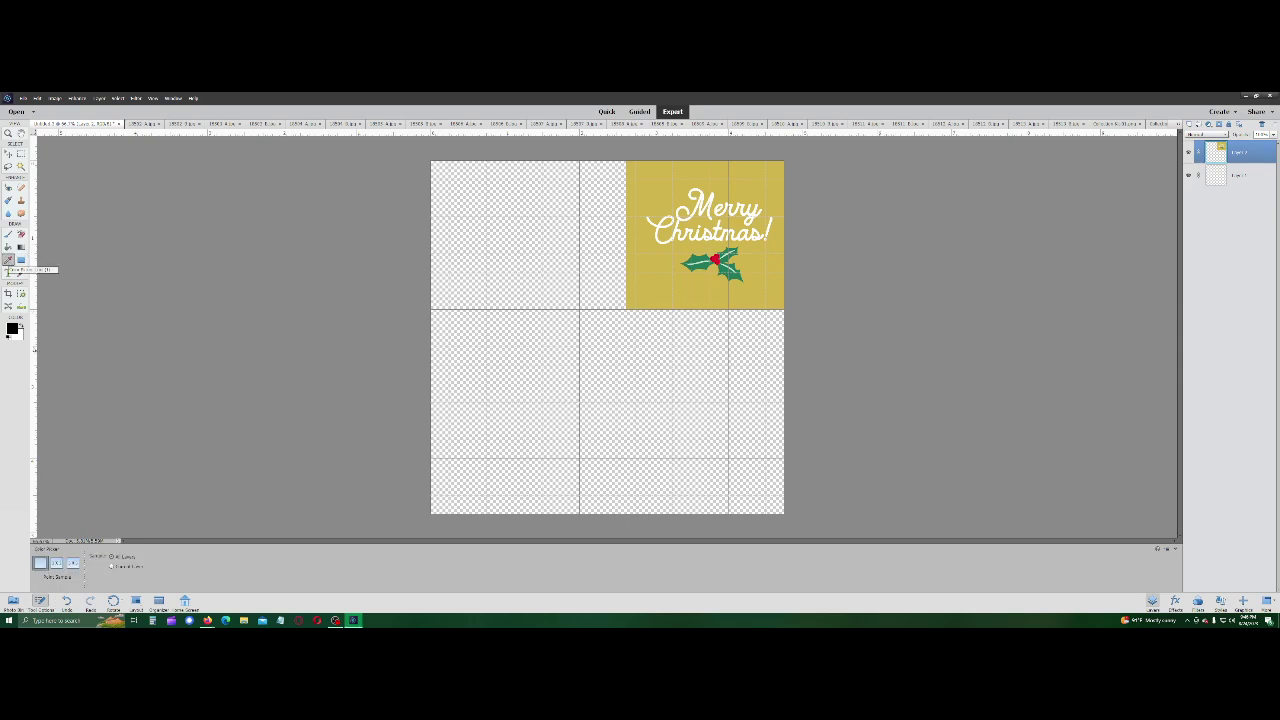
key(c)
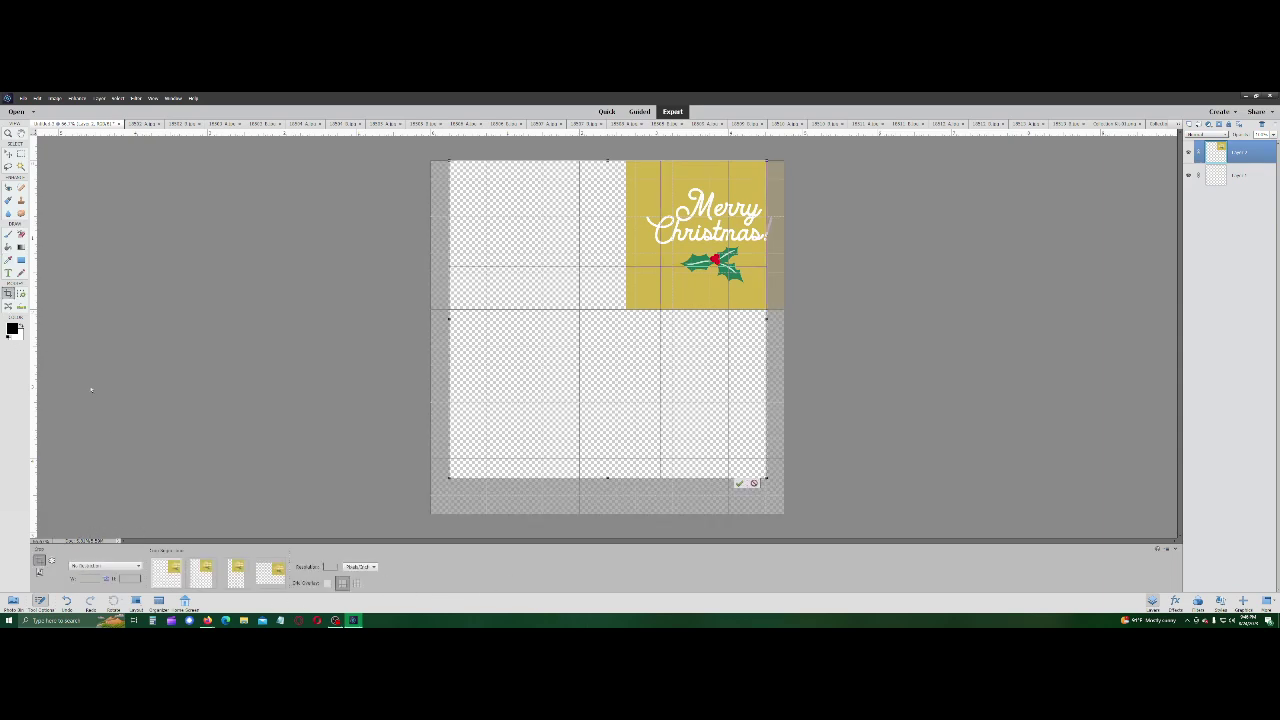
key(u)
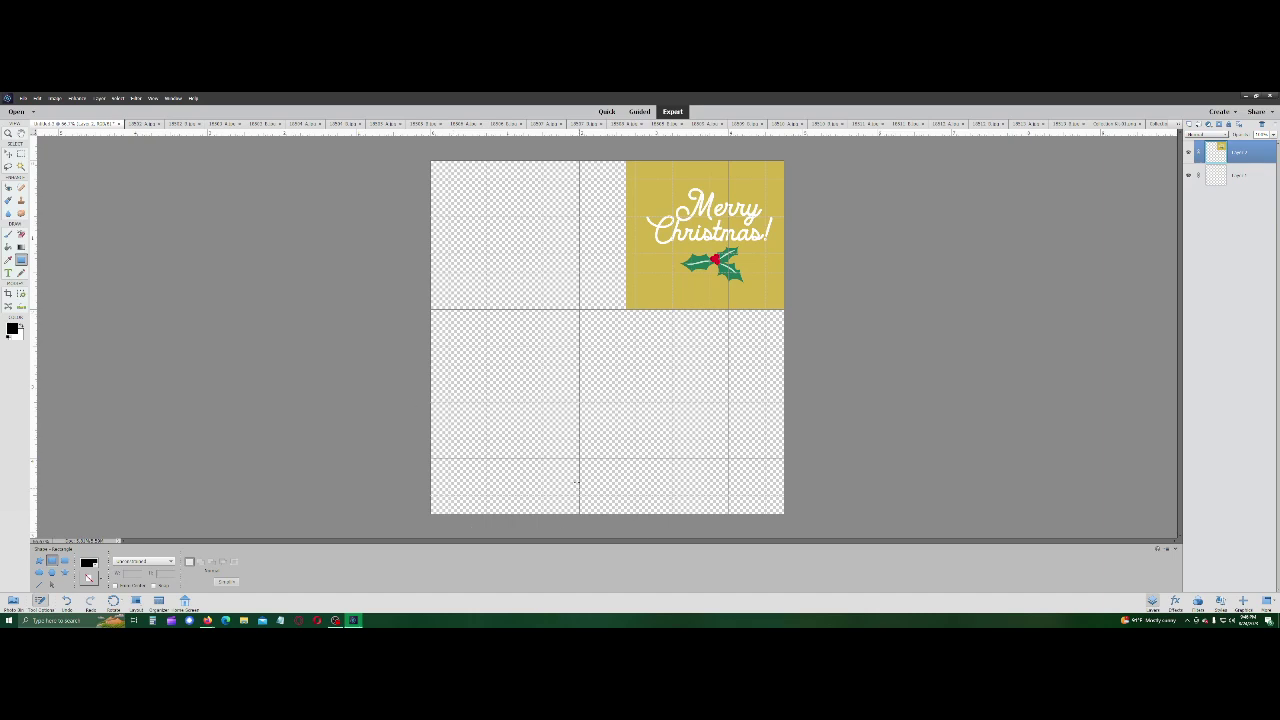
drag(431, 158, 580, 328)
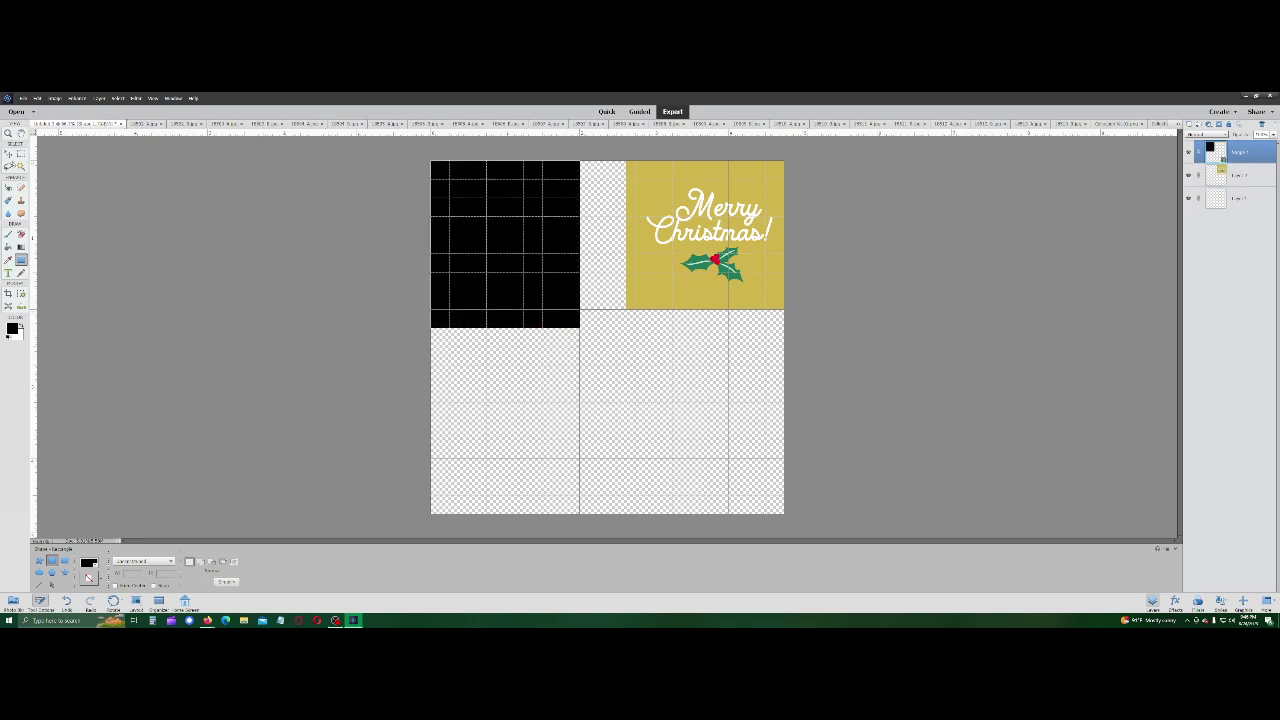
key(v)
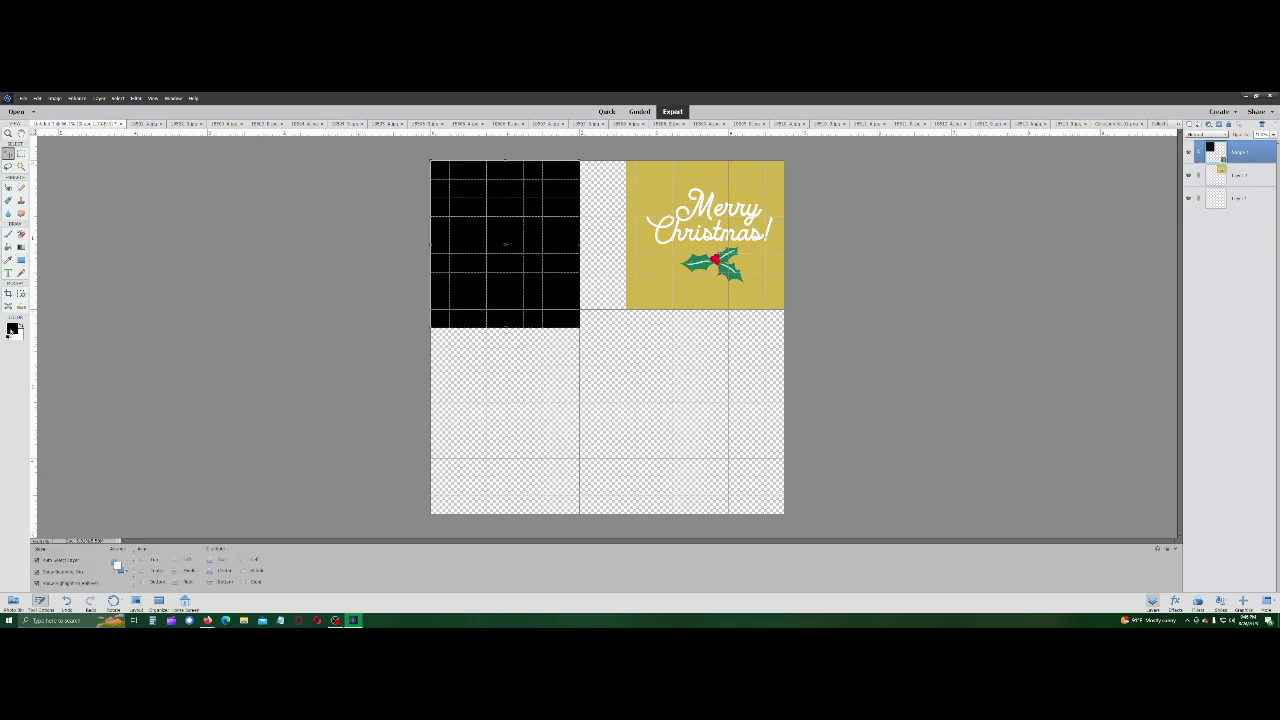
drag(508, 286, 500, 460)
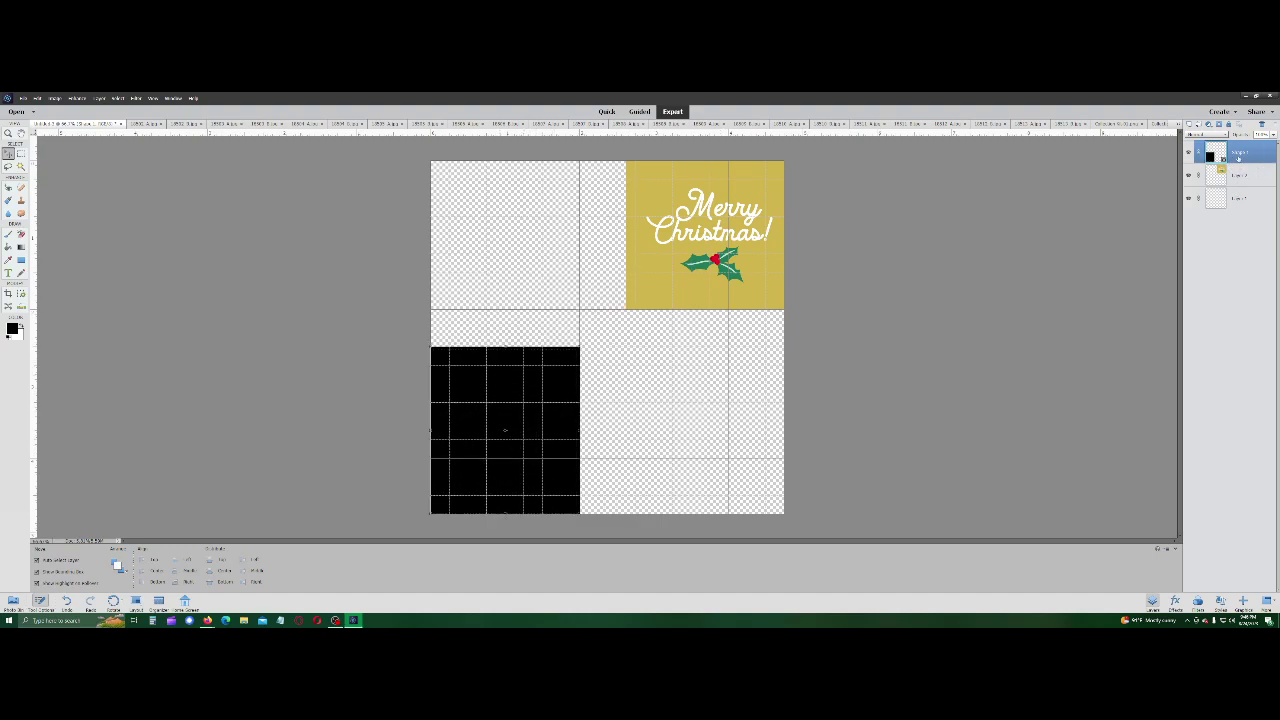
mouse_move(1238, 158)
mouse_down()
mouse_move(1240, 186)
mouse_move(1229, 152)
mouse_up()
Step: Enlarge the Merry Christmas layer to span the full canvas width, flush with the top edge, and apply the transformation
click(1233, 179)
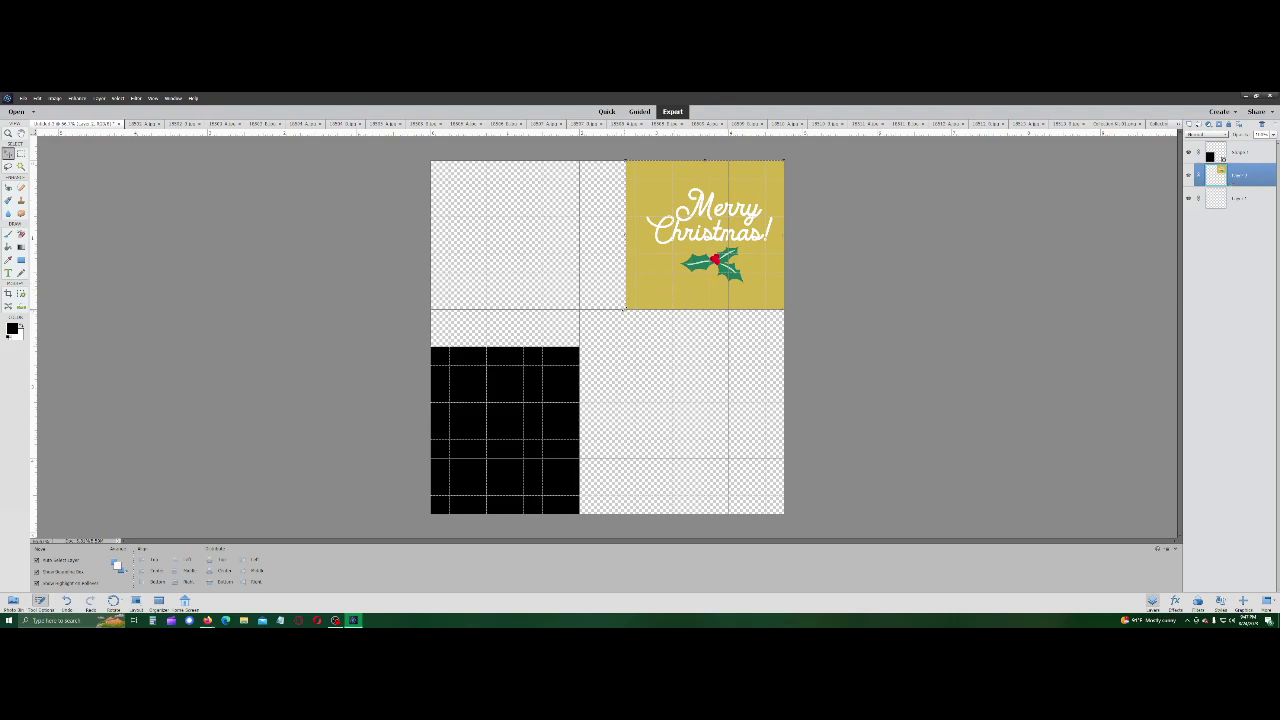
drag(626, 310, 350, 560)
drag(700, 425, 701, 397)
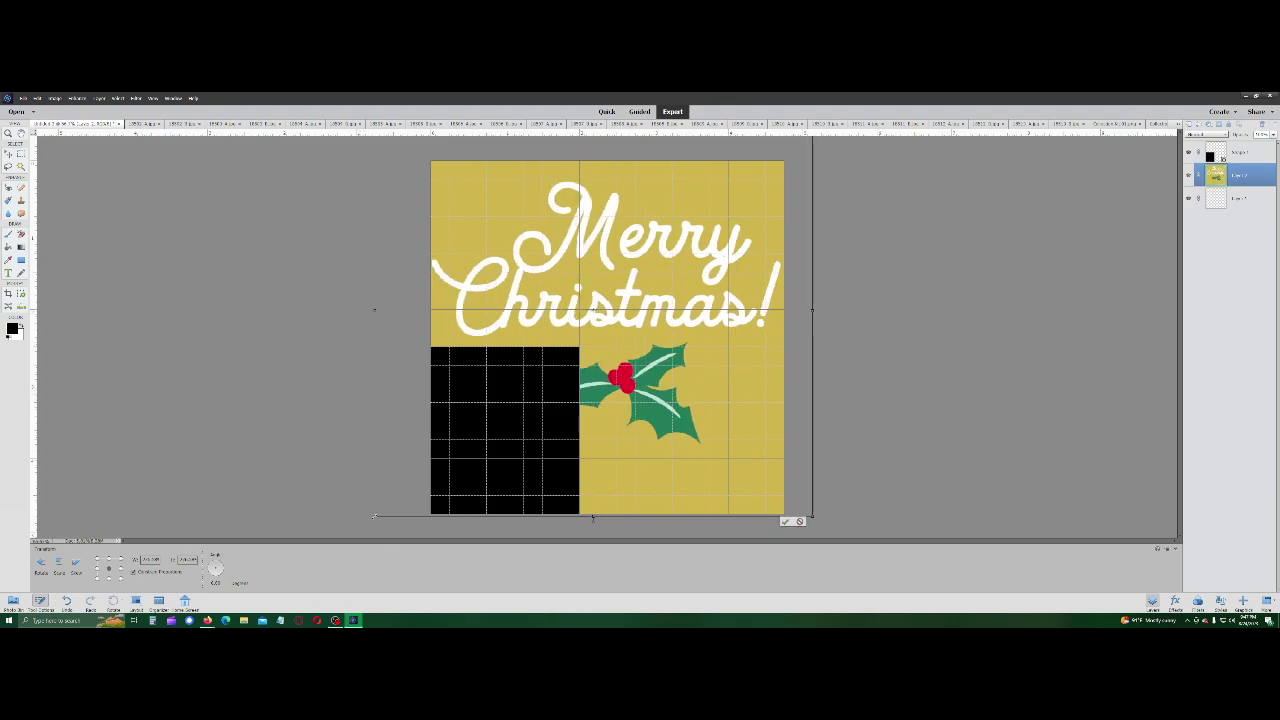
drag(376, 521, 472, 444)
drag(645, 383, 619, 408)
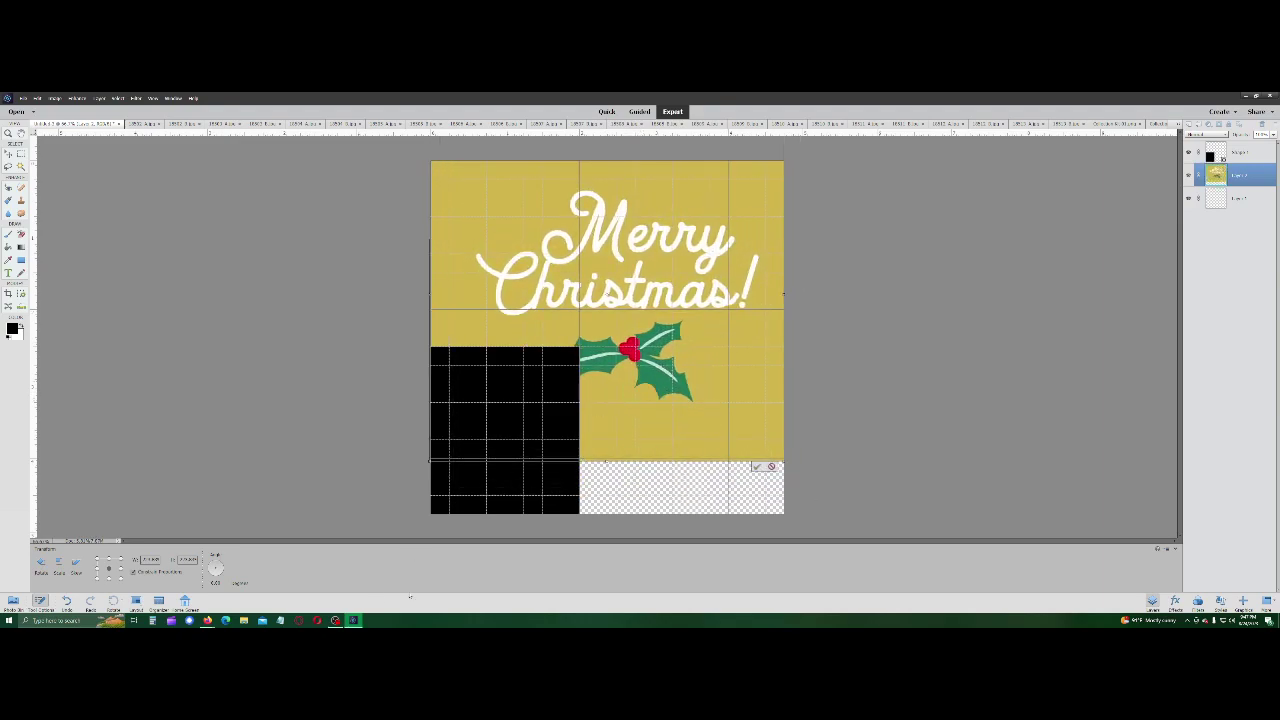
click(13, 600)
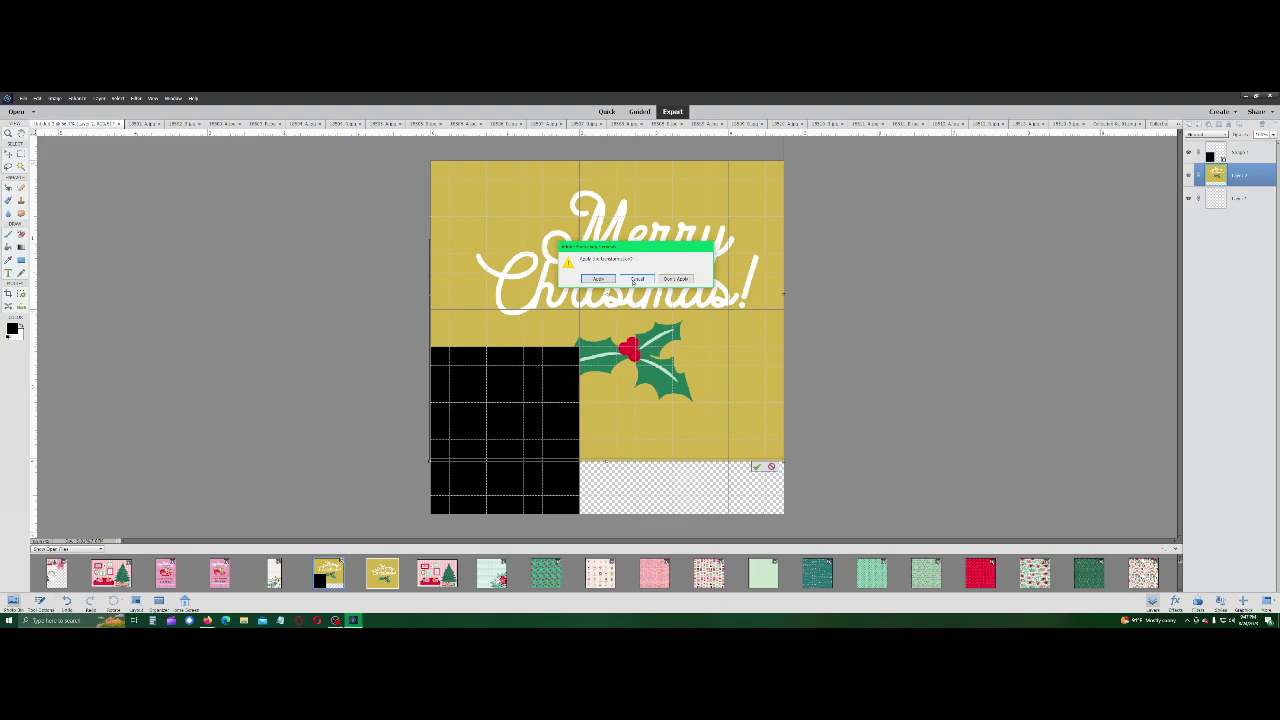
click(637, 280)
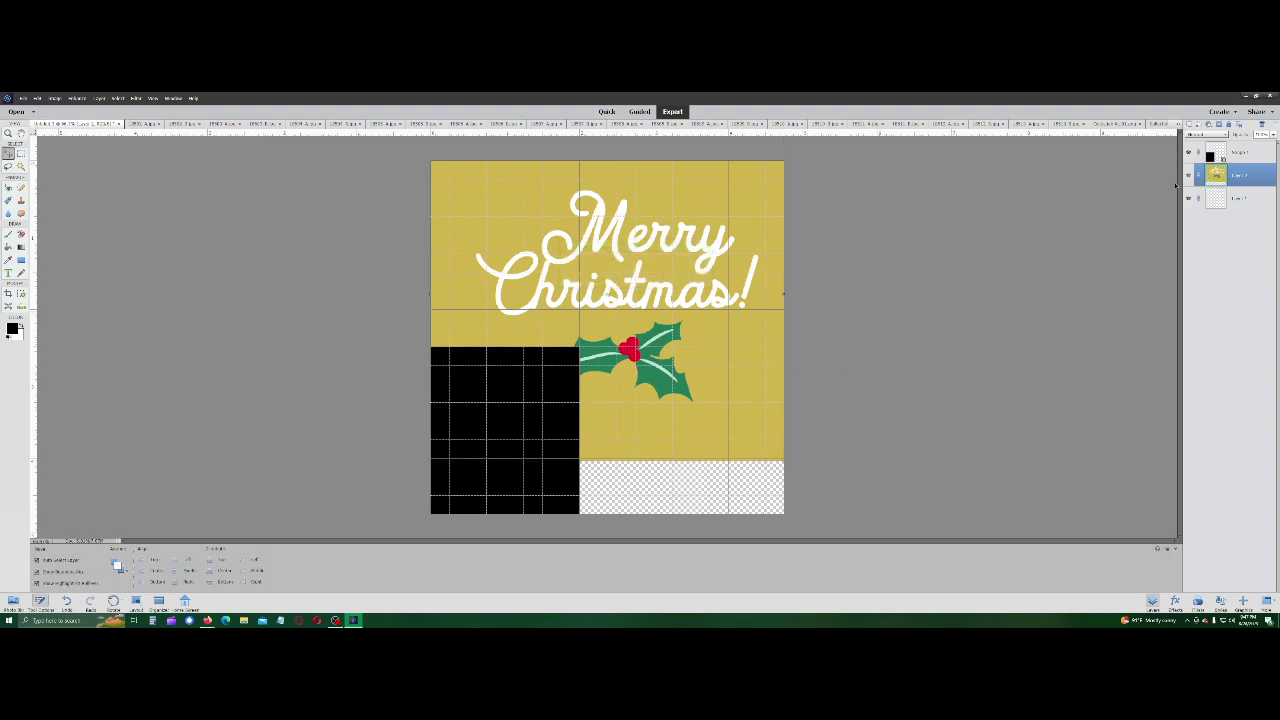
right_click(1227, 184)
click(1243, 213)
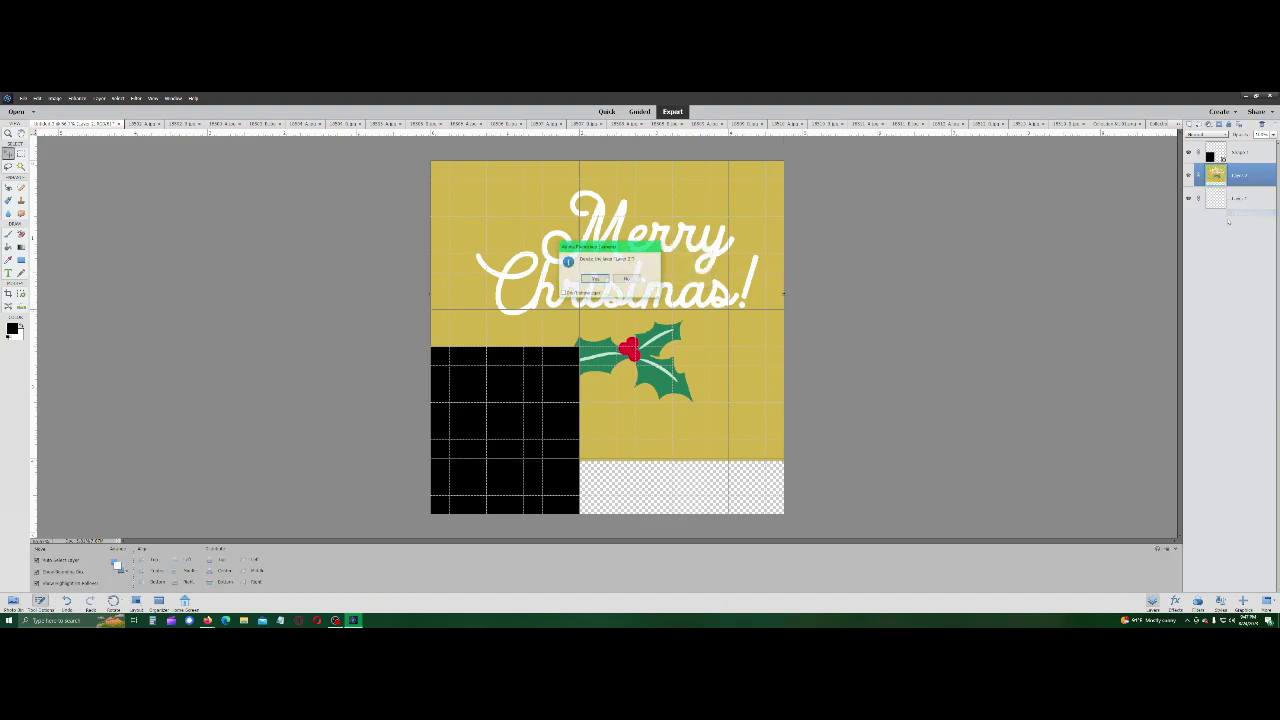
click(626, 279)
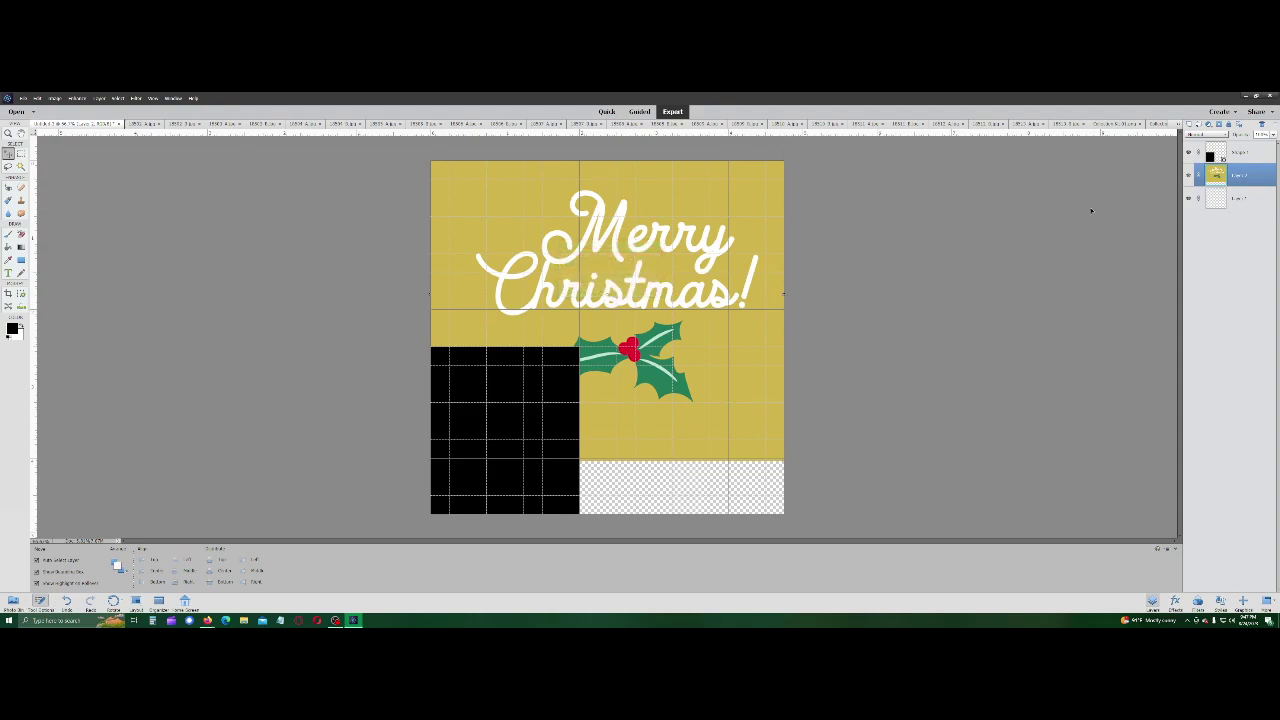
right_click(1226, 177)
click(1245, 202)
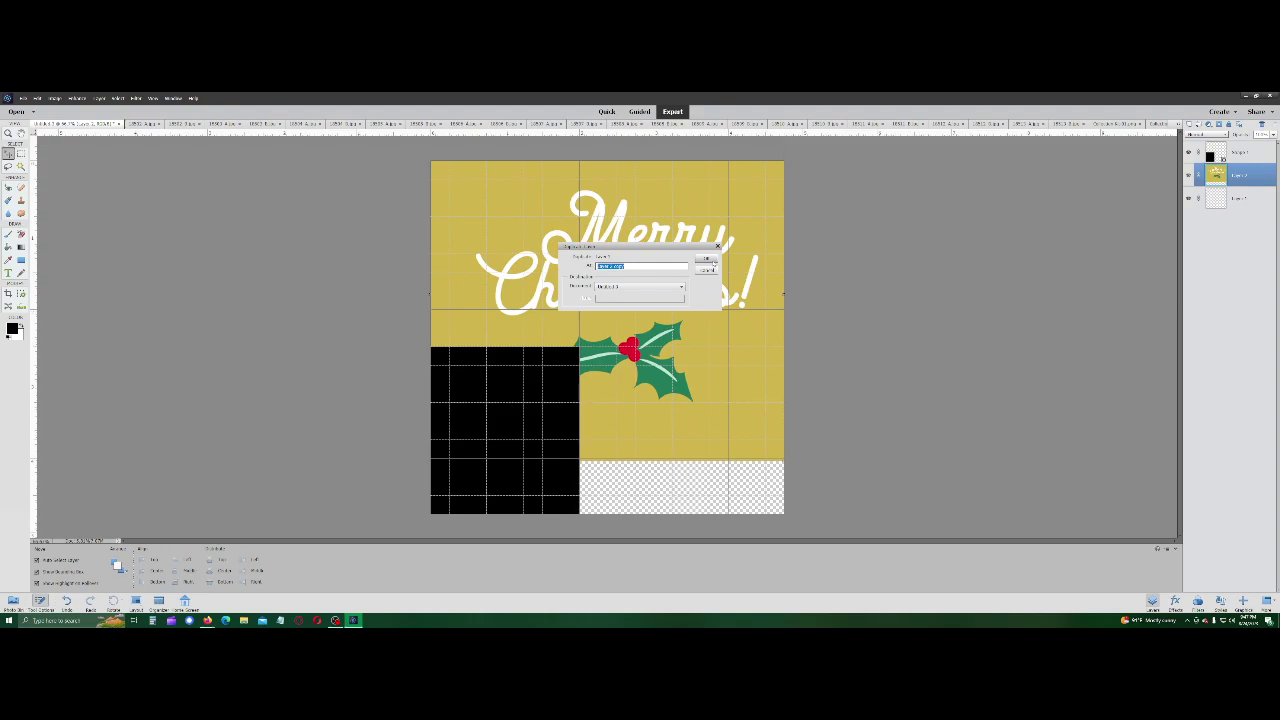
click(707, 270)
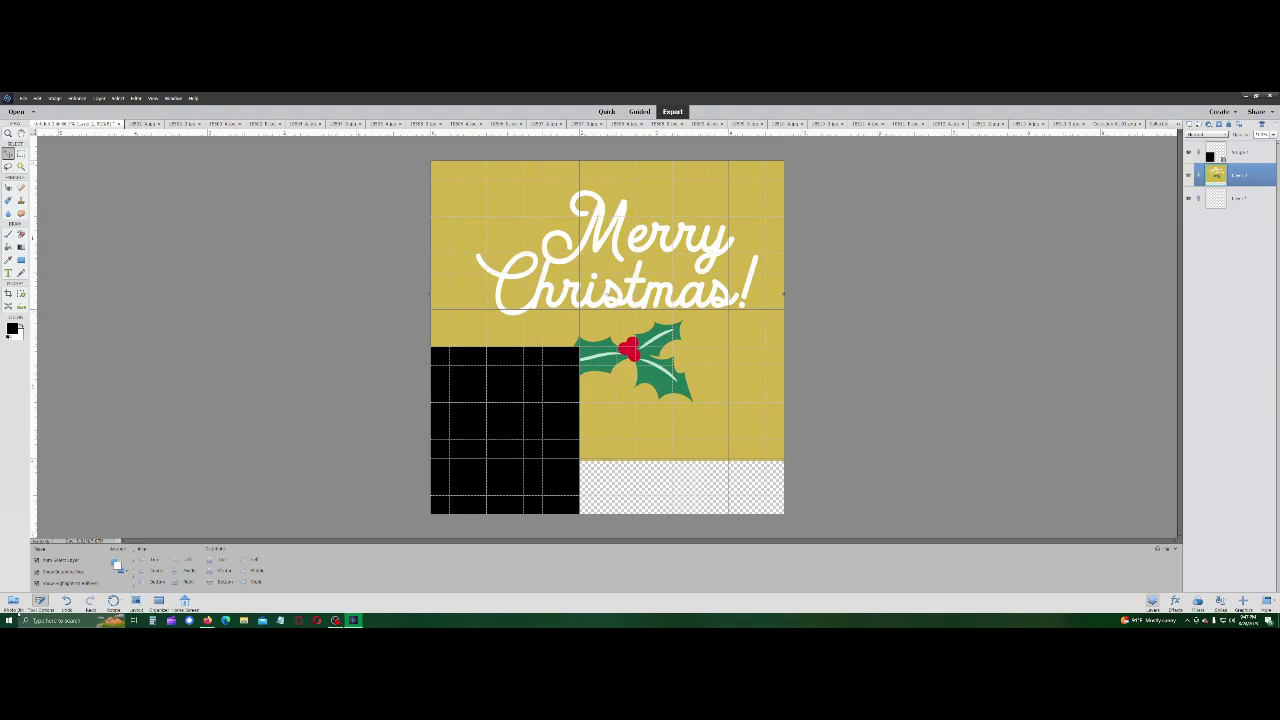
Step: Crop the original Merry Christmas image to its lower part, keeping the holly and cutting off the lettering
click(13, 600)
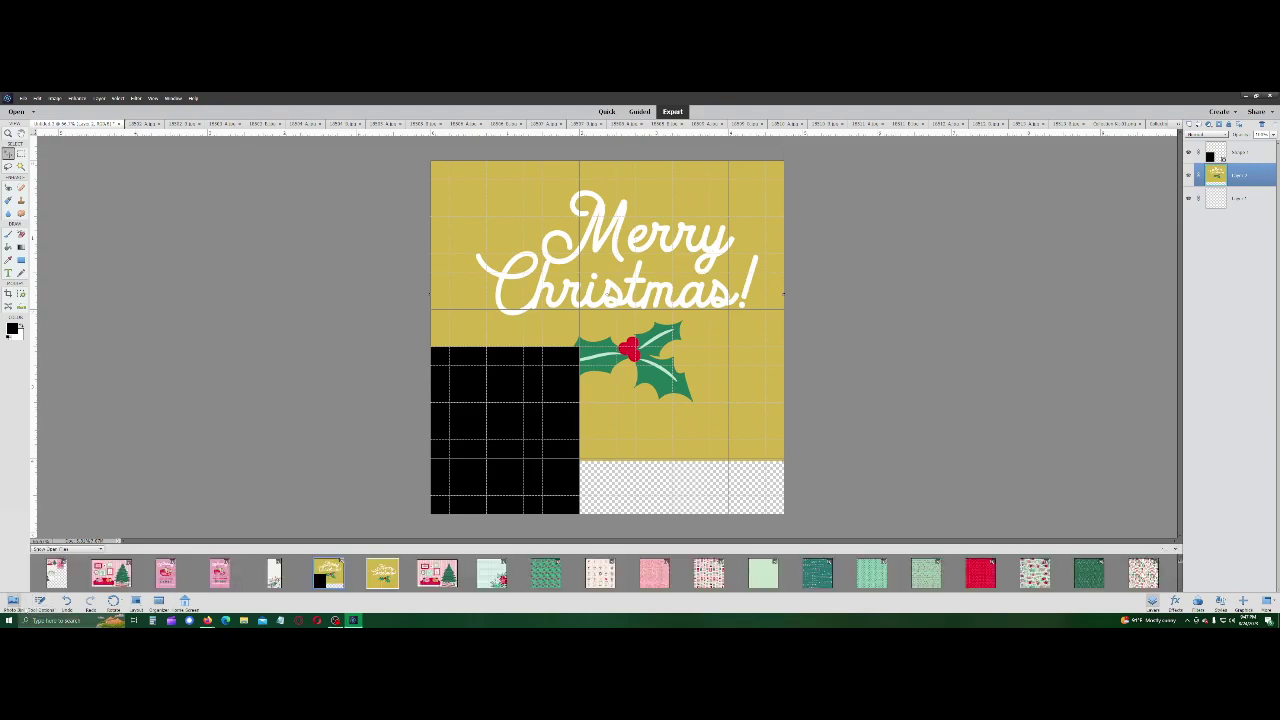
click(383, 573)
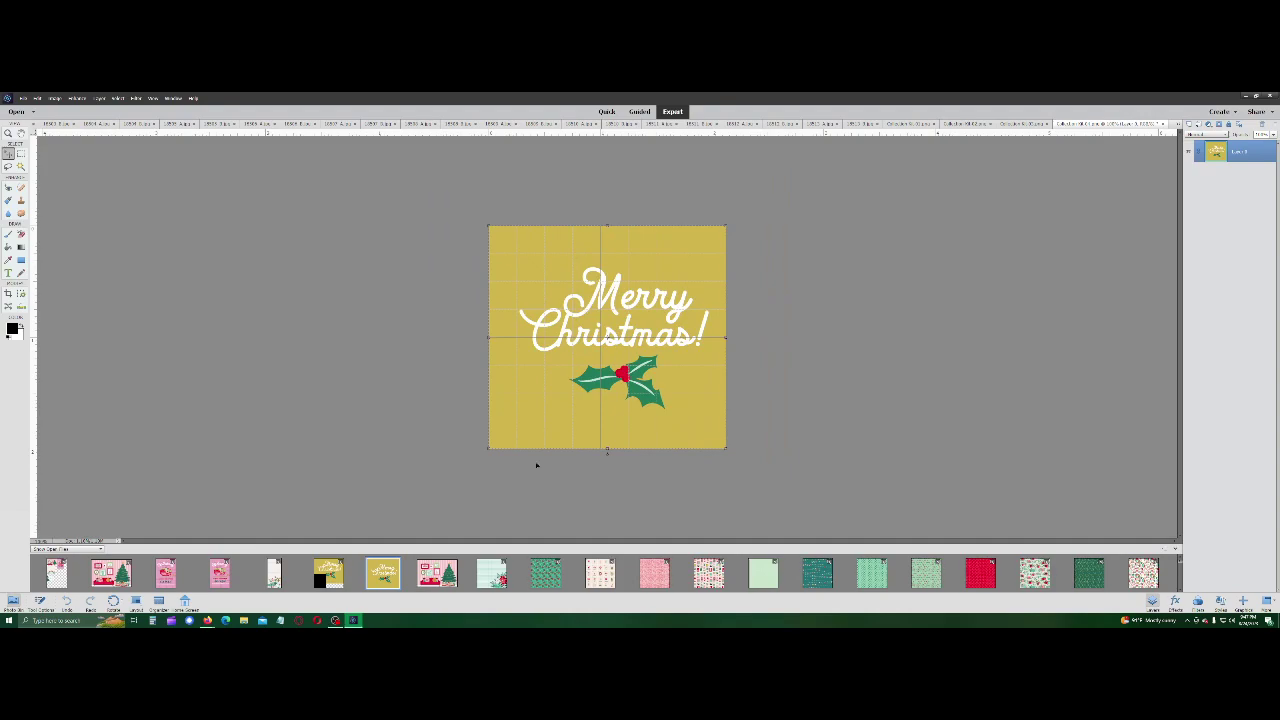
key(c)
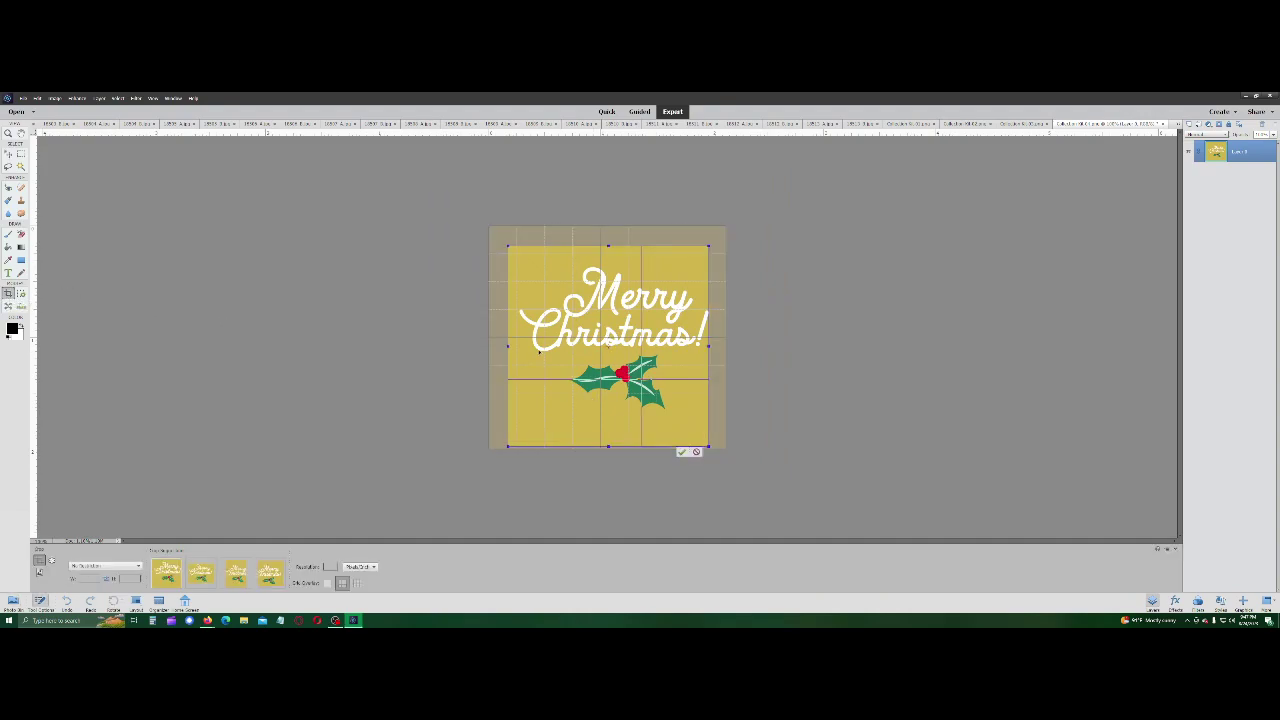
drag(609, 447, 608, 449)
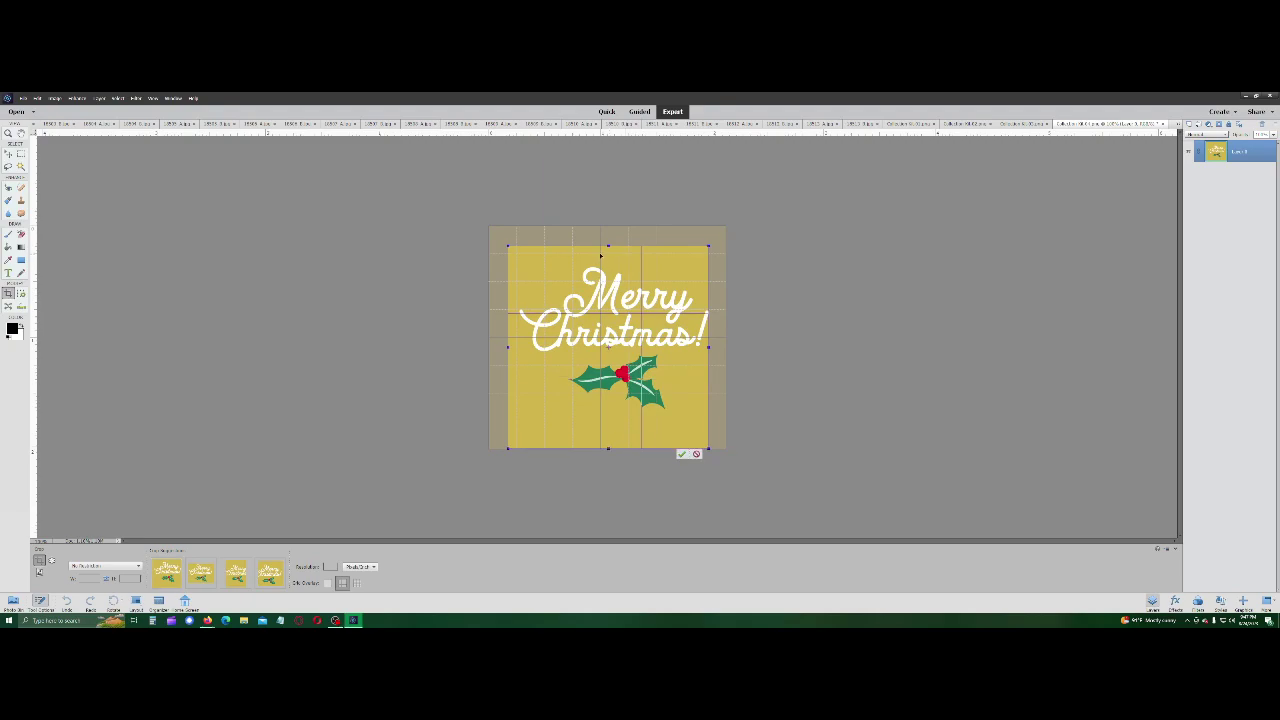
drag(608, 246, 608, 351)
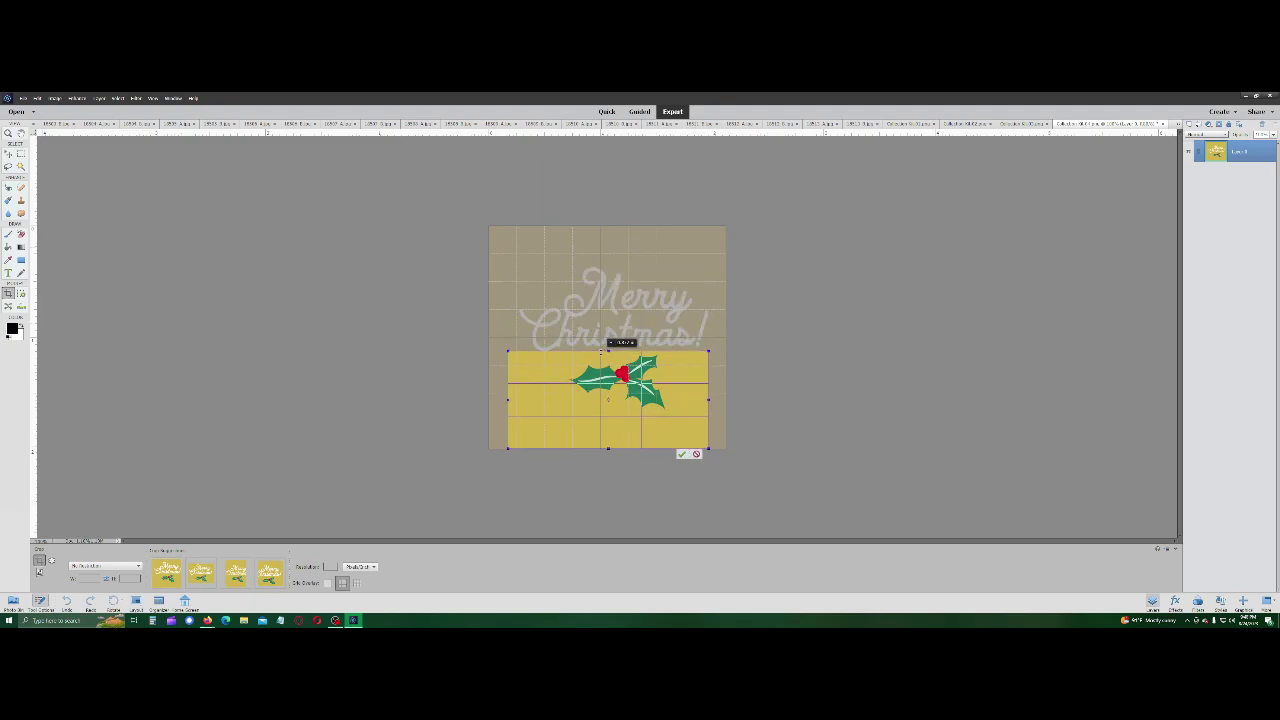
drag(608, 351, 608, 351)
click(682, 454)
key(v)
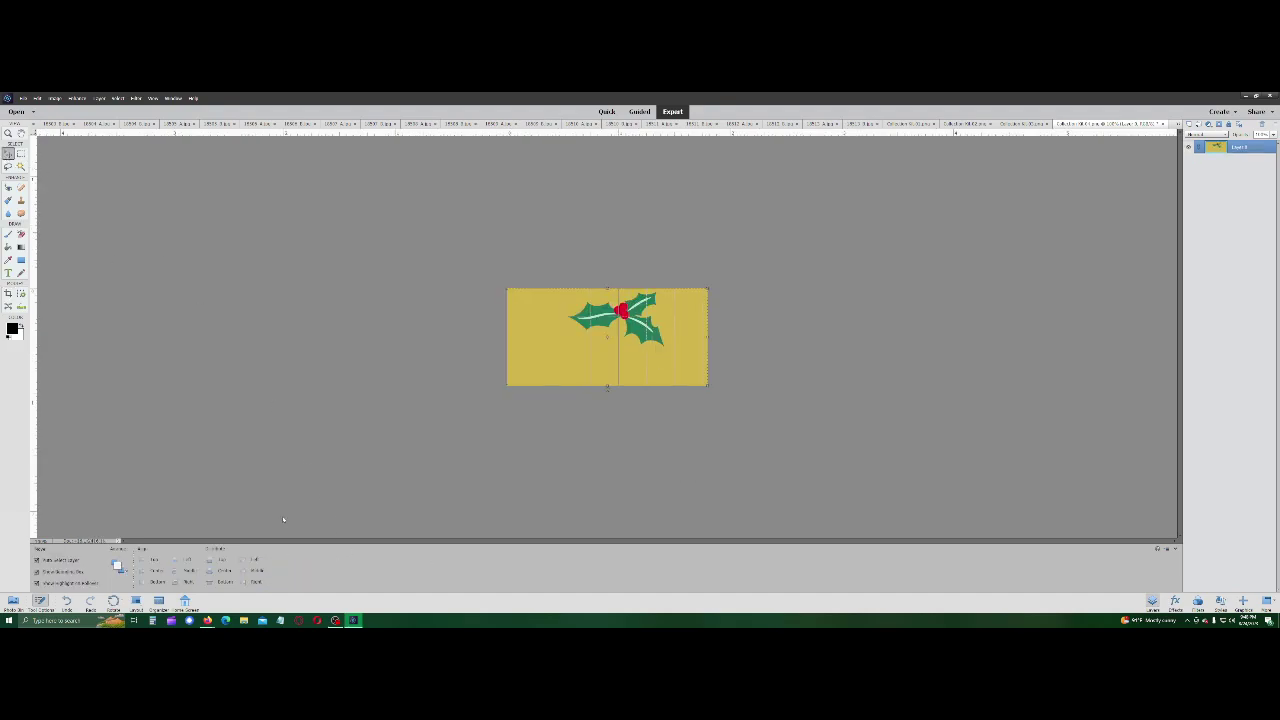
Step: Add the cropped holly image to the canvas with the black rectangle and position it beside the word "Merry" in the upper-left area
click(13, 600)
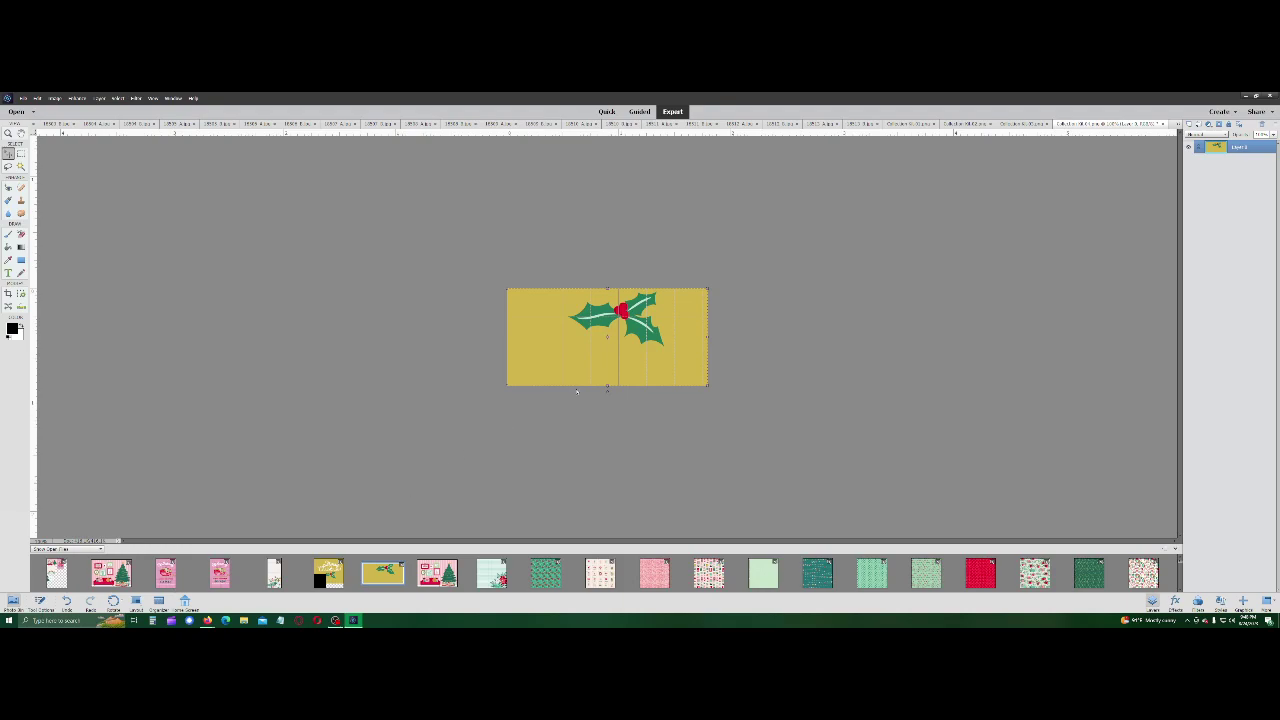
drag(576, 391, 327, 574)
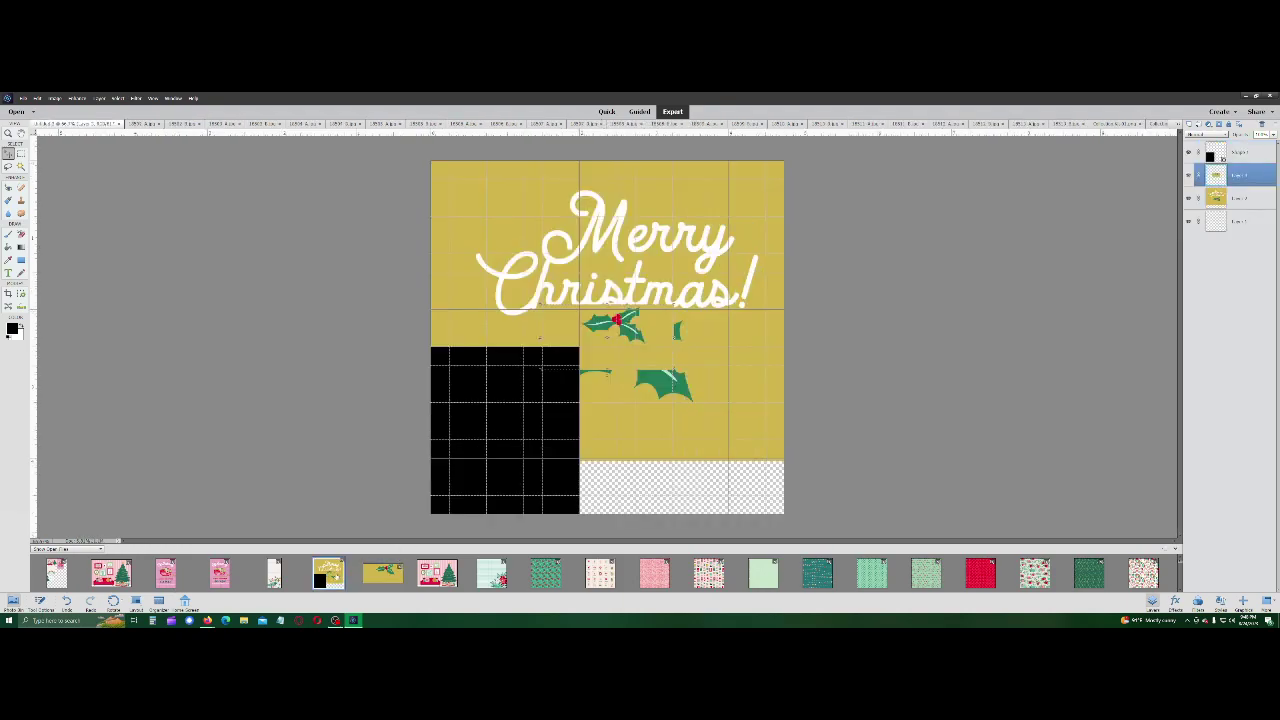
drag(620, 326, 523, 203)
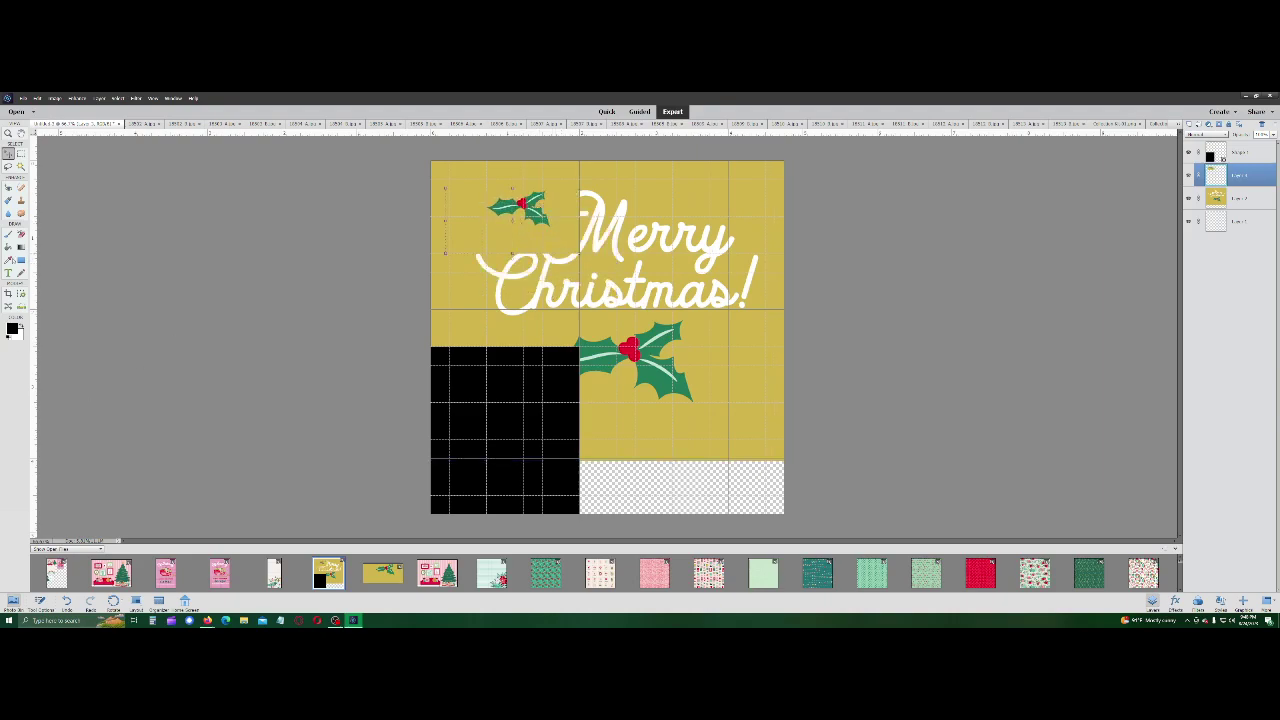
Step: Sample the gold background as the foreground color and copy its hex code from the color picker
click(8, 259)
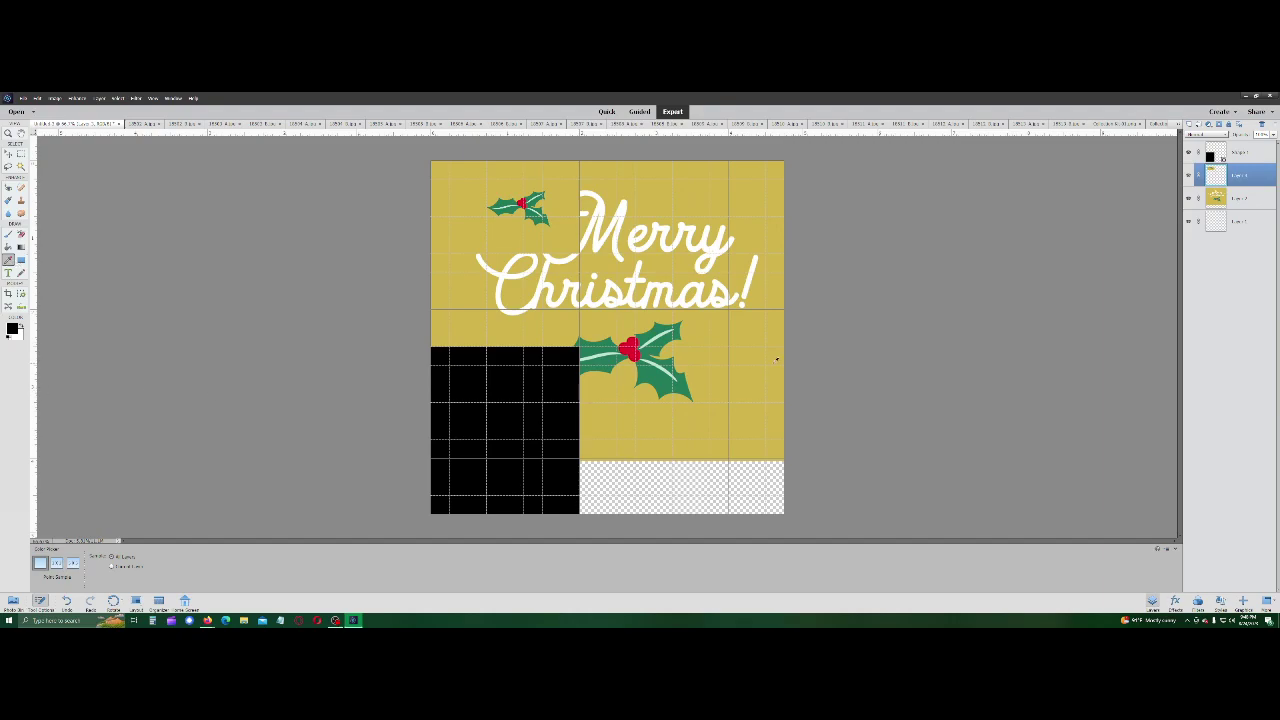
click(729, 355)
click(13, 329)
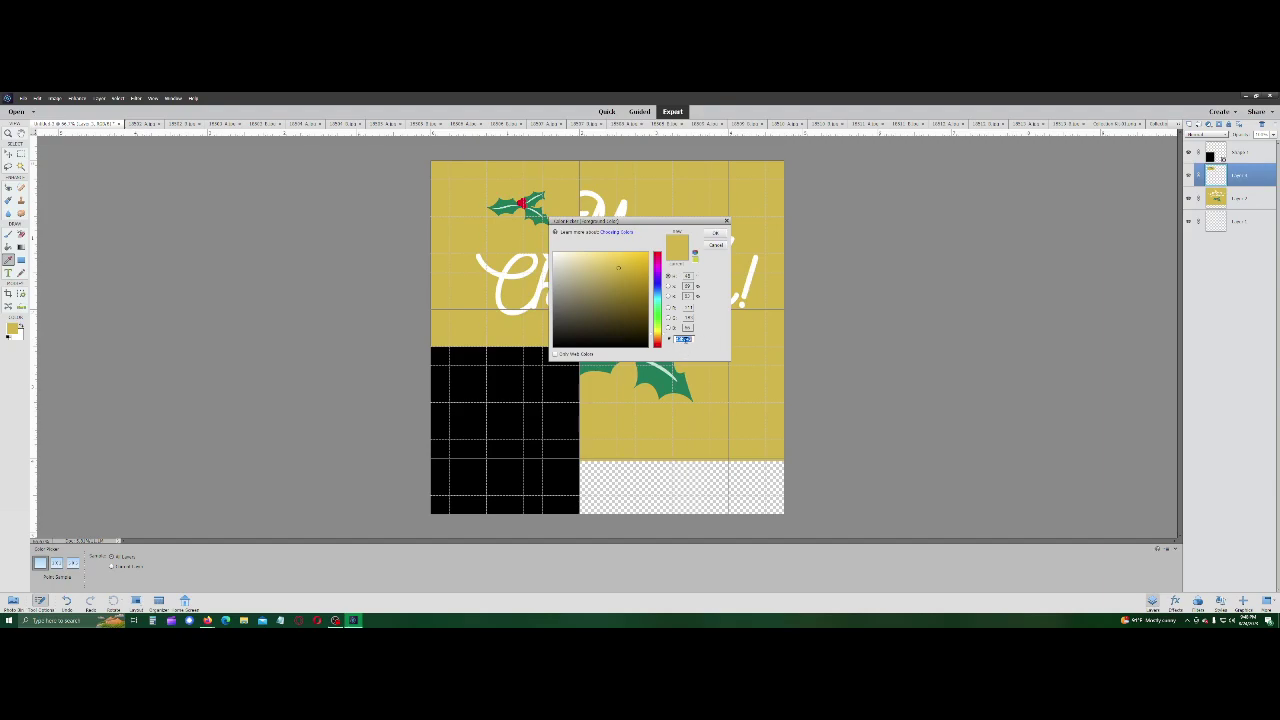
right_click(686, 340)
click(721, 363)
click(716, 245)
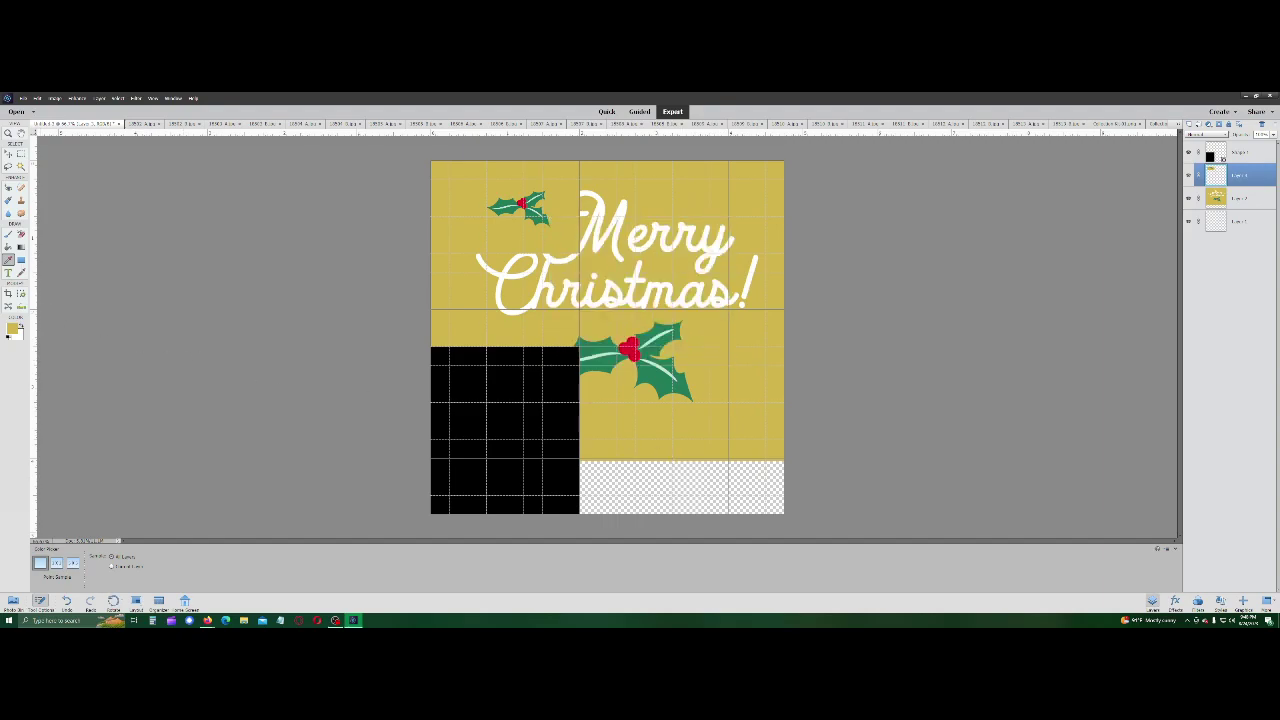
Step: Draw a gold rectangle covering the whole canvas and place its layer beneath the Merry Christmas artwork
key(u)
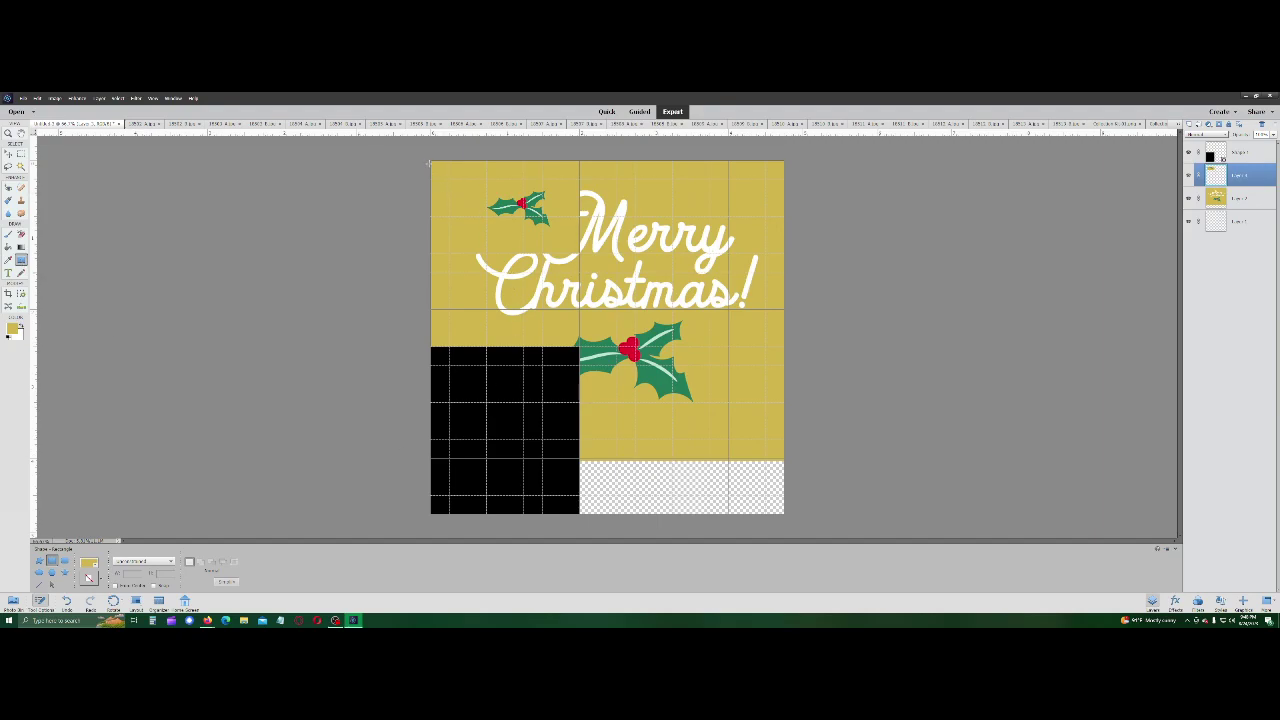
drag(430, 162, 786, 512)
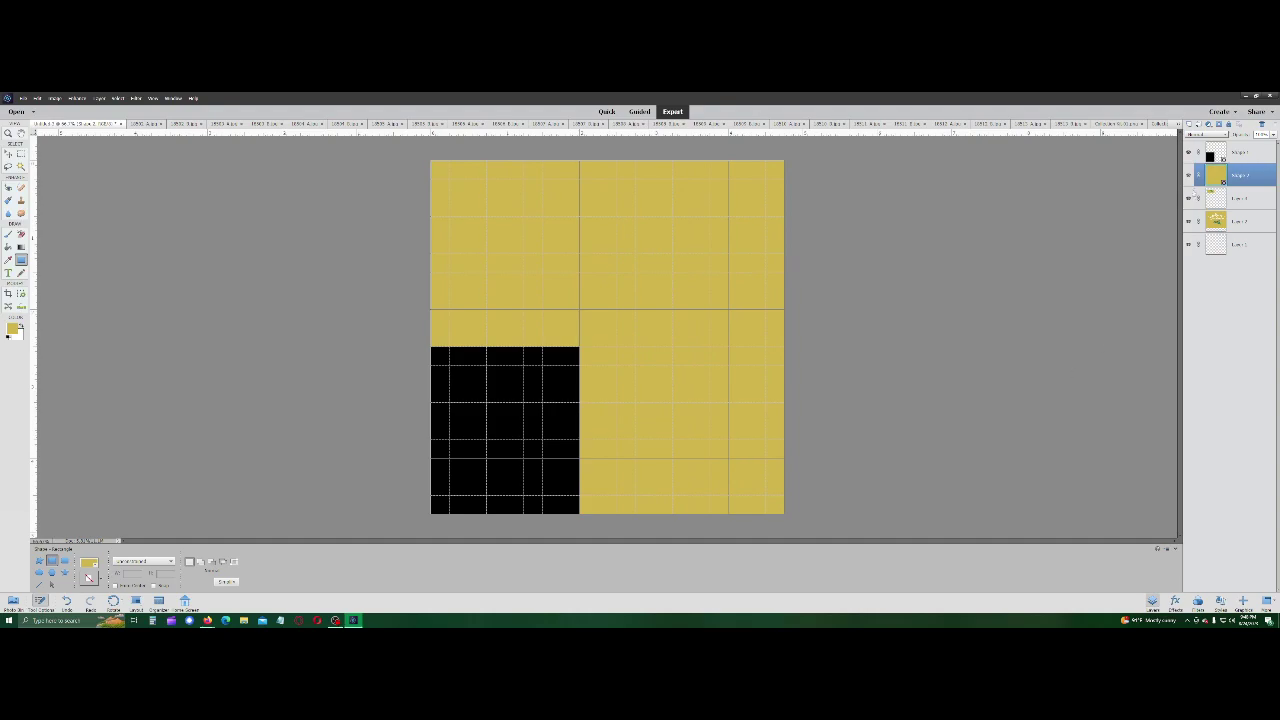
drag(1240, 177, 1236, 230)
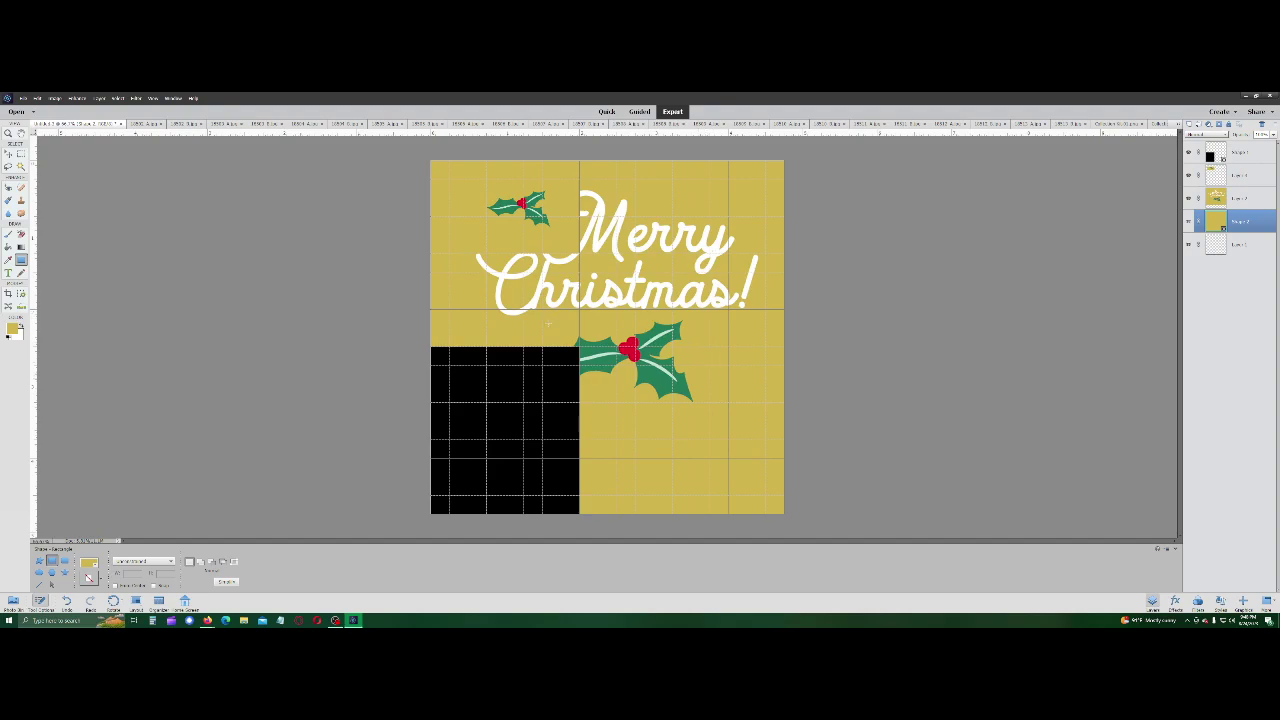
Step: Cover the artwork's large holly with a gold rectangle, stack it directly above the artwork layer, and merge the two layers
drag(548, 319, 726, 418)
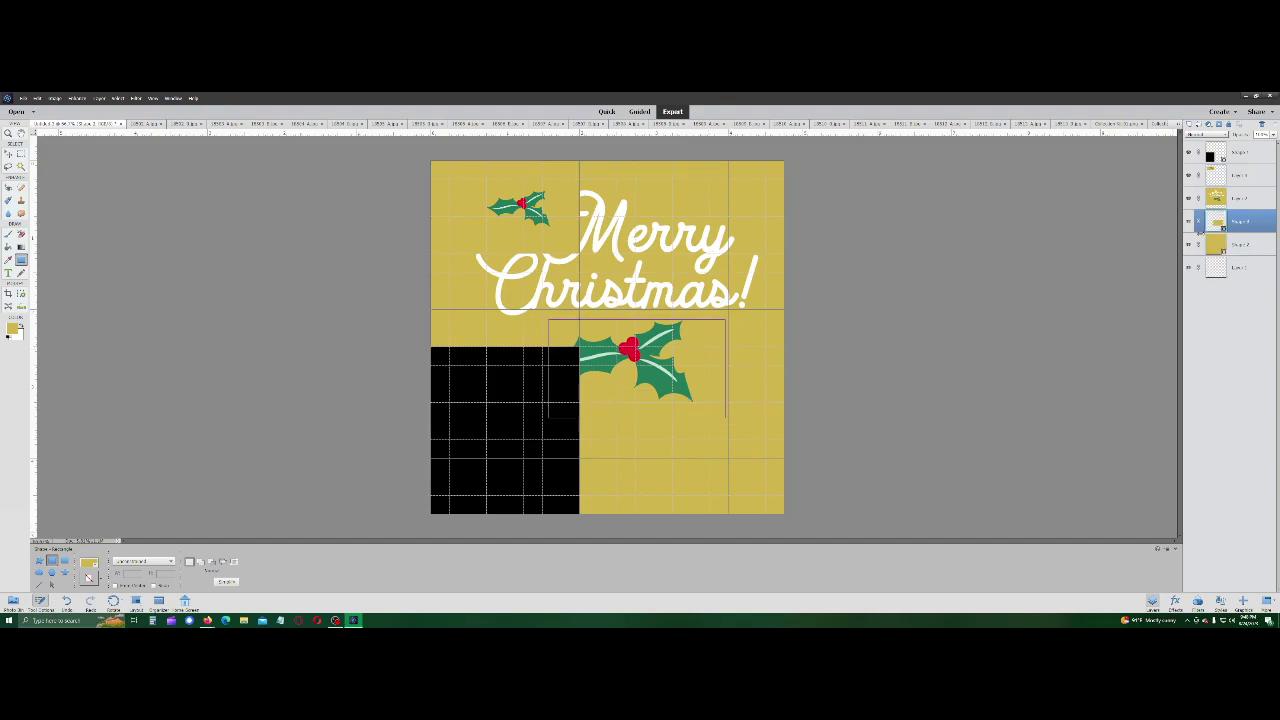
drag(1265, 221, 1238, 198)
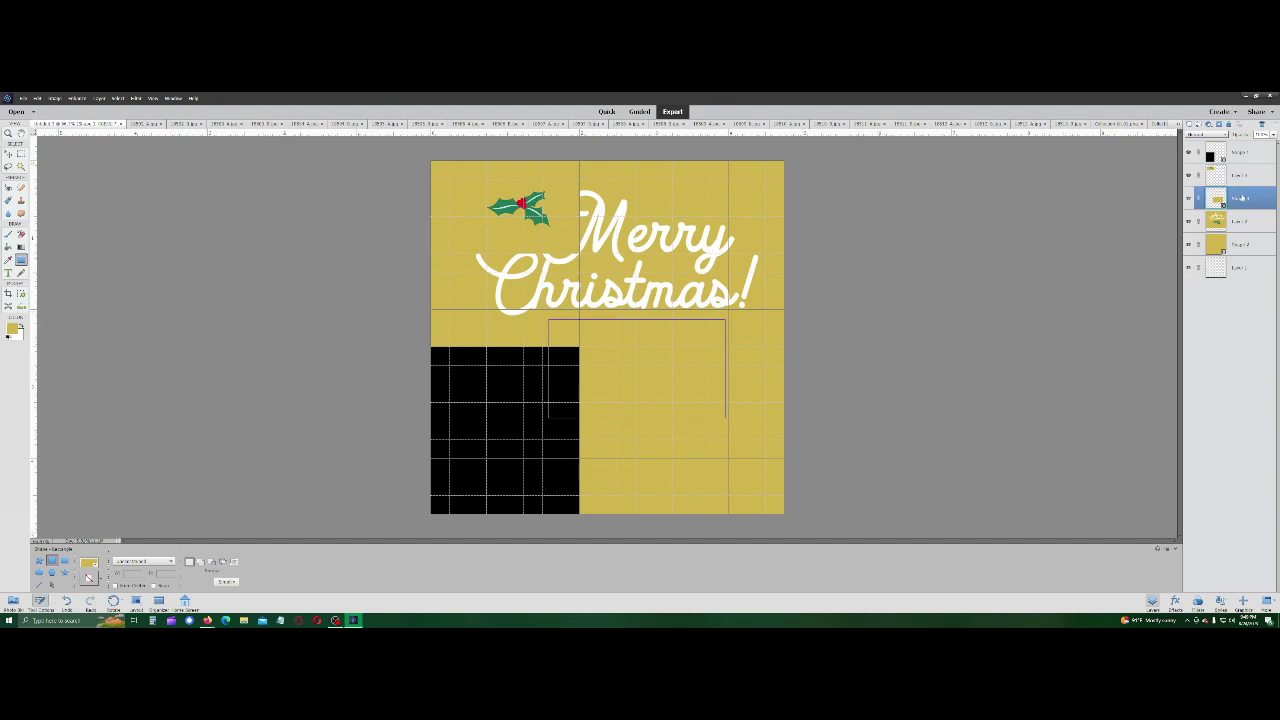
shift+click(1244, 227)
right_click(1244, 227)
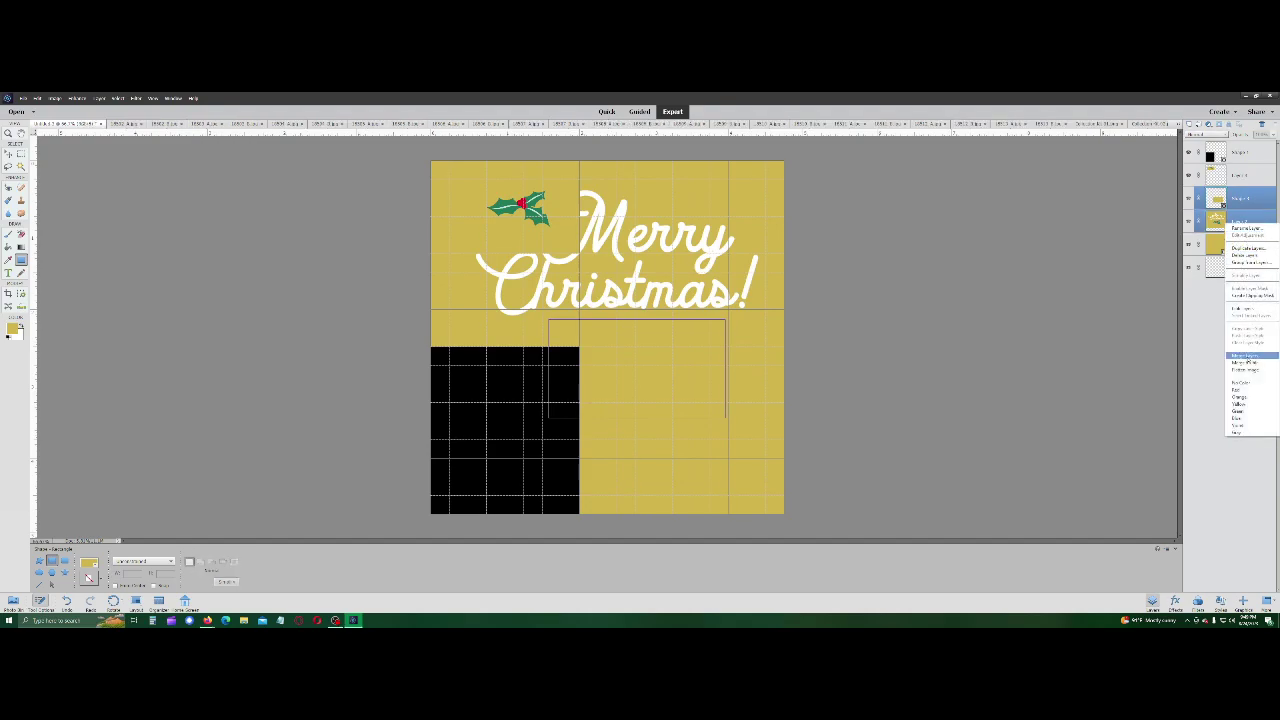
click(1244, 356)
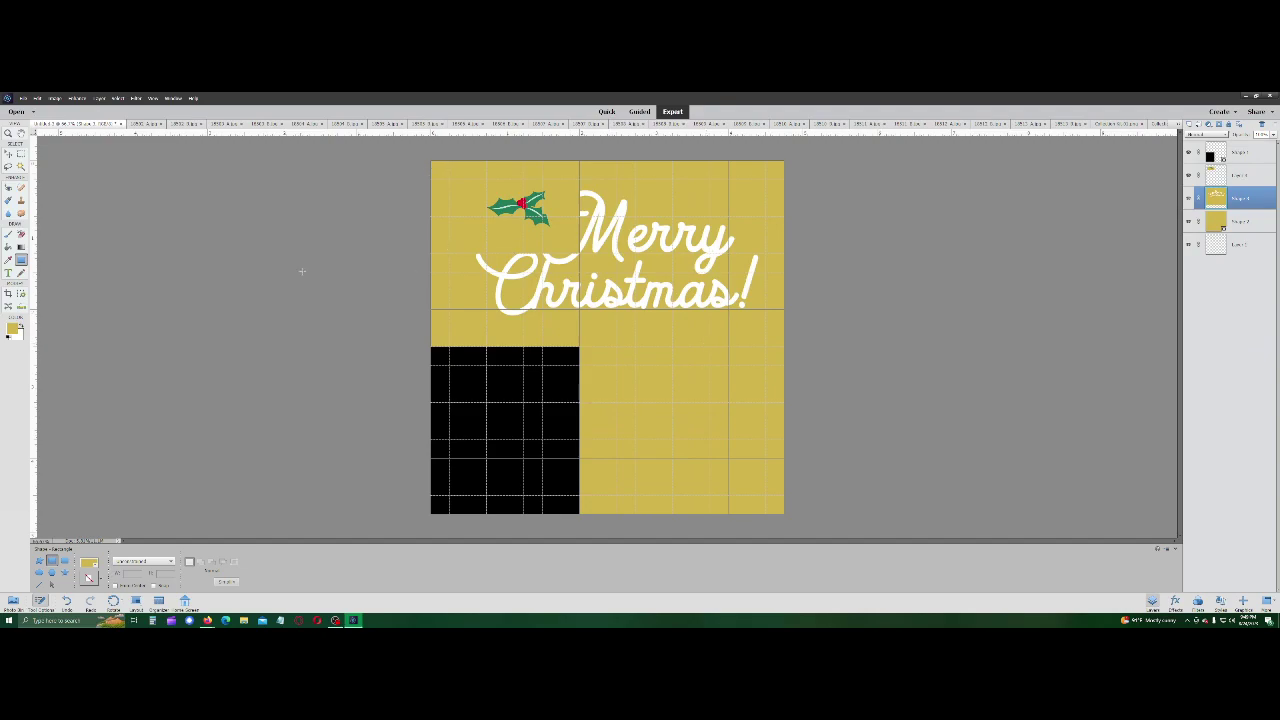
Step: Move the small holly to the gold area beside the black rectangle and shift the lettering slightly down and to the right
key(v)
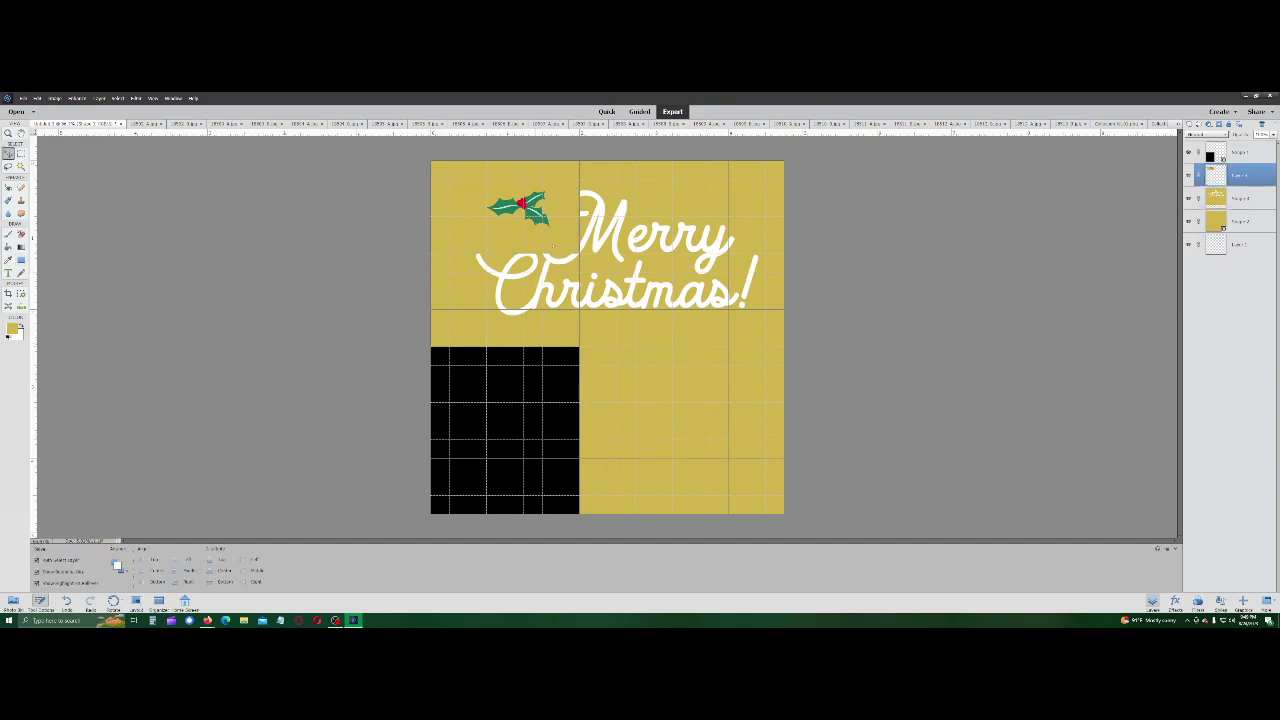
drag(520, 207, 682, 375)
mouse_move(700, 286)
mouse_down()
mouse_move(718, 285)
mouse_move(698, 298)
mouse_up()
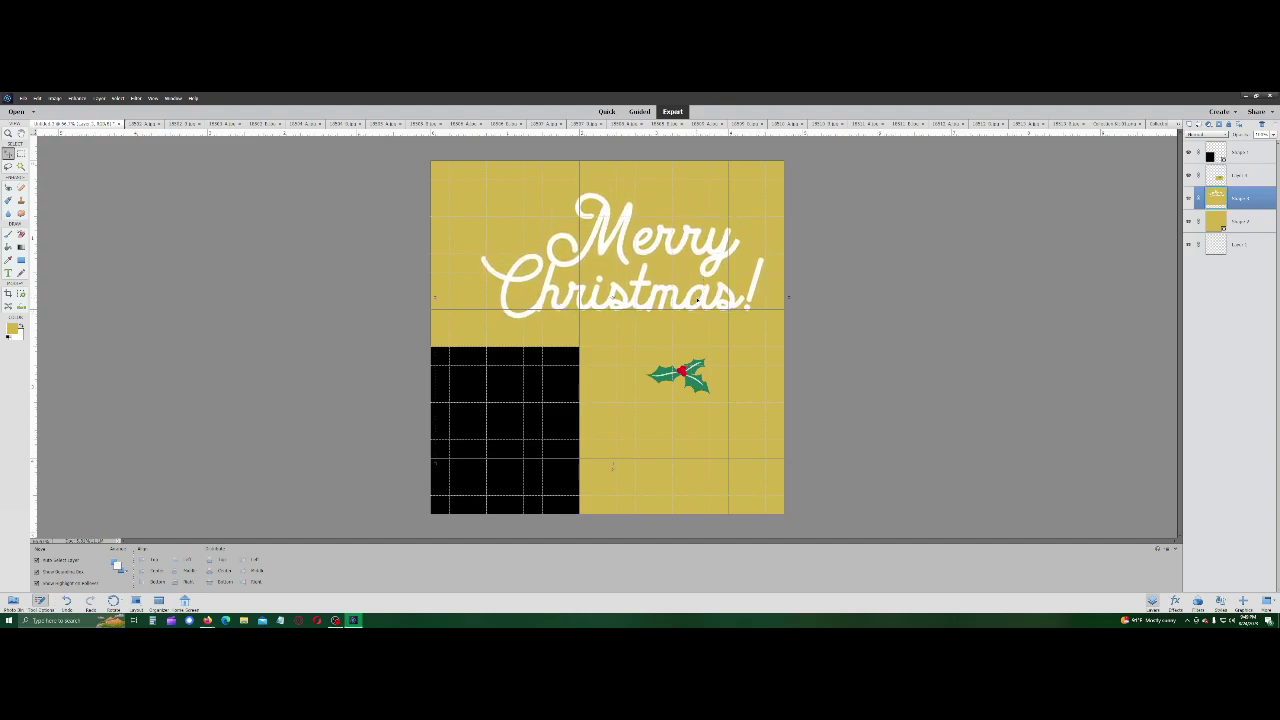
click(605, 418)
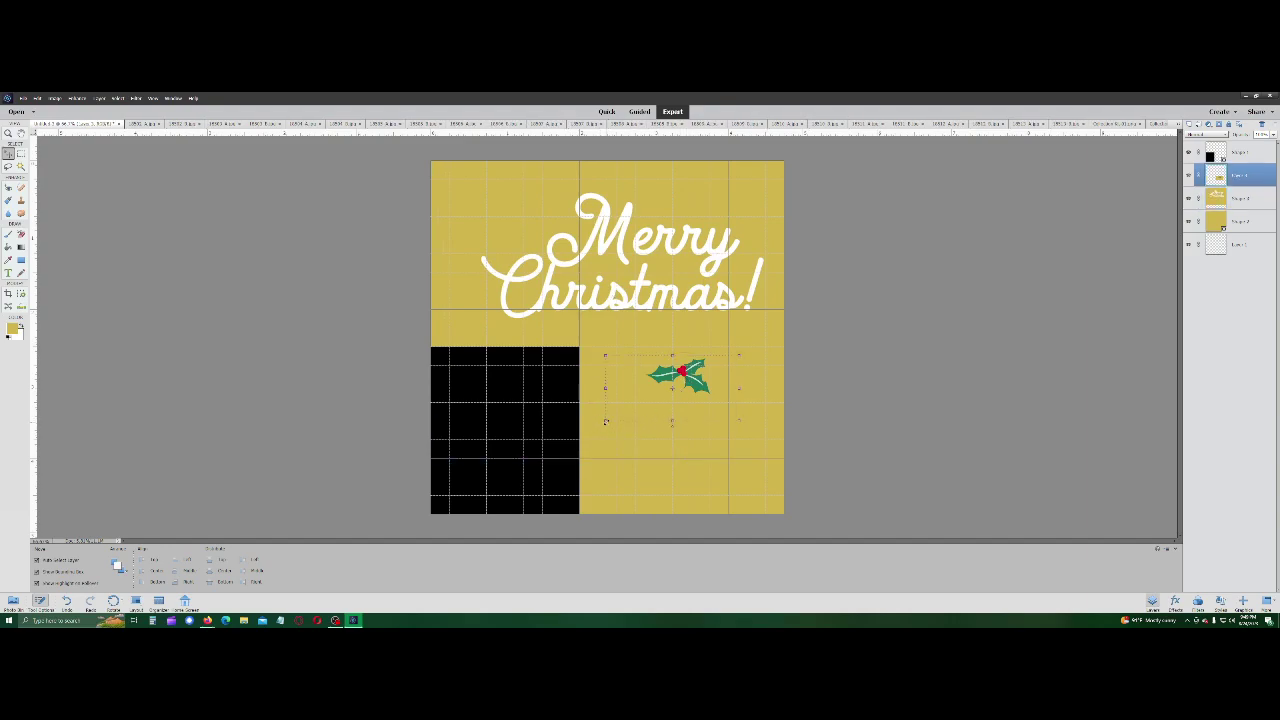
drag(603, 418, 508, 485)
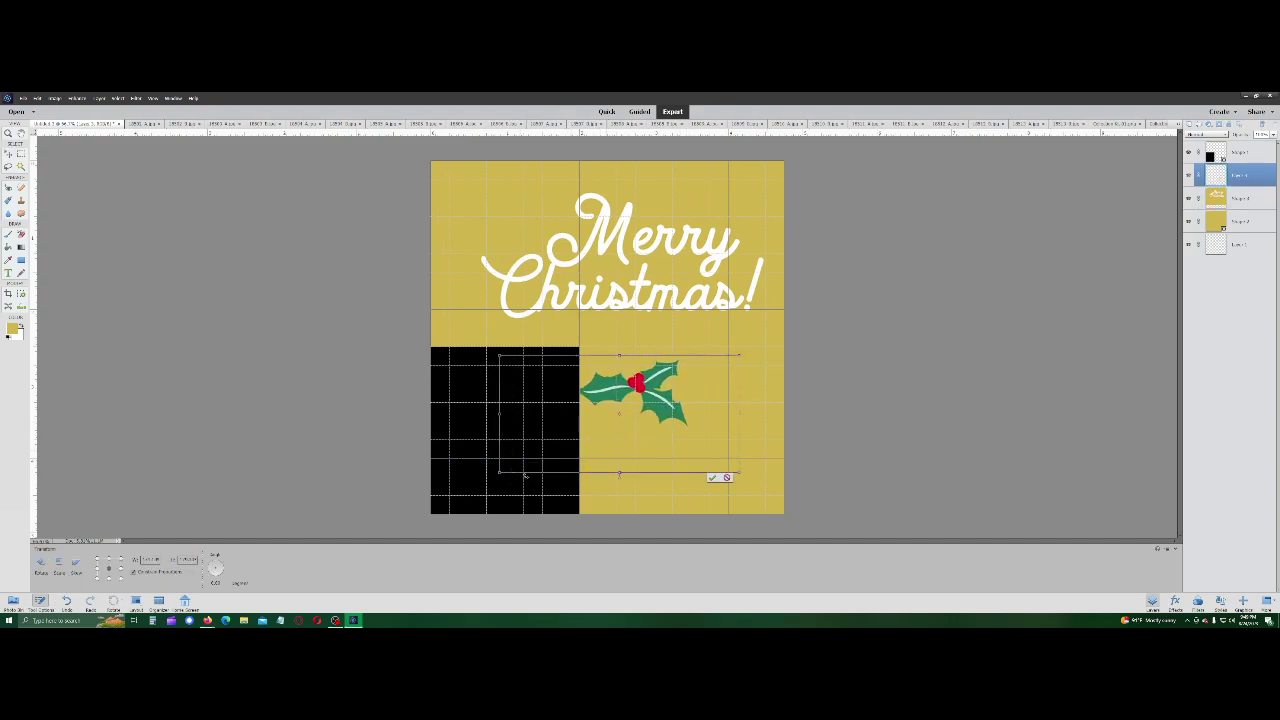
drag(737, 355, 824, 312)
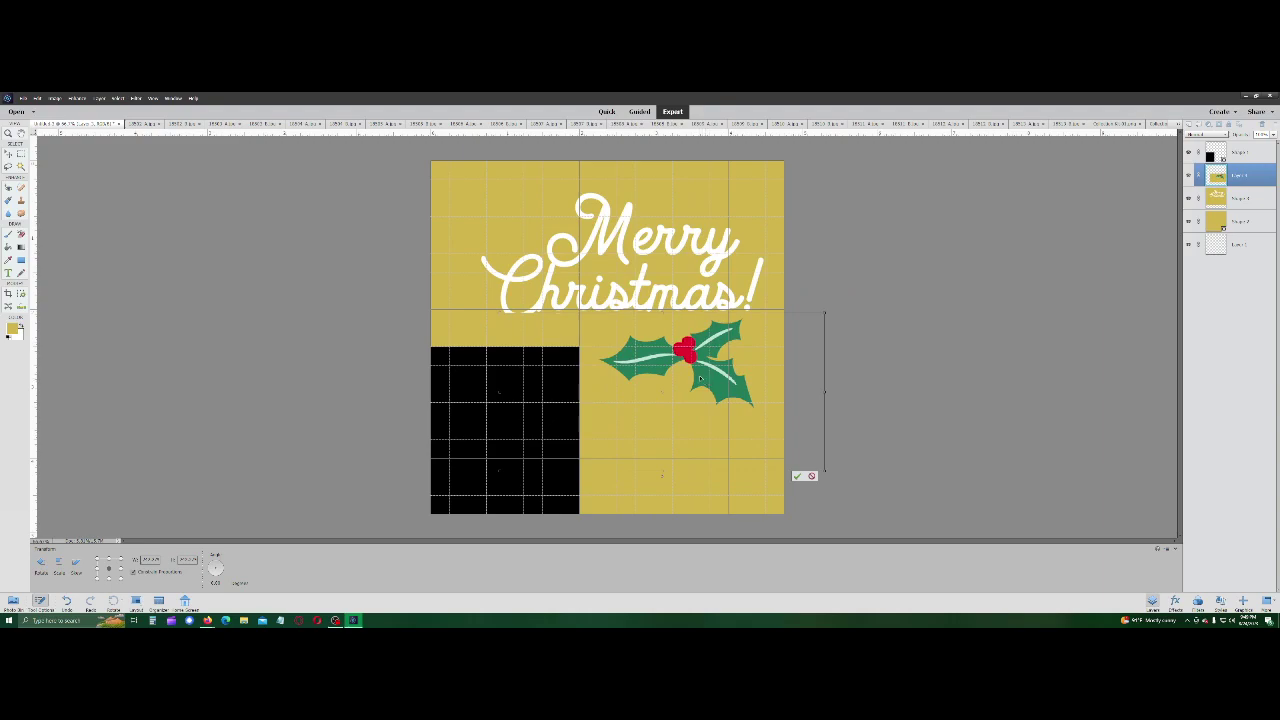
drag(706, 382, 687, 447)
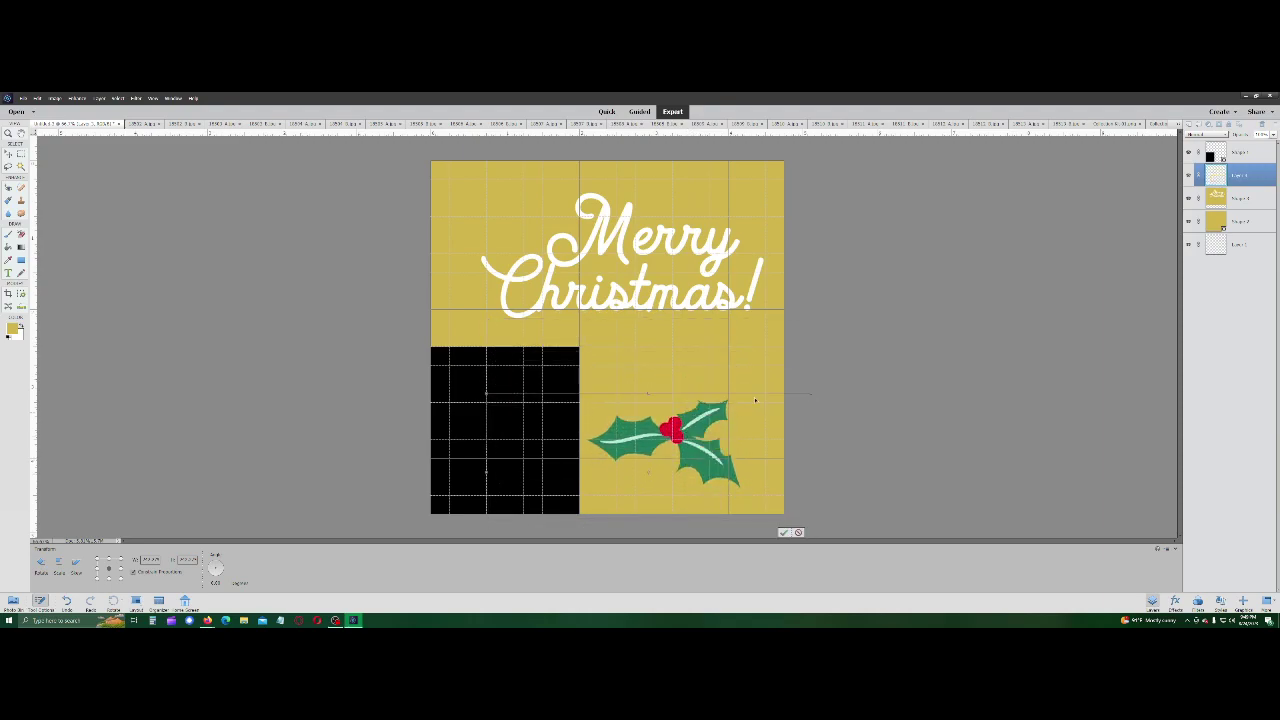
drag(810, 394, 909, 531)
drag(735, 410, 662, 432)
drag(412, 352, 462, 375)
drag(726, 446, 728, 391)
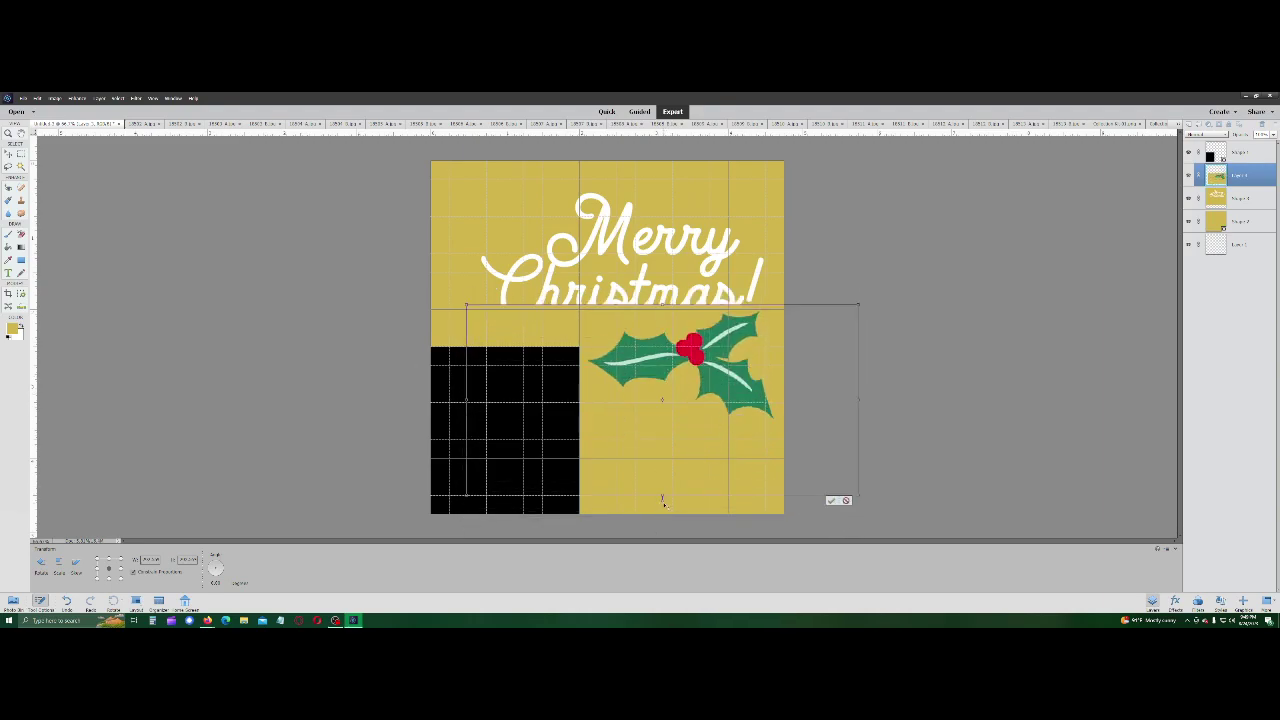
drag(661, 497, 724, 466)
drag(695, 349, 712, 428)
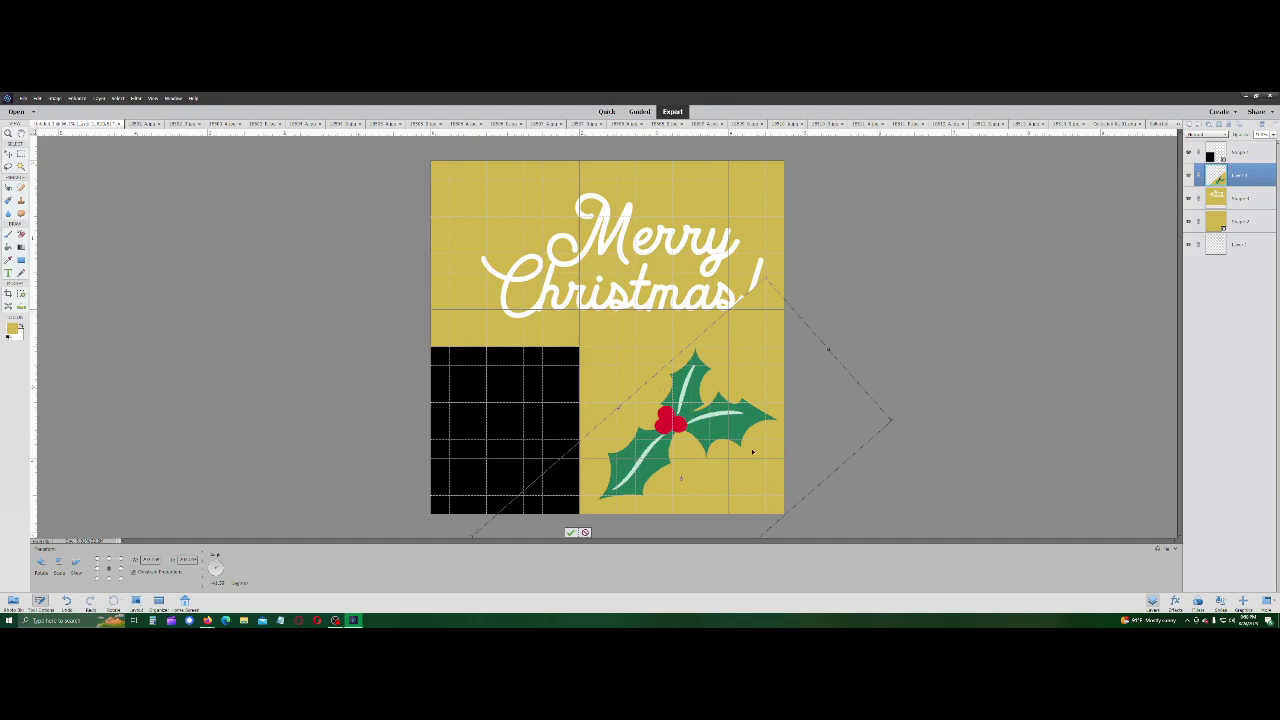
click(585, 532)
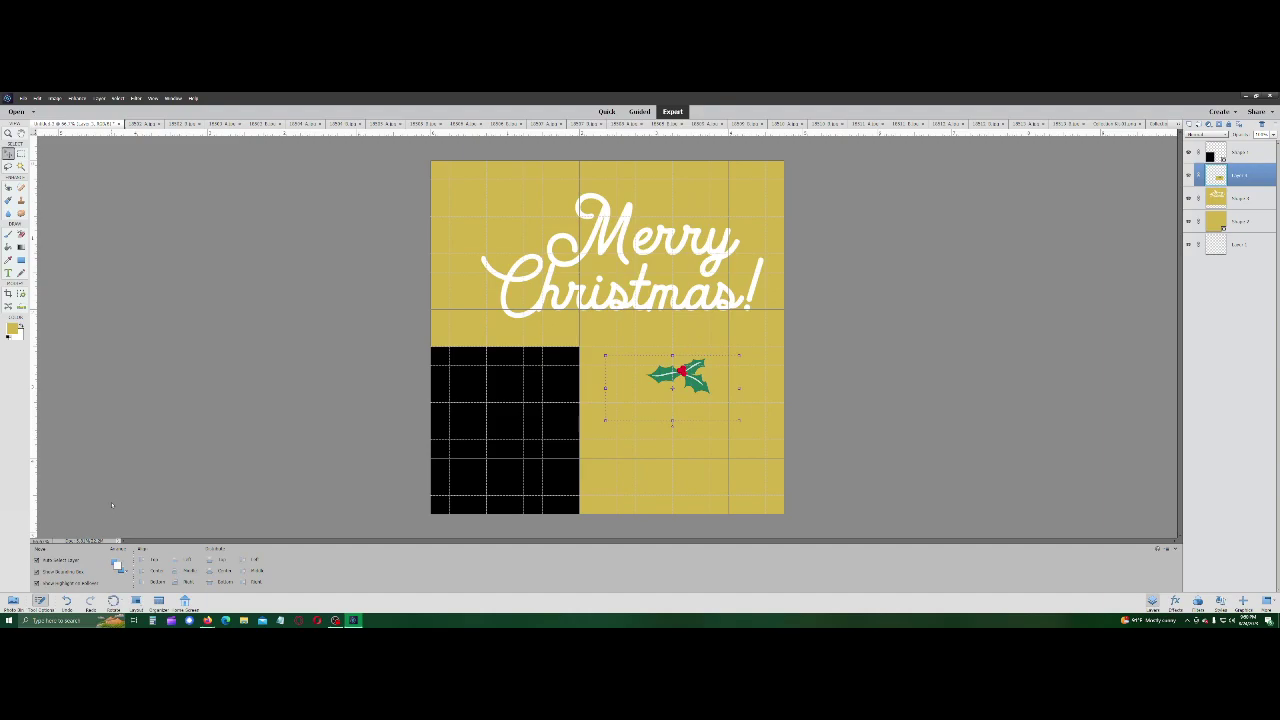
Step: Crop the open holly source image closely around the leaves and berries
click(13, 601)
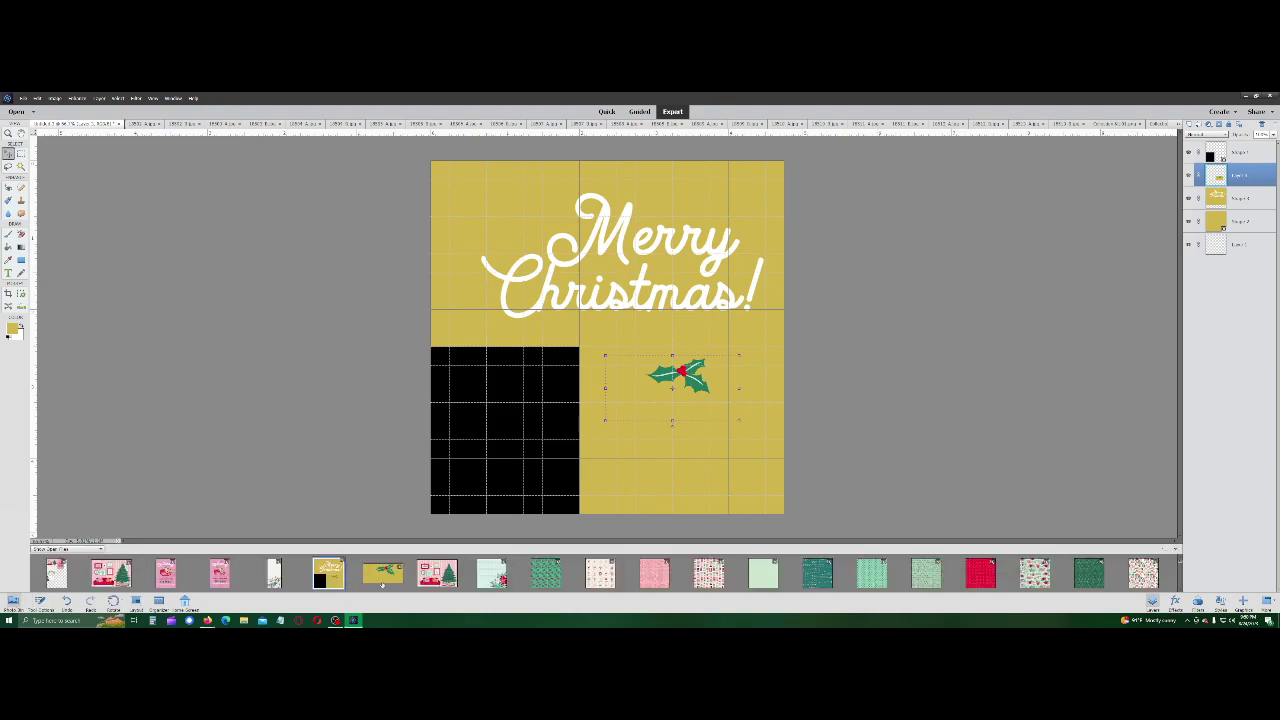
click(382, 578)
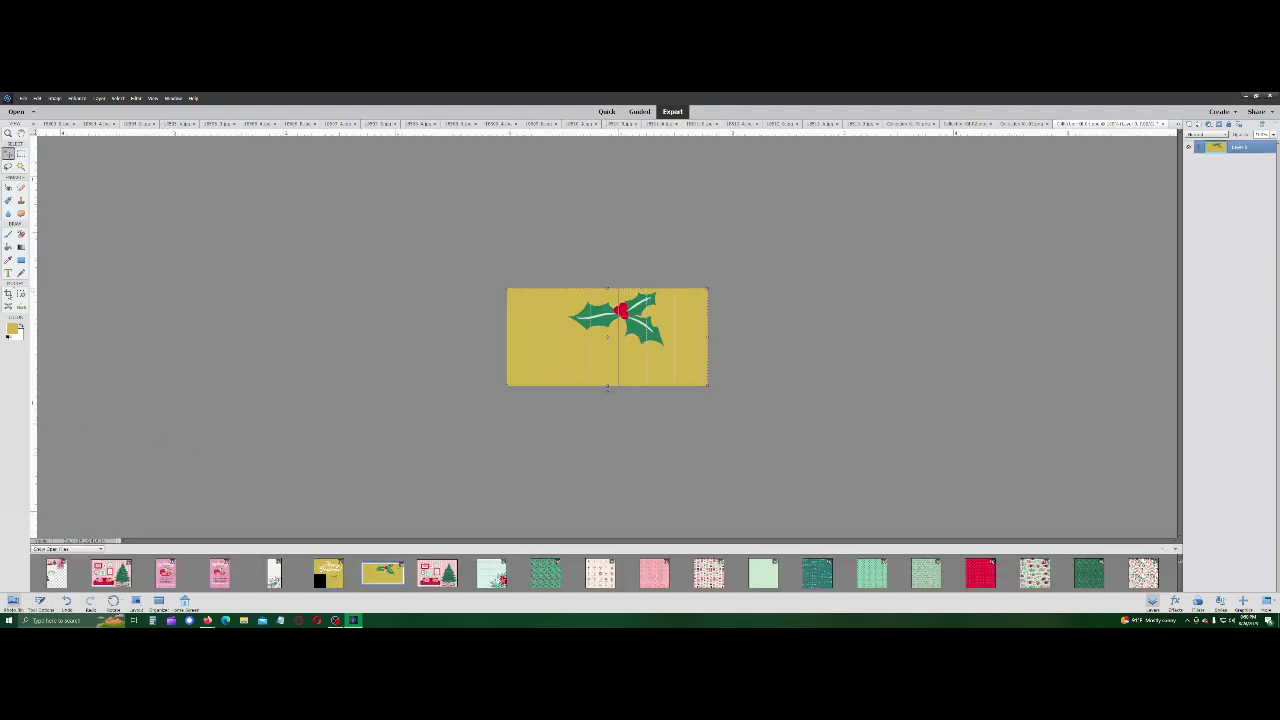
key(c)
drag(563, 293, 674, 348)
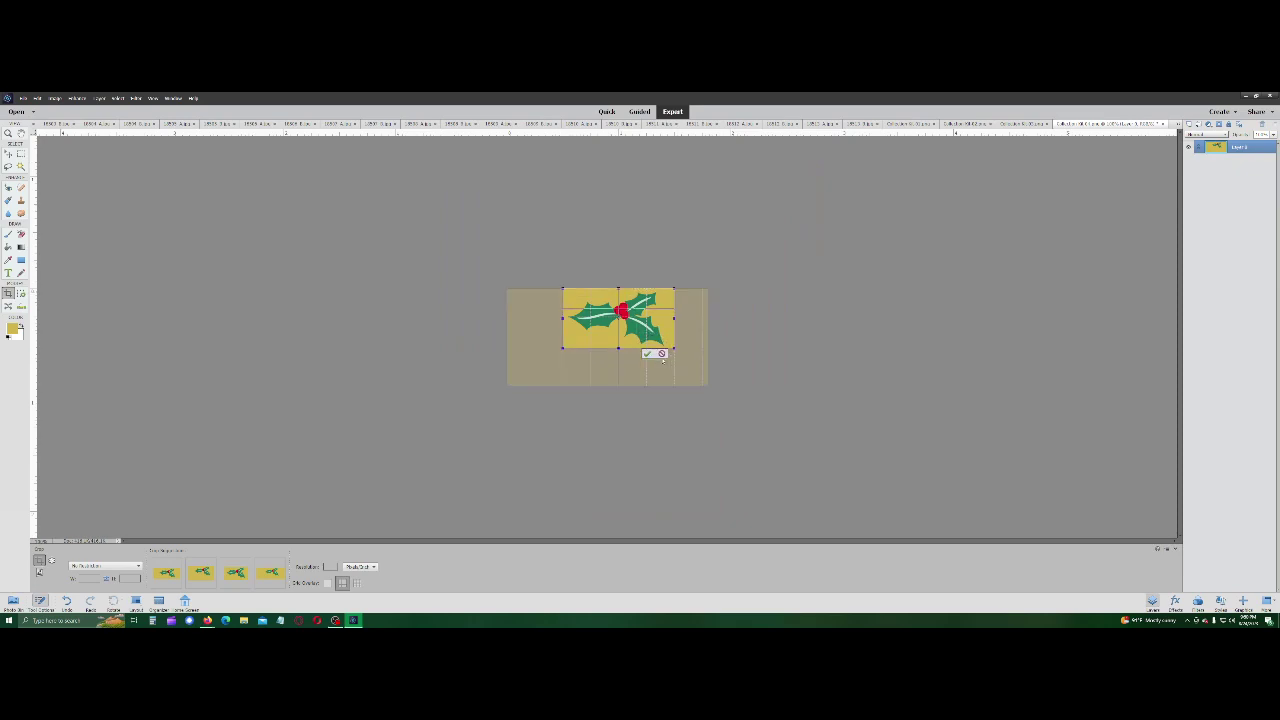
click(647, 354)
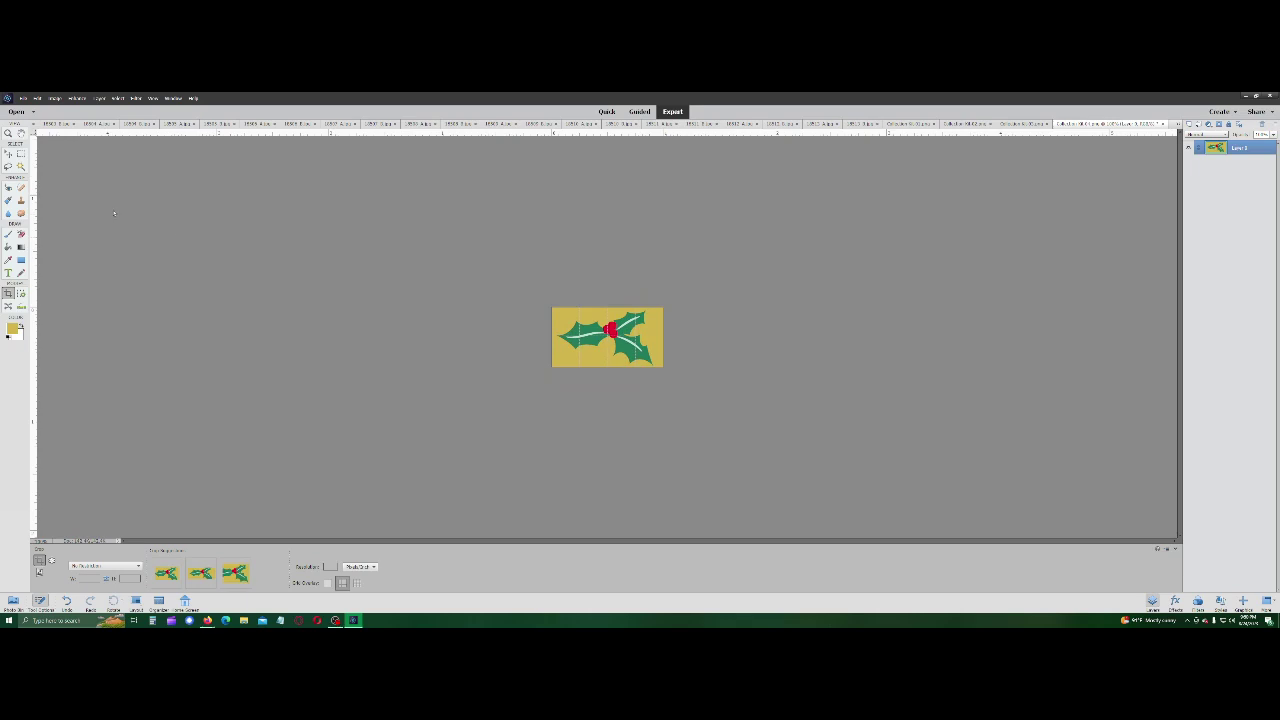
Step: Add the tightly cropped holly to the Christmas canvas and delete the earlier small holly layer
key(v)
click(13, 601)
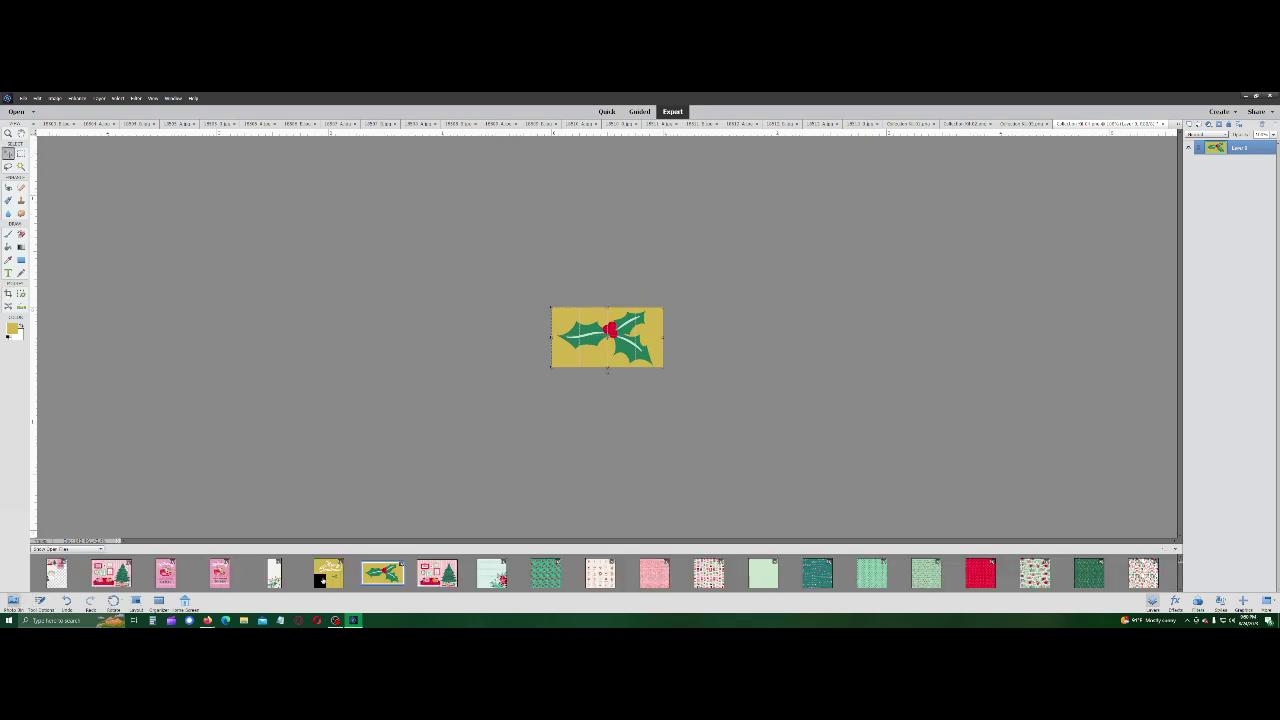
drag(590, 341, 330, 577)
click(721, 365)
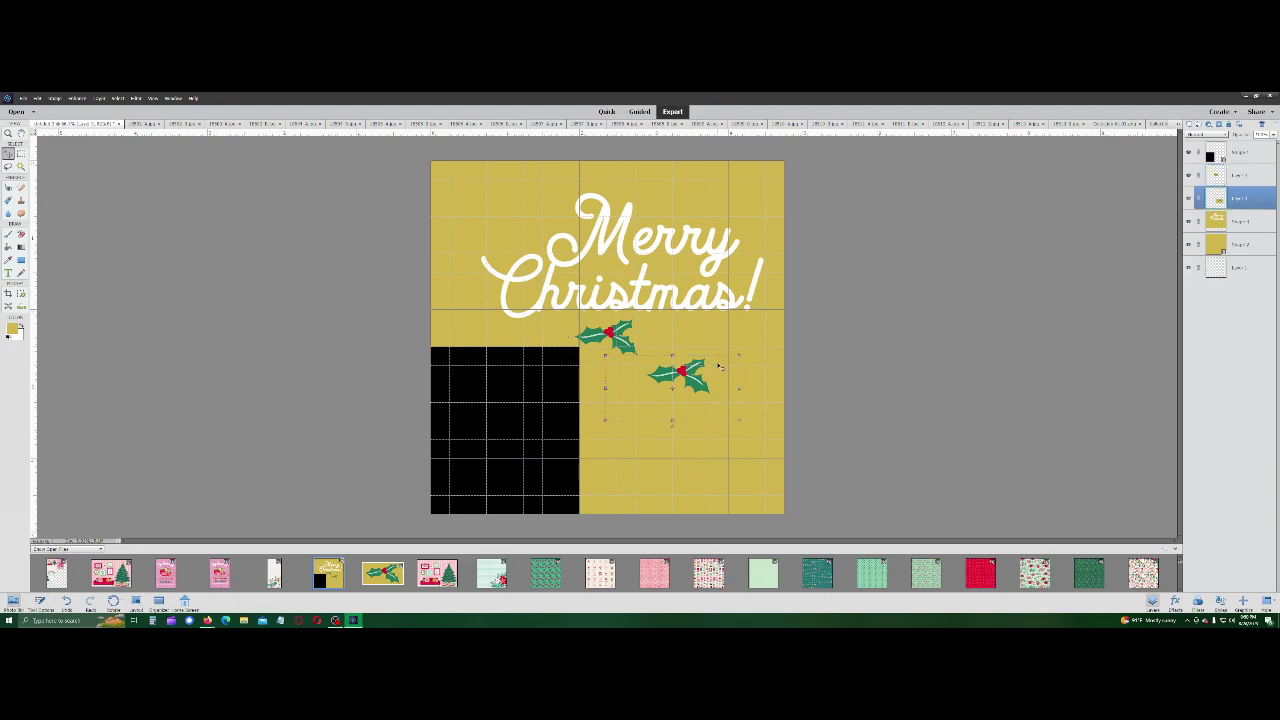
key(Delete)
click(594, 287)
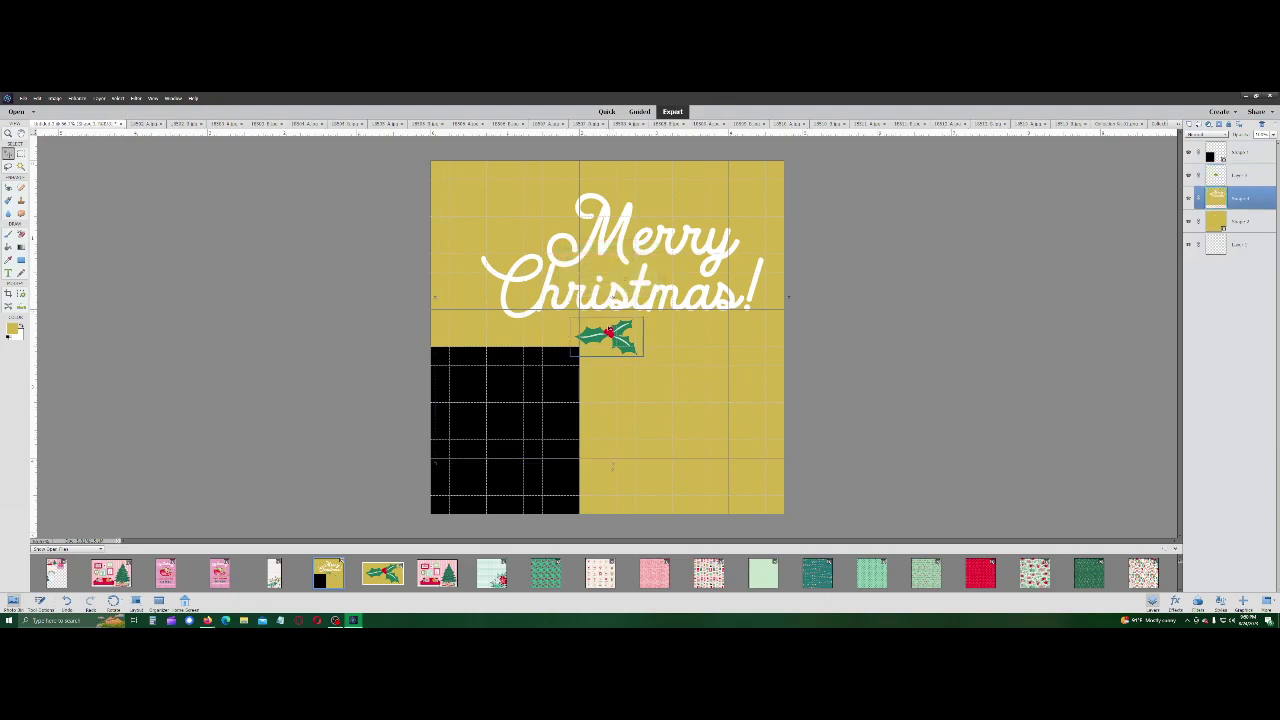
Step: Rotate the new holly counterclockwise, enlarge it to fill the gold area beside the black rectangle, and apply the transformation
drag(609, 333, 719, 404)
click(618, 480)
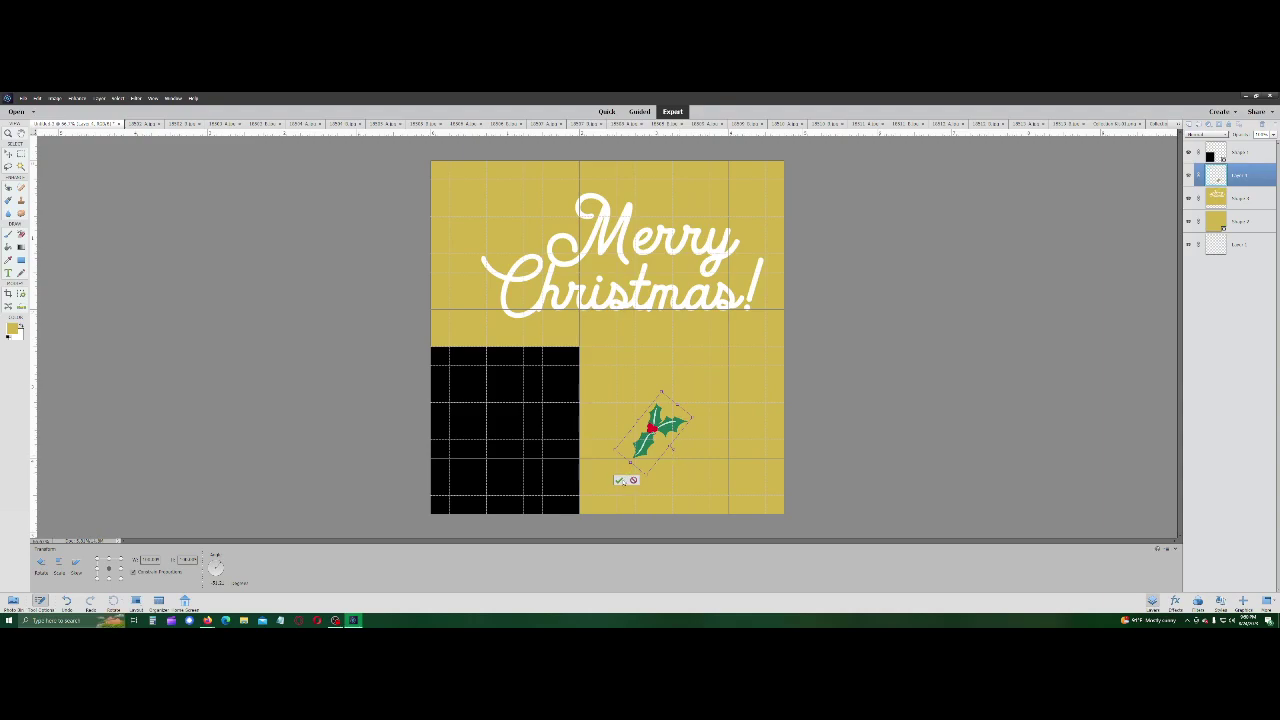
drag(694, 391, 670, 426)
drag(745, 347, 775, 314)
drag(703, 414, 727, 431)
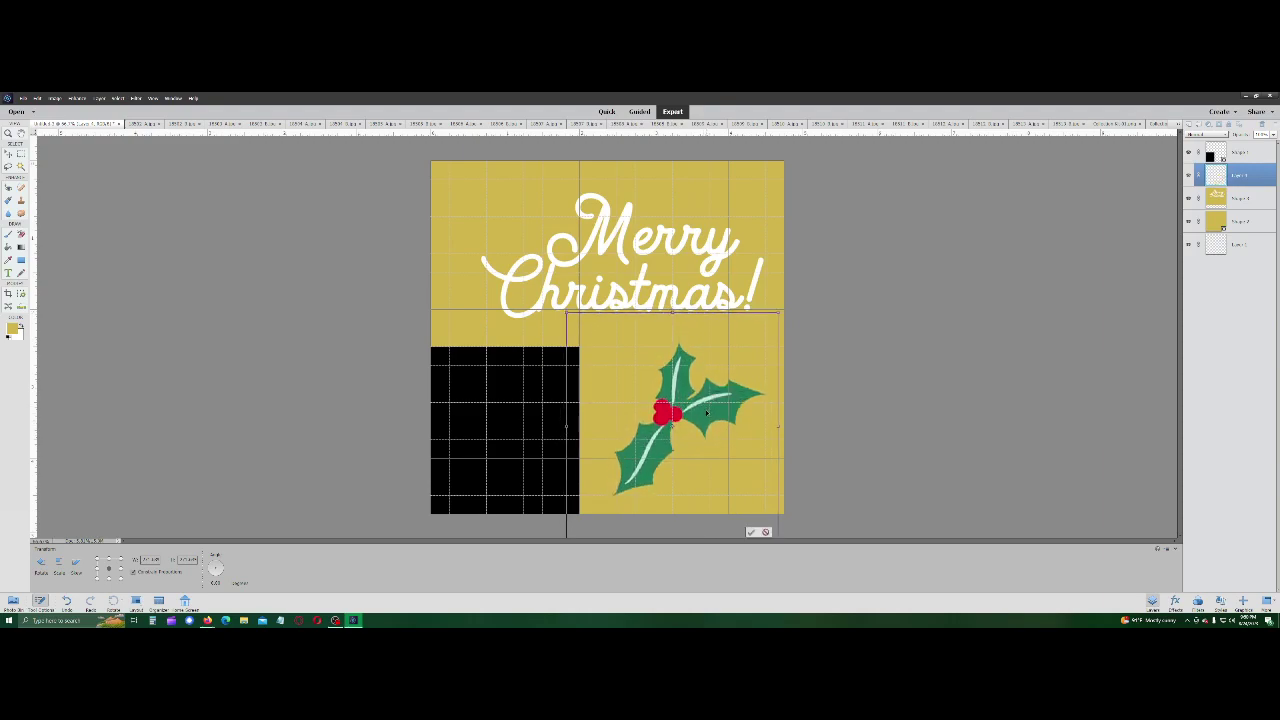
click(751, 532)
Step: Nudge the lettering slightly up and the enlarged holly slightly up and to the right
click(718, 287)
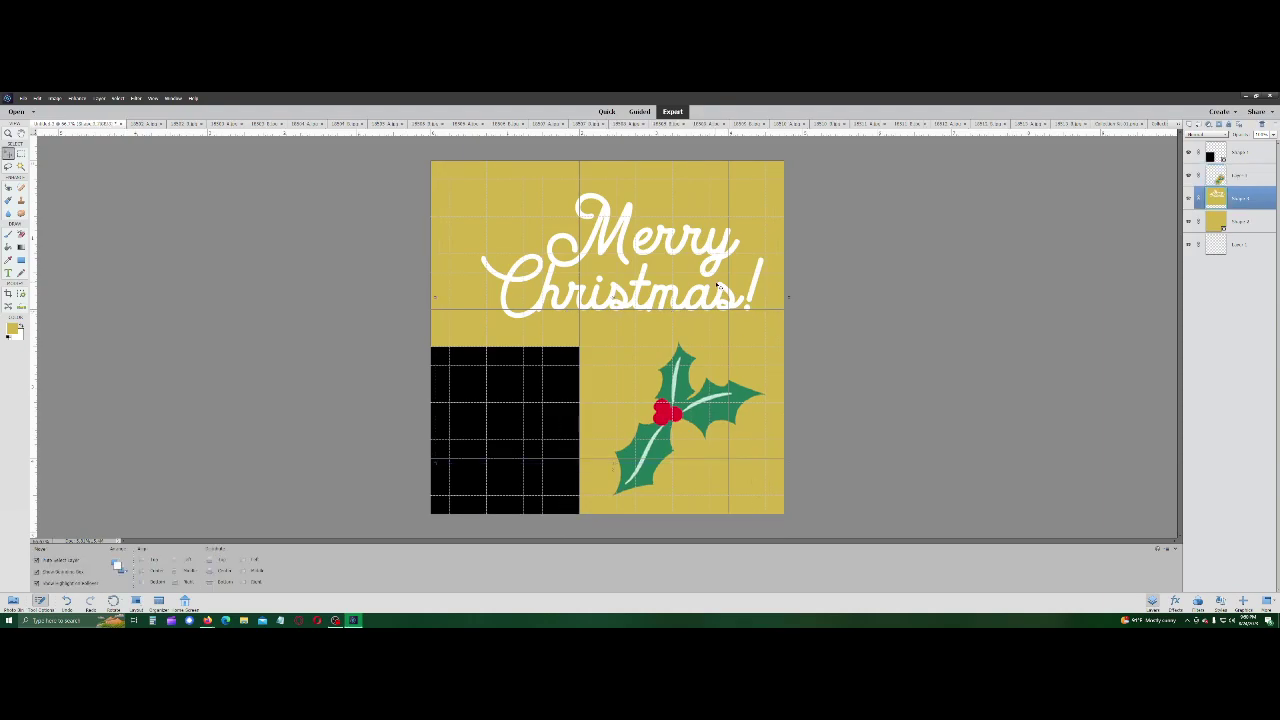
mouse_move(717, 285)
mouse_down()
mouse_move(719, 301)
mouse_move(717, 289)
mouse_up()
drag(680, 406, 684, 371)
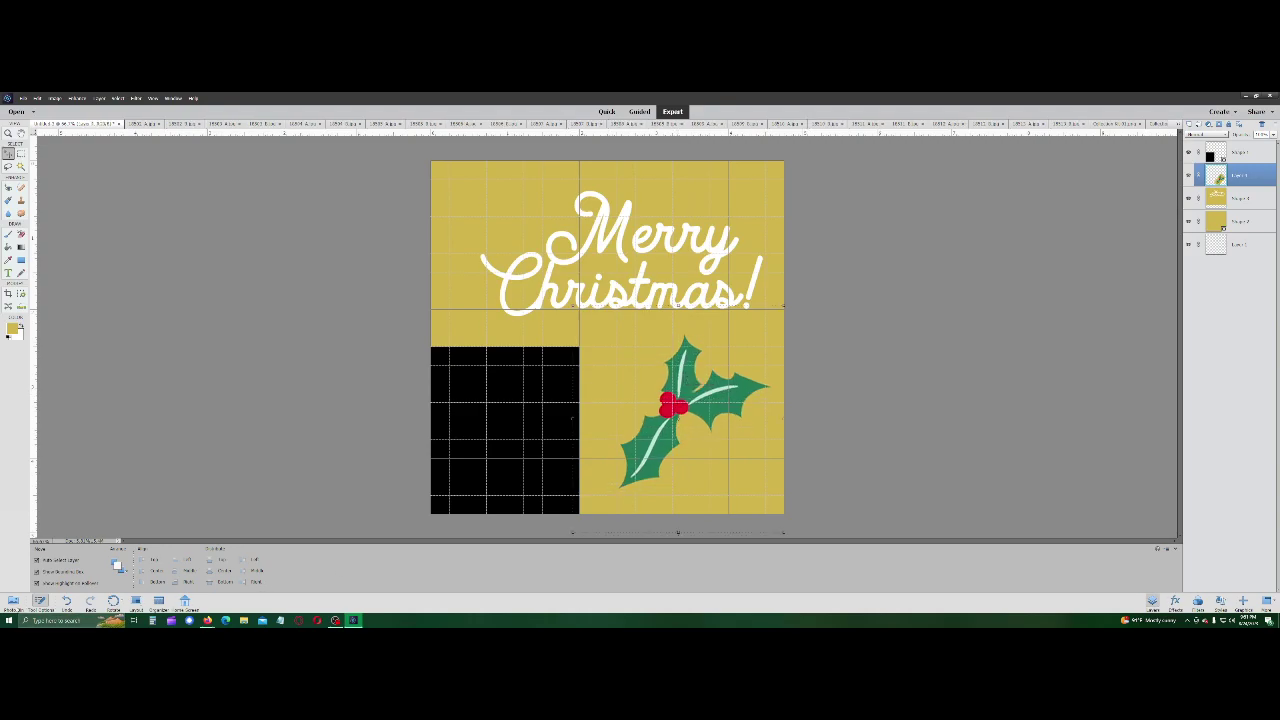
Step: Return to the holly source image and undo both crops to restore the full Merry Christmas artwork
click(13, 601)
click(383, 574)
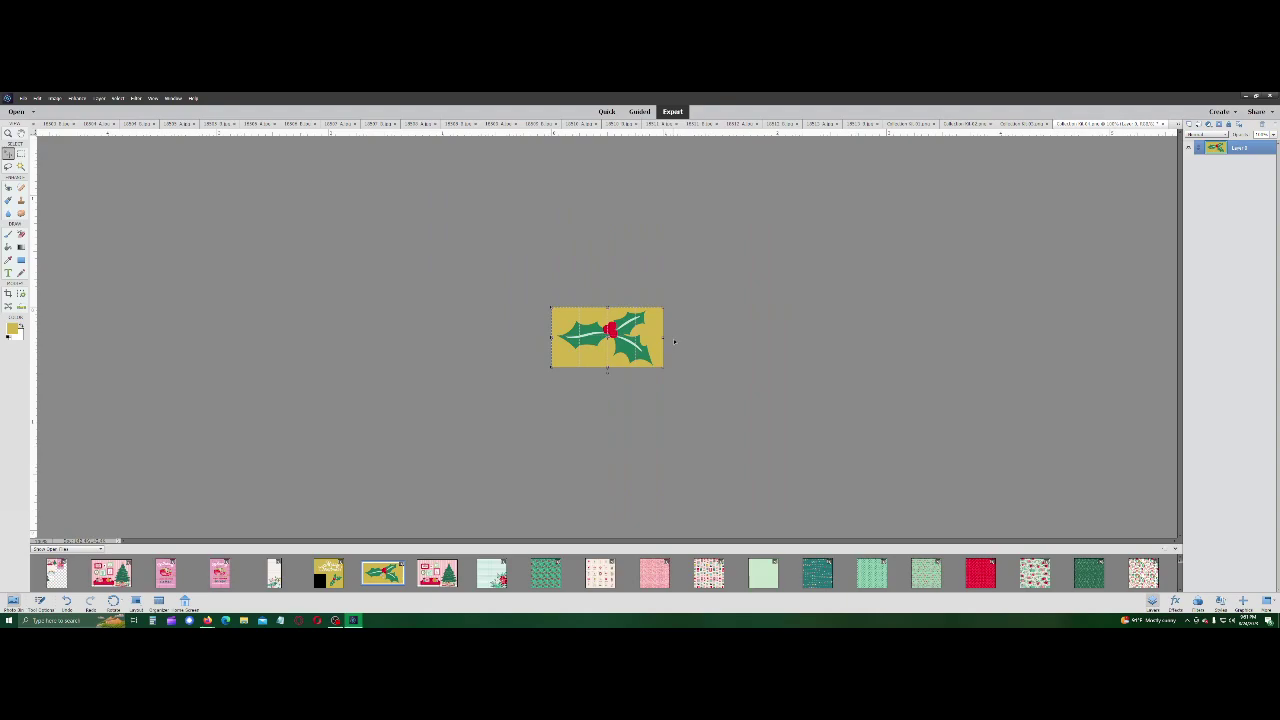
key(ctrl+z)
key(ctrl+z)
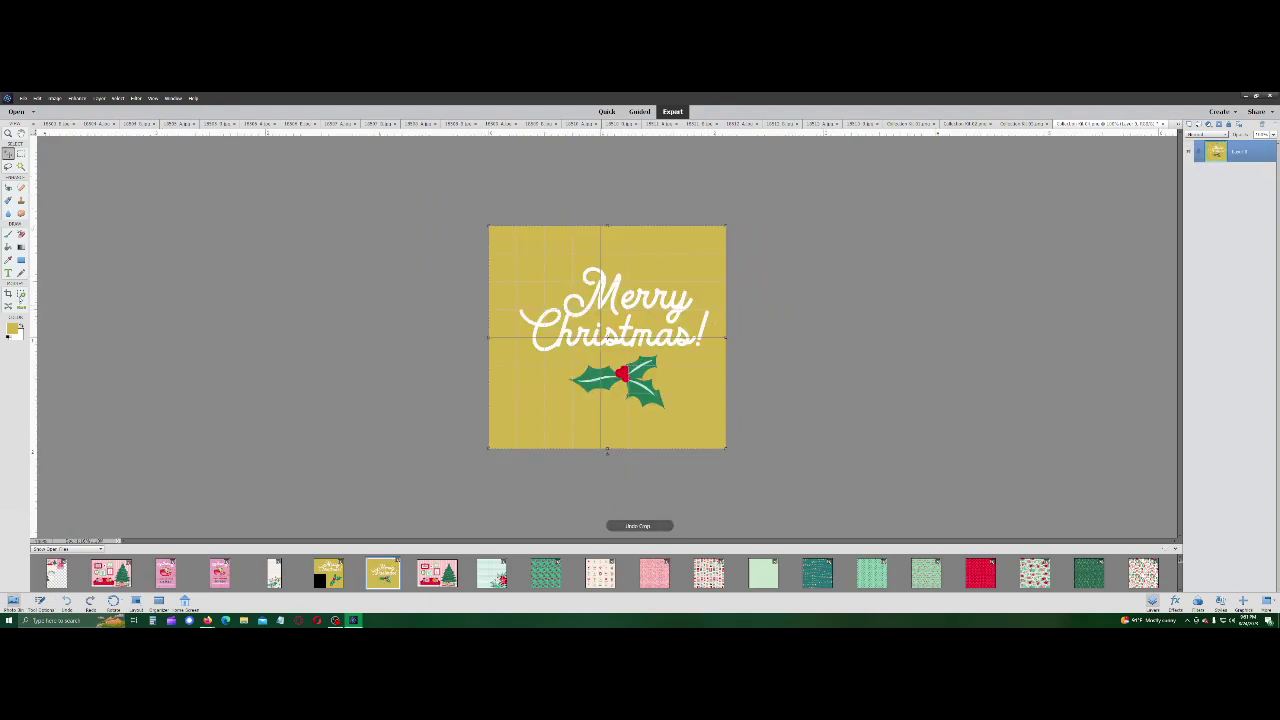
Step: Crop the restored artwork closely around the Merry Christmas lettering, leaving out the holly
key(c)
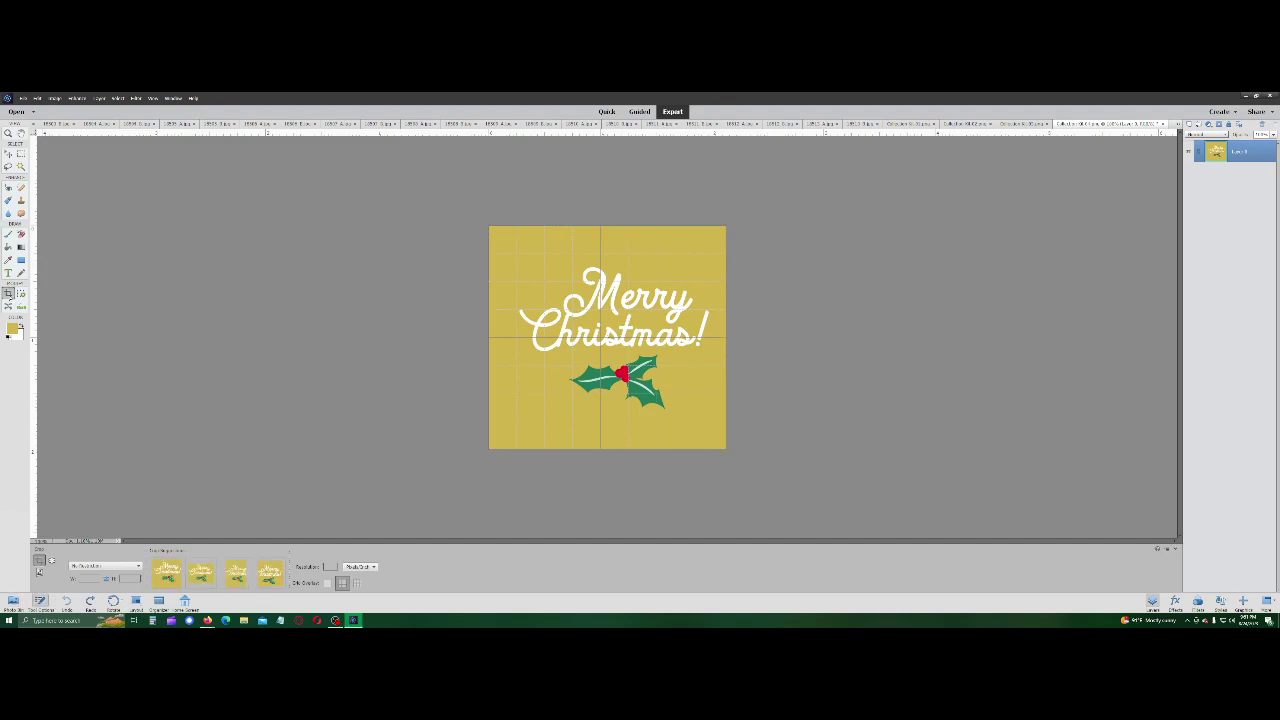
mouse_move(489, 228)
mouse_down()
mouse_move(751, 346)
mouse_move(746, 357)
mouse_up()
drag(726, 289, 712, 289)
drag(600, 227, 597, 265)
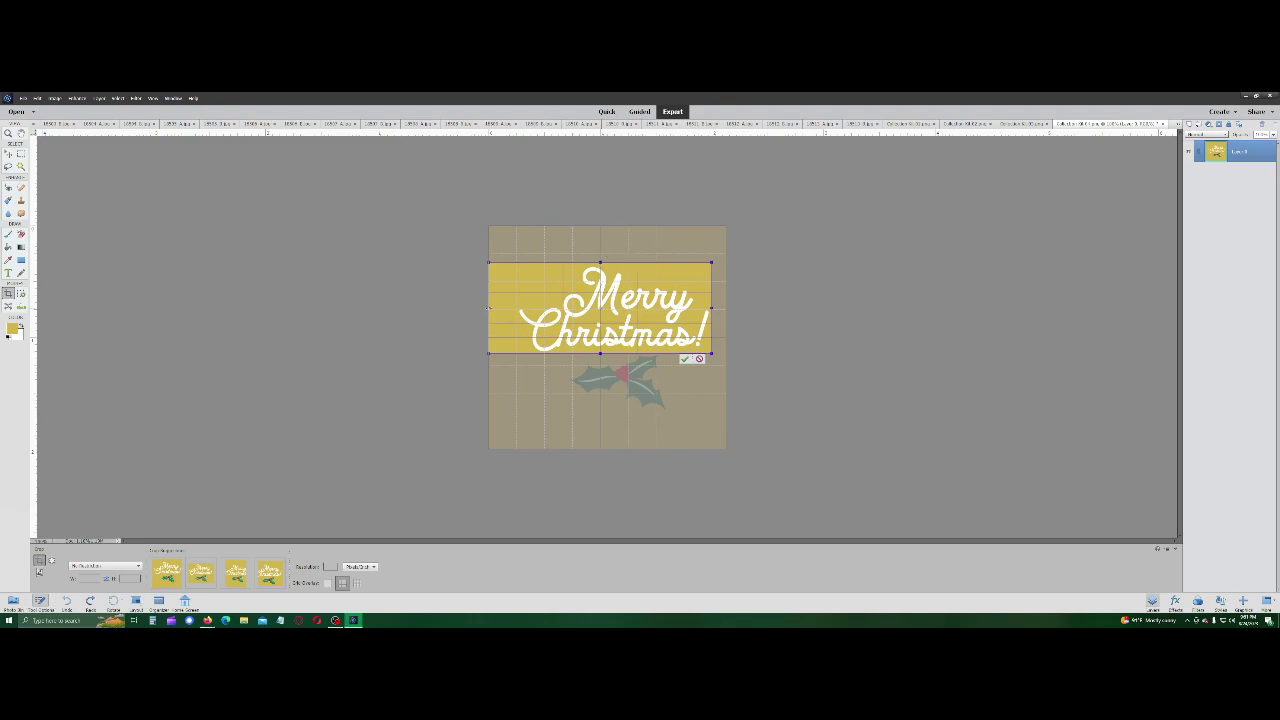
drag(488, 308, 516, 310)
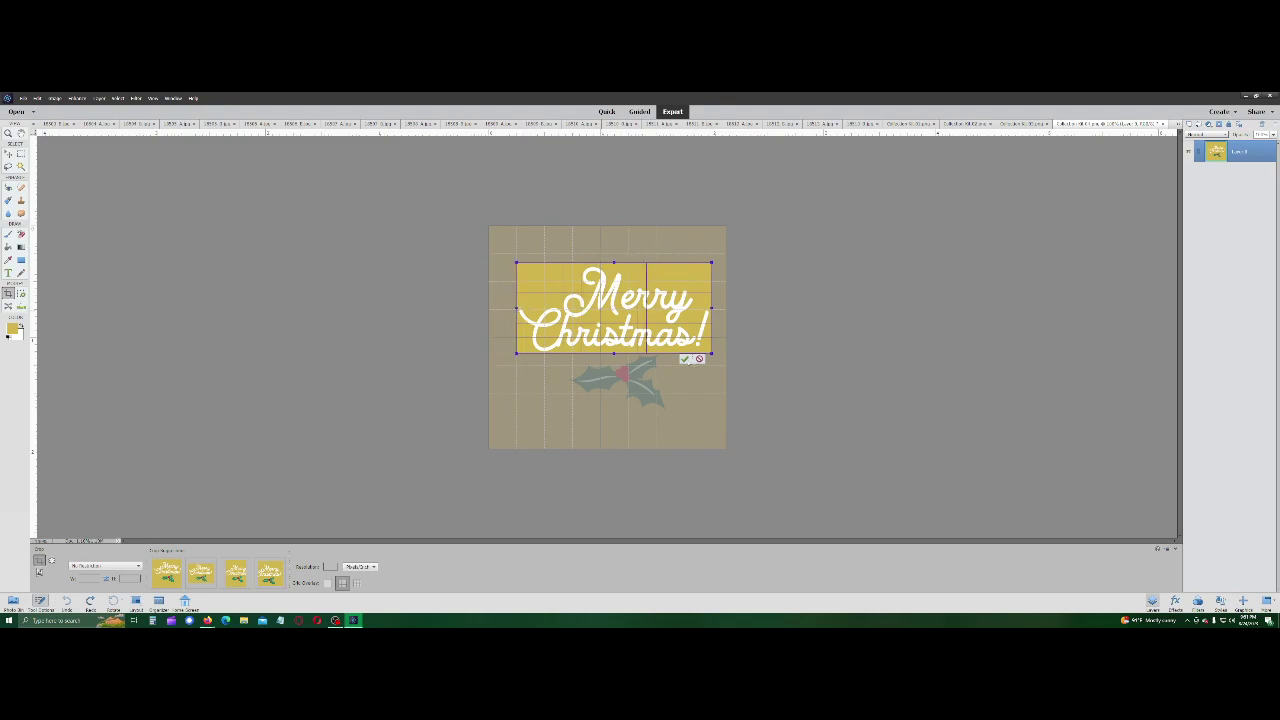
click(685, 359)
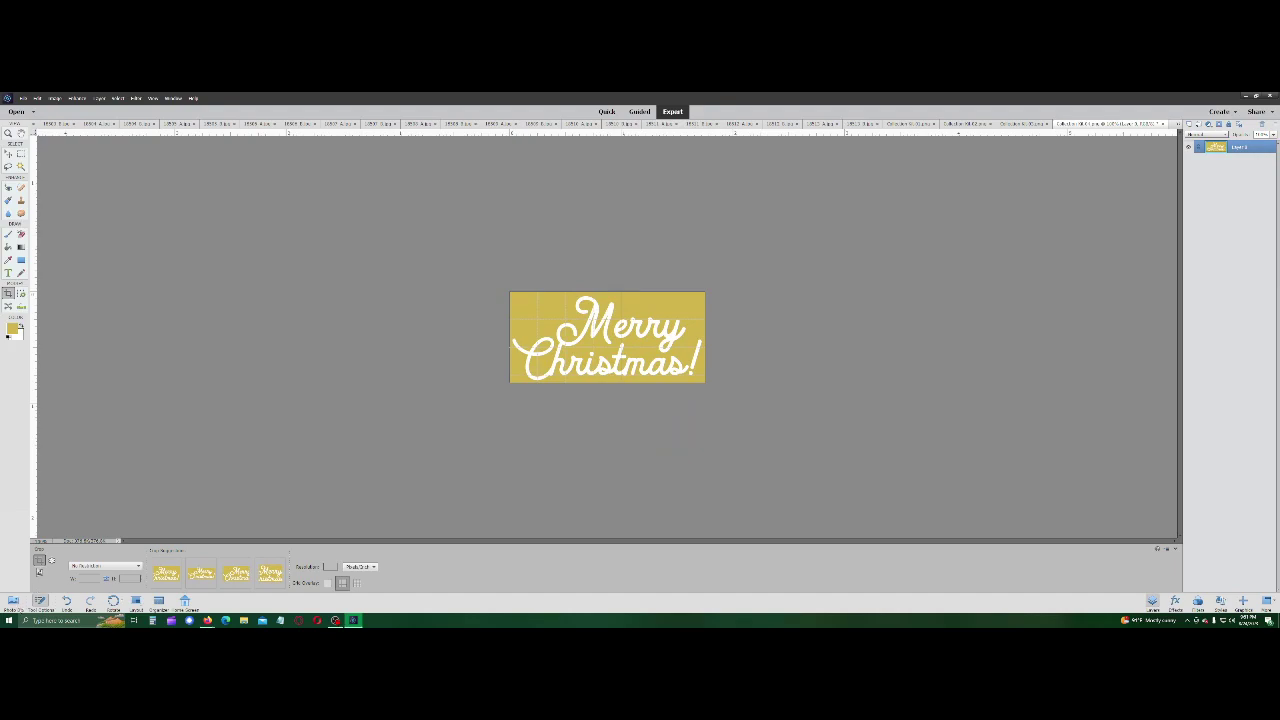
Step: Add the cropped lettering to the canvas with the black rectangle and select the older, larger lettering layer
key(v)
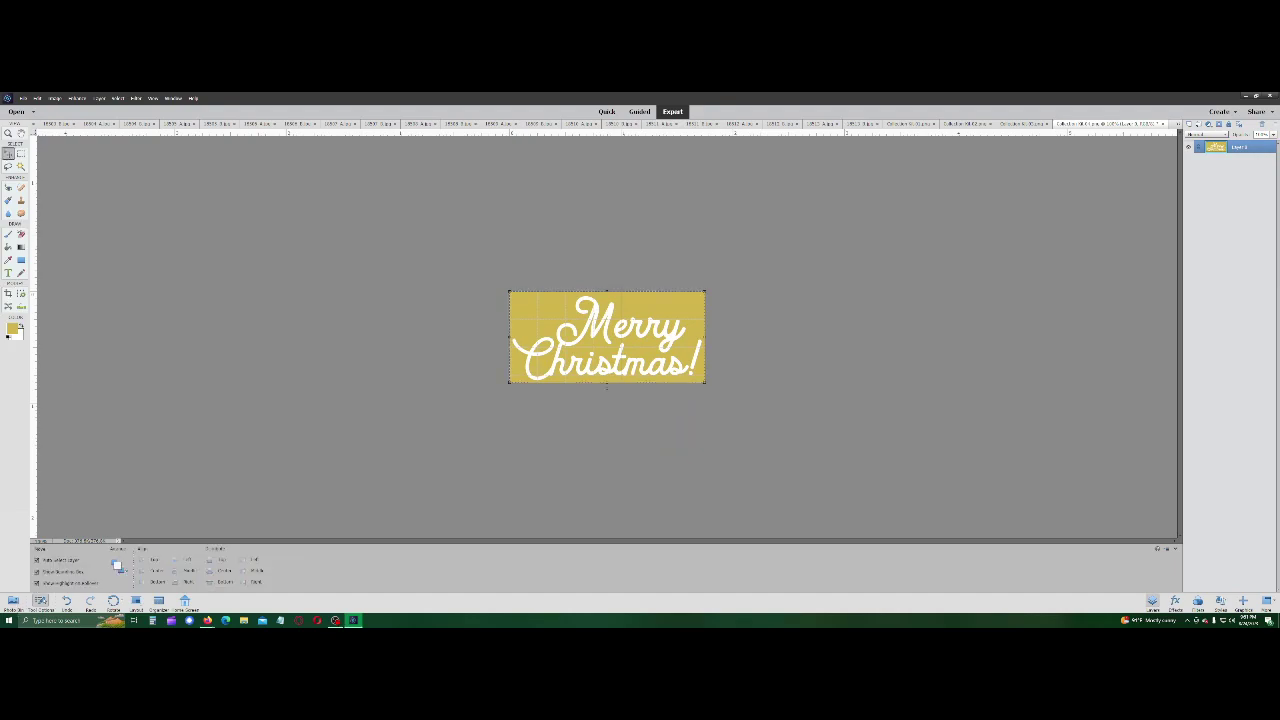
click(13, 601)
drag(591, 330, 329, 572)
click(655, 248)
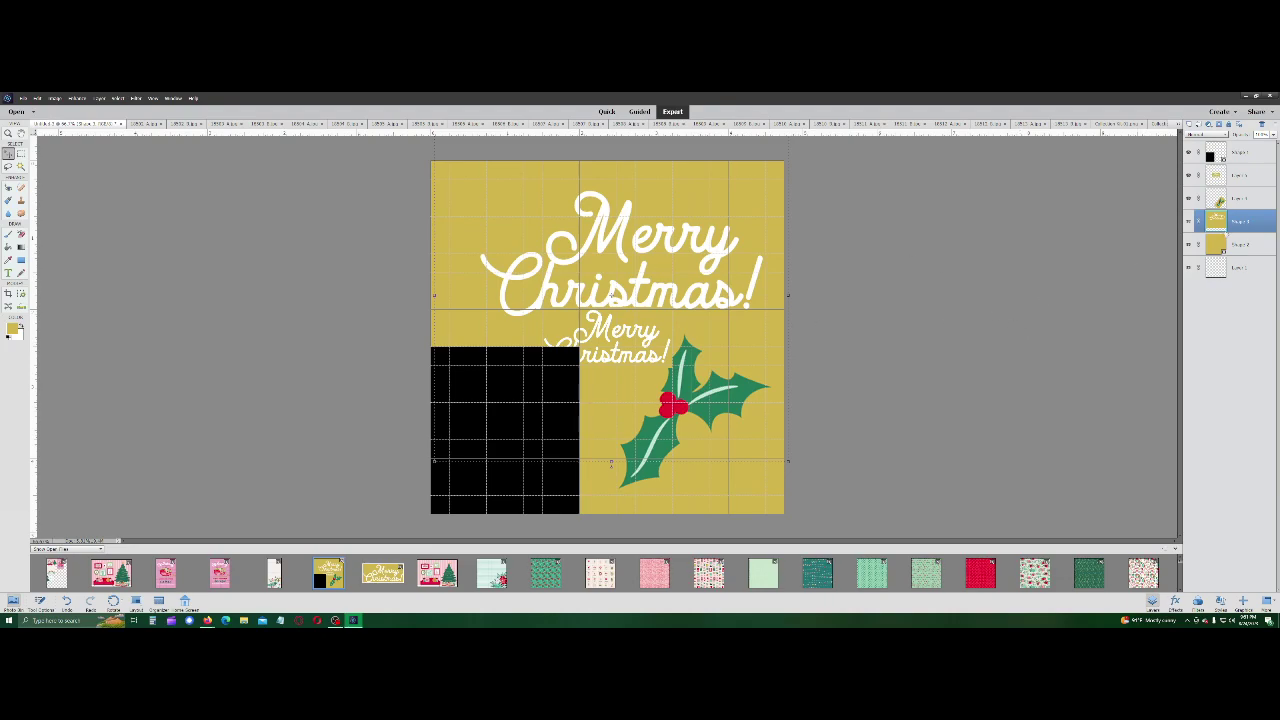
Step: Move the older lettering layer beneath the gold background and enlarge the new lettering to nearly the full canvas width above the black rectangle
drag(1237, 229, 1237, 250)
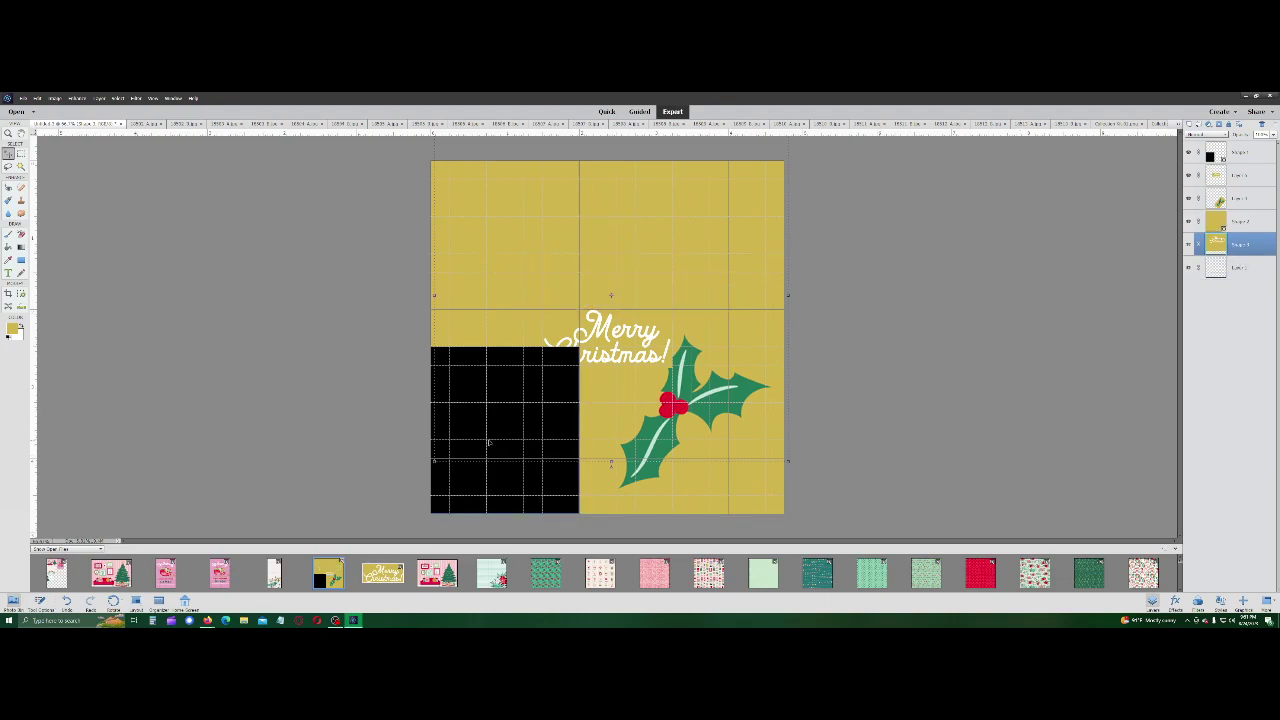
drag(624, 331, 786, 216)
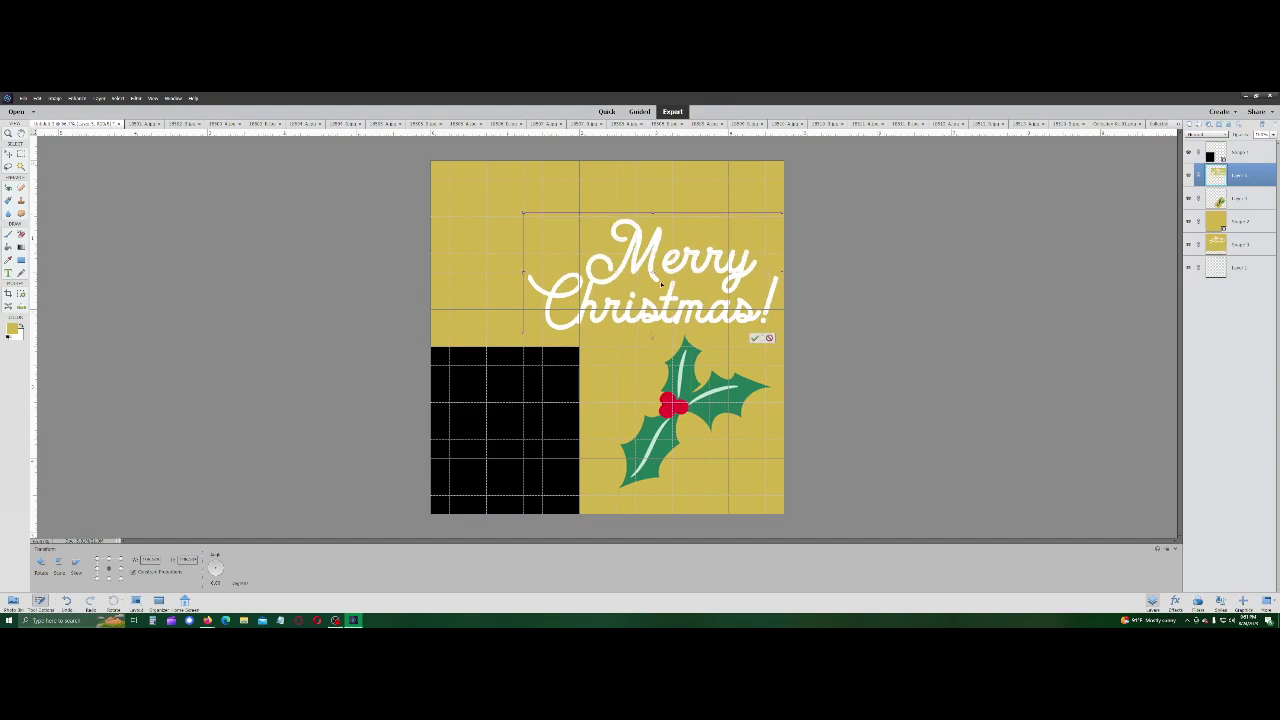
drag(661, 284, 626, 288)
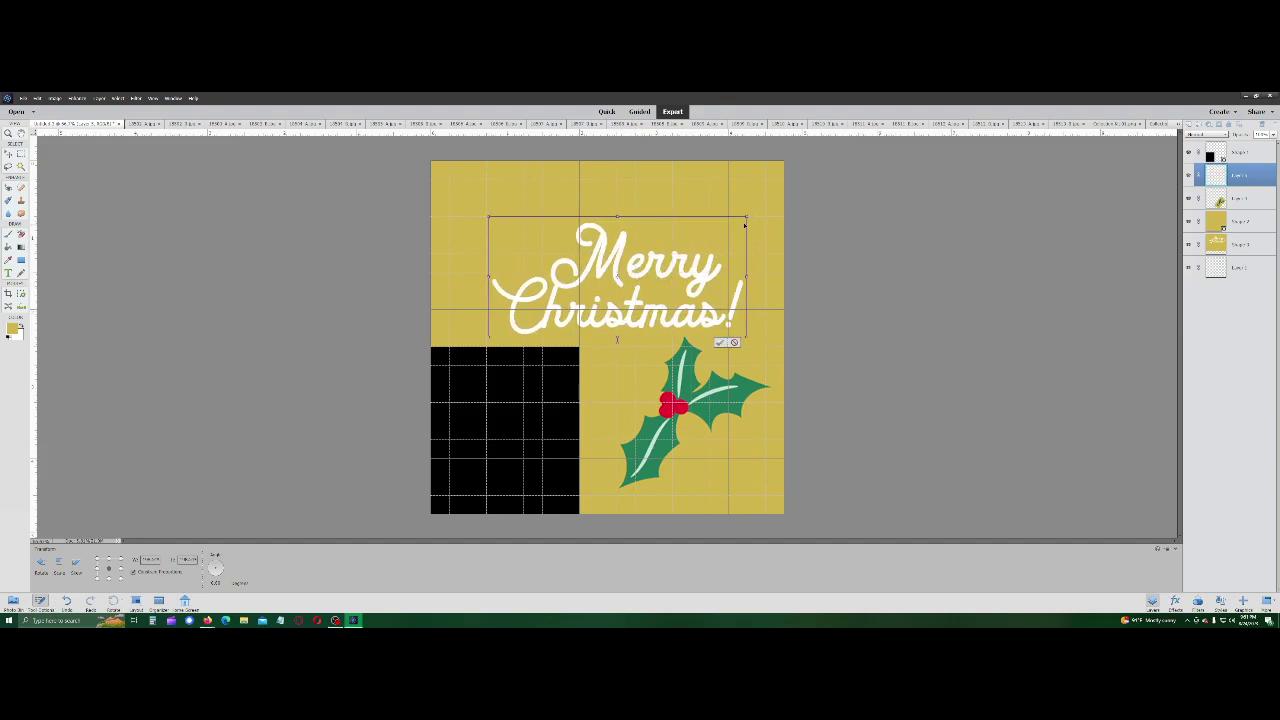
drag(744, 226, 778, 189)
drag(675, 281, 621, 282)
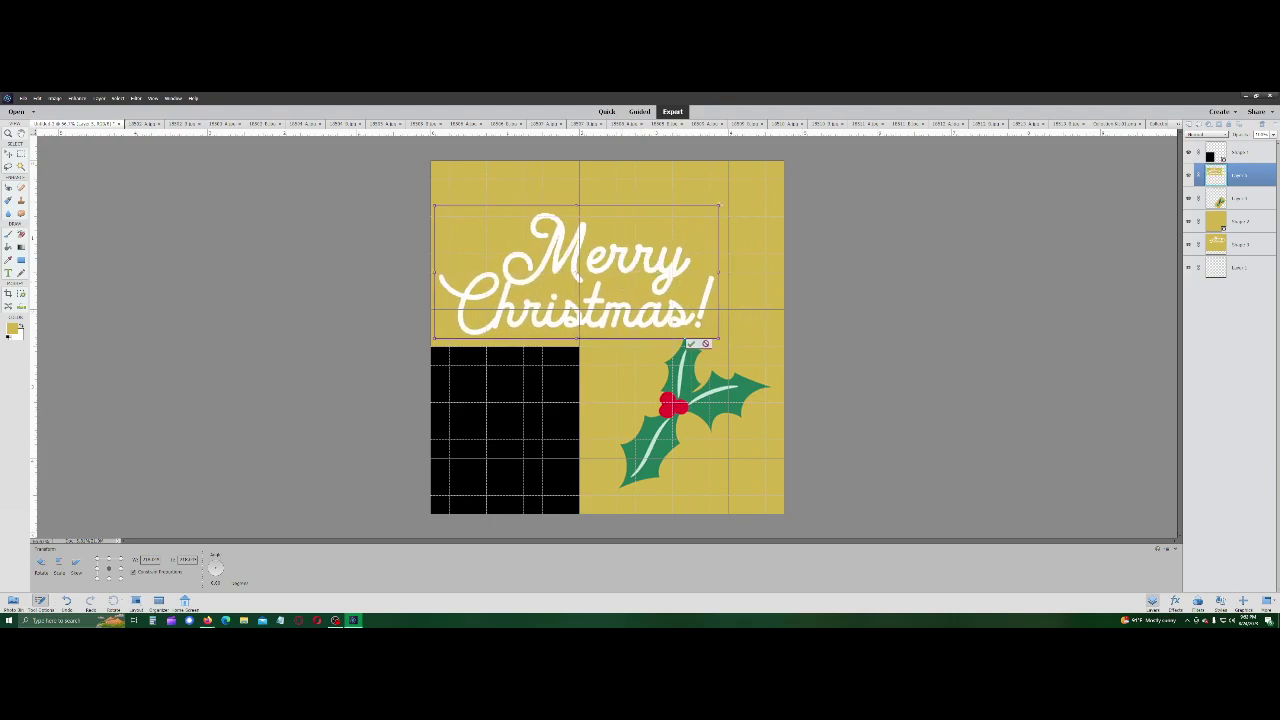
drag(718, 205, 786, 172)
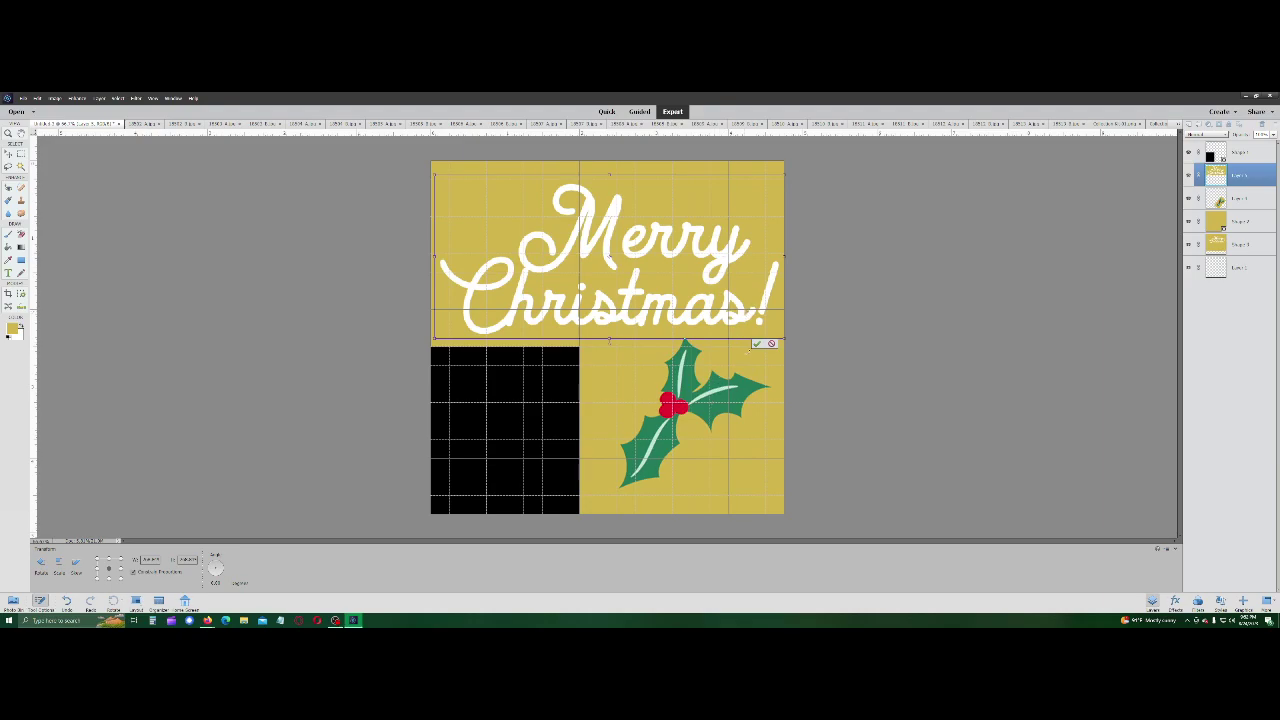
key(Return)
Step: Shift the holly slightly down and rotate it clockwise, and send the black rectangle beneath the gold background
drag(728, 413, 724, 414)
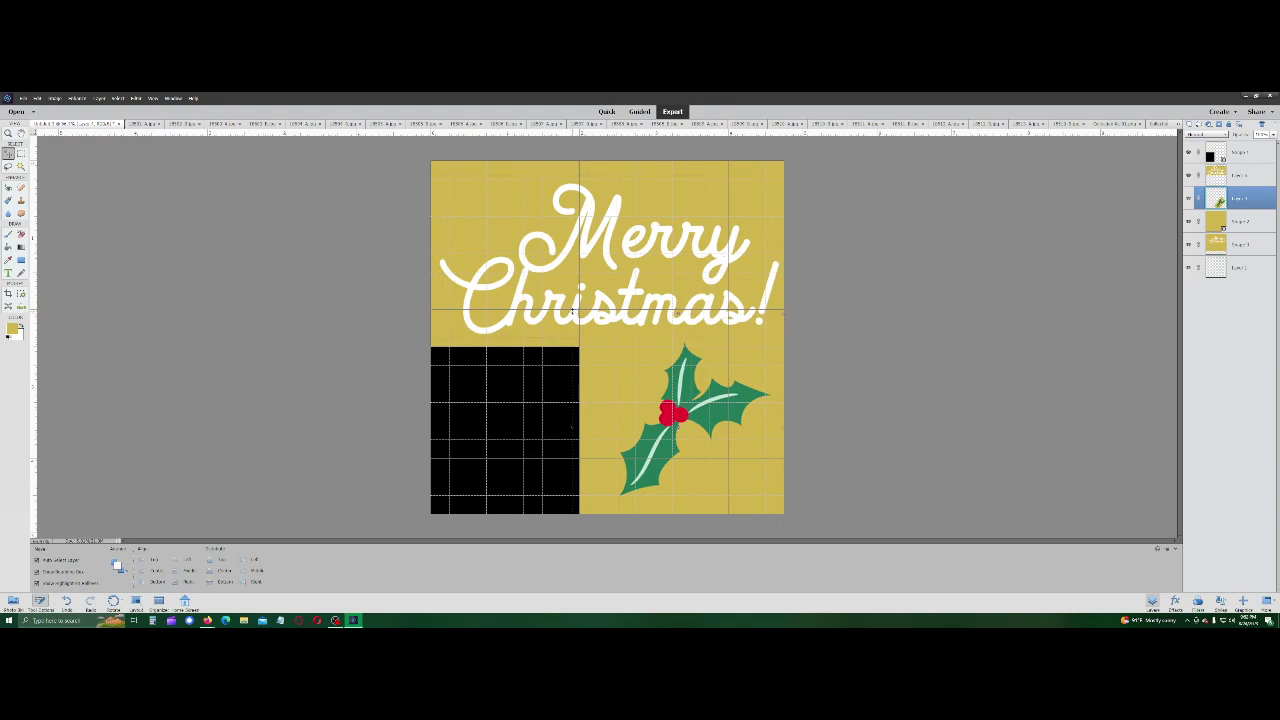
drag(588, 295, 628, 292)
click(728, 533)
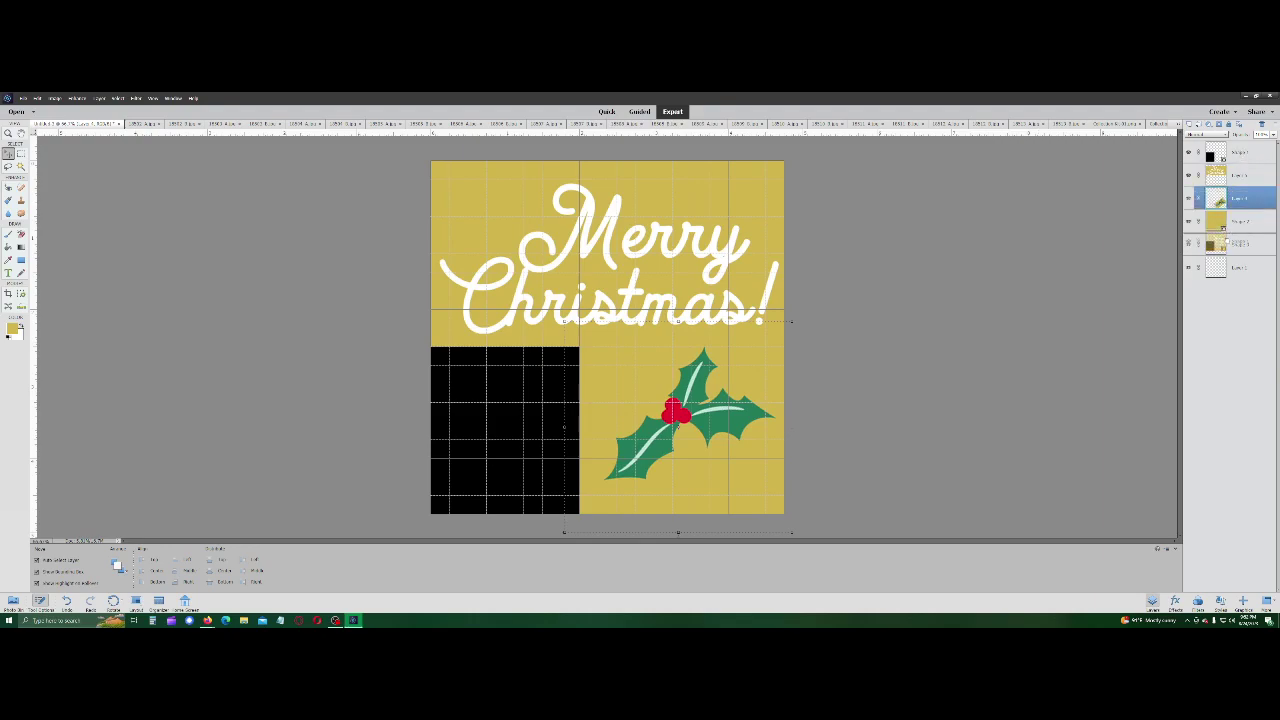
key(ctrl+shift+bracketleft)
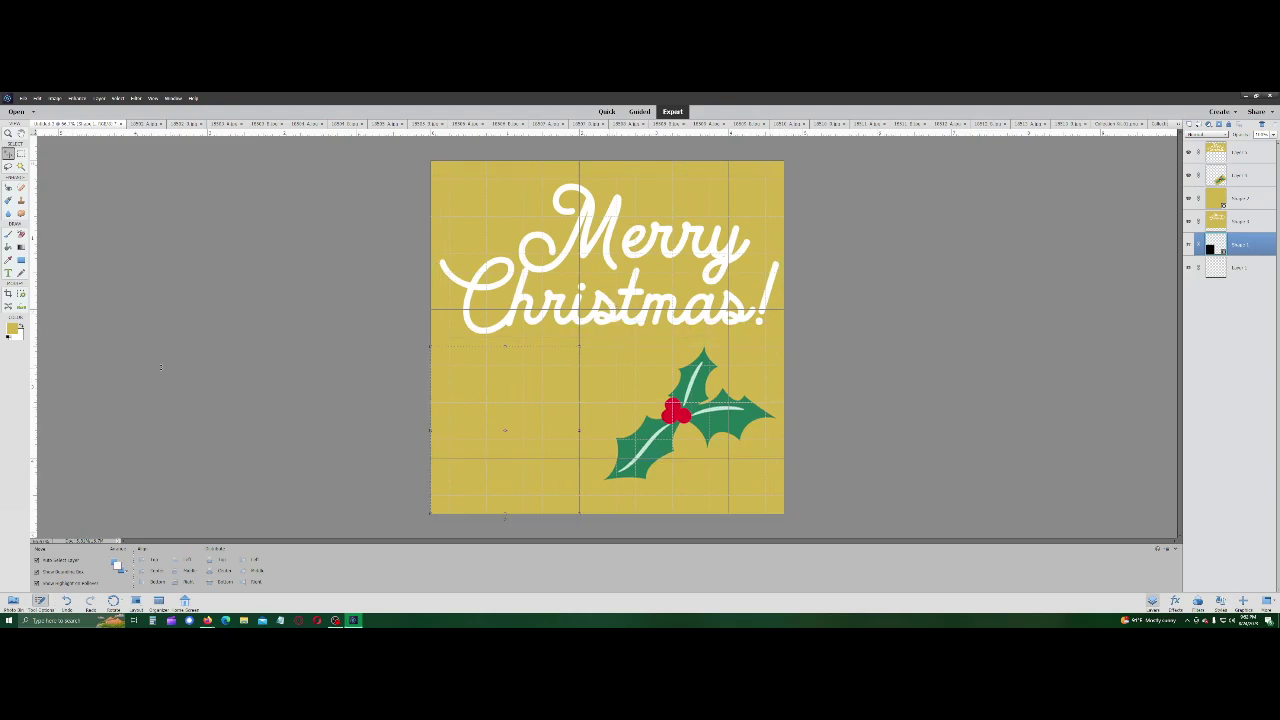
Step: Flatten the gold Merry Christmas design and convert the resulting background into a regular layer
click(58, 98)
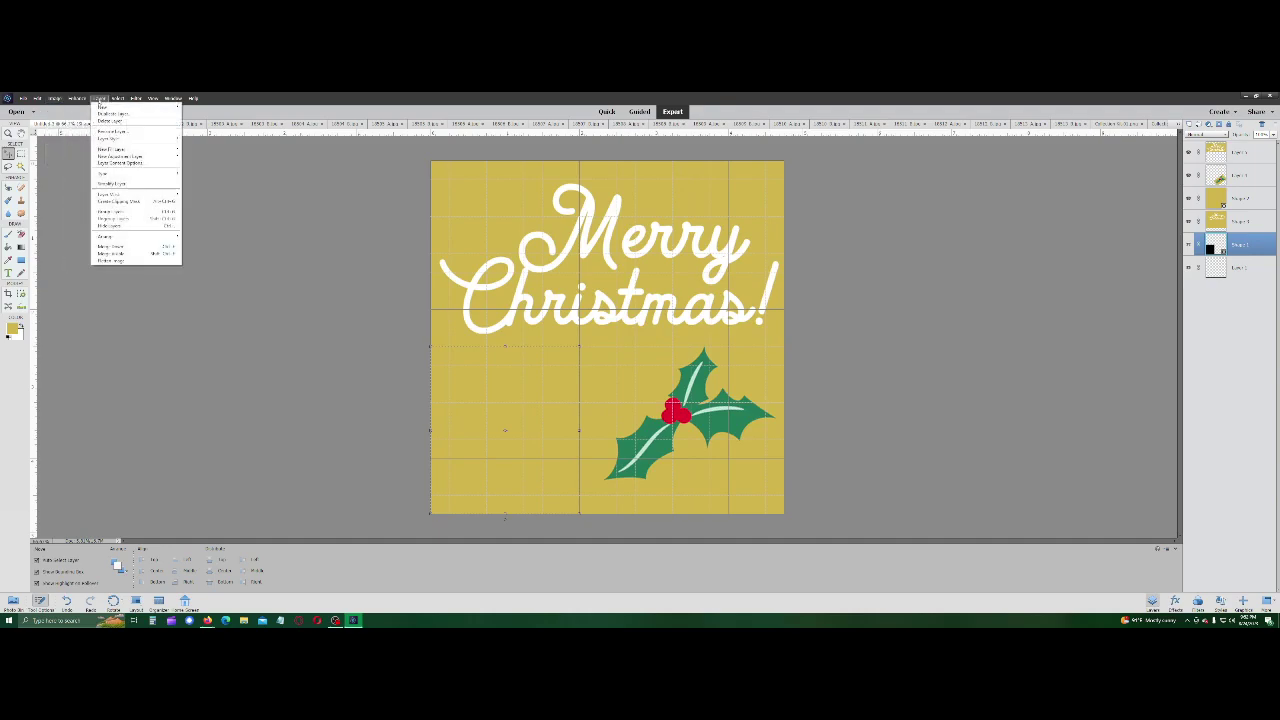
click(135, 260)
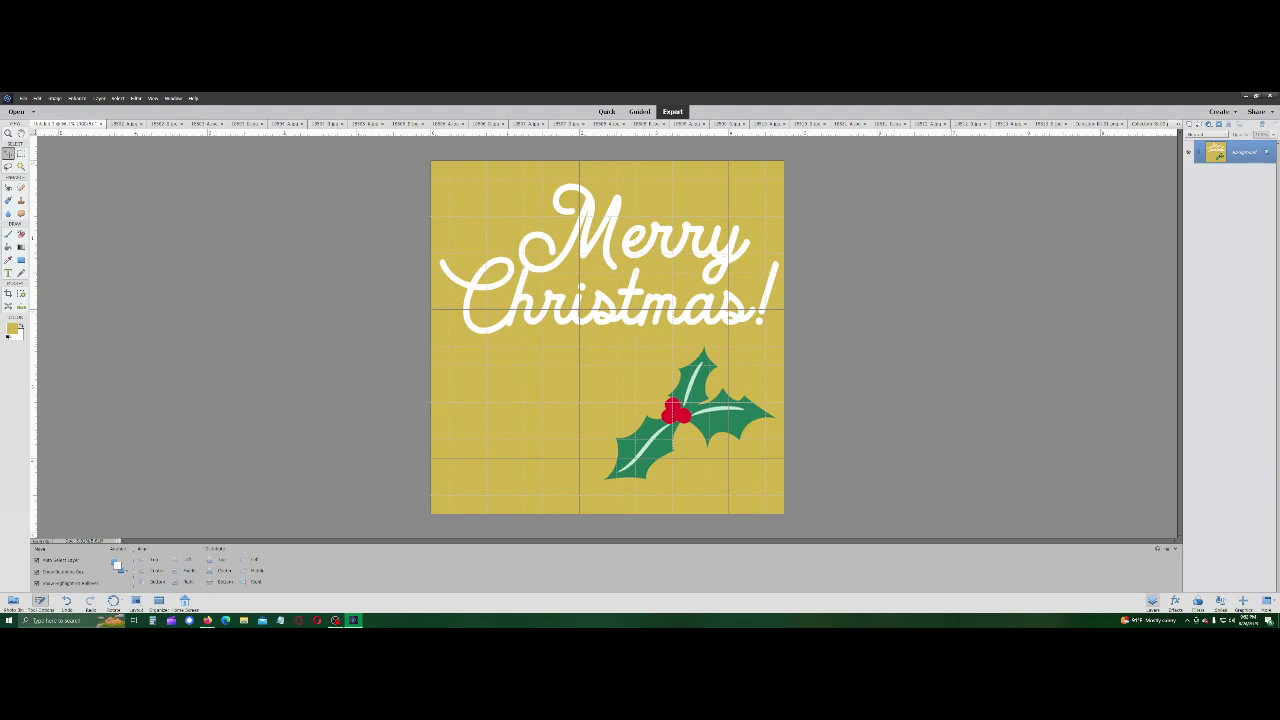
double_click(1238, 155)
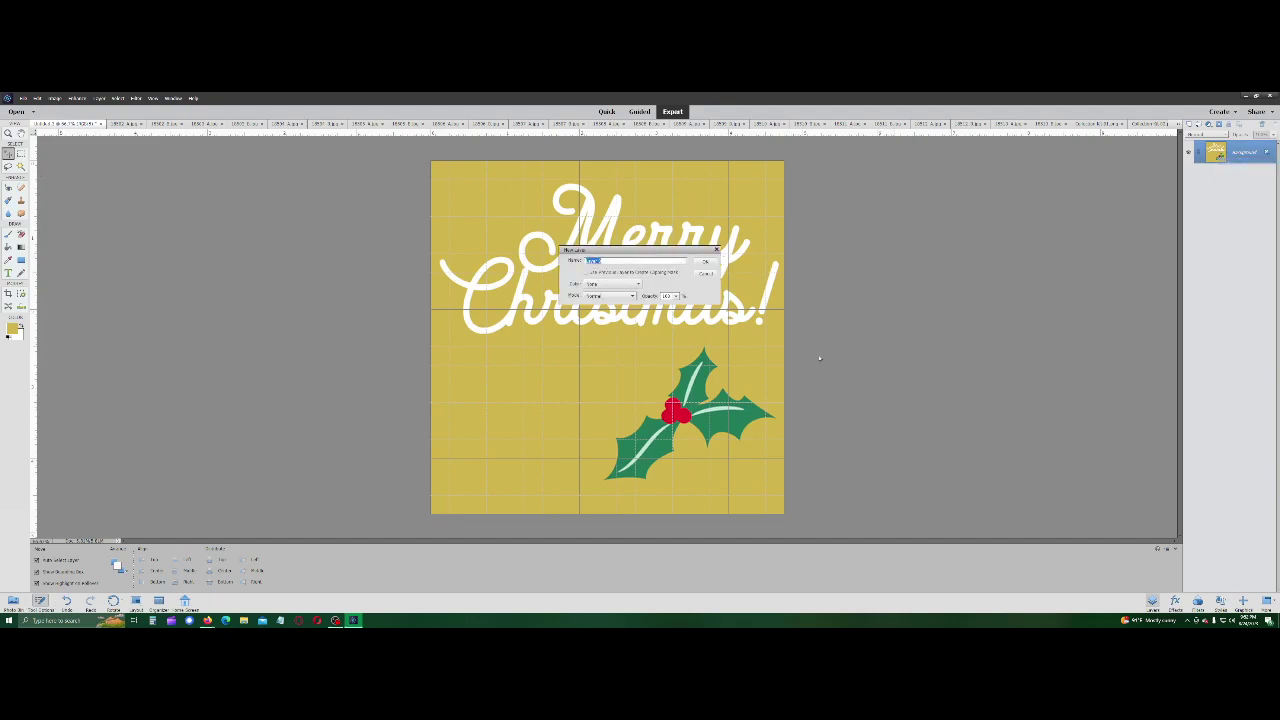
click(706, 262)
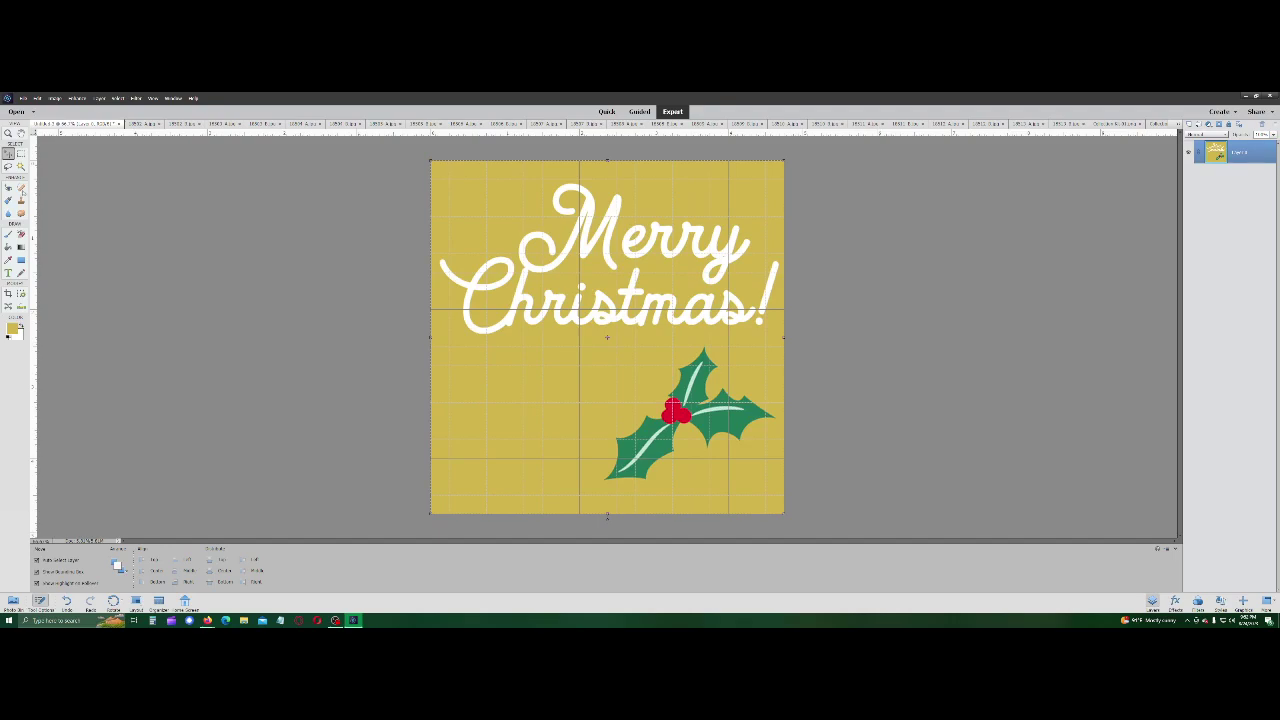
Step: Add the flattened gold design to the collage page and place it directly below the pink Gift Exchange card
drag(621, 288, 70, 578)
click(13, 600)
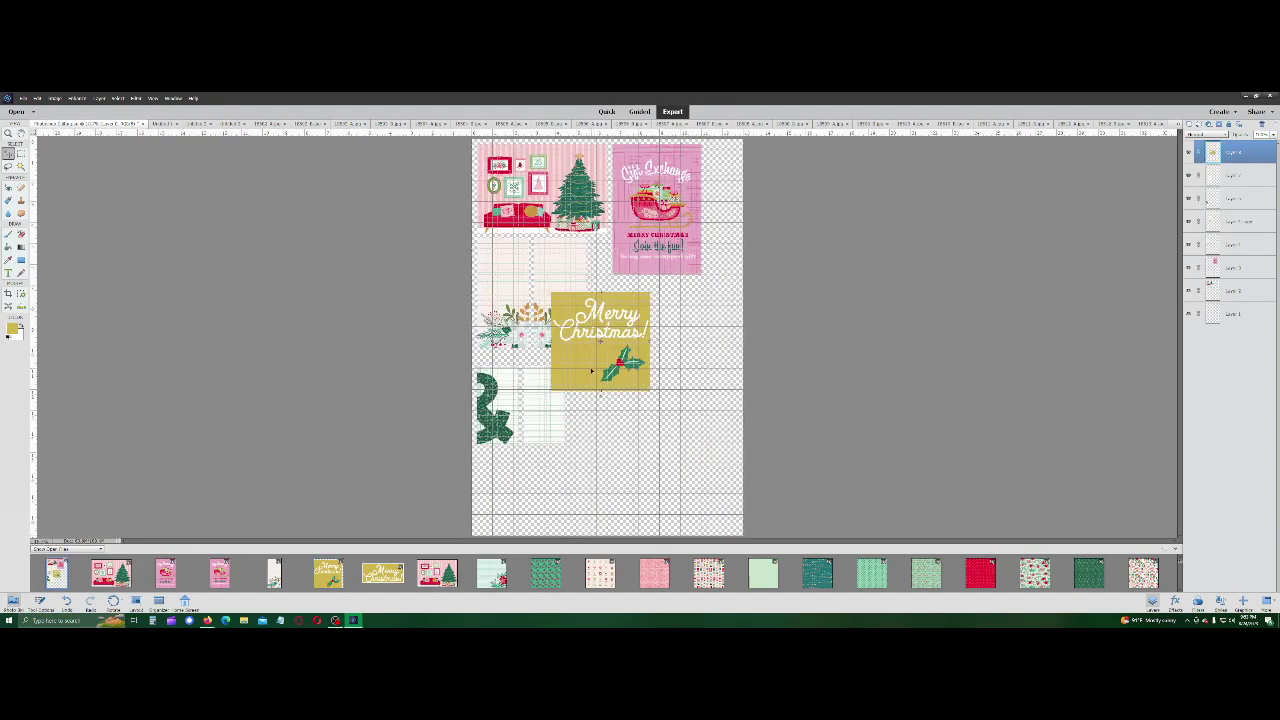
drag(589, 370, 651, 366)
click(652, 457)
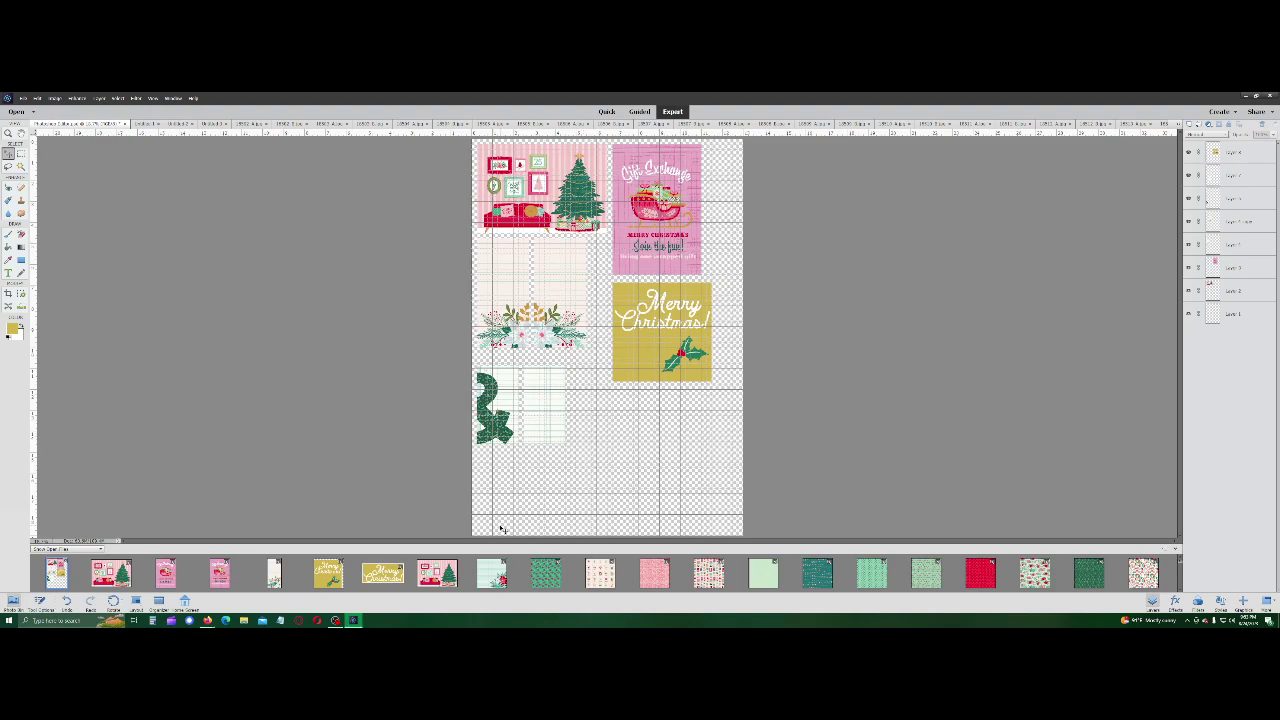
Step: Browse the open images and bring up the red-bordered reindeer card
scroll(678, 578, down, 10)
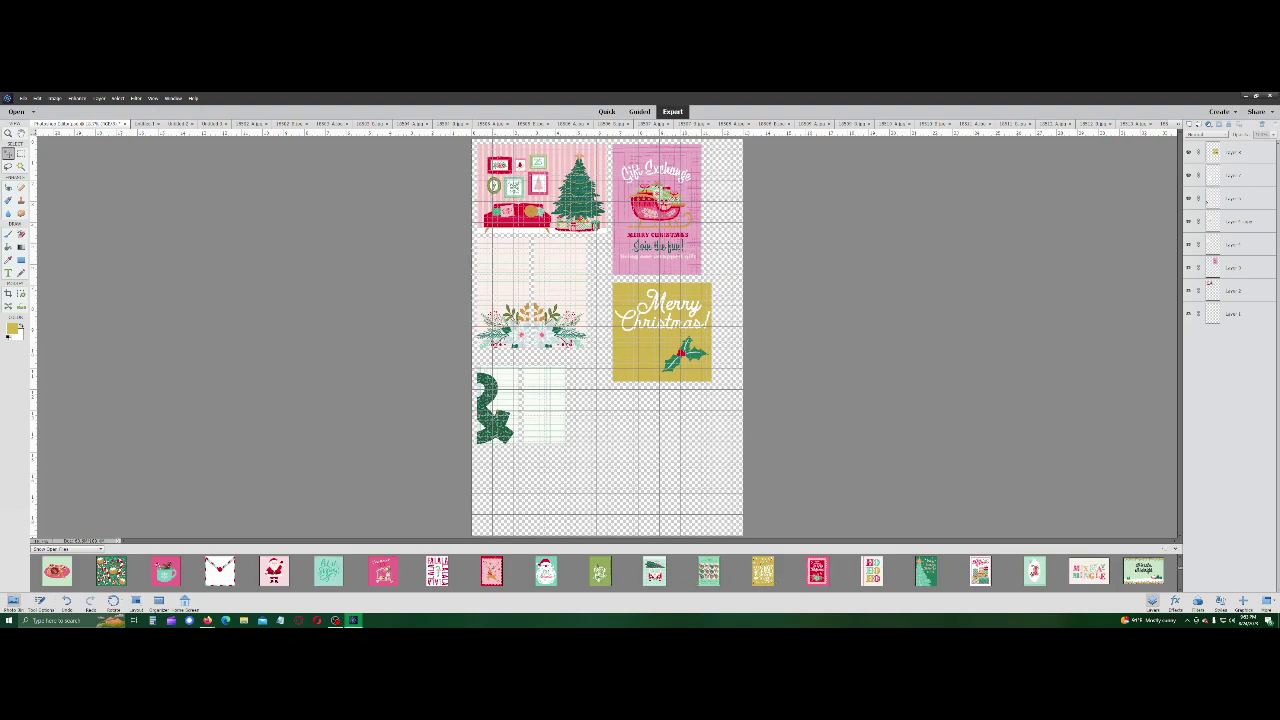
click(437, 570)
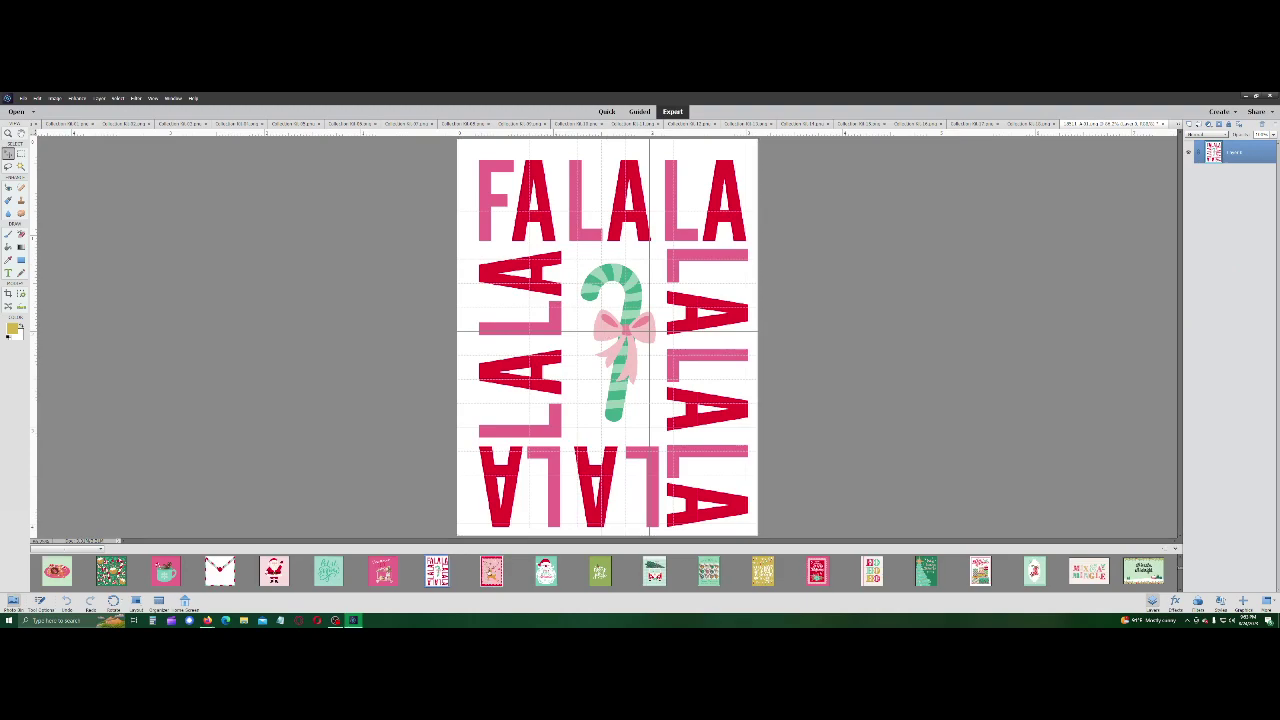
click(491, 570)
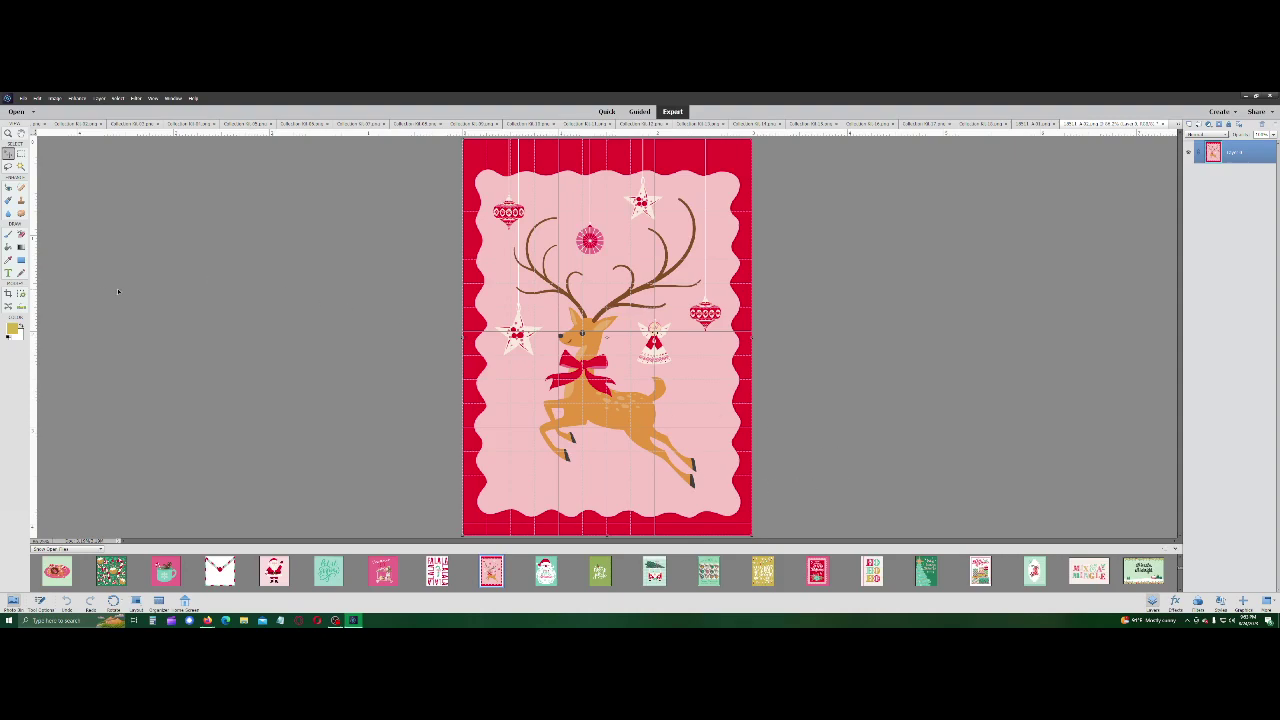
Step: Sample the brown of the reindeer's antlers as the foreground colour and copy its hex code
click(8, 259)
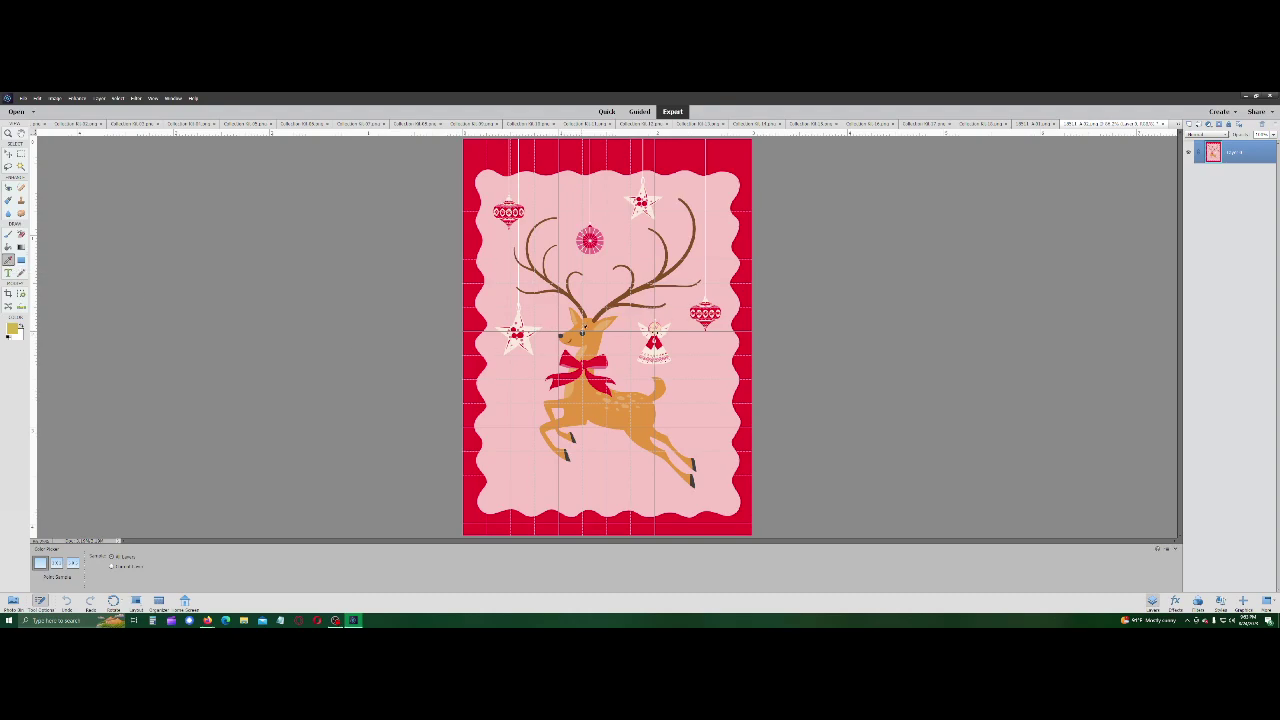
click(584, 313)
click(13, 328)
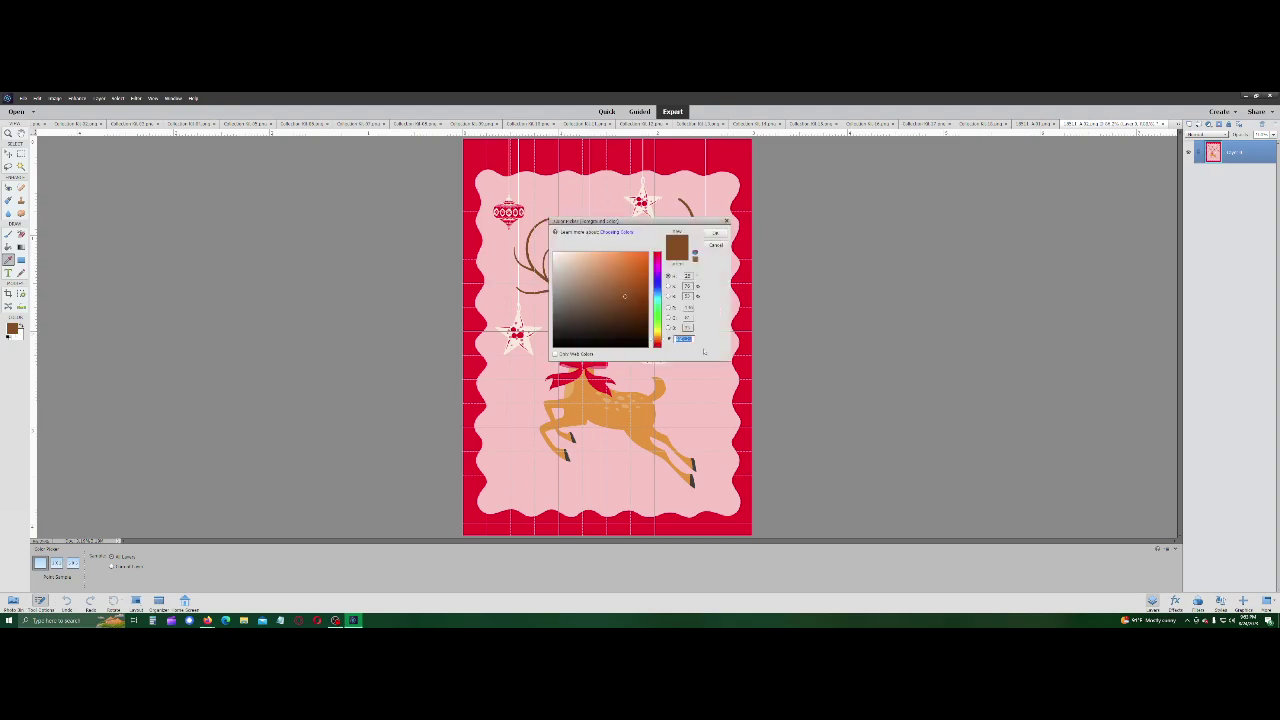
right_click(683, 339)
click(700, 363)
click(714, 245)
Step: Fill every red section of the reindeer card's border with the sampled brown, including the areas between the ornament strings
key(k)
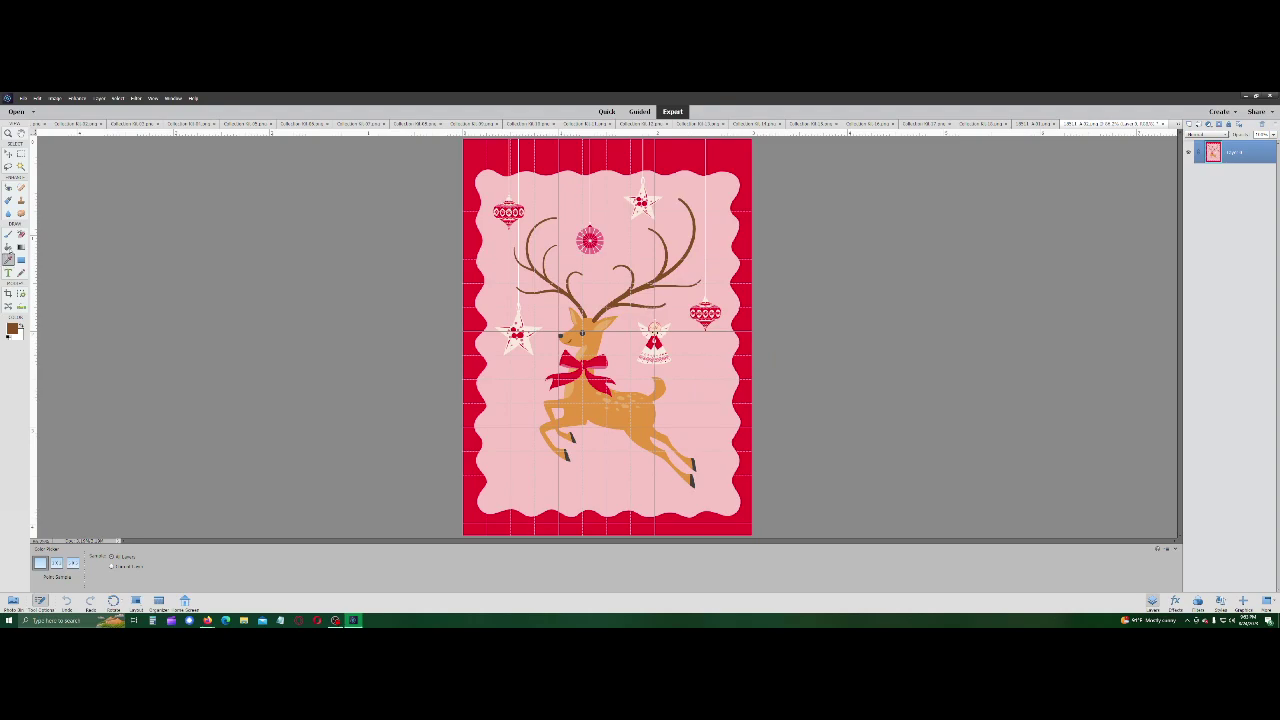
click(485, 163)
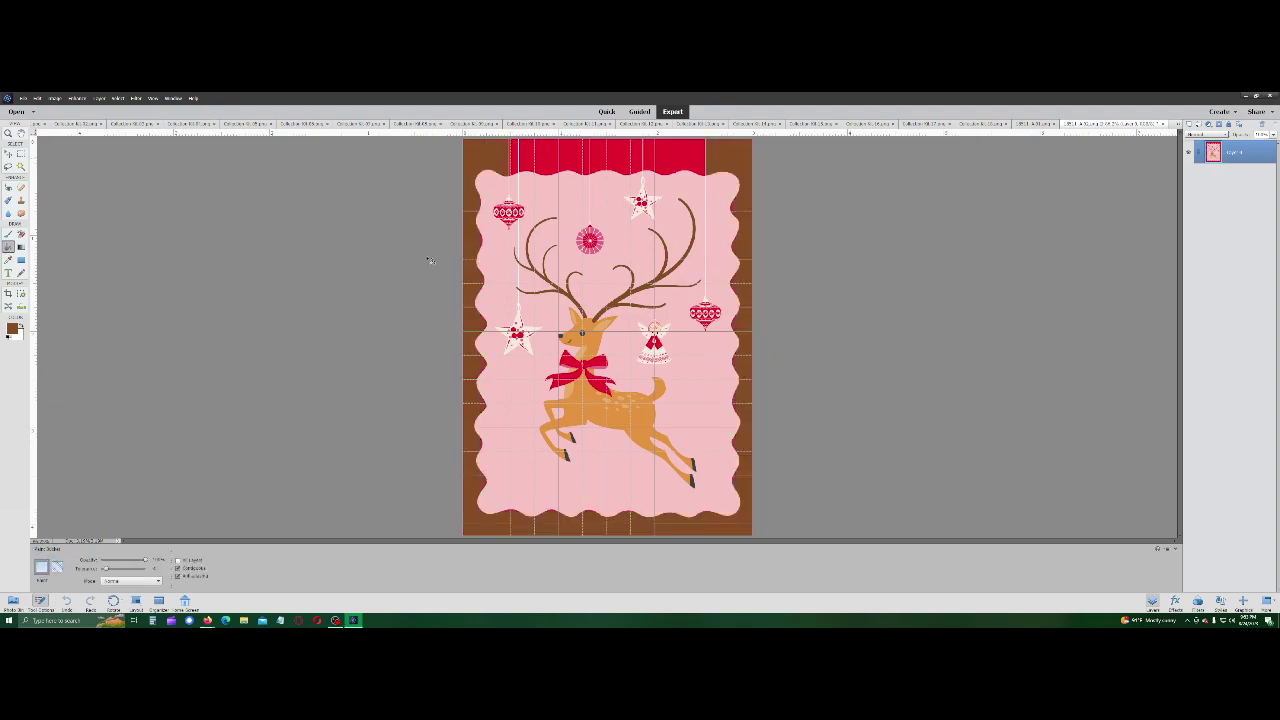
click(547, 159)
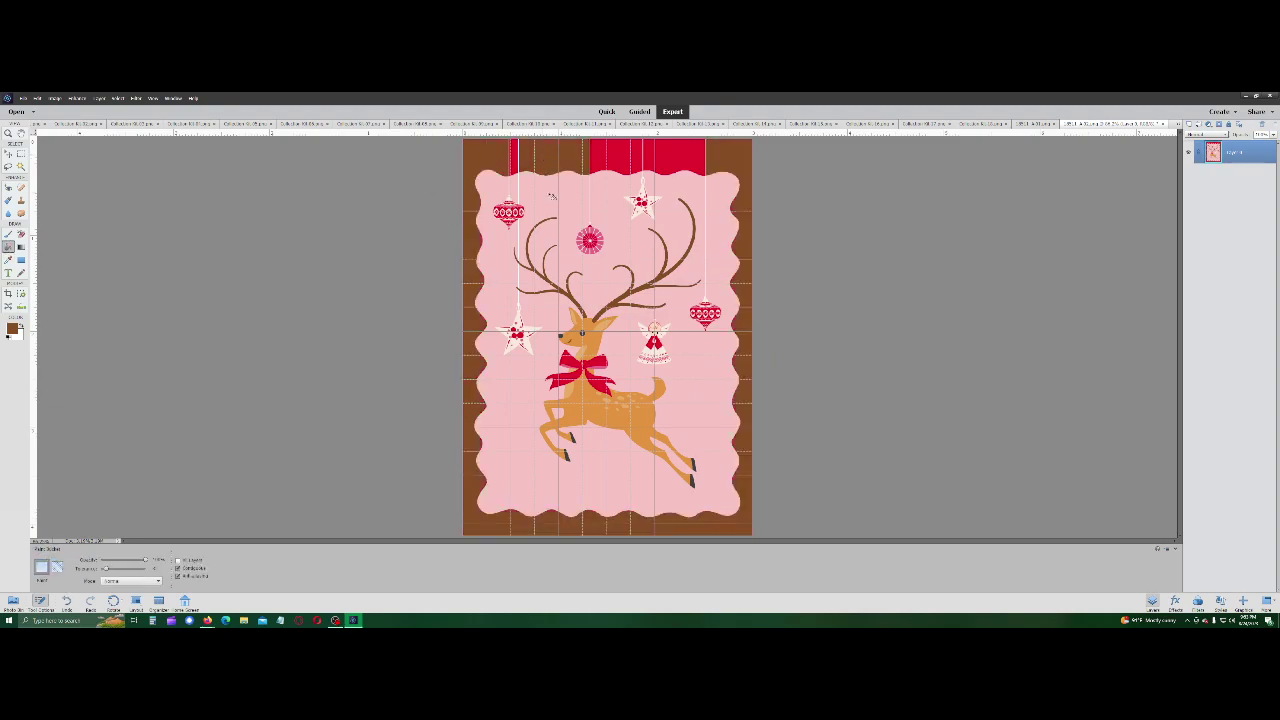
click(516, 168)
click(609, 161)
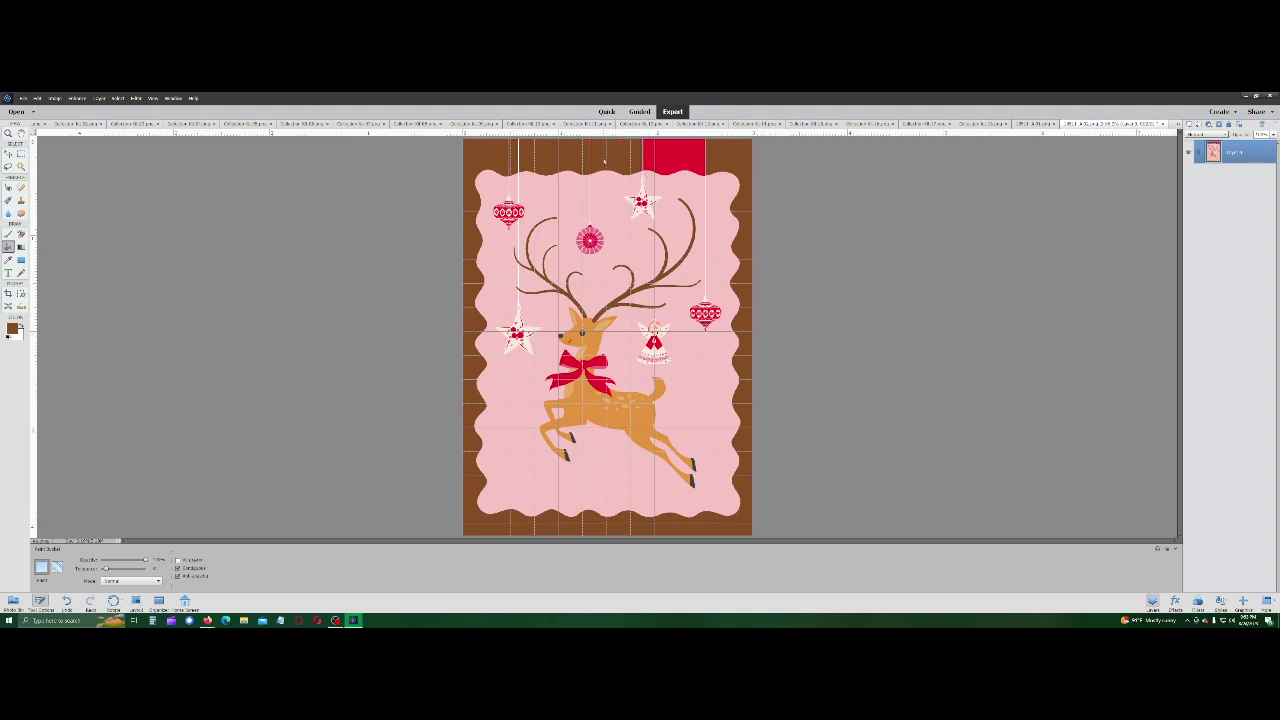
click(667, 158)
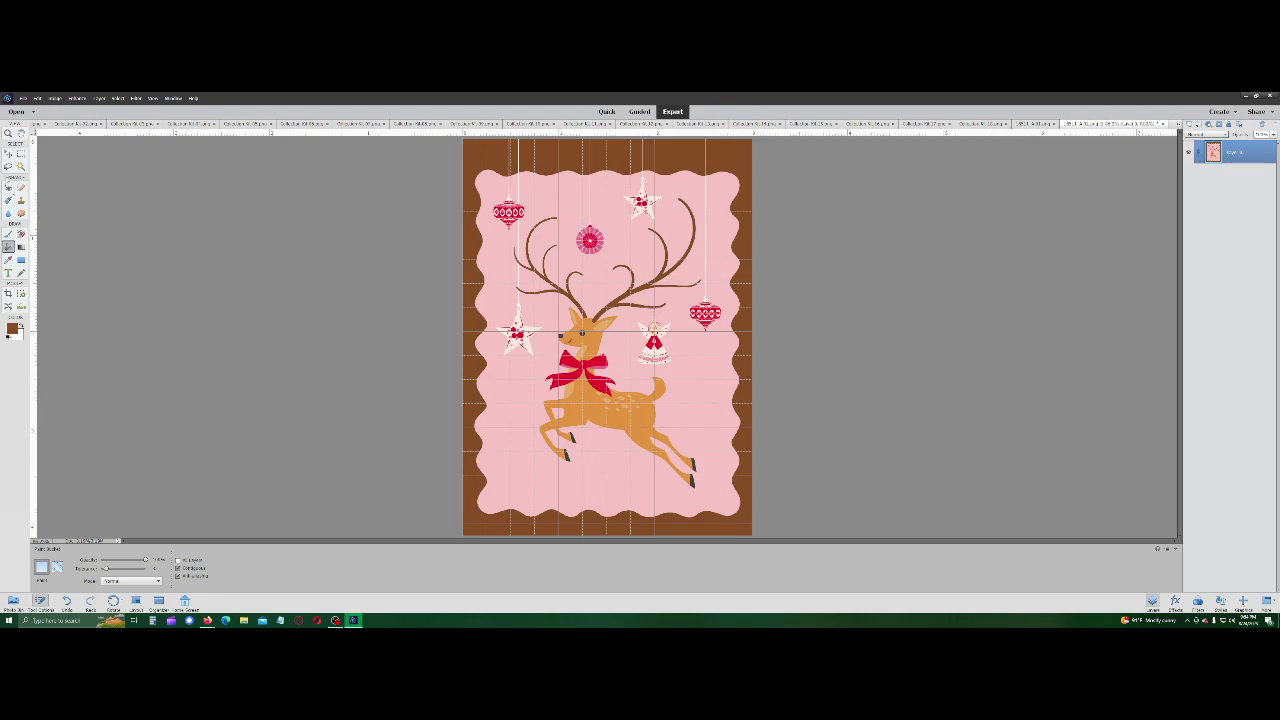
key(v)
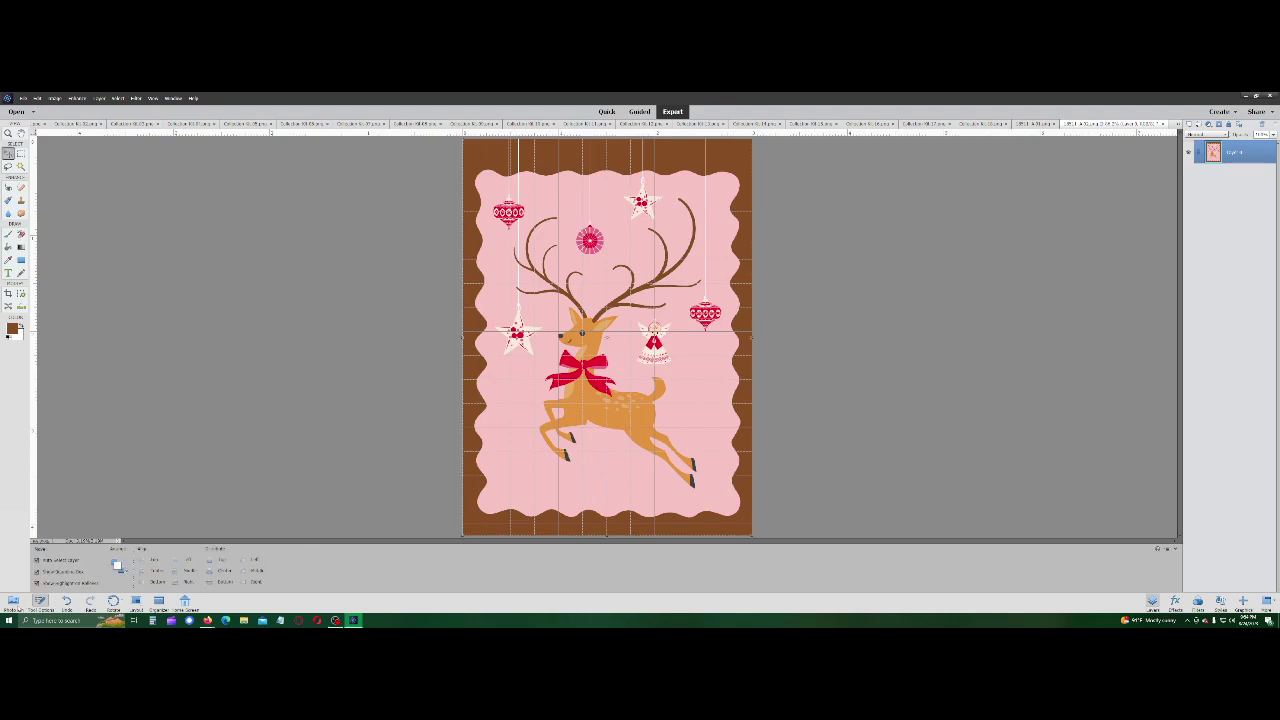
click(13, 601)
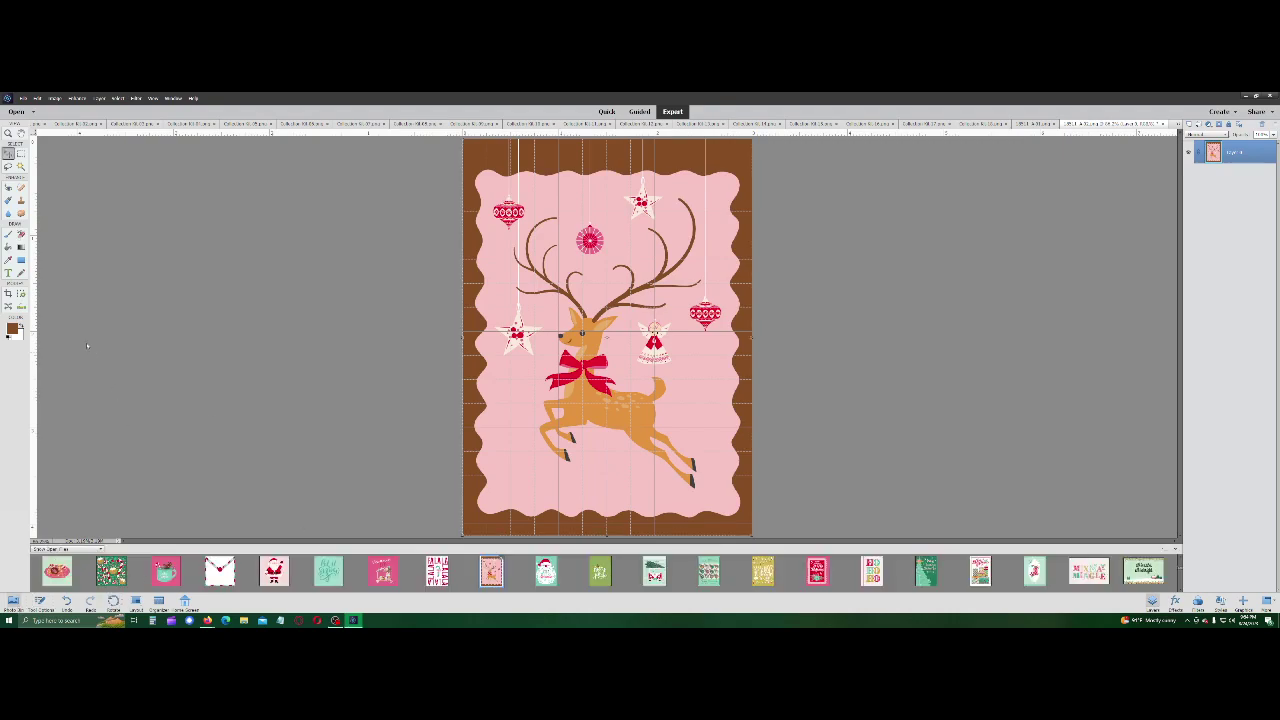
Step: Try filling the pink panel behind the antlers with the brown colour, and undo that fill
click(8, 259)
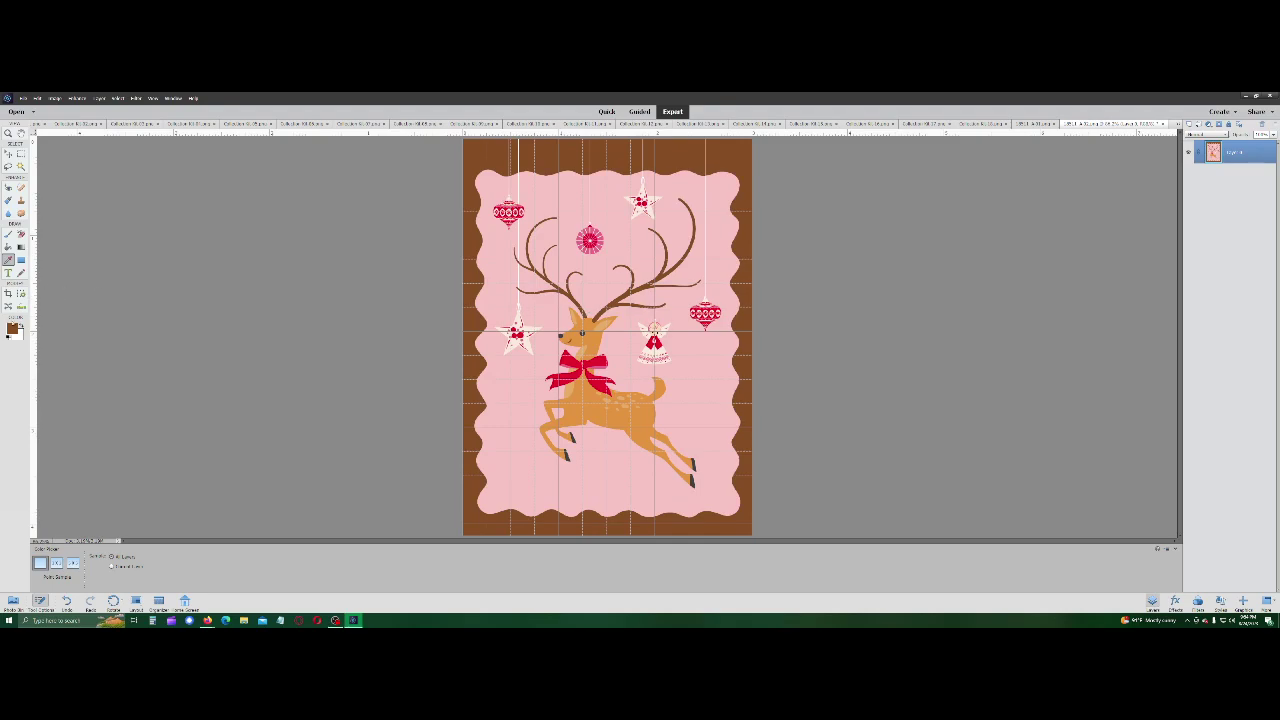
key(k)
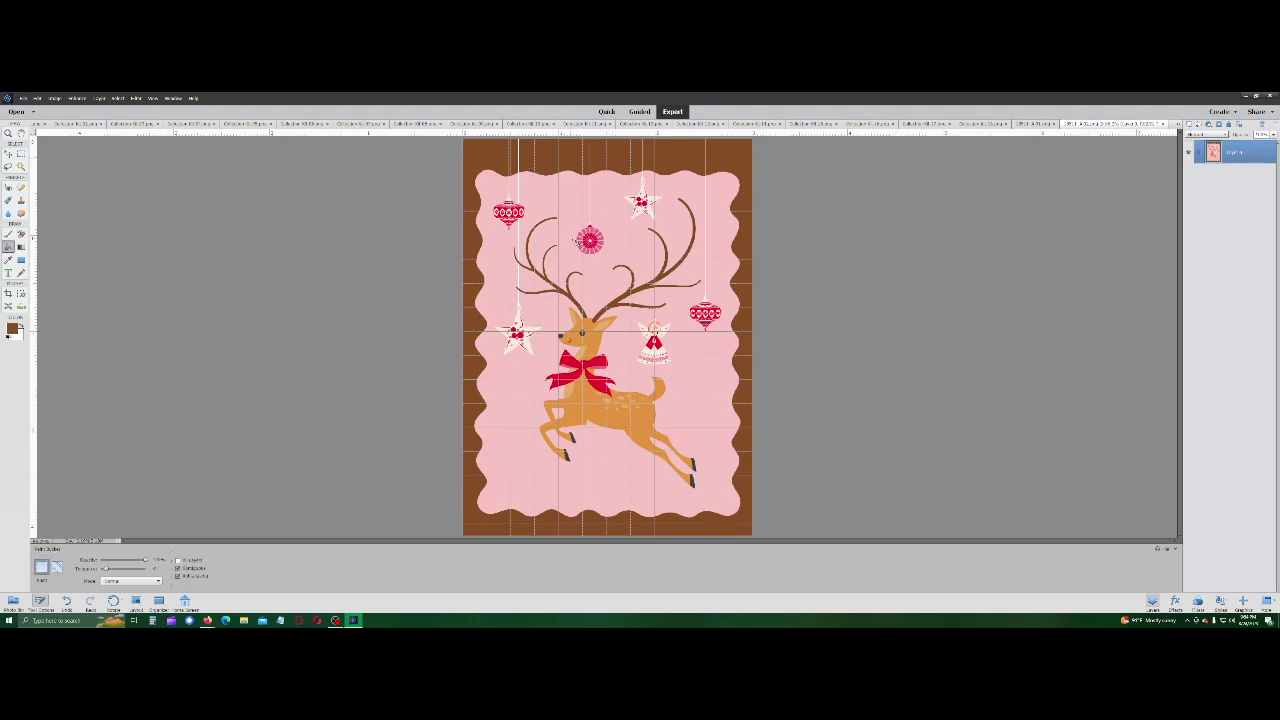
click(611, 222)
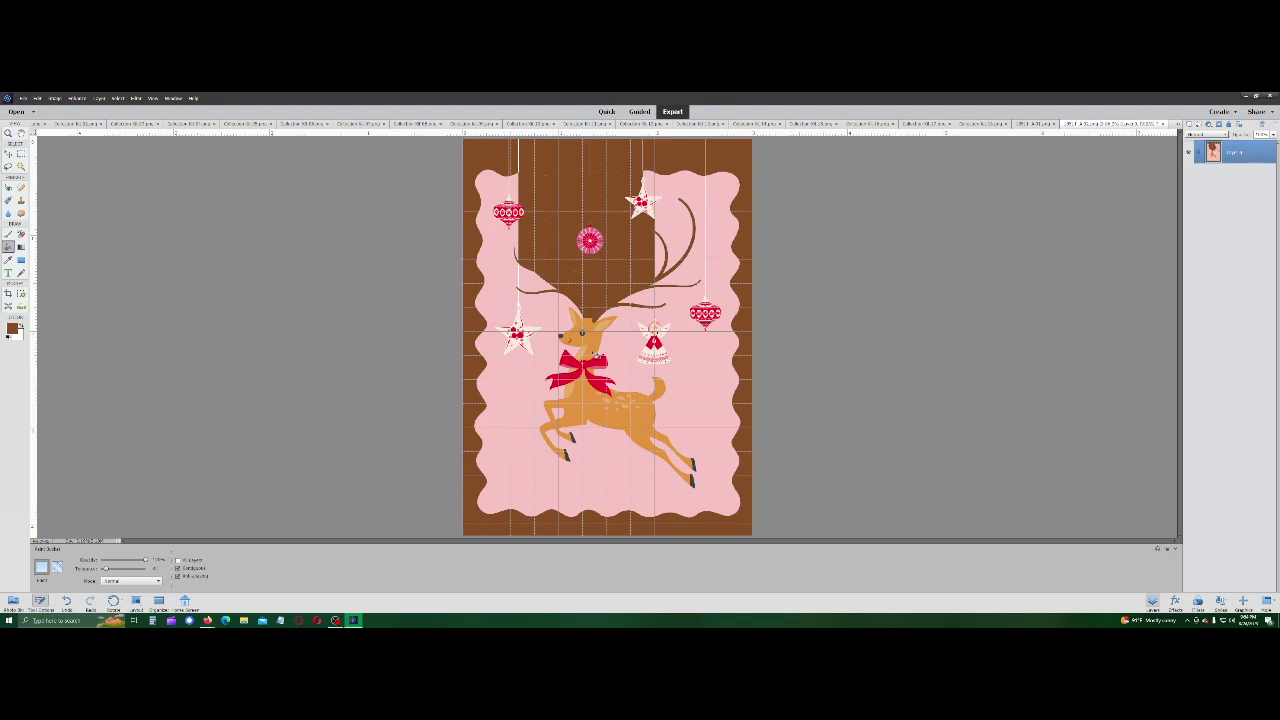
key(ctrl+z)
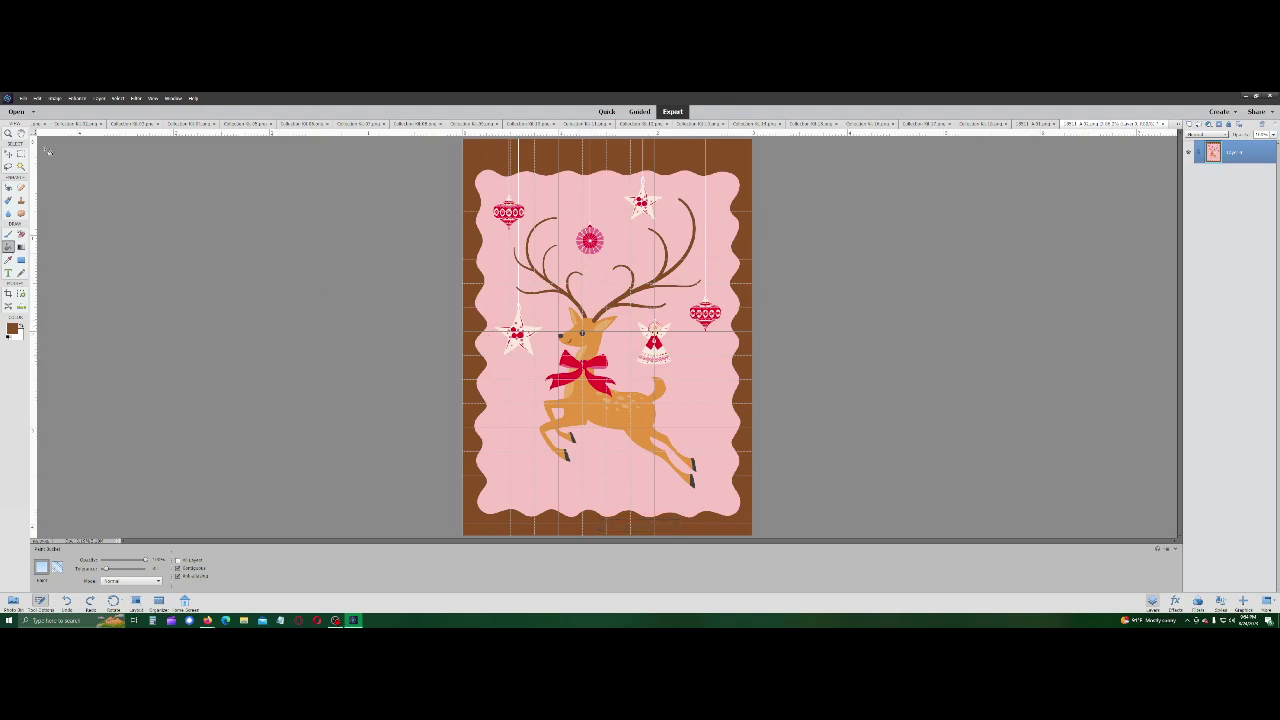
Step: Add the brown-bordered reindeer card to the first pink Gift Exchange document and switch to that document
key(v)
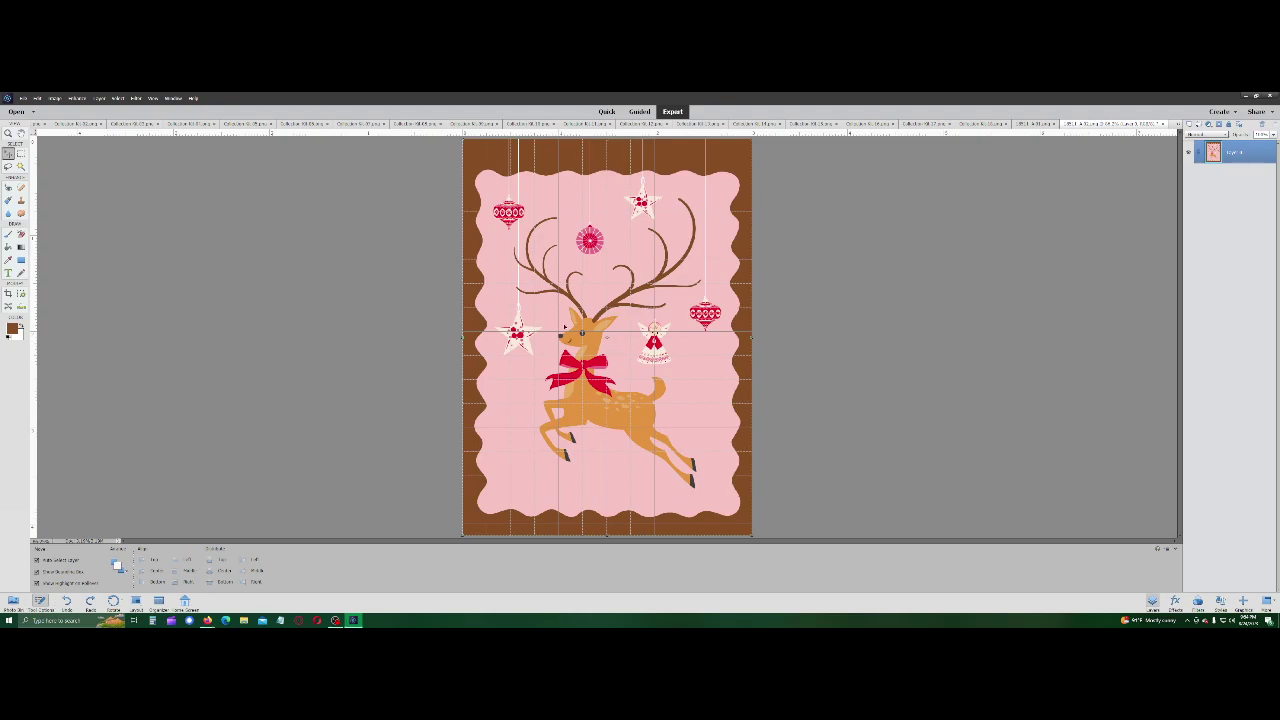
click(13, 601)
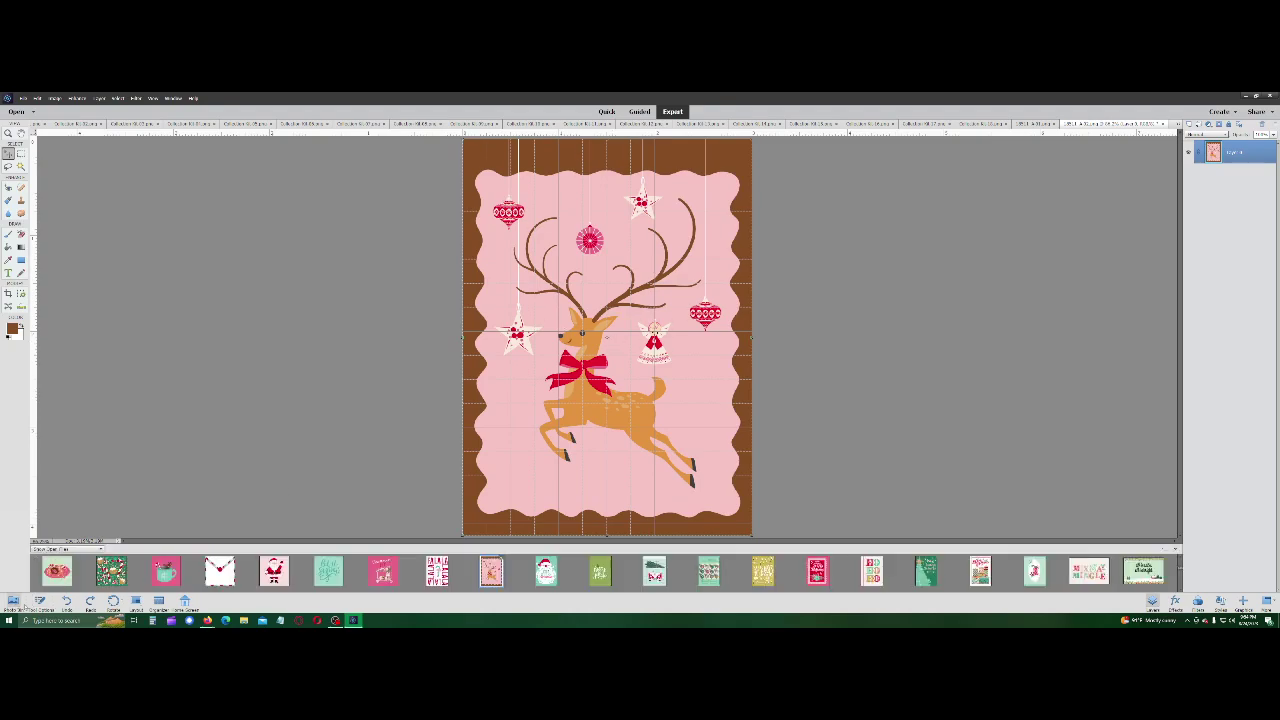
scroll(128, 580, down, 5)
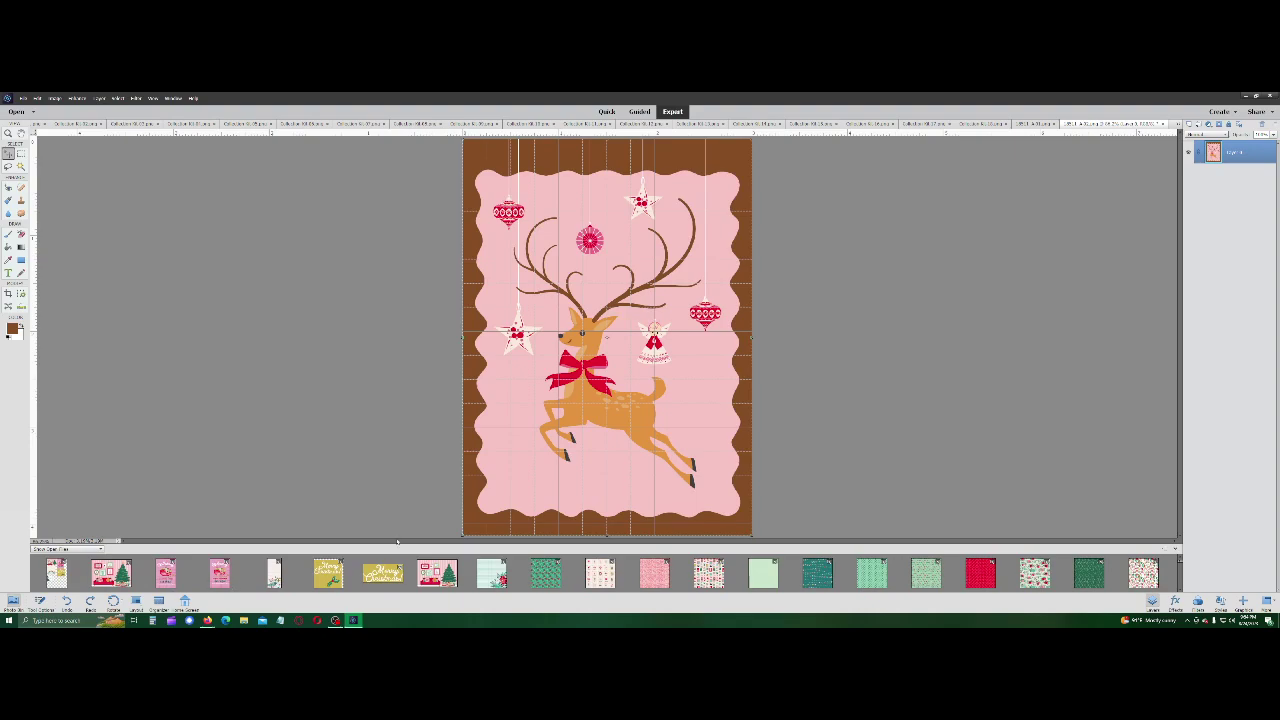
drag(585, 335, 165, 571)
click(165, 572)
Step: Align the reindeer card with the canvas's upper-left corner and enlarge it proportionally to the full canvas height
drag(621, 341, 585, 280)
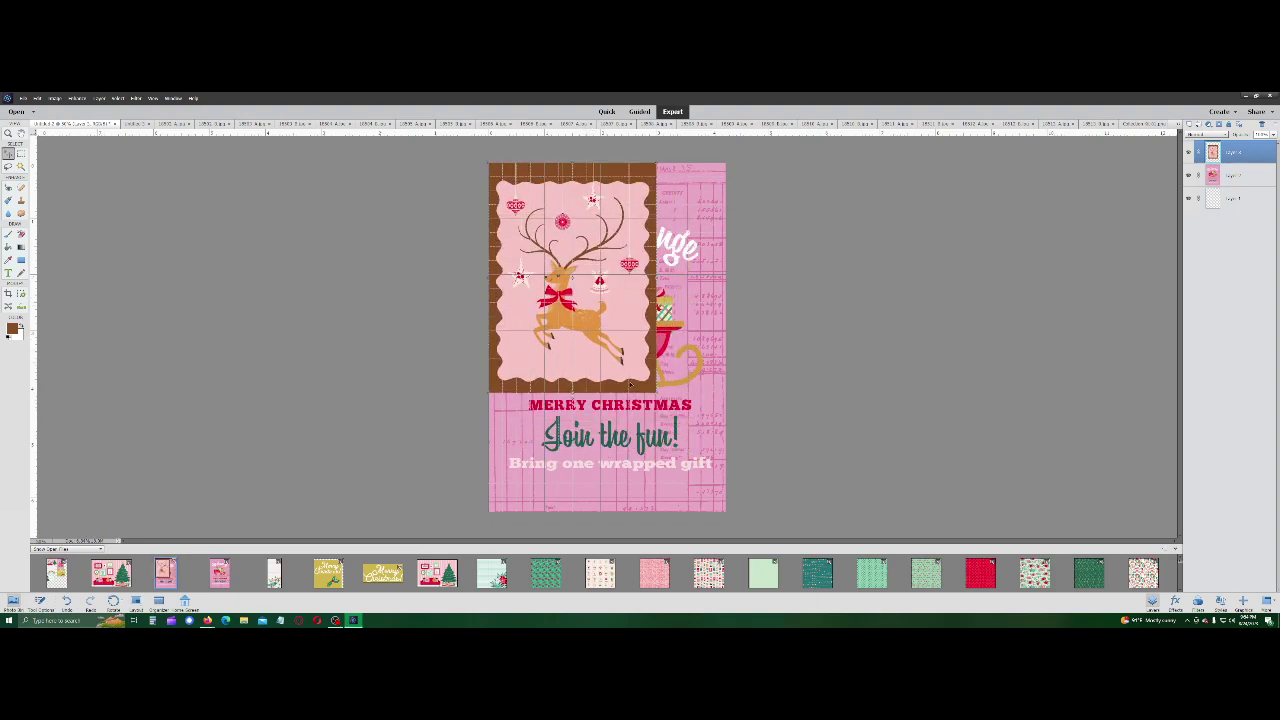
drag(657, 392, 756, 501)
key(Return)
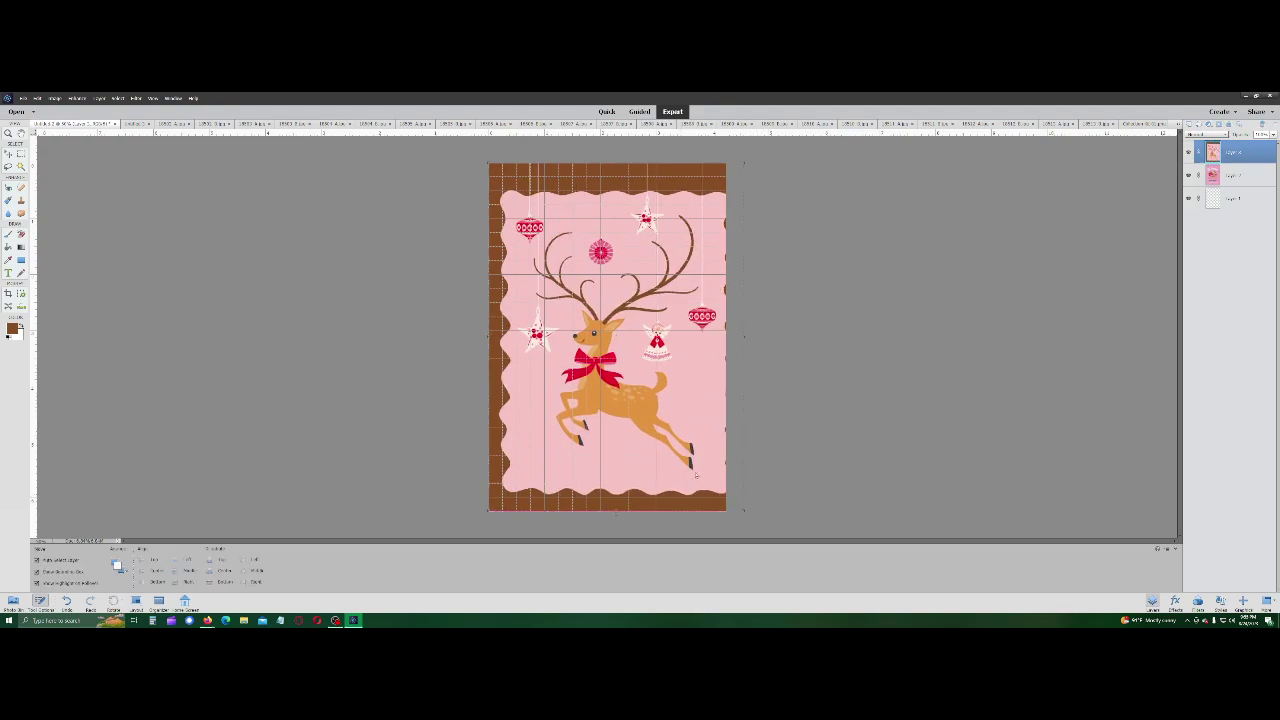
Step: Try shifting the enlarged reindeer card sideways, and undo both that move and the card's enlargement
drag(696, 463, 687, 463)
key(ctrl+z)
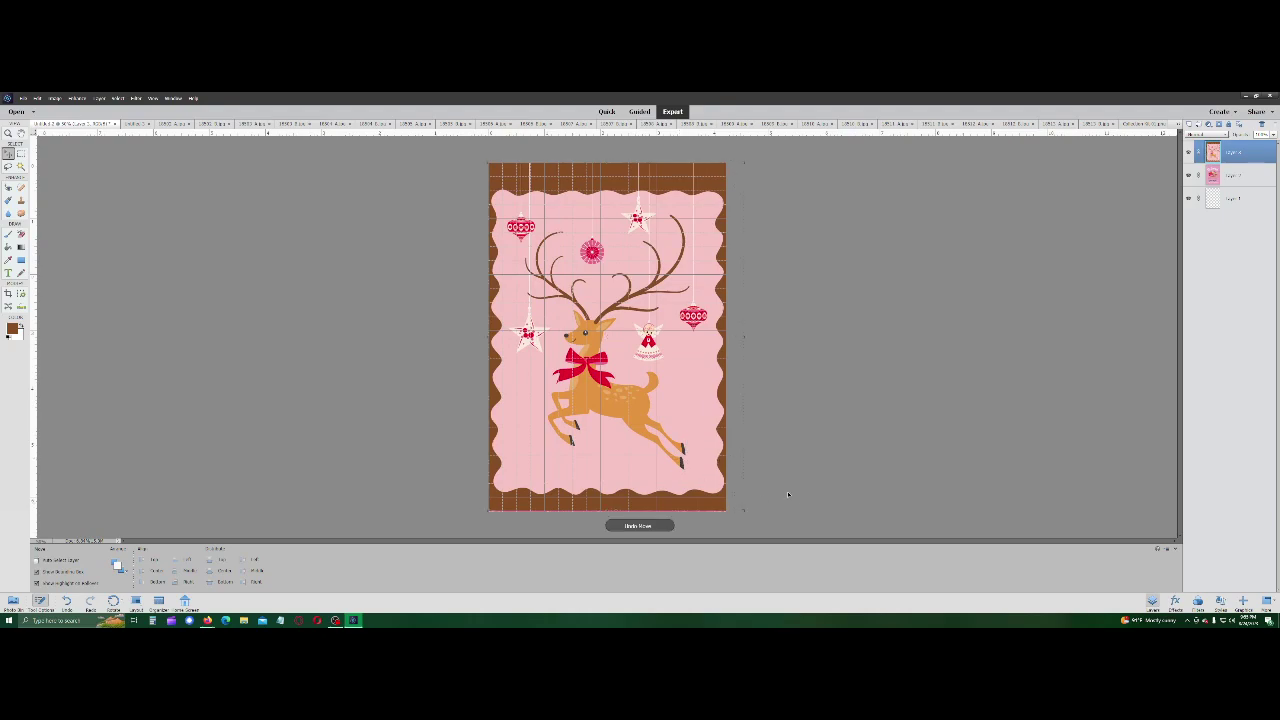
key(ctrl+z)
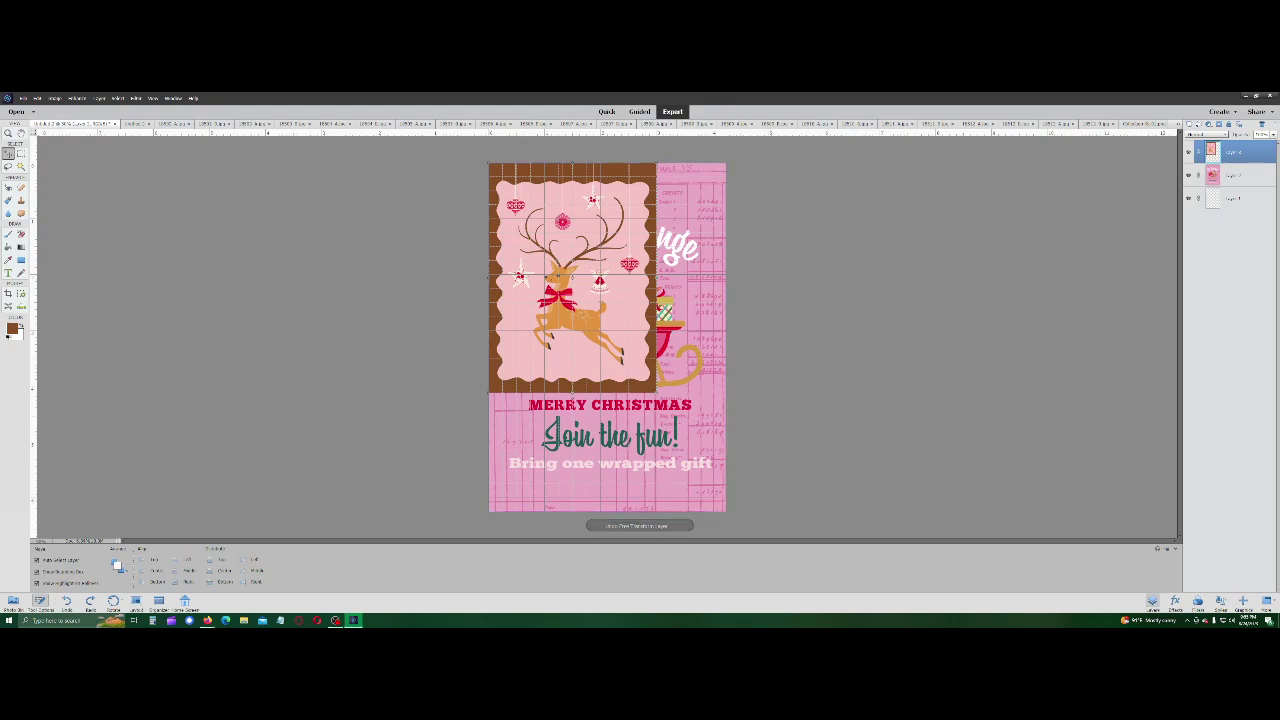
Step: Draw a brown rectangle covering the whole Gift Exchange canvas and place it beneath the reindeer card layer
key(u)
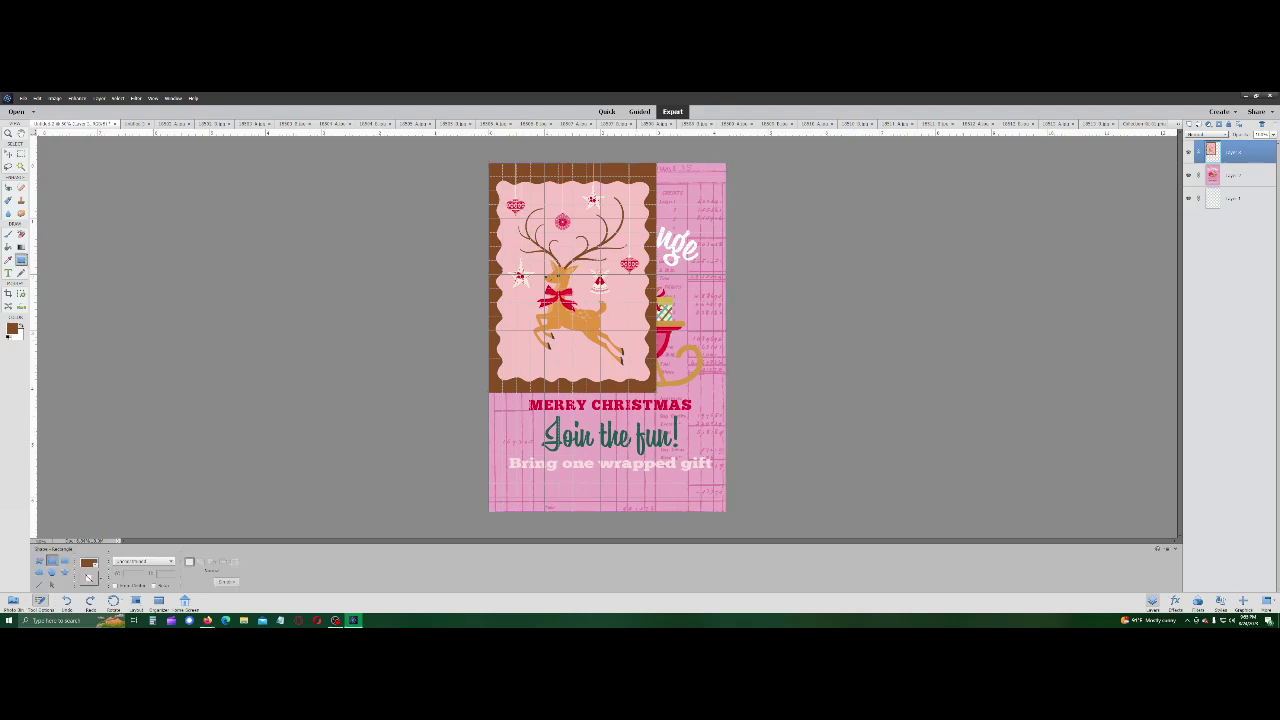
drag(488, 162, 725, 511)
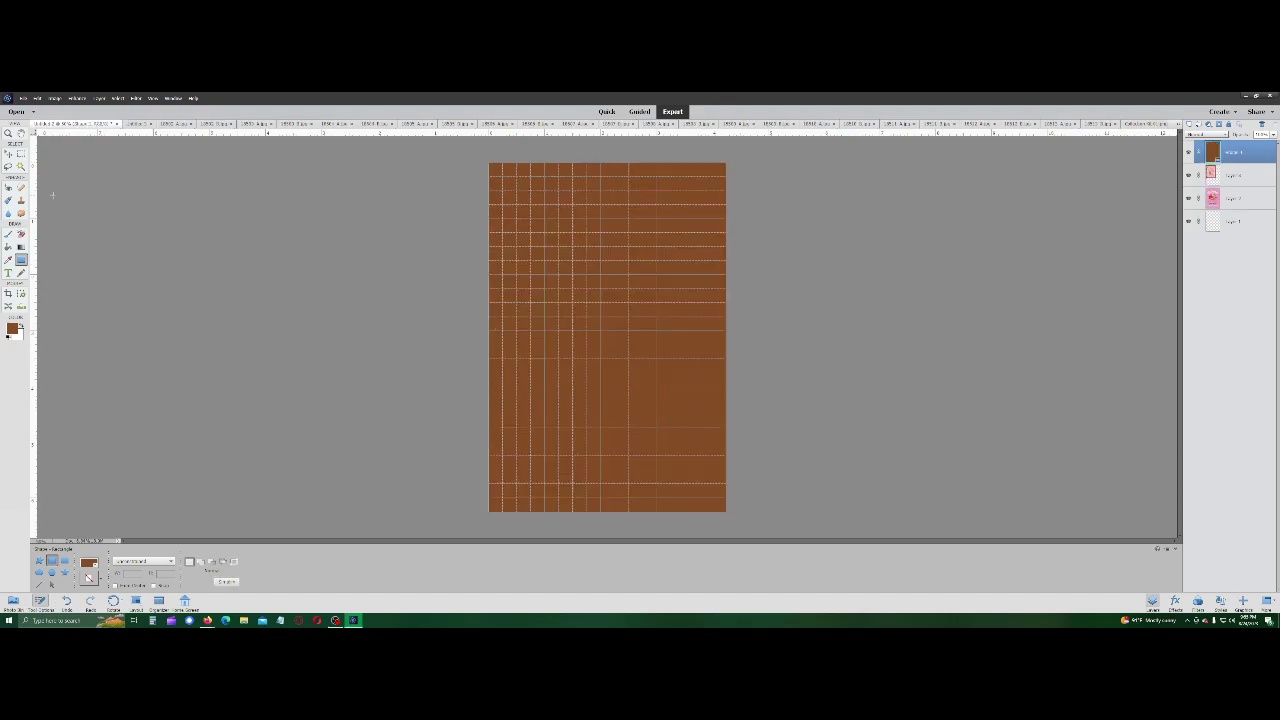
key(v)
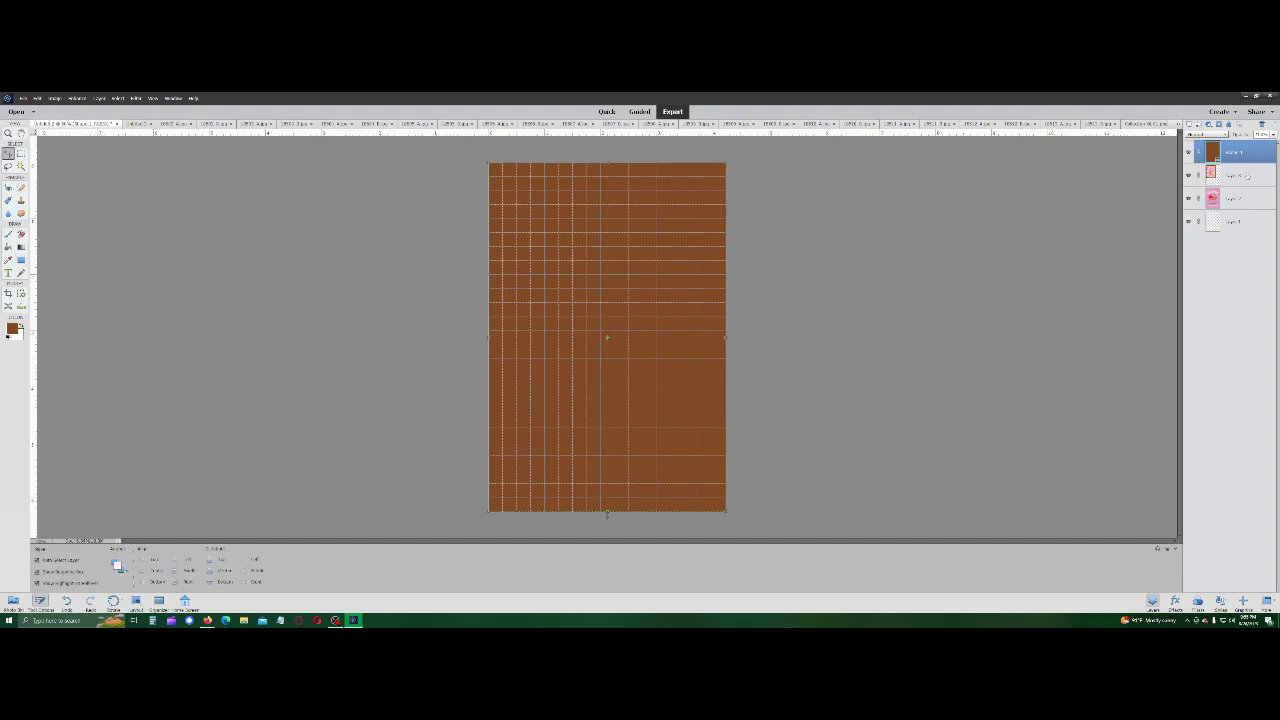
drag(1231, 175, 1232, 152)
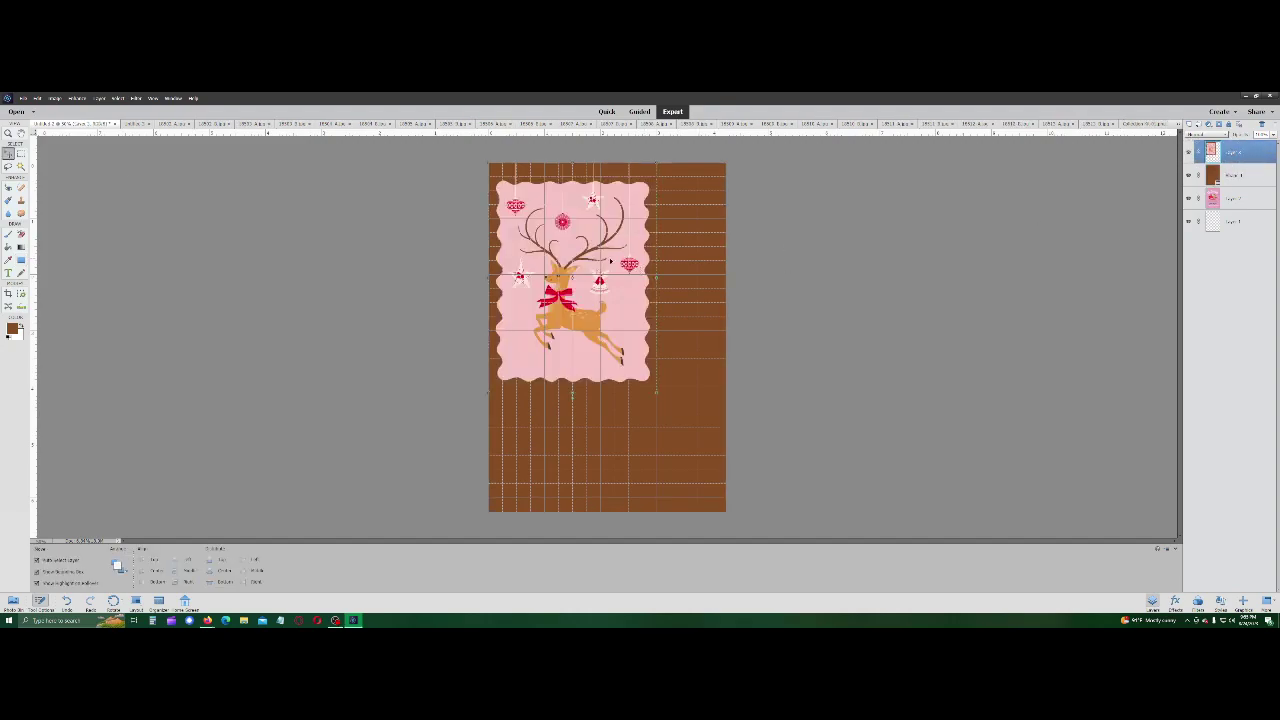
Step: Try enlarging the reindeer card to the canvas width, cancel the transform, and delete that card layer
drag(658, 391, 702, 503)
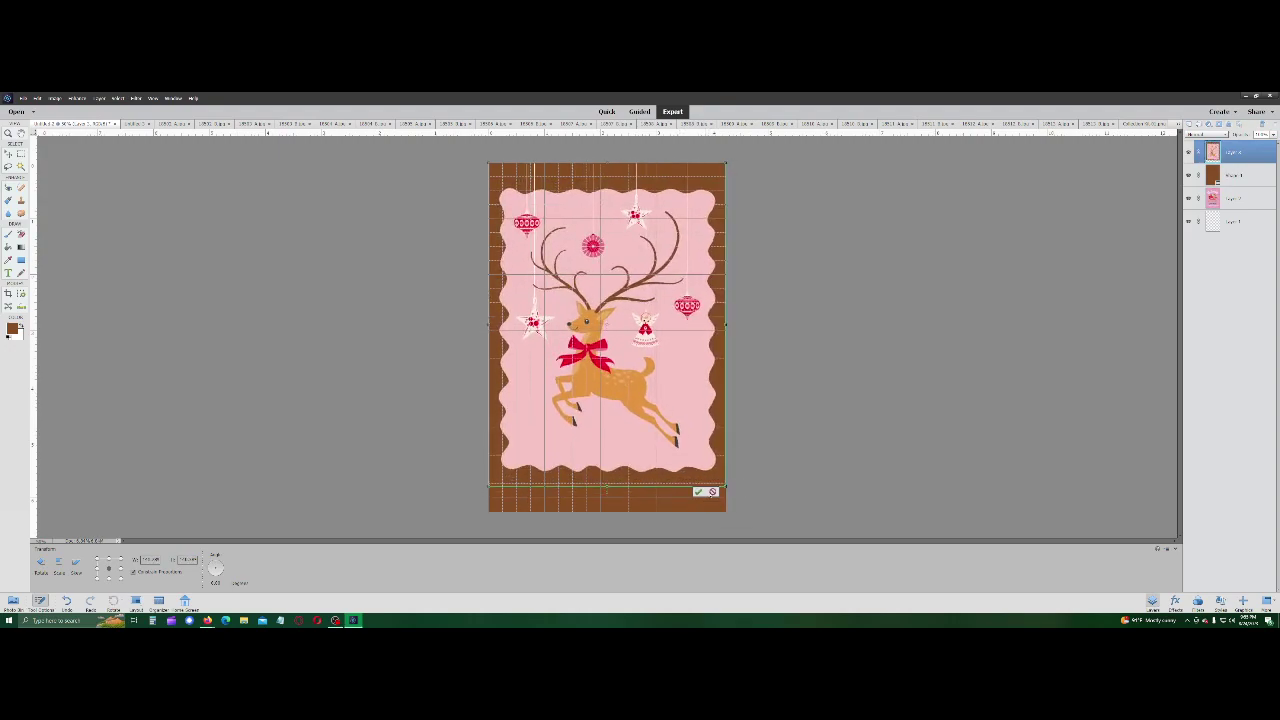
click(712, 492)
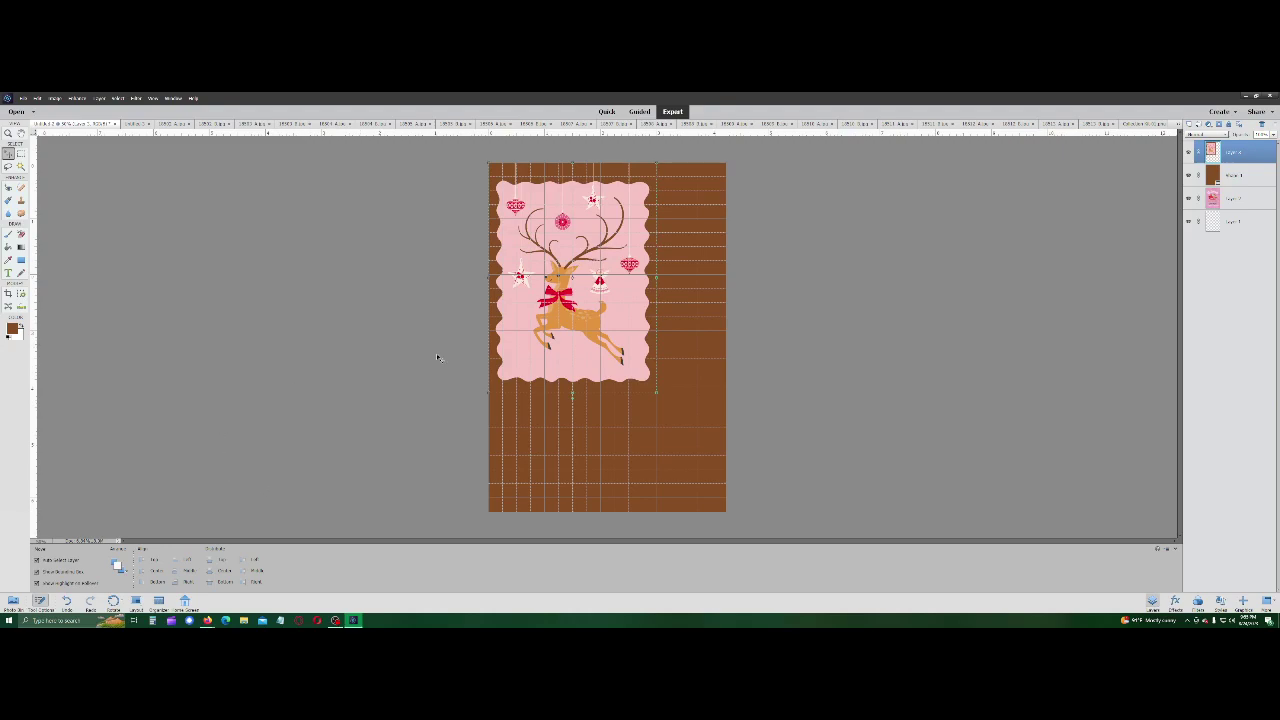
key(Delete)
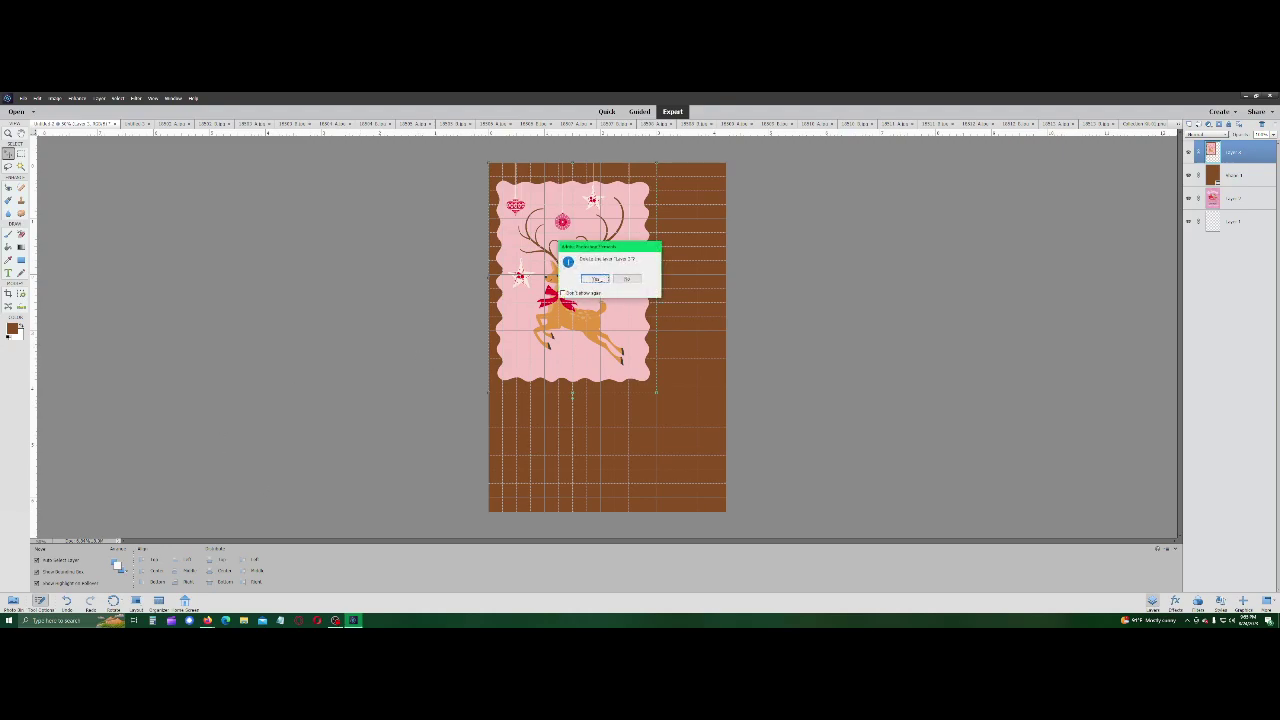
key(Return)
Step: Resize the source document of the brown-bordered reindeer card proportionally to match the Gift Exchange canvas width
click(13, 602)
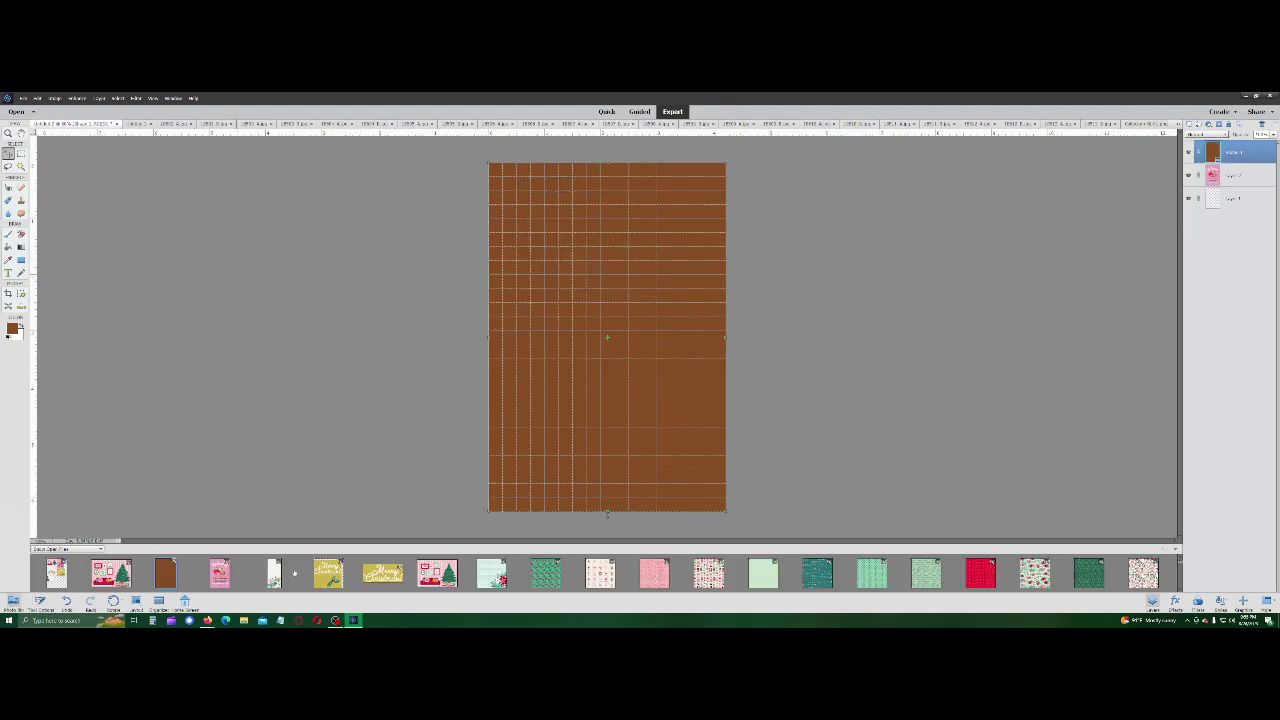
scroll(581, 565, down, 5)
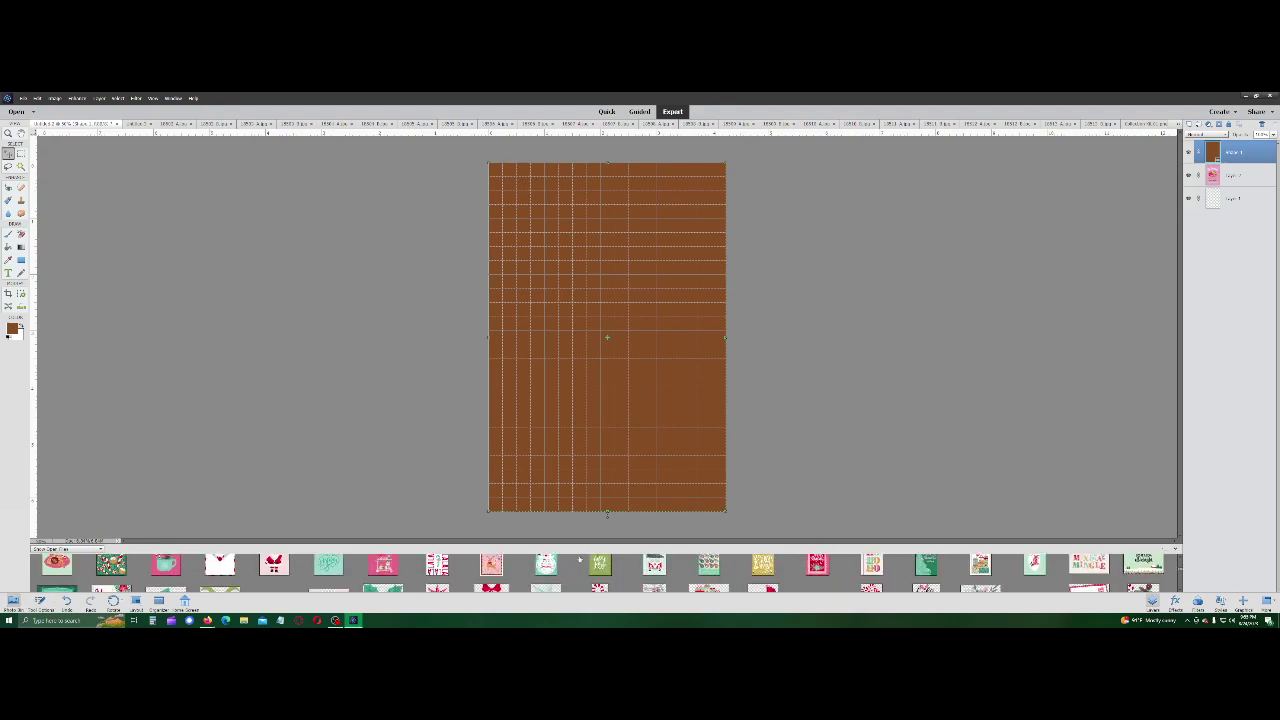
scroll(578, 565, down, 3)
click(490, 567)
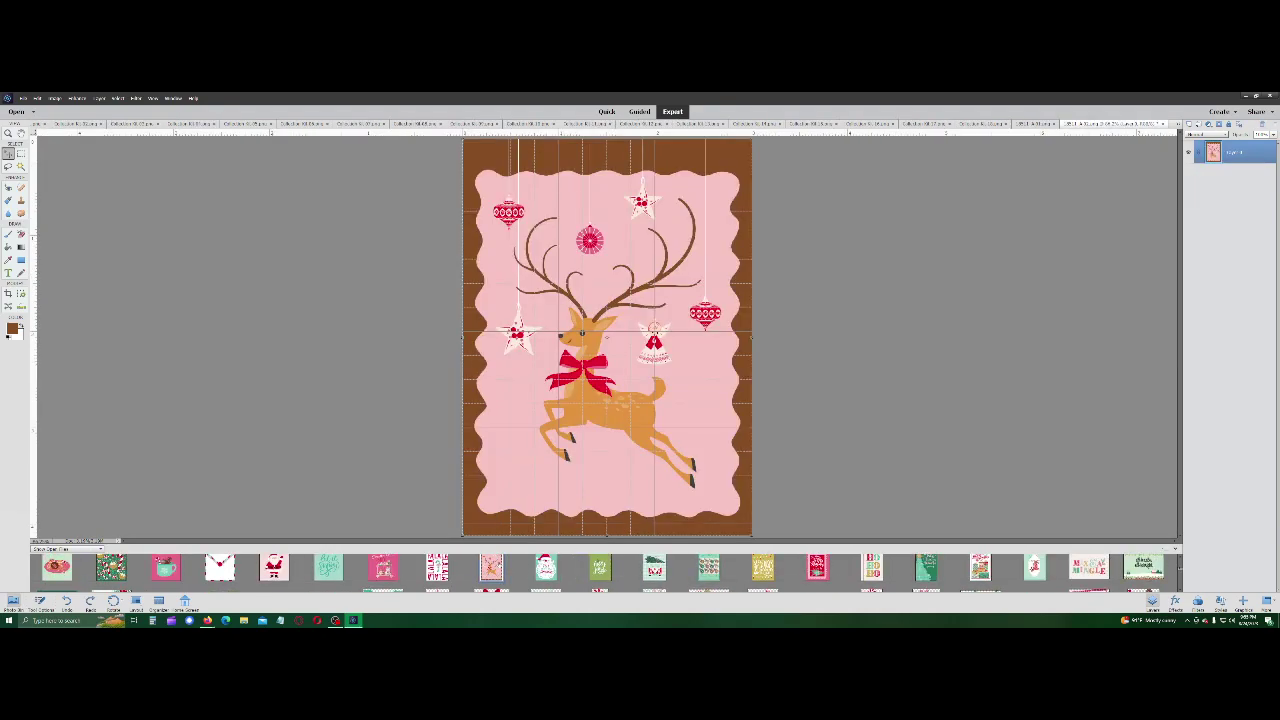
click(54, 98)
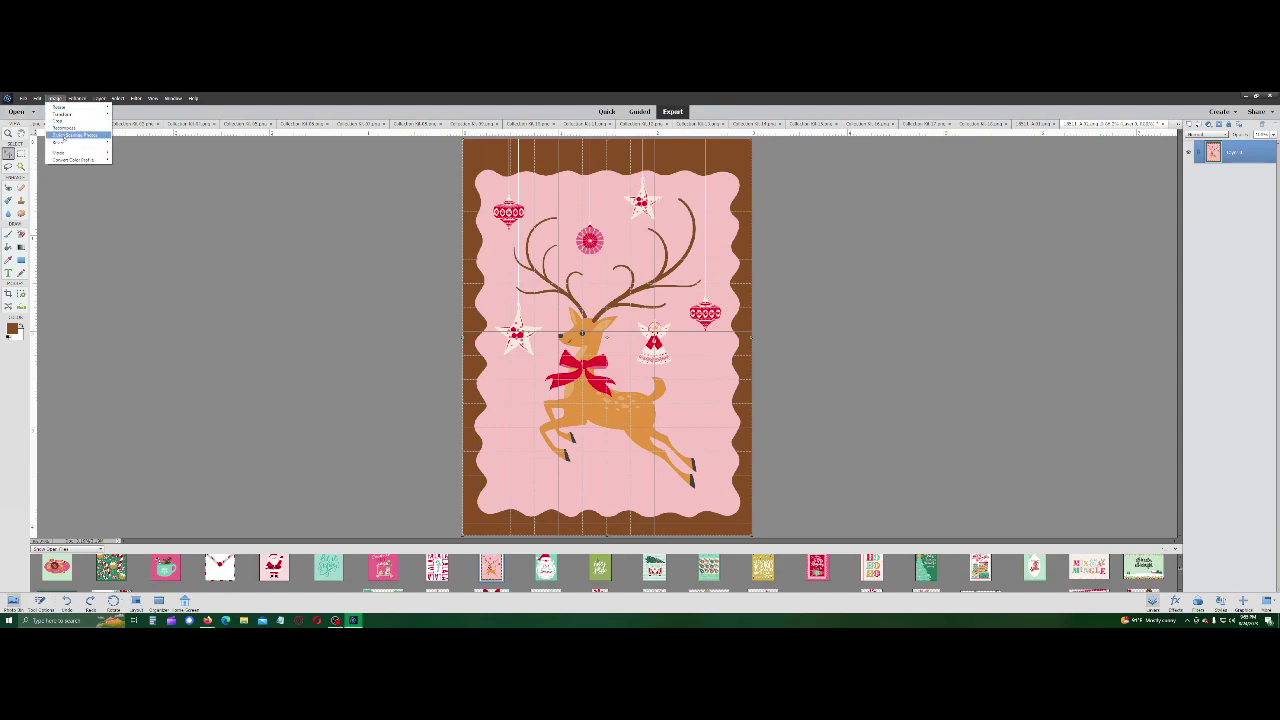
mouse_move(64, 146)
click(130, 142)
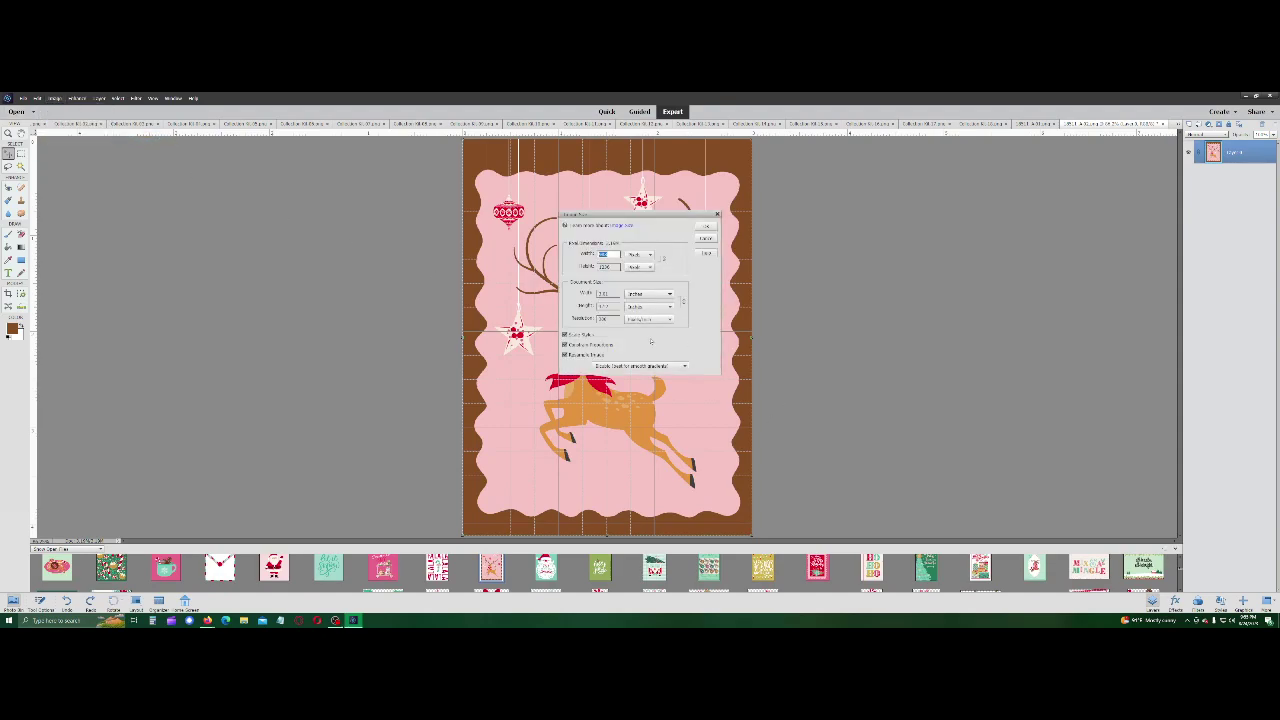
drag(603, 307, 441, 308)
text(7)
drag(613, 295, 481, 374)
text(4)
click(706, 226)
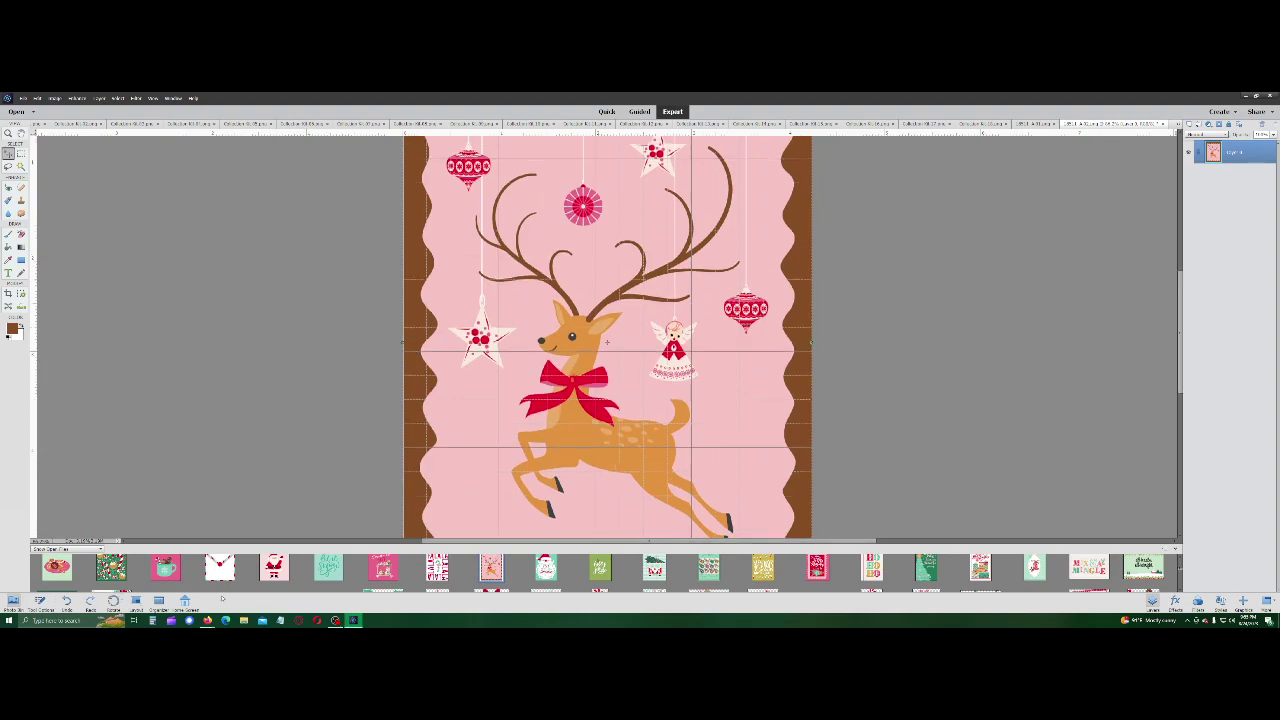
Step: Add the resized reindeer card to the Gift Exchange document, centred over the brown rectangle
scroll(607, 338, up, 1)
scroll(600, 570, down, 1)
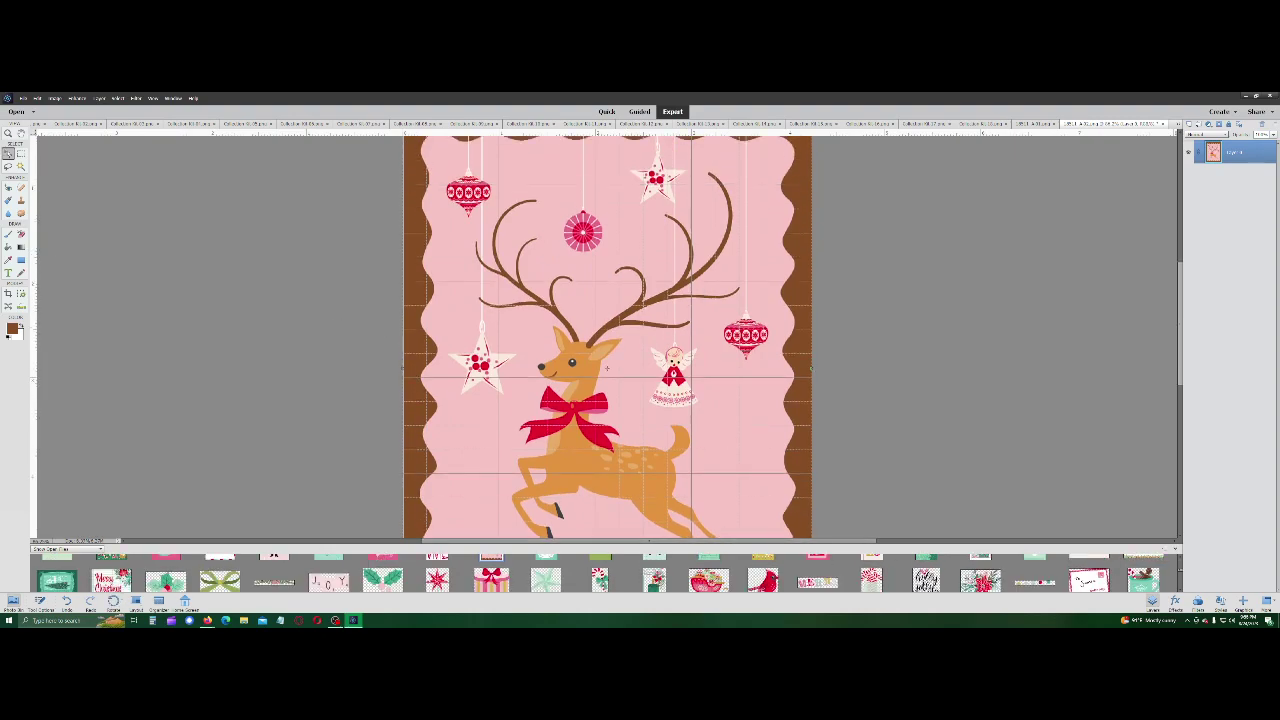
key(v)
click(13, 600)
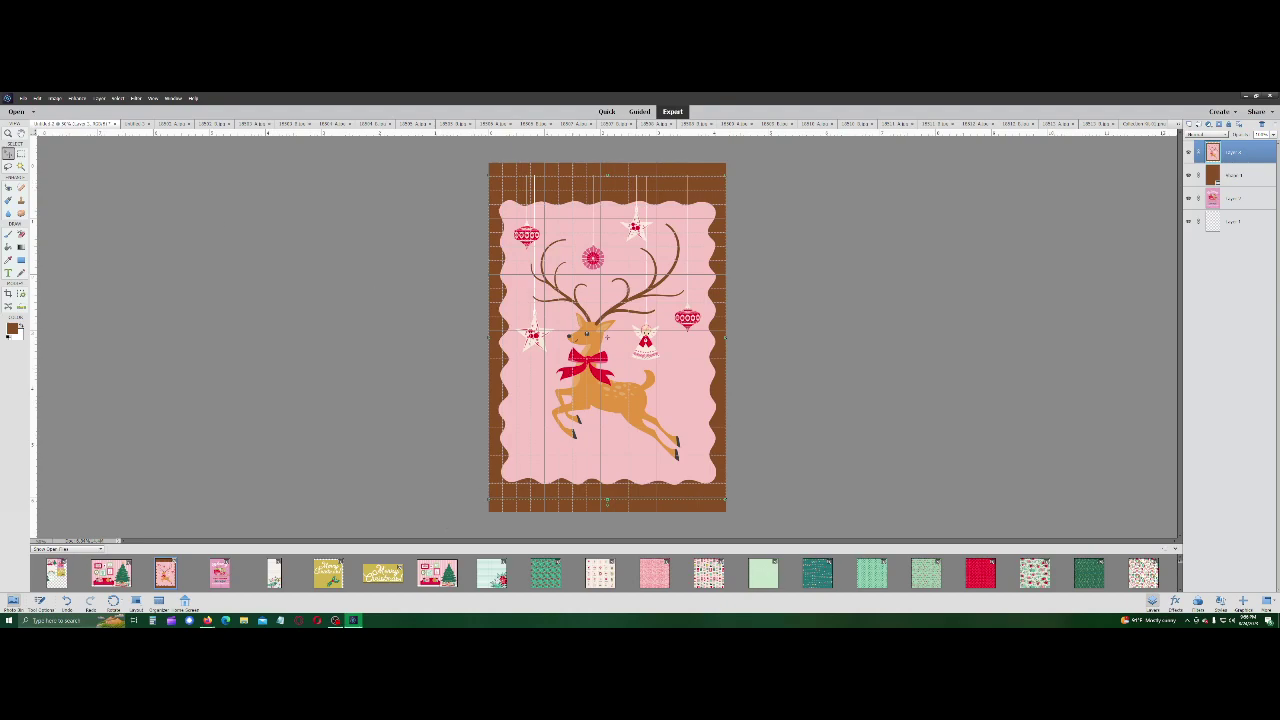
Step: Examine the upper ends of the ornament strings and the card's side edge up close, and return to the full canvas view
key(z)
click(553, 190)
click(553, 190)
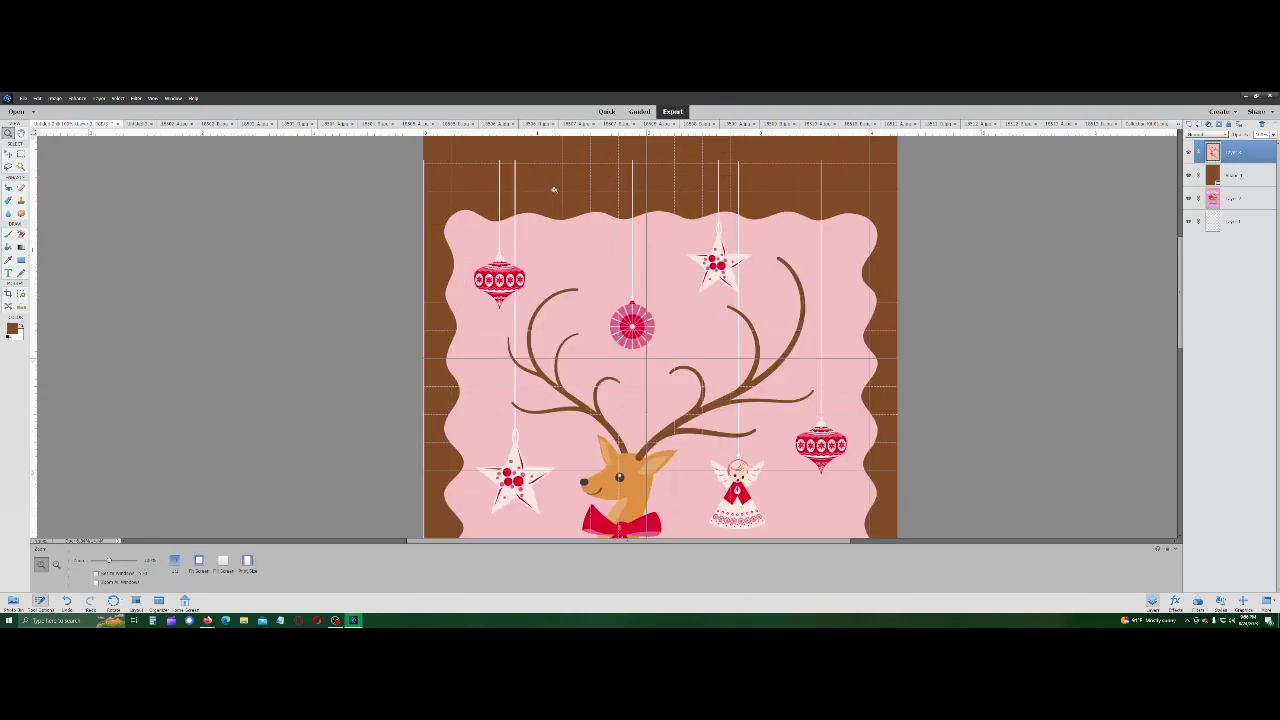
click(553, 190)
scroll(610, 250, up, 5)
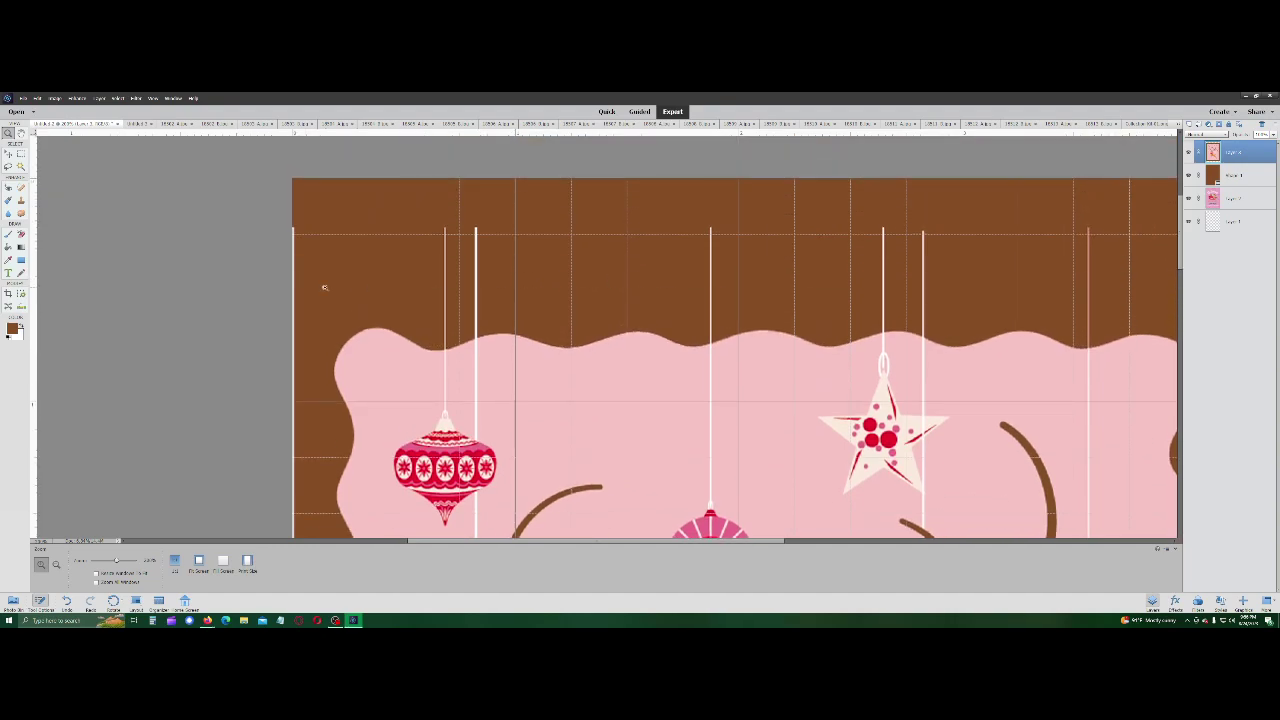
scroll(325, 360, down, 10)
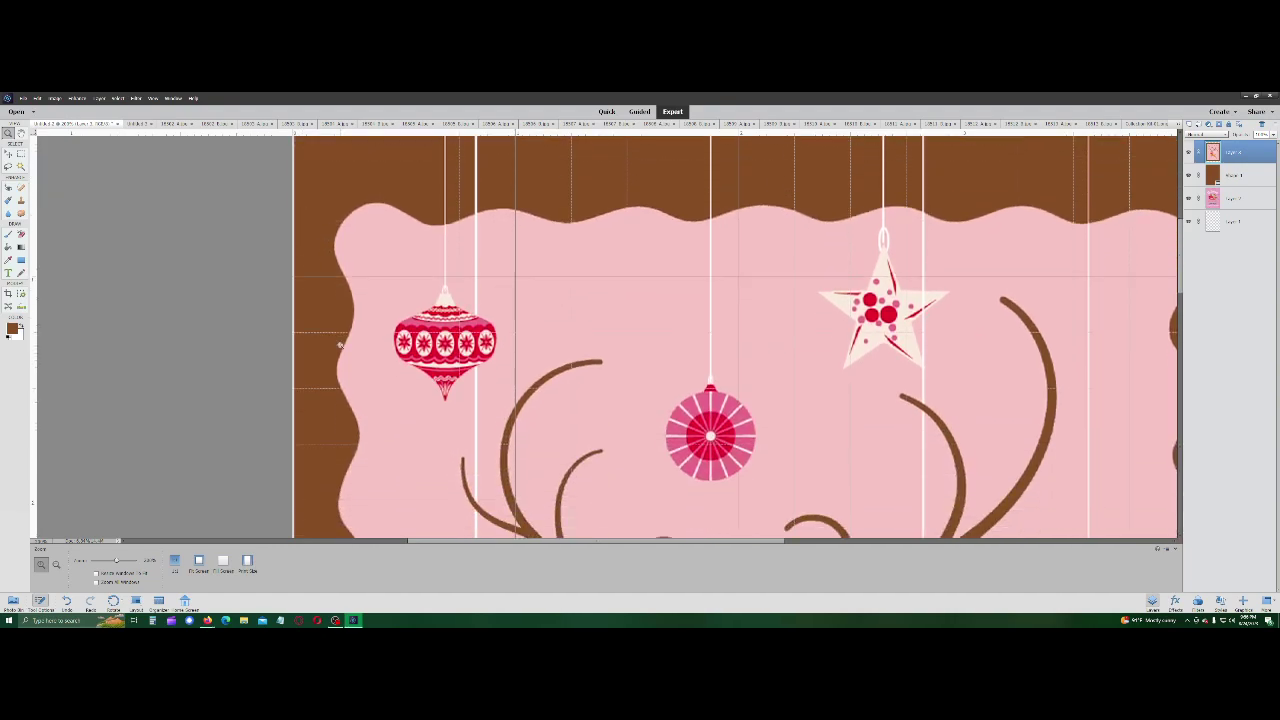
scroll(342, 342, down, 15)
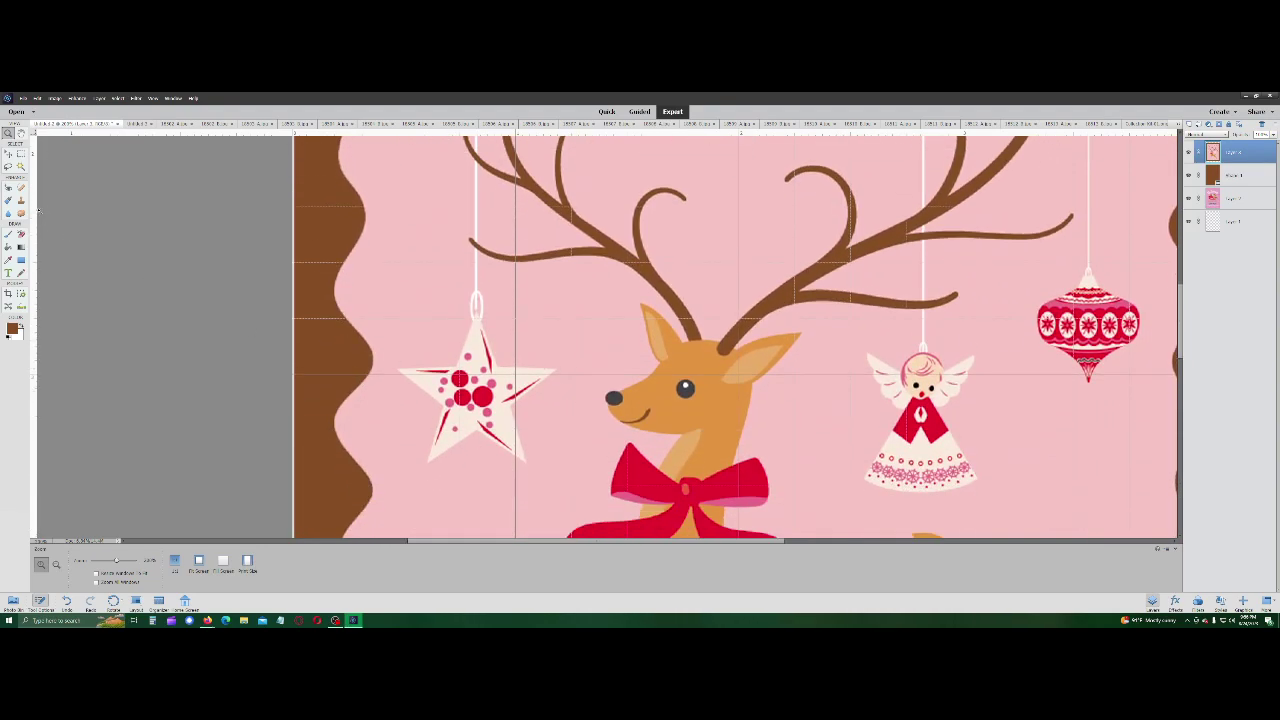
key(k)
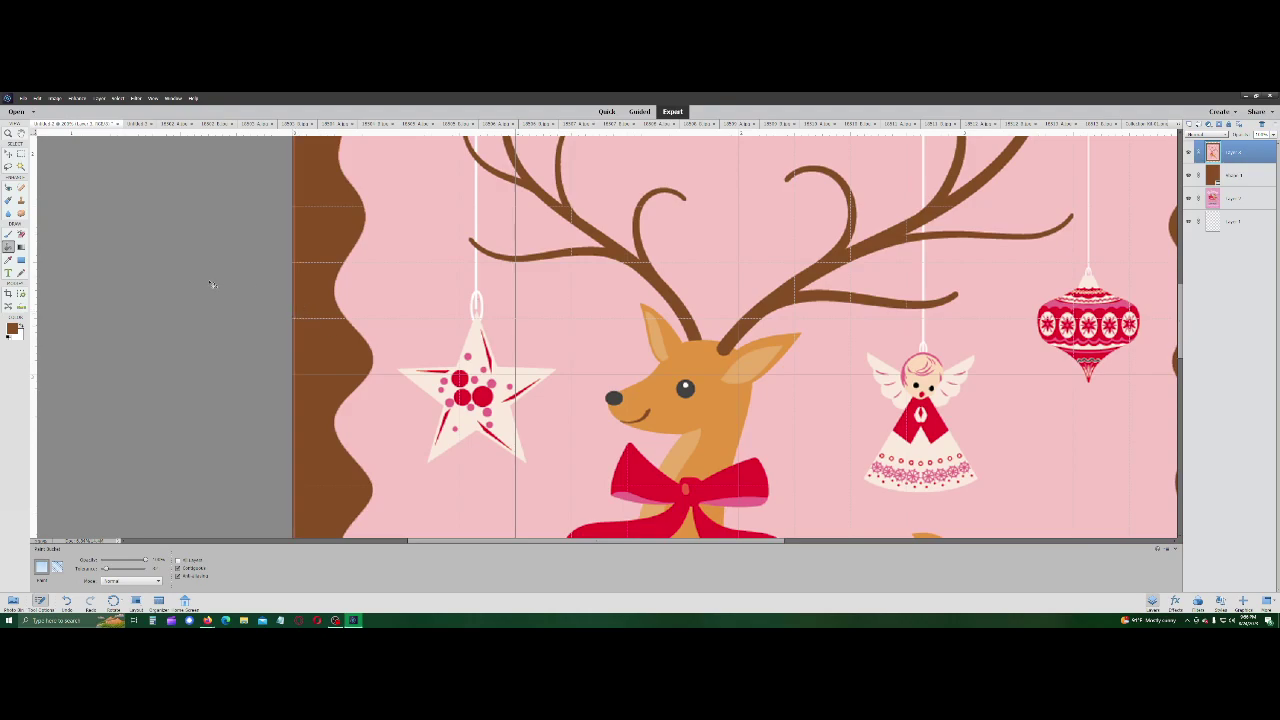
key(z)
right_click(484, 236)
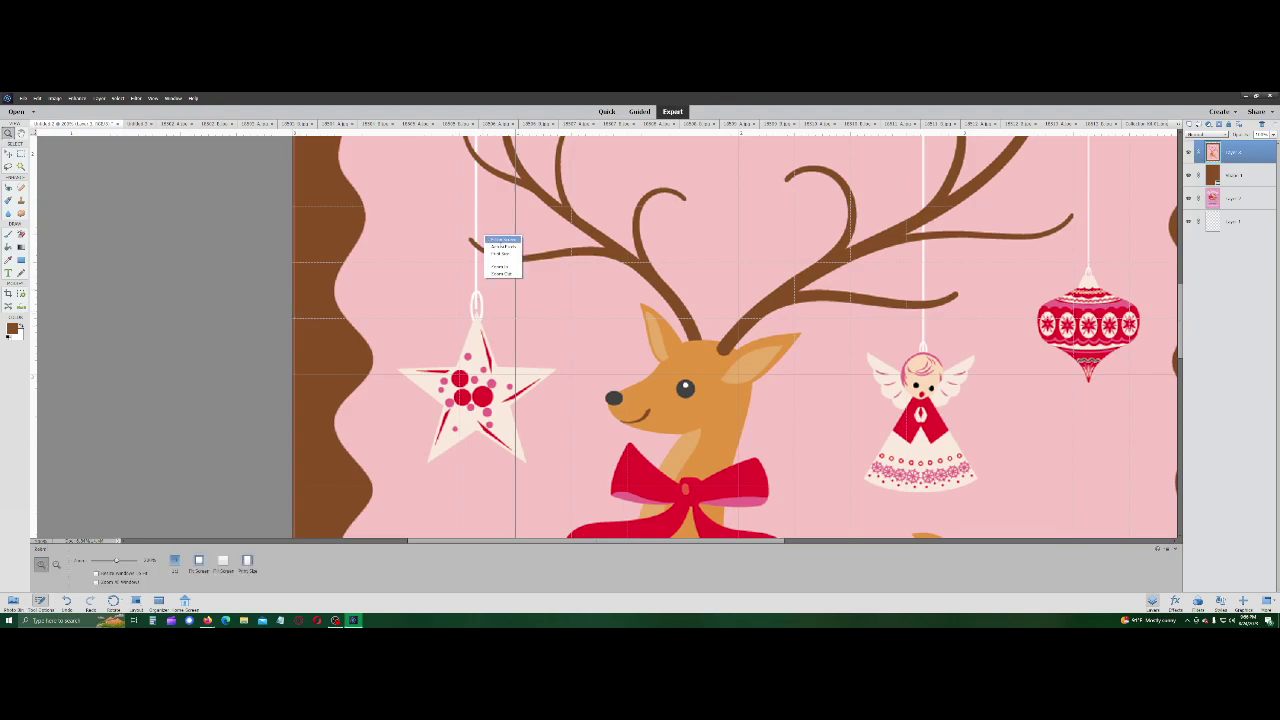
click(500, 252)
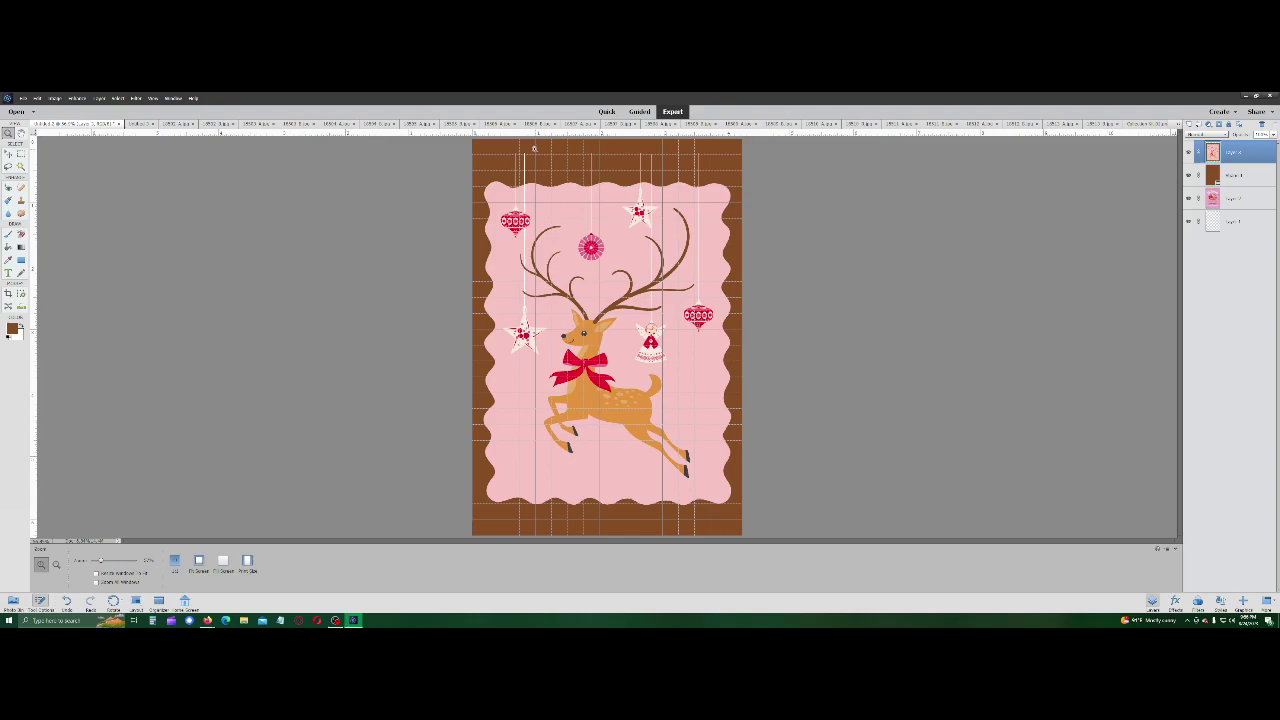
Step: Sample the off-white of an ornament string as the foreground colour and copy its hex code
drag(534, 148, 534, 150)
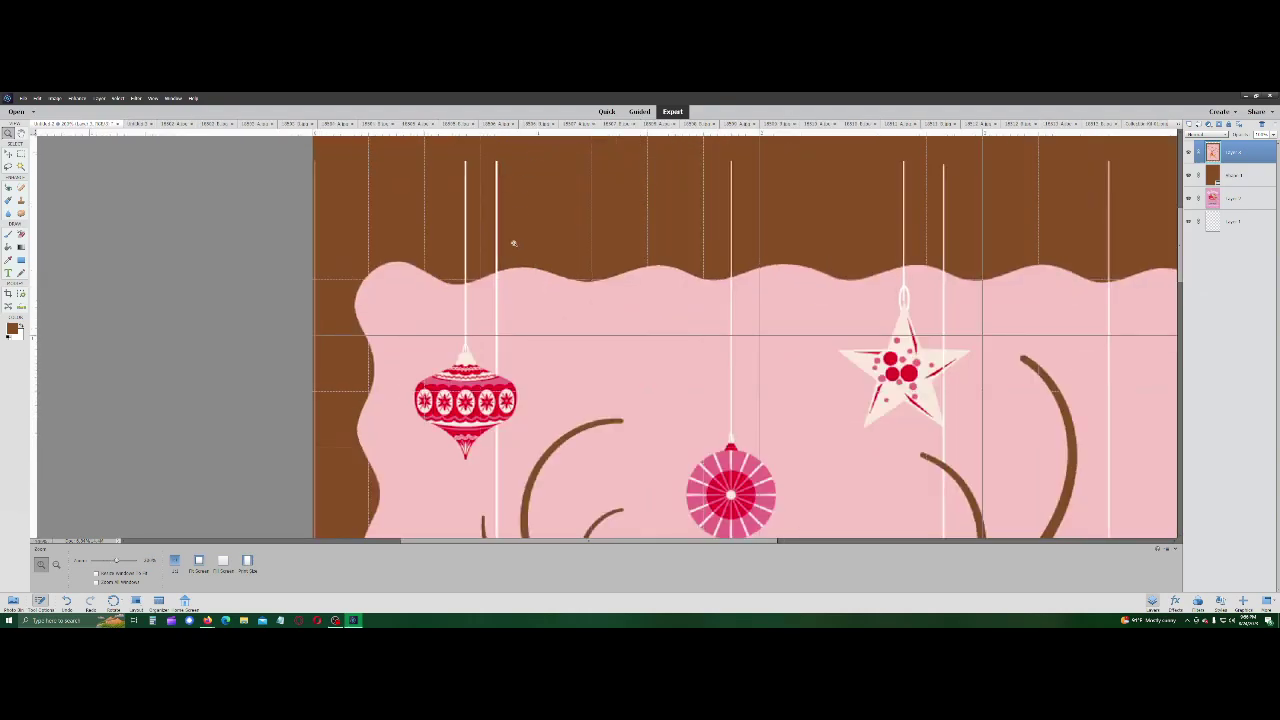
scroll(513, 243, up, 2)
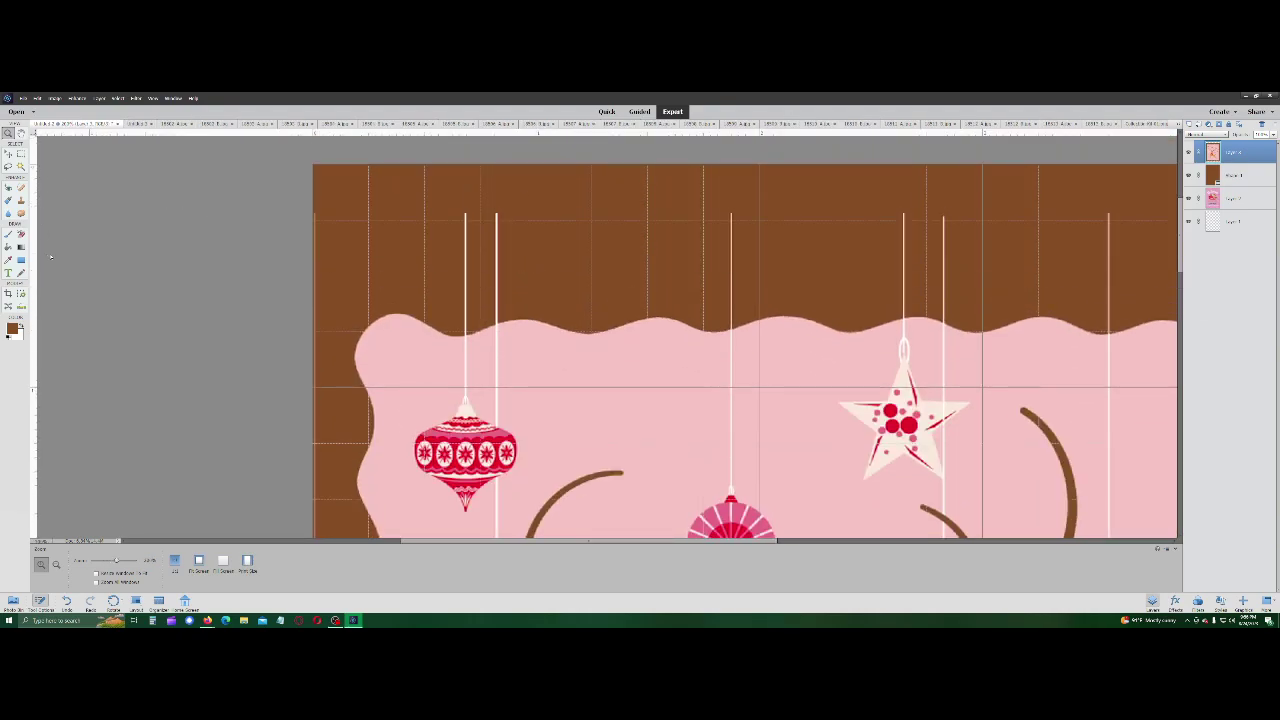
click(8, 259)
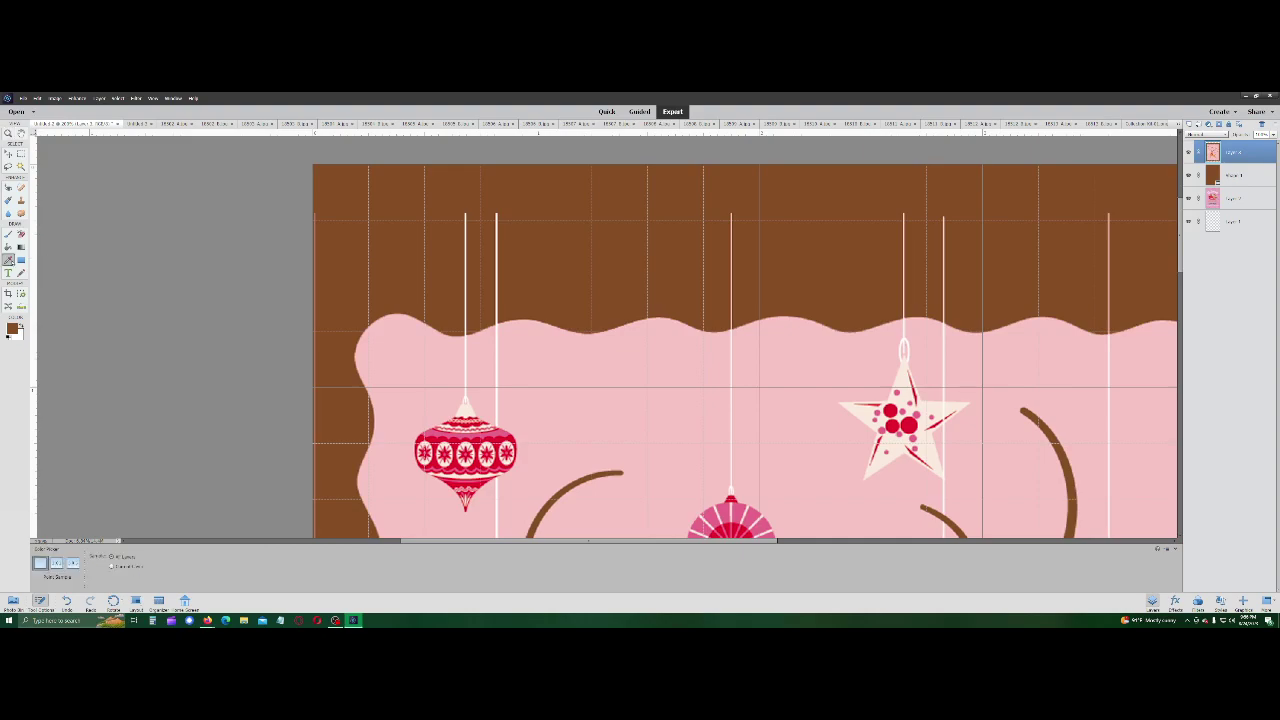
click(497, 285)
click(12, 329)
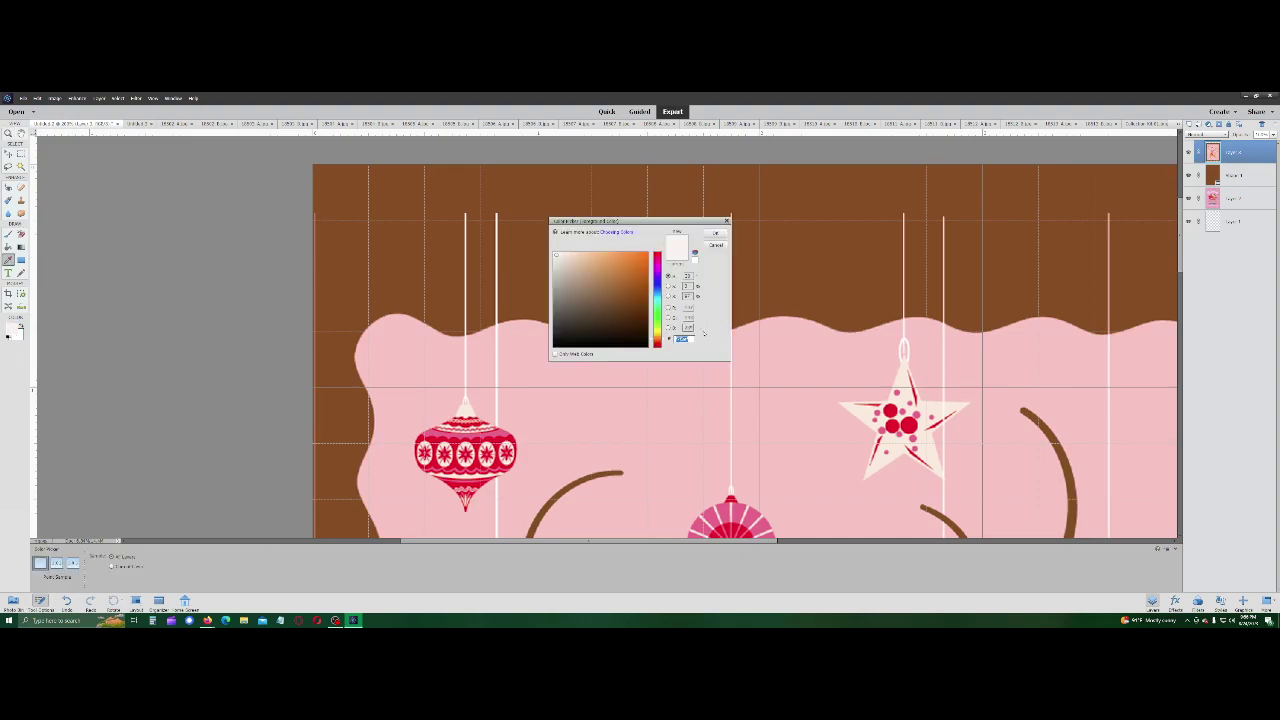
right_click(681, 340)
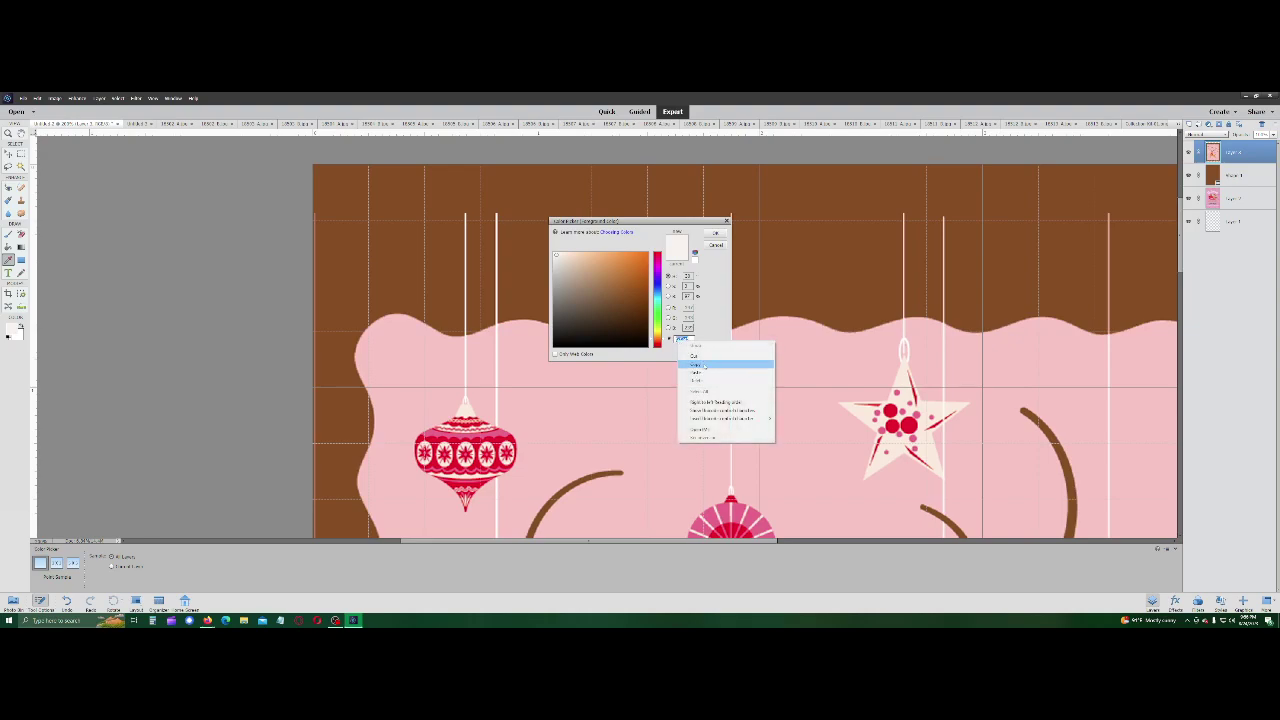
click(704, 367)
click(715, 232)
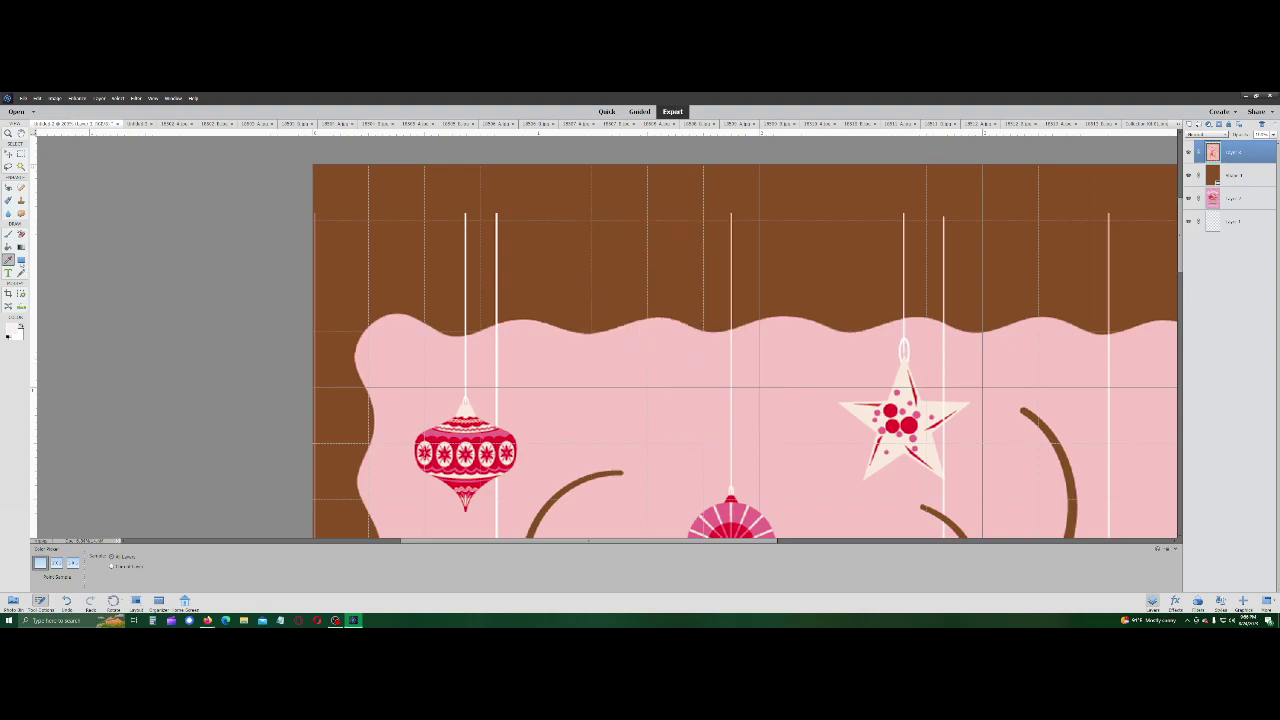
Step: Draw a vertical off-white line from the canvas's upper edge down the brown border with the Line tool, replacing a thinner first attempt
key(u)
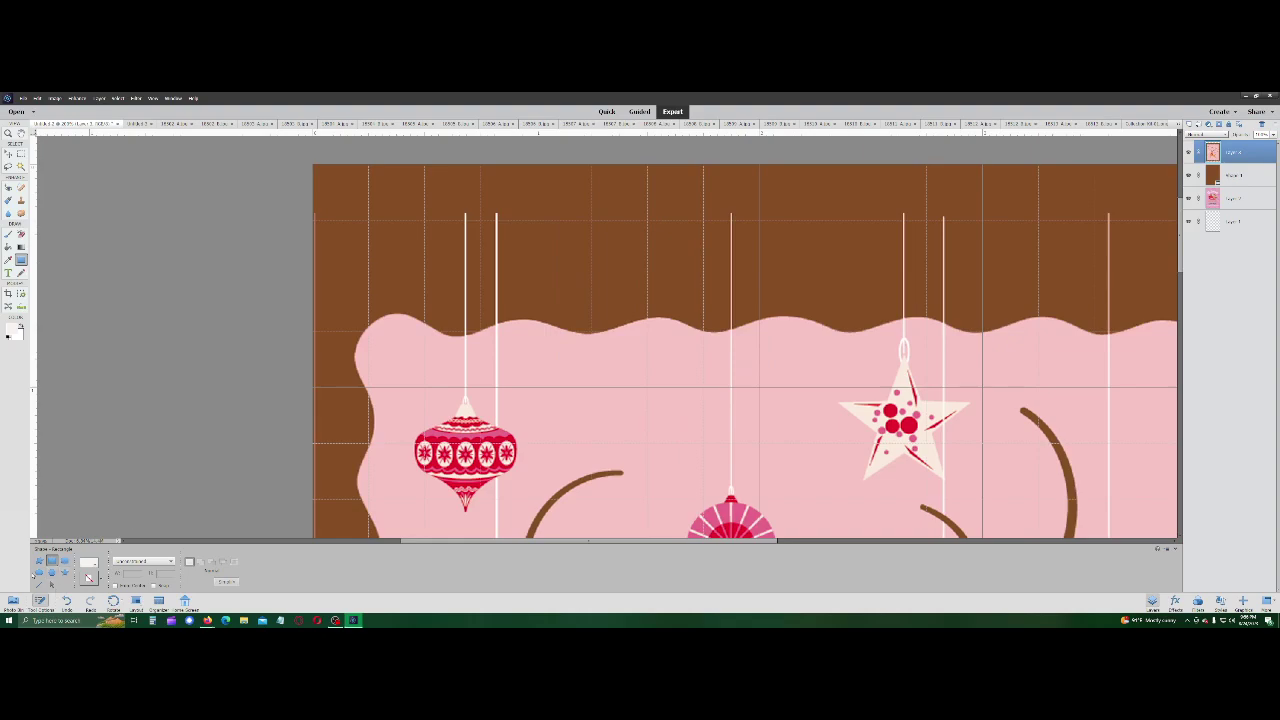
click(39, 584)
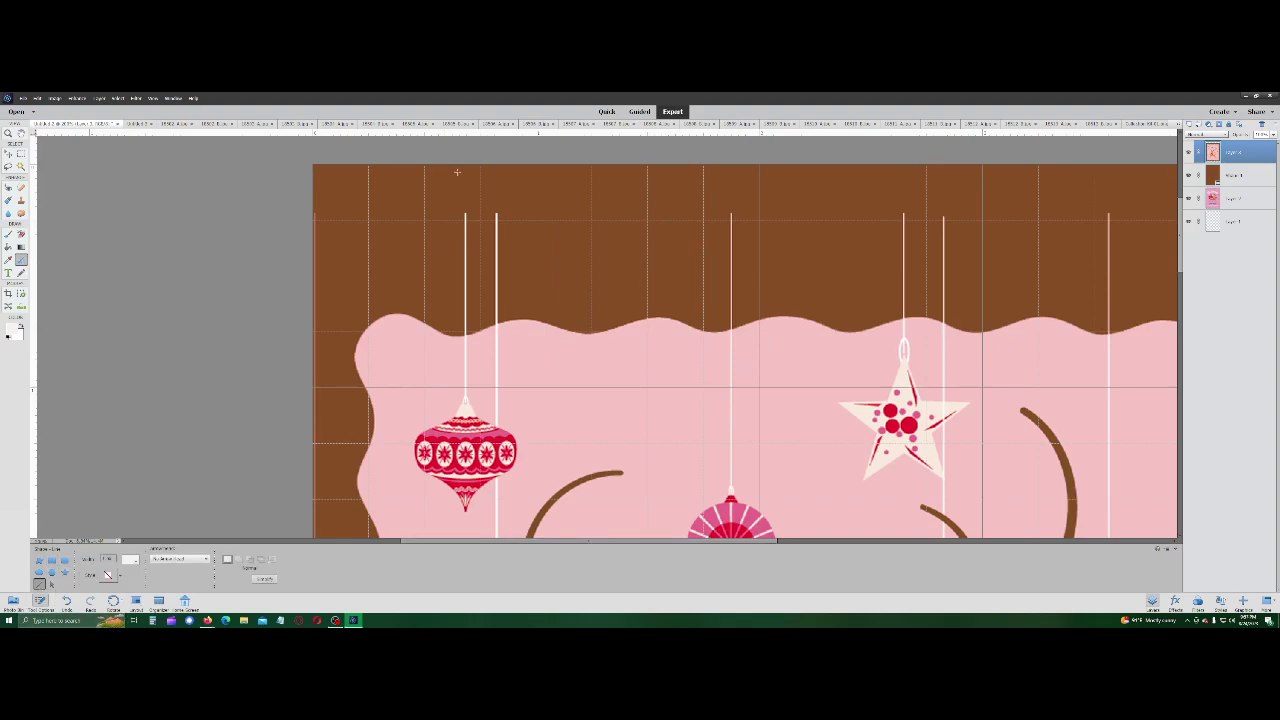
drag(424, 167, 424, 284)
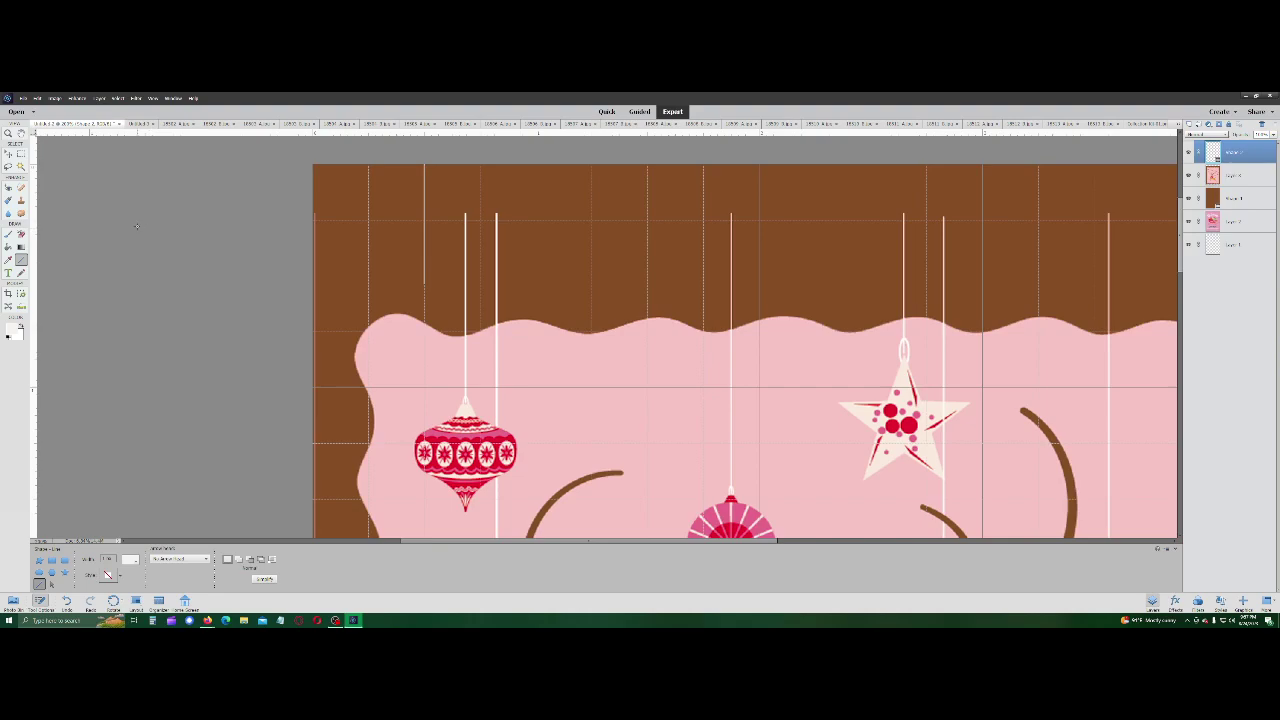
key(ctrl+z)
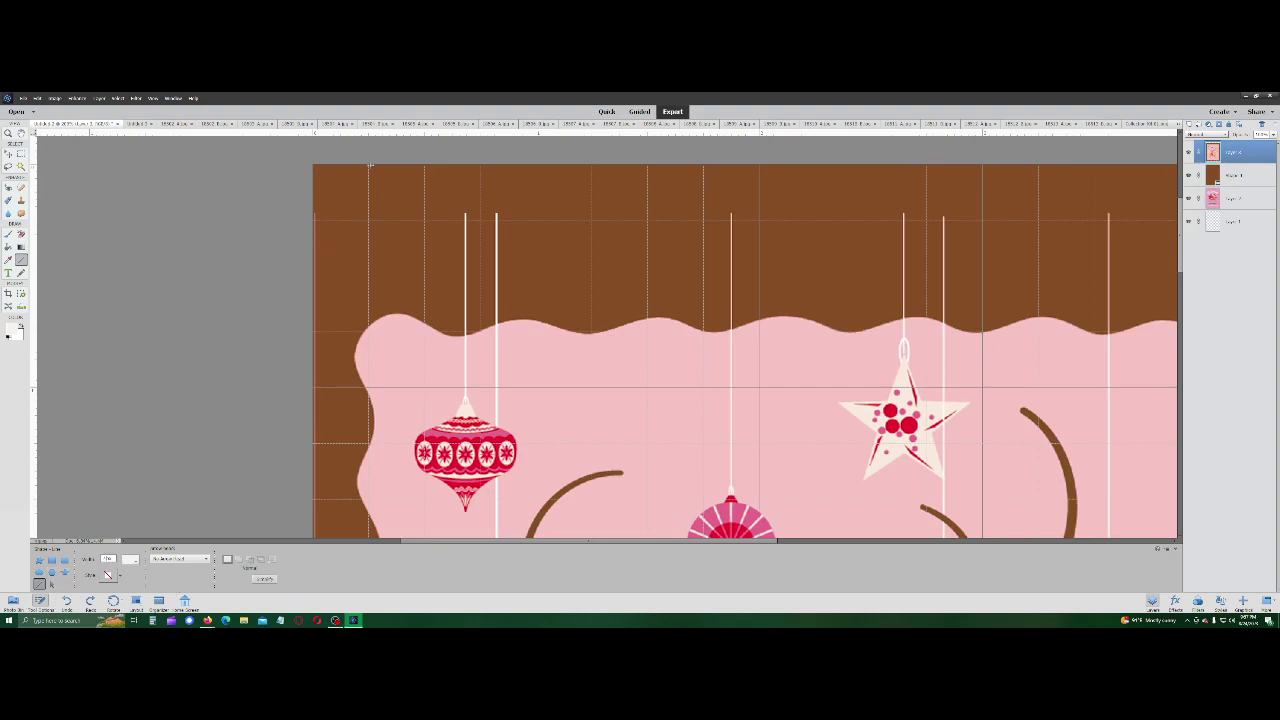
drag(369, 164, 369, 305)
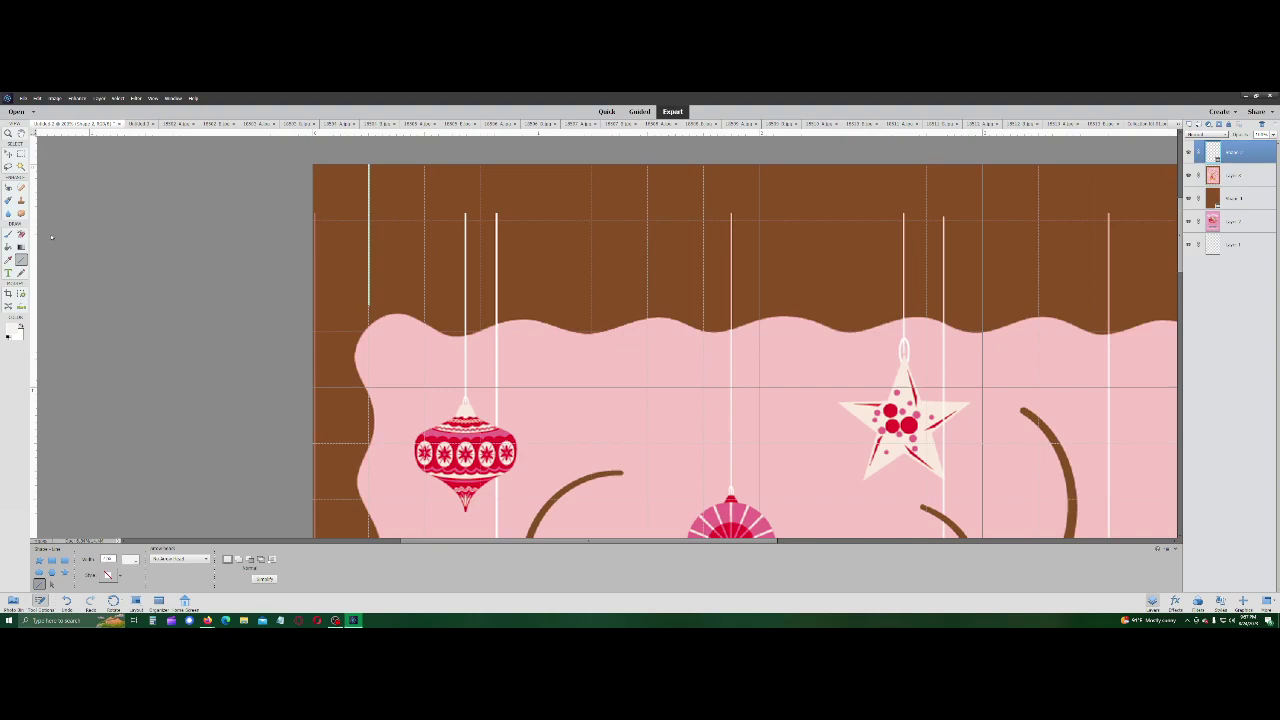
Step: Move the off-white line over the string of the first hanging ornament, and undo an accidental nudge of the card
key(v)
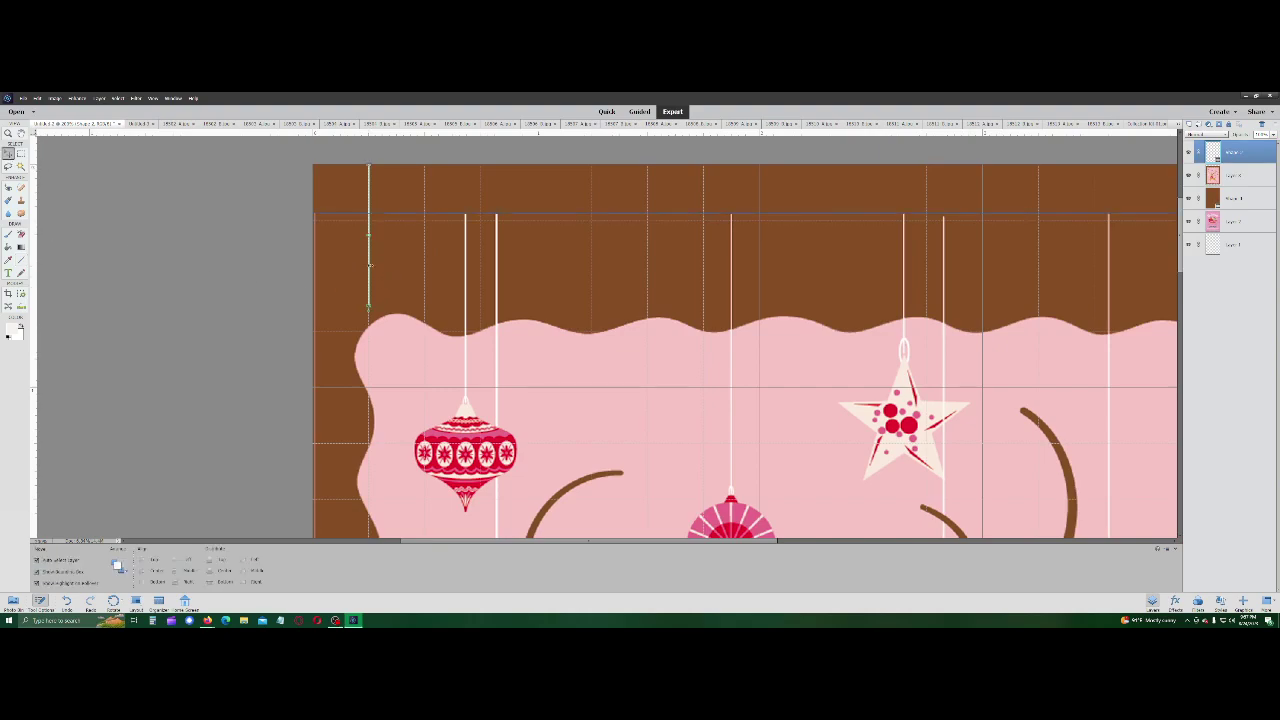
drag(369, 203, 466, 203)
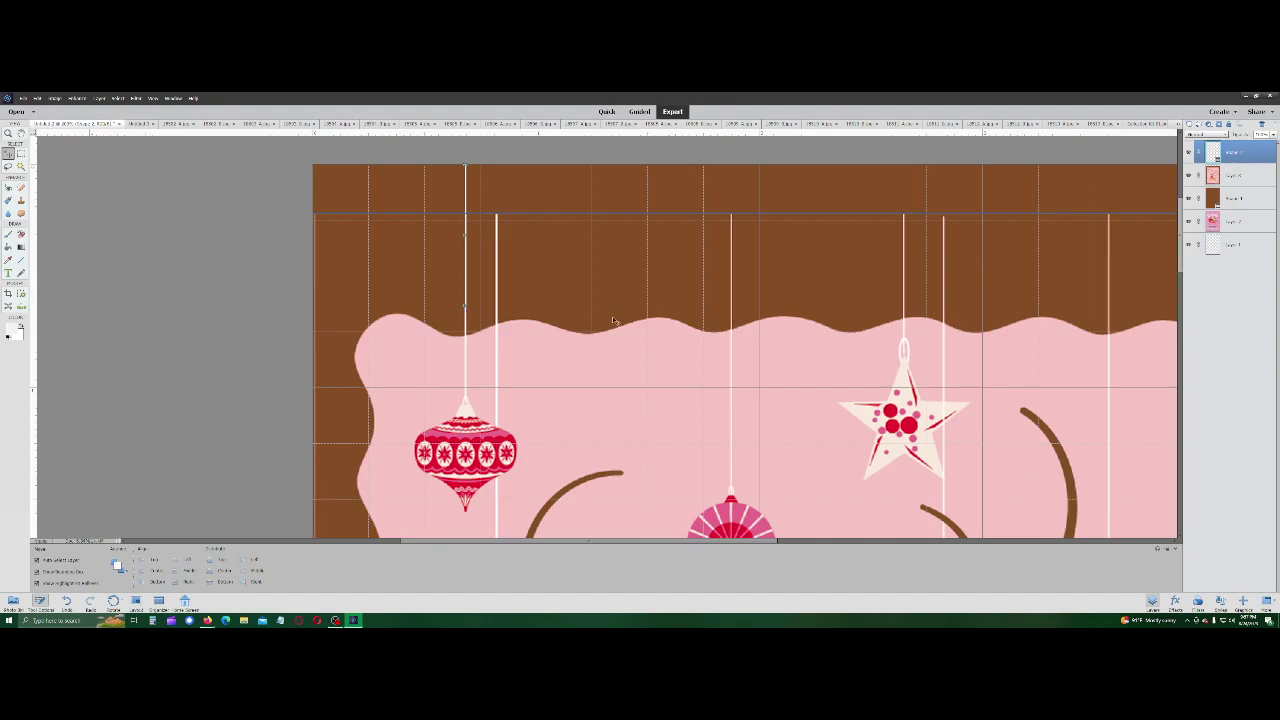
drag(570, 373, 573, 373)
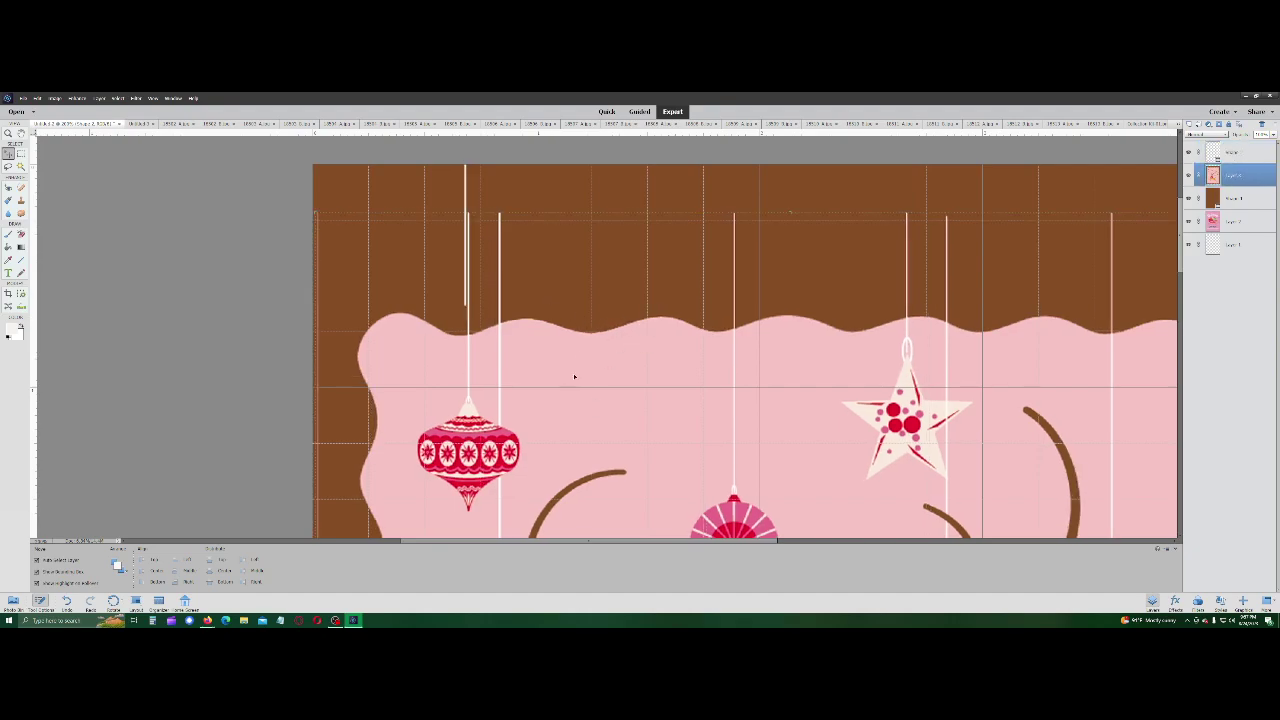
key(ctrl+z)
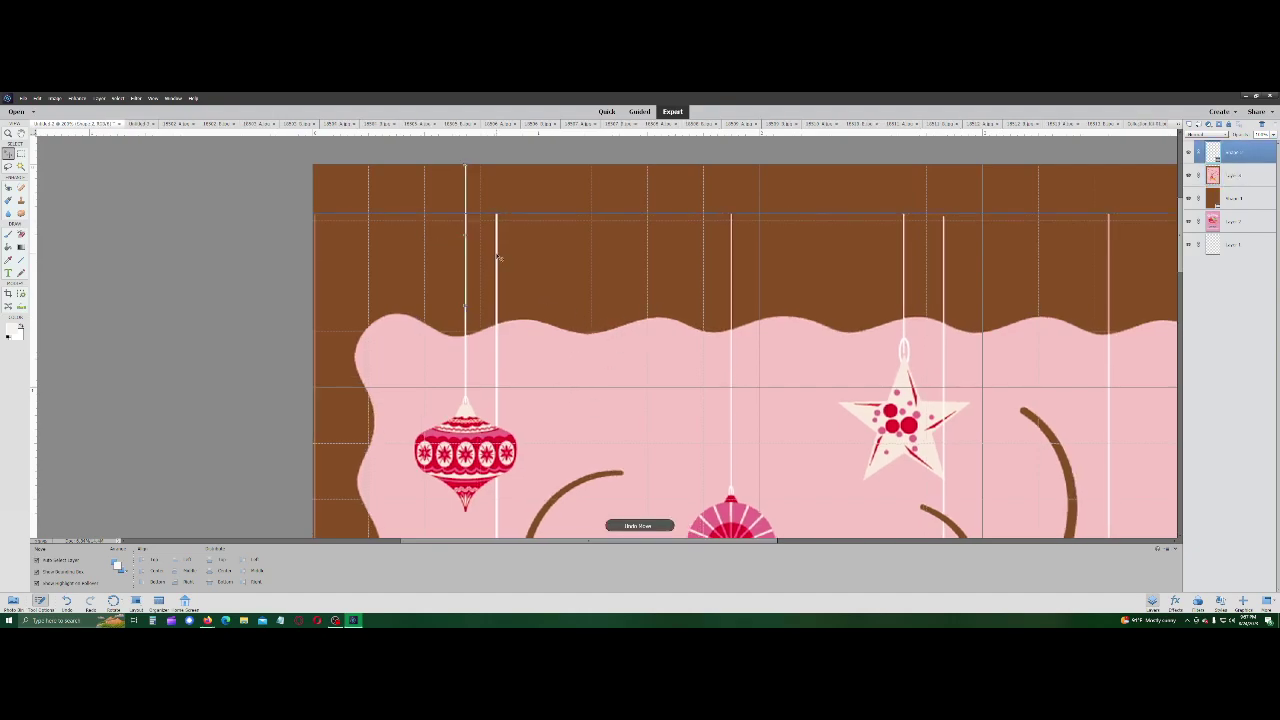
click(590, 188)
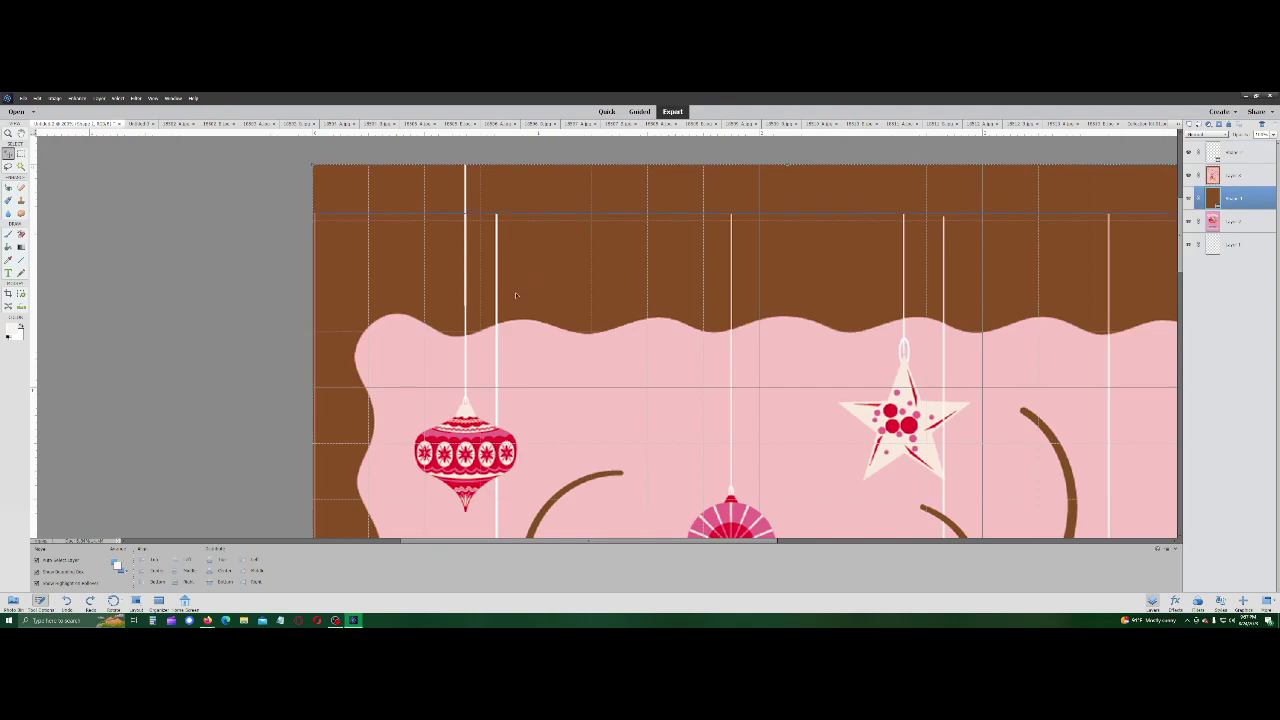
Step: Stretch the line over the first ornament's string down to the ornament's cap
click(465, 297)
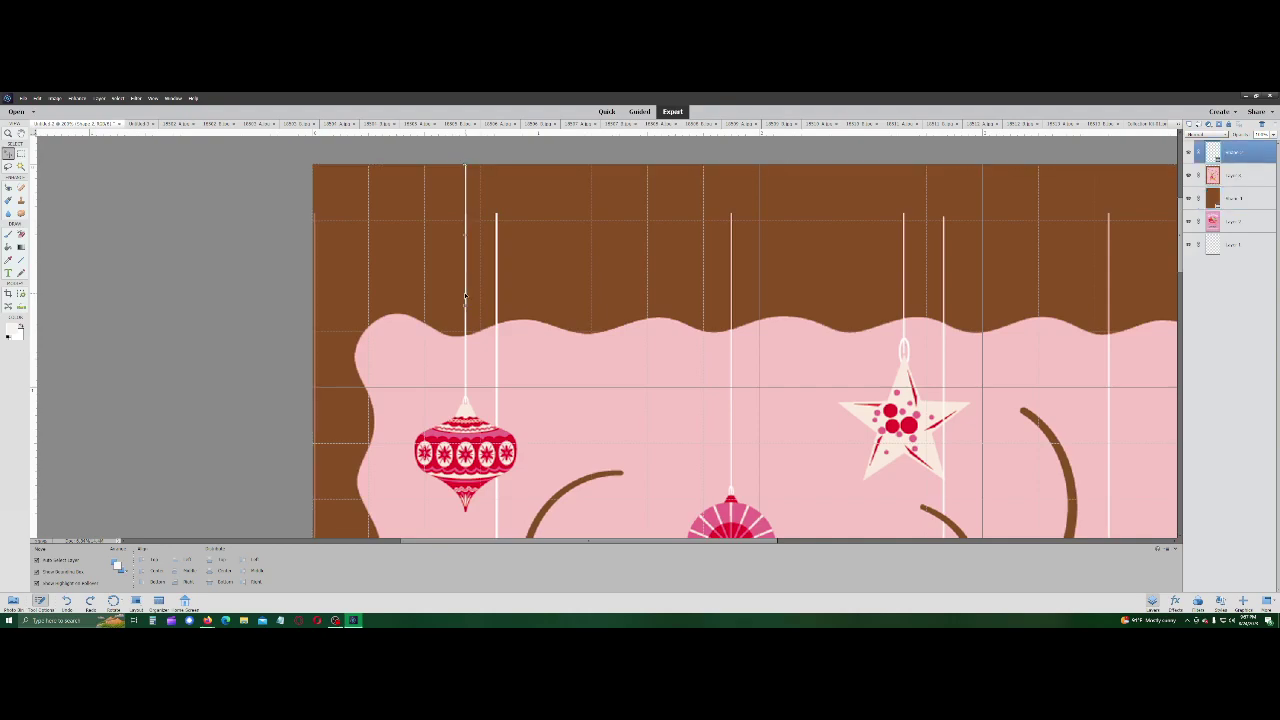
drag(465, 305, 466, 396)
key(Return)
key(v)
click(609, 292)
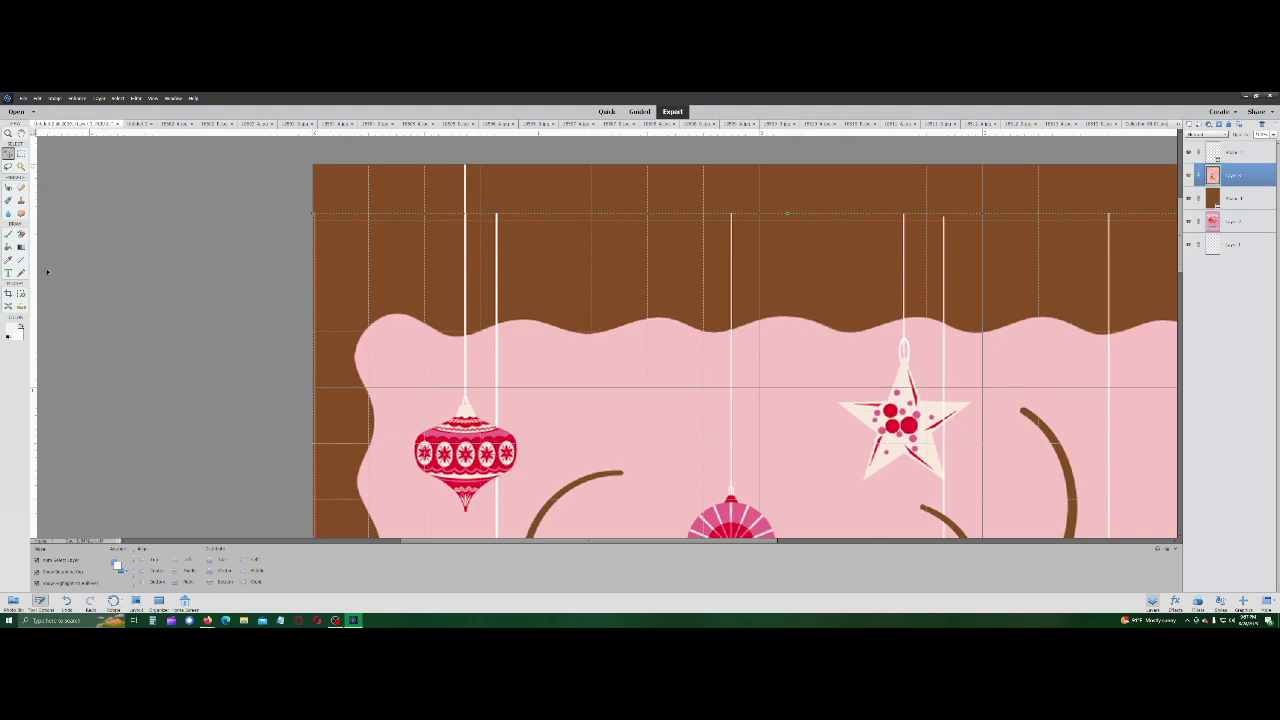
Step: Draw a second vertical off-white line from the canvas's upper edge and align it over the second string, undoing a stray card move
key(u)
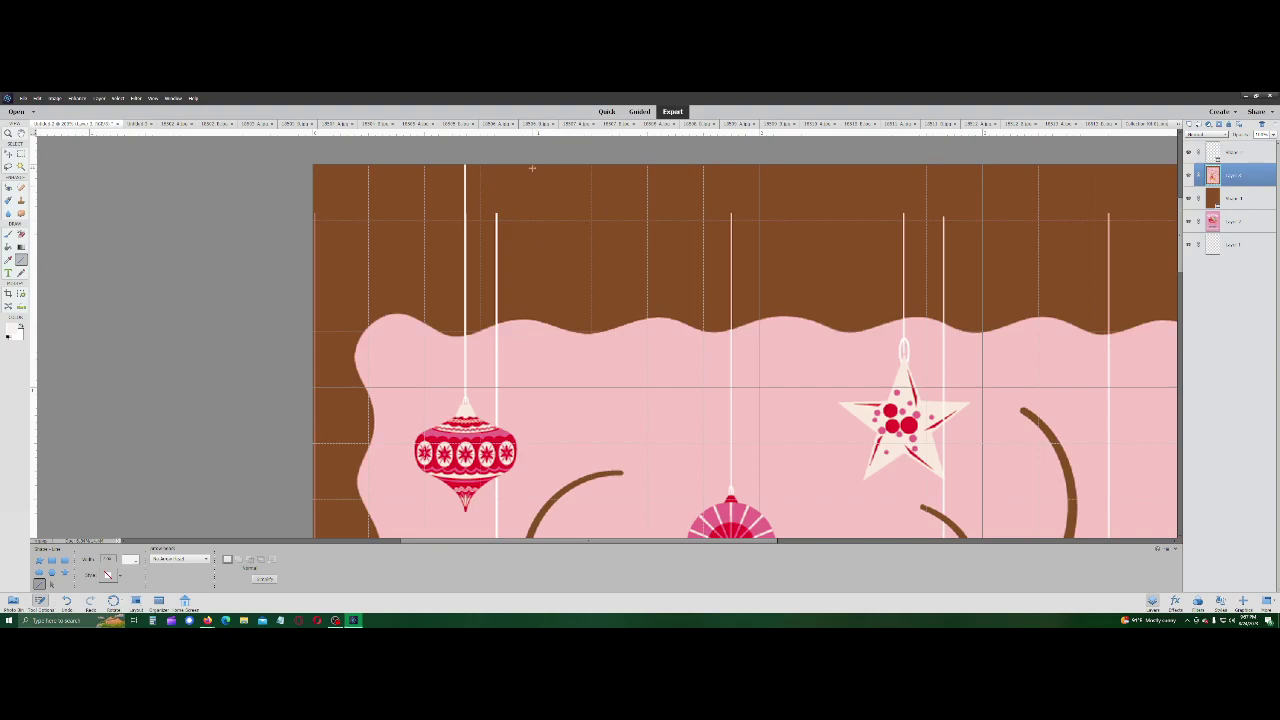
drag(535, 163, 536, 440)
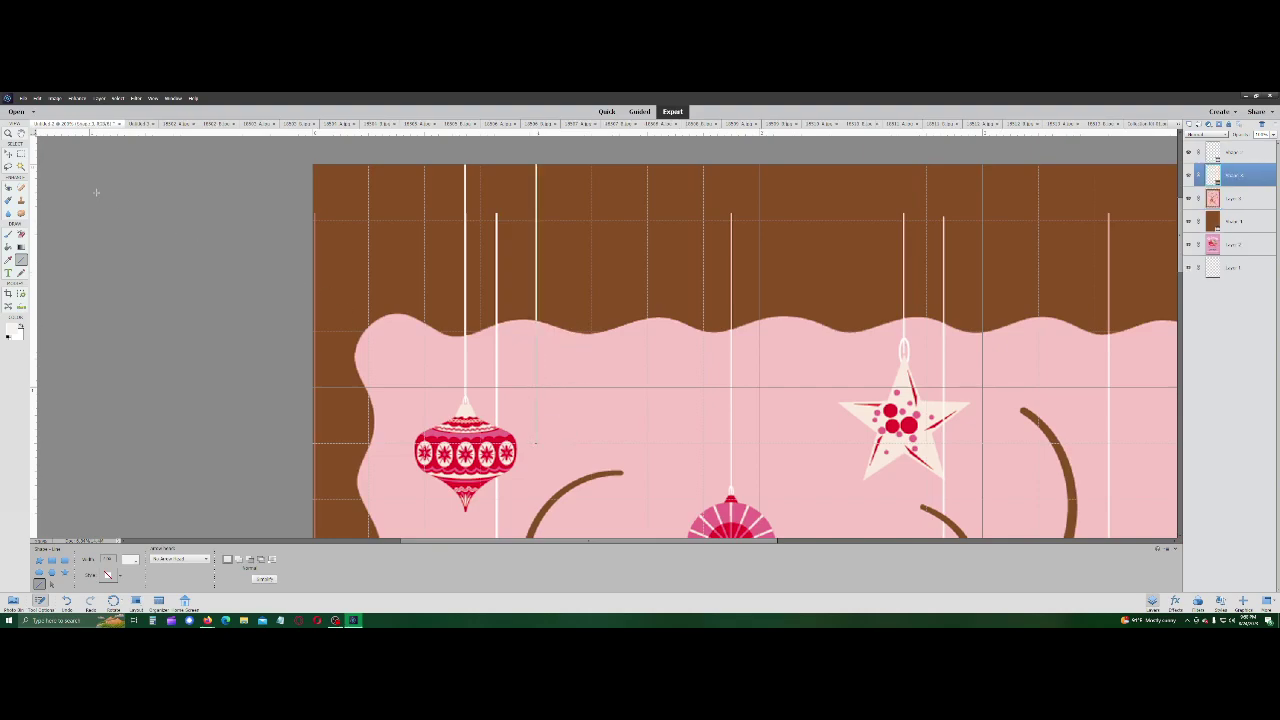
key(v)
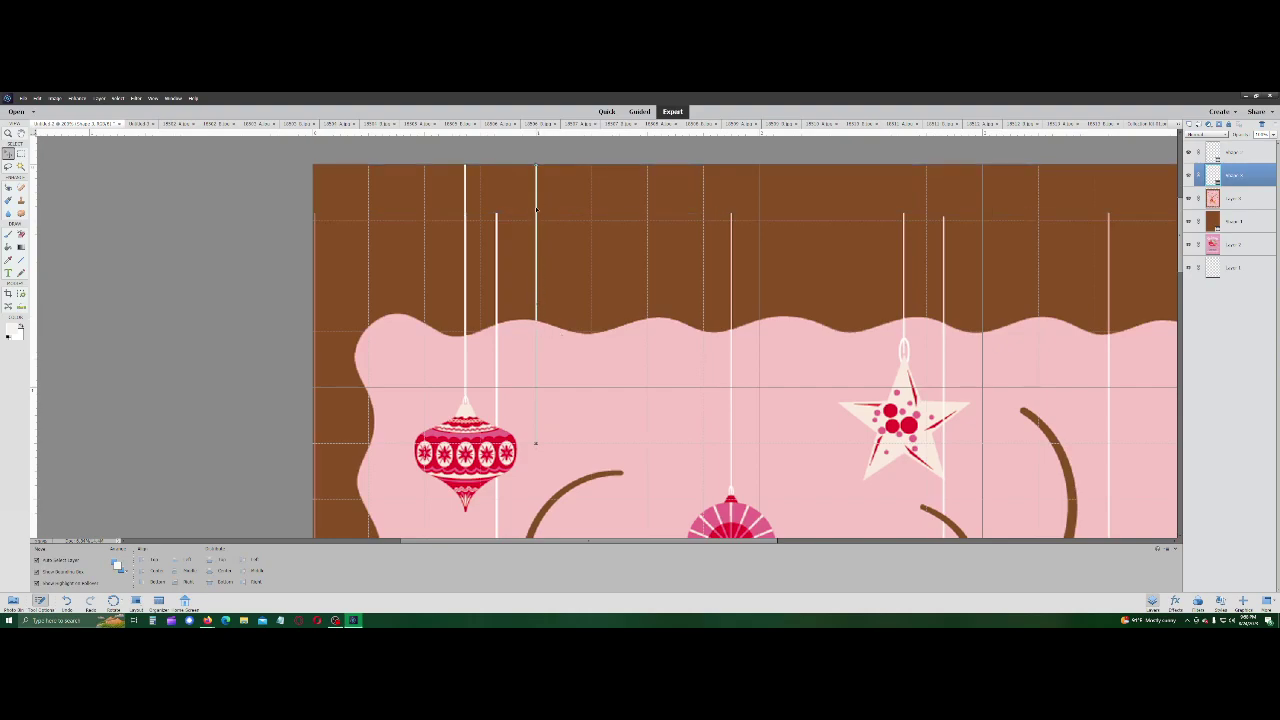
drag(536, 204, 502, 197)
mouse_move(497, 207)
mouse_down()
mouse_move(497, 178)
mouse_move(497, 191)
mouse_up()
click(590, 306)
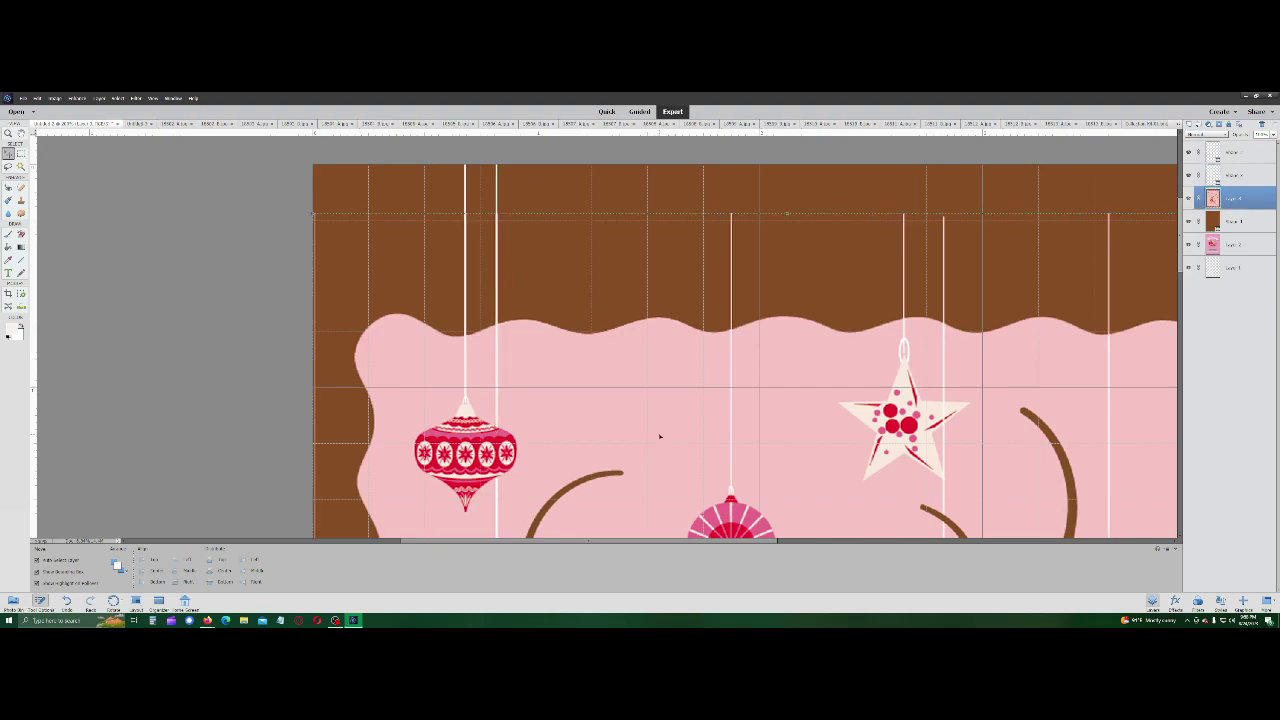
drag(593, 379, 597, 379)
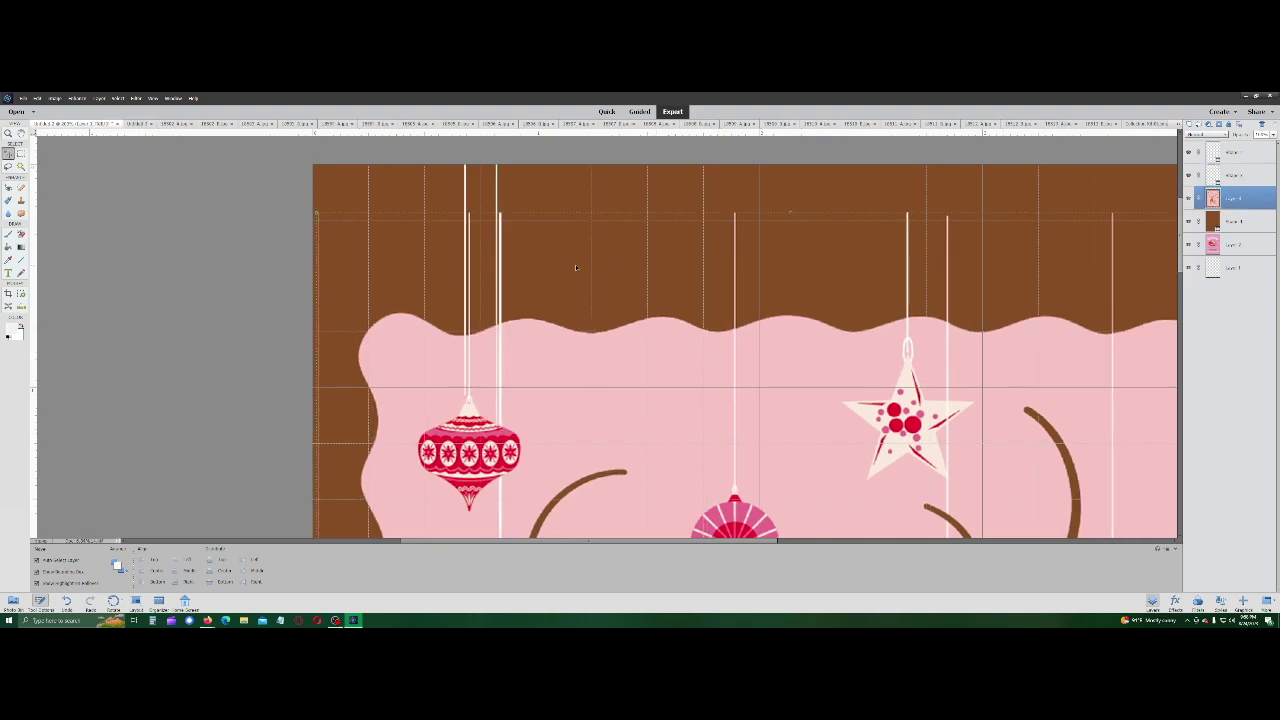
key(ctrl+z)
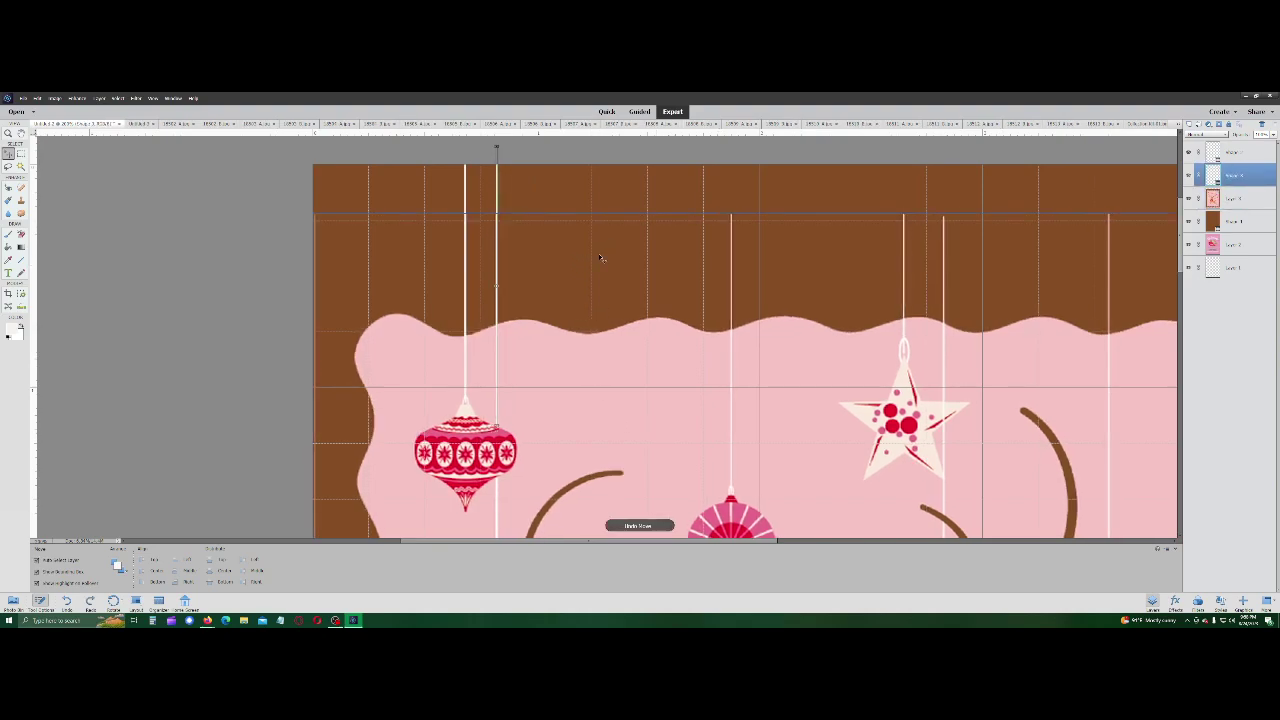
Step: Try nudging the second line sideways to align it more closely with its string, and undo the nudge
click(601, 192)
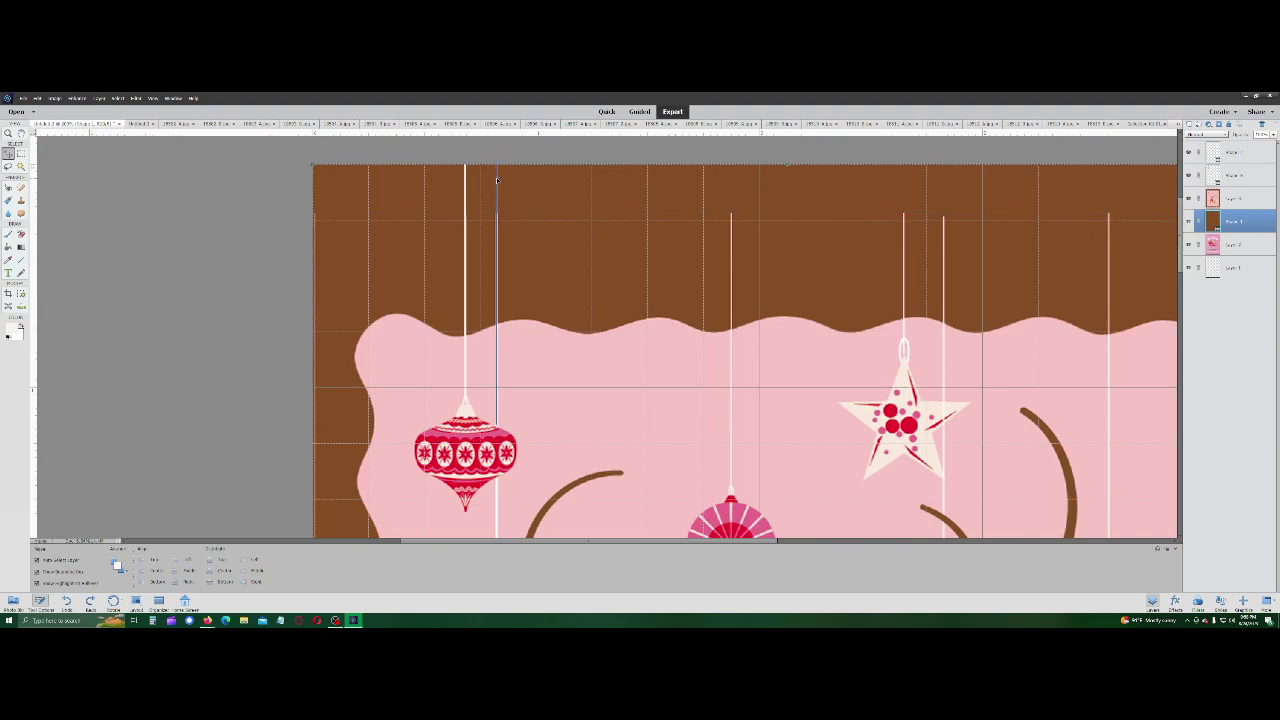
drag(494, 180, 496, 178)
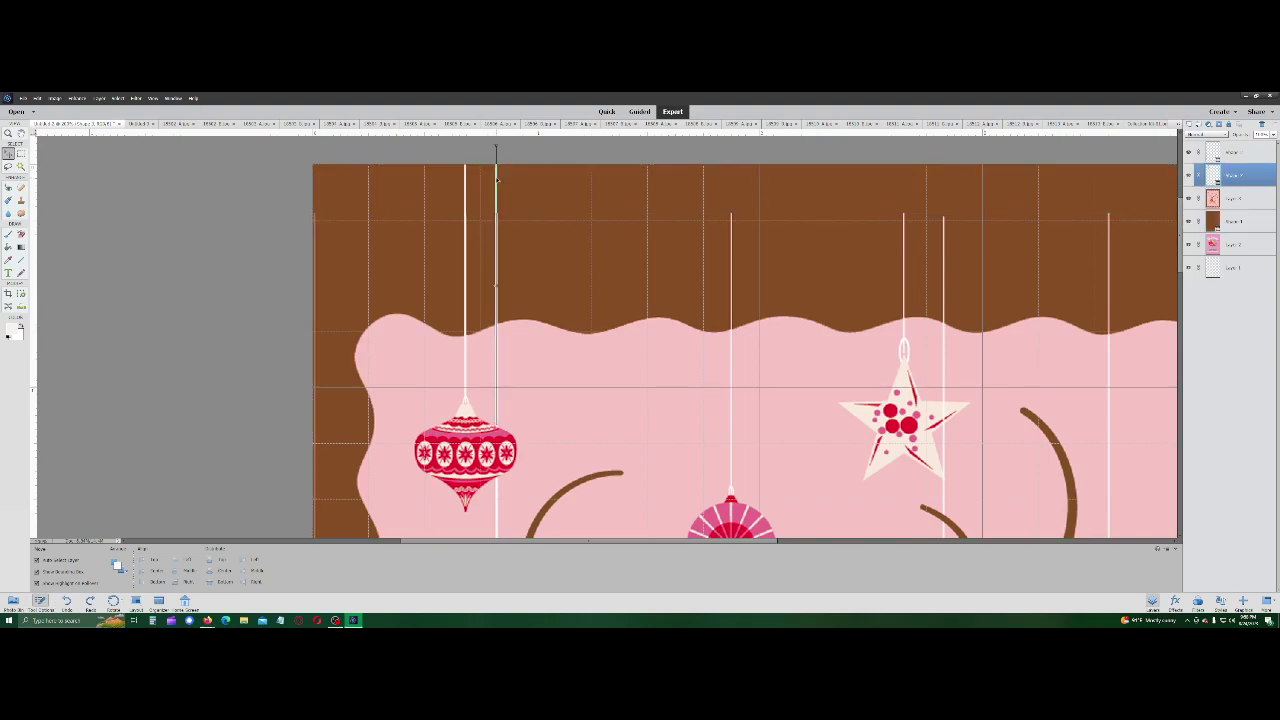
key(ctrl+t)
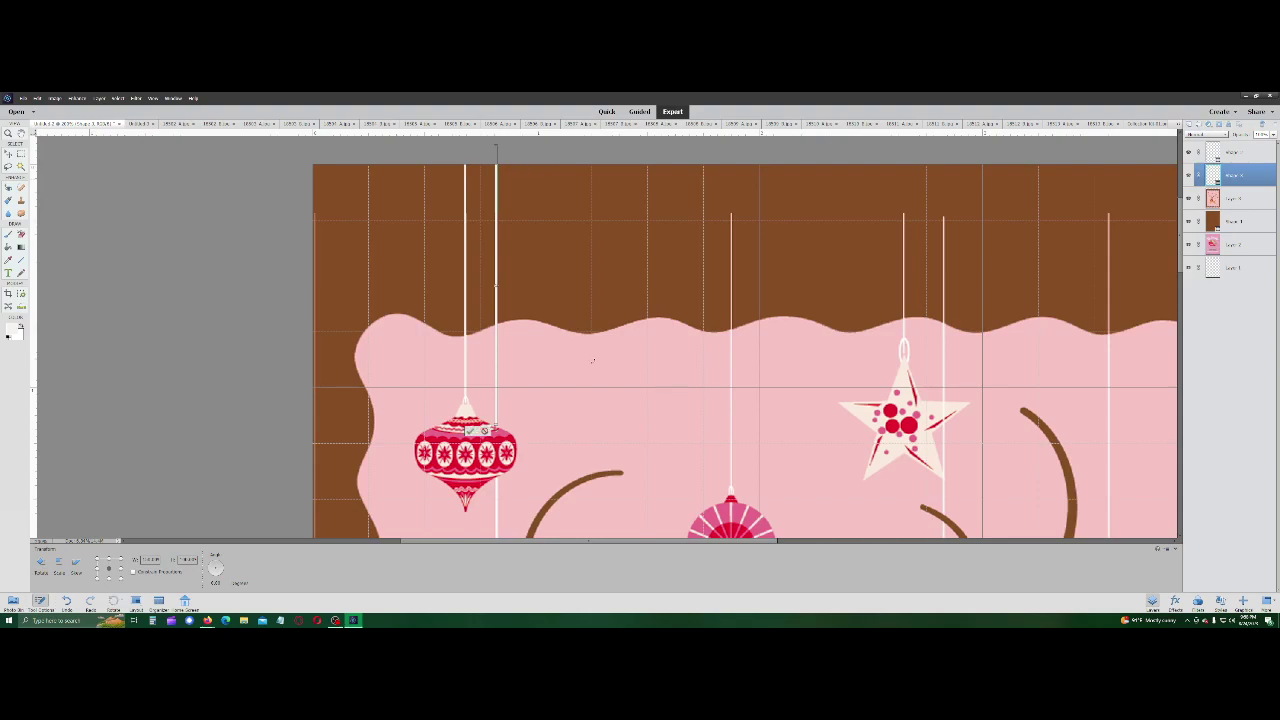
click(473, 431)
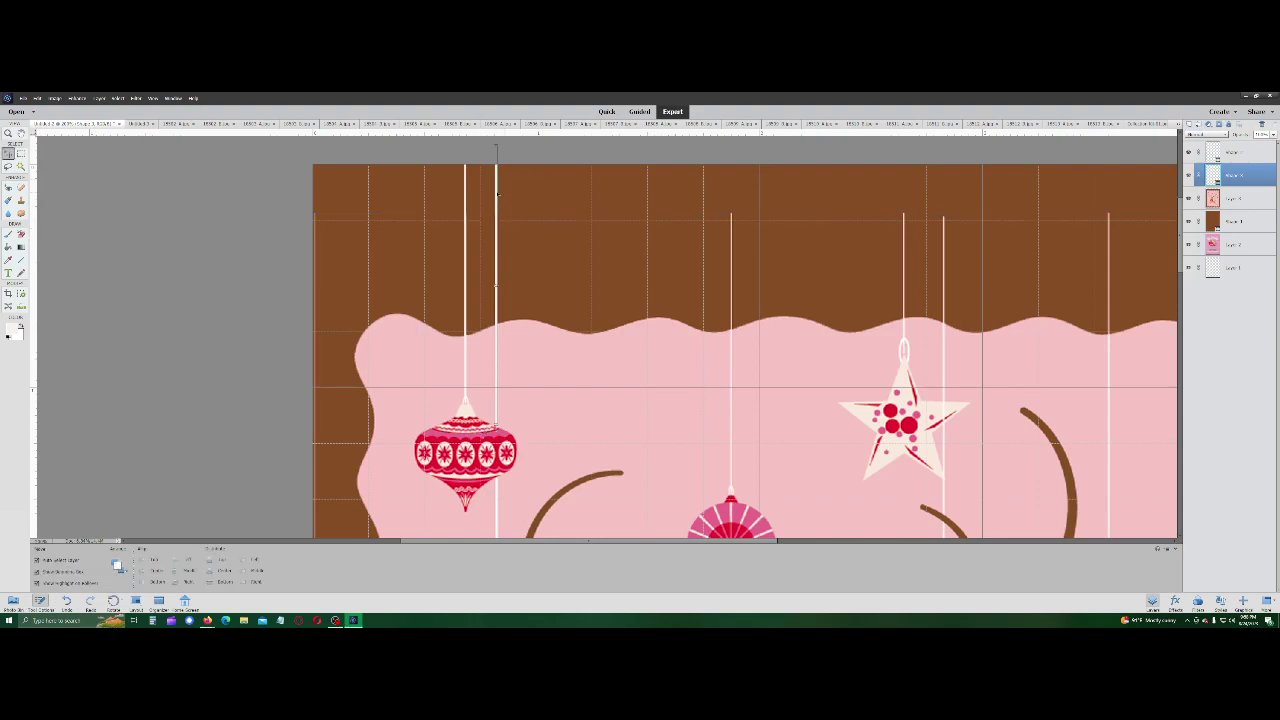
click(598, 246)
key(ctrl+z)
key(ctrl+z)
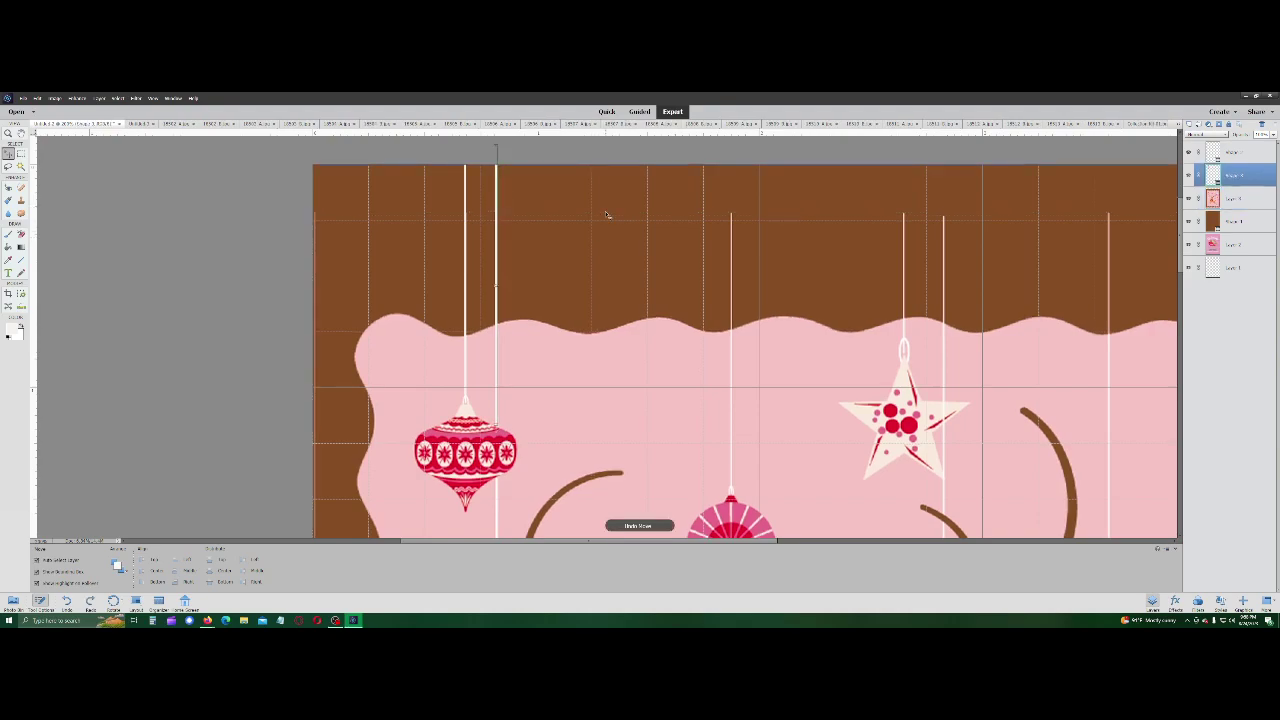
Step: Try widening the second line with a free transform to match its string, and undo the transform
click(497, 181)
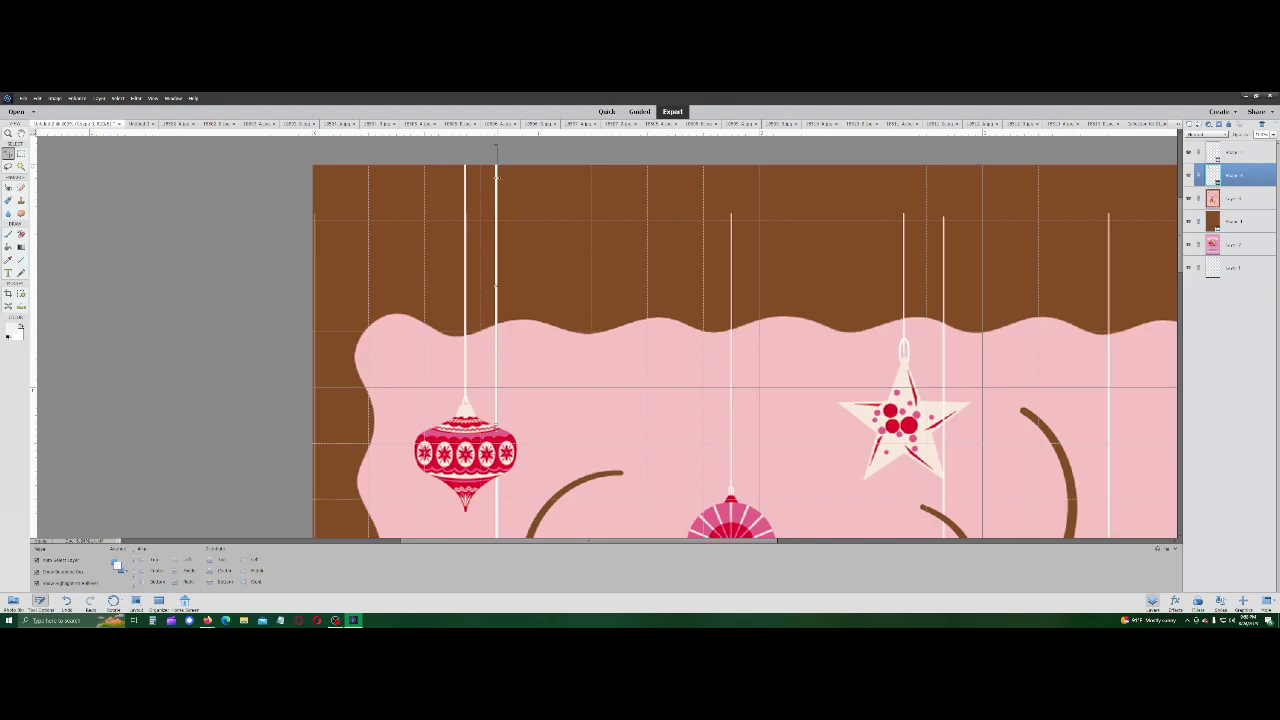
drag(497, 177, 498, 171)
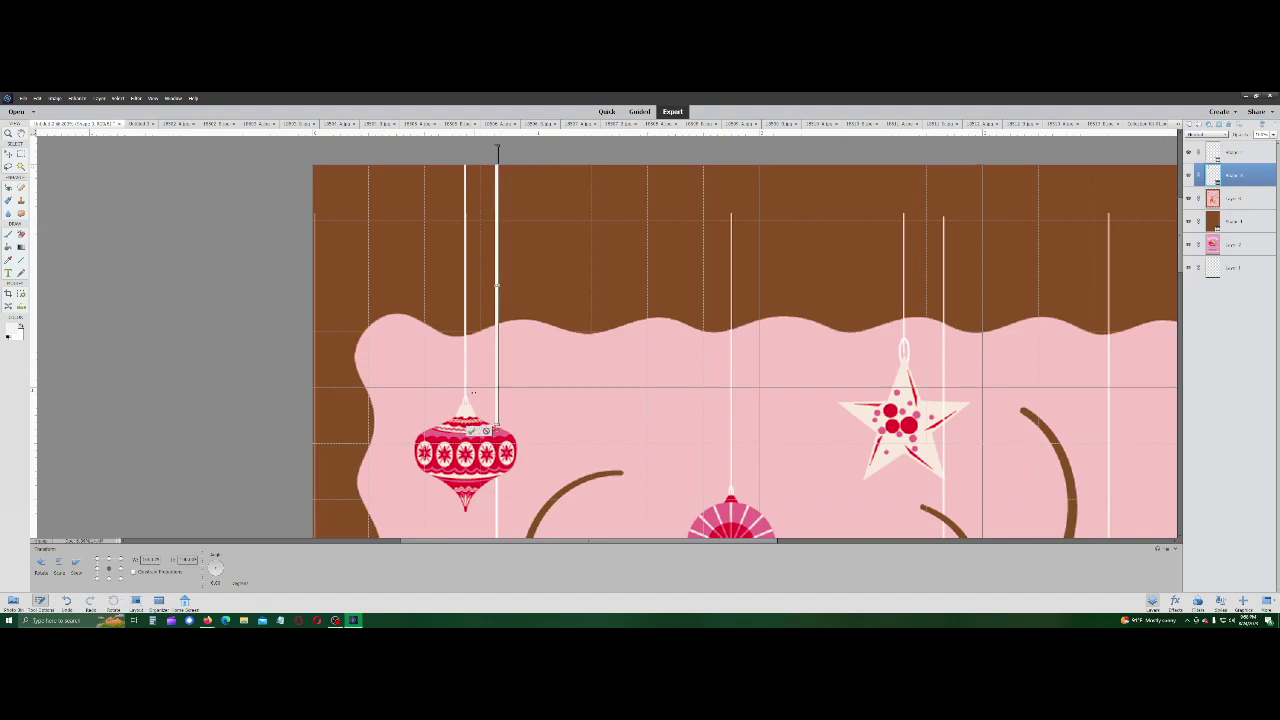
key(Return)
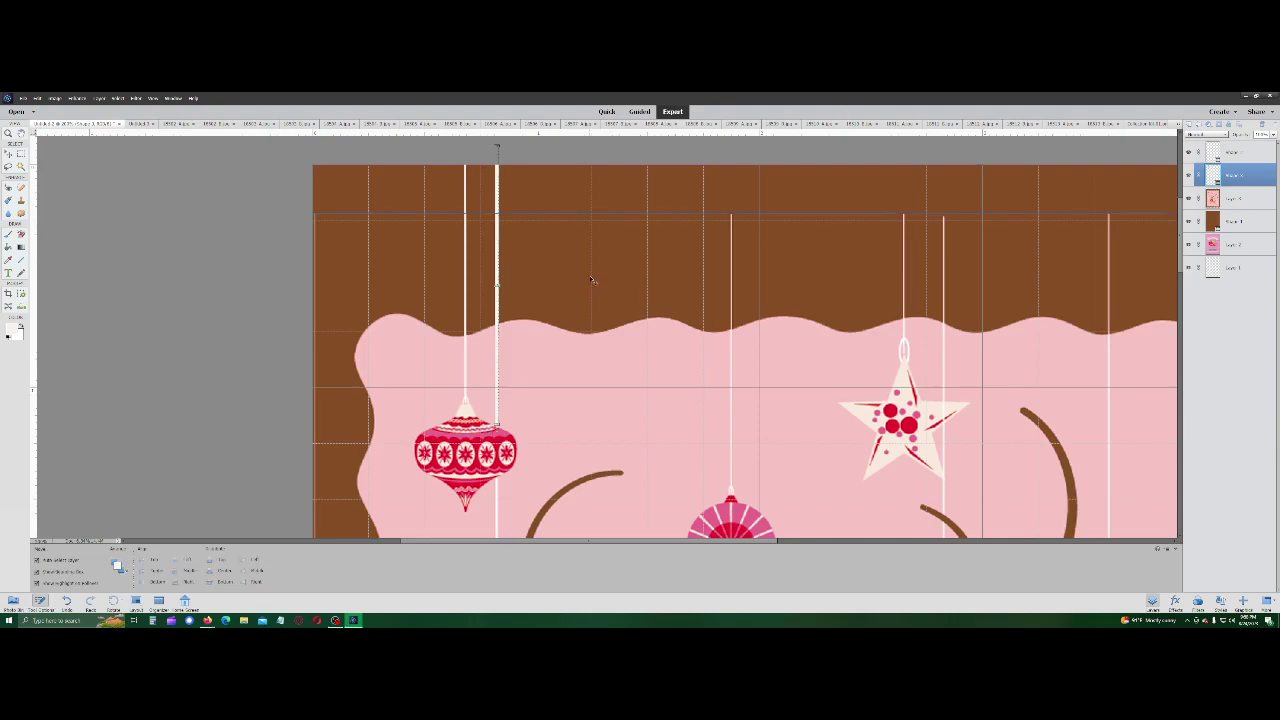
click(600, 254)
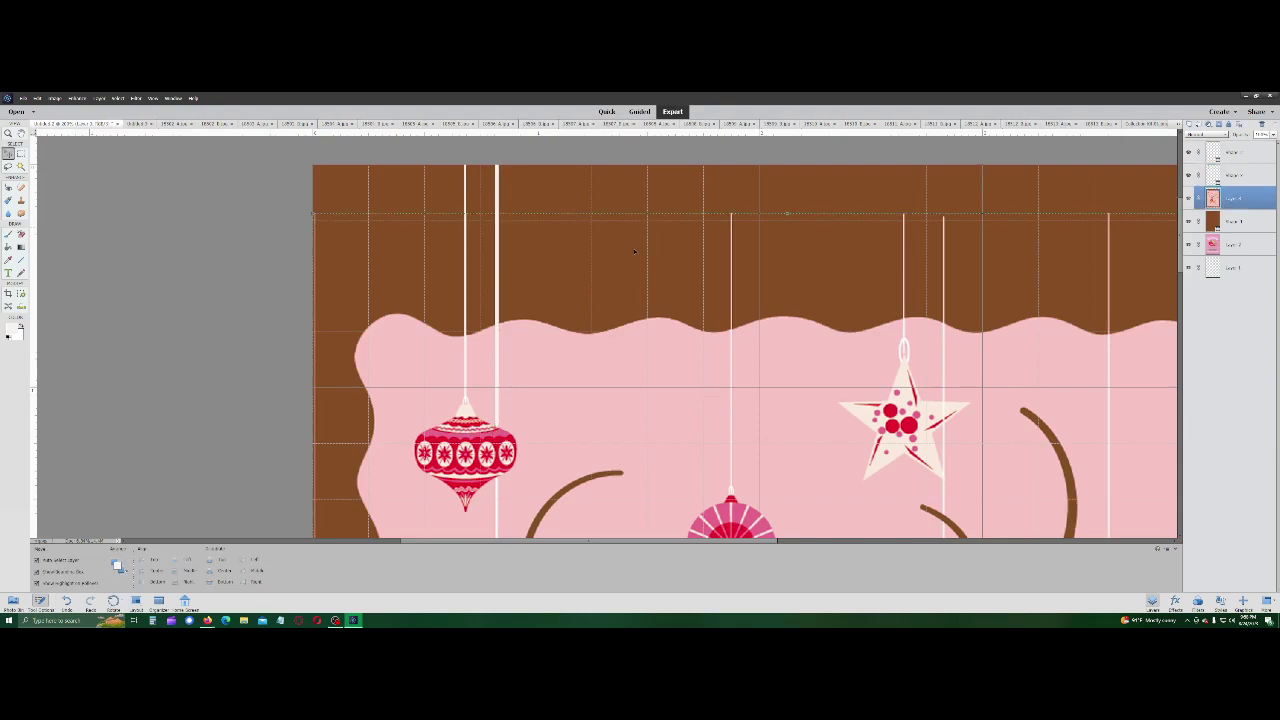
key(ctrl+z)
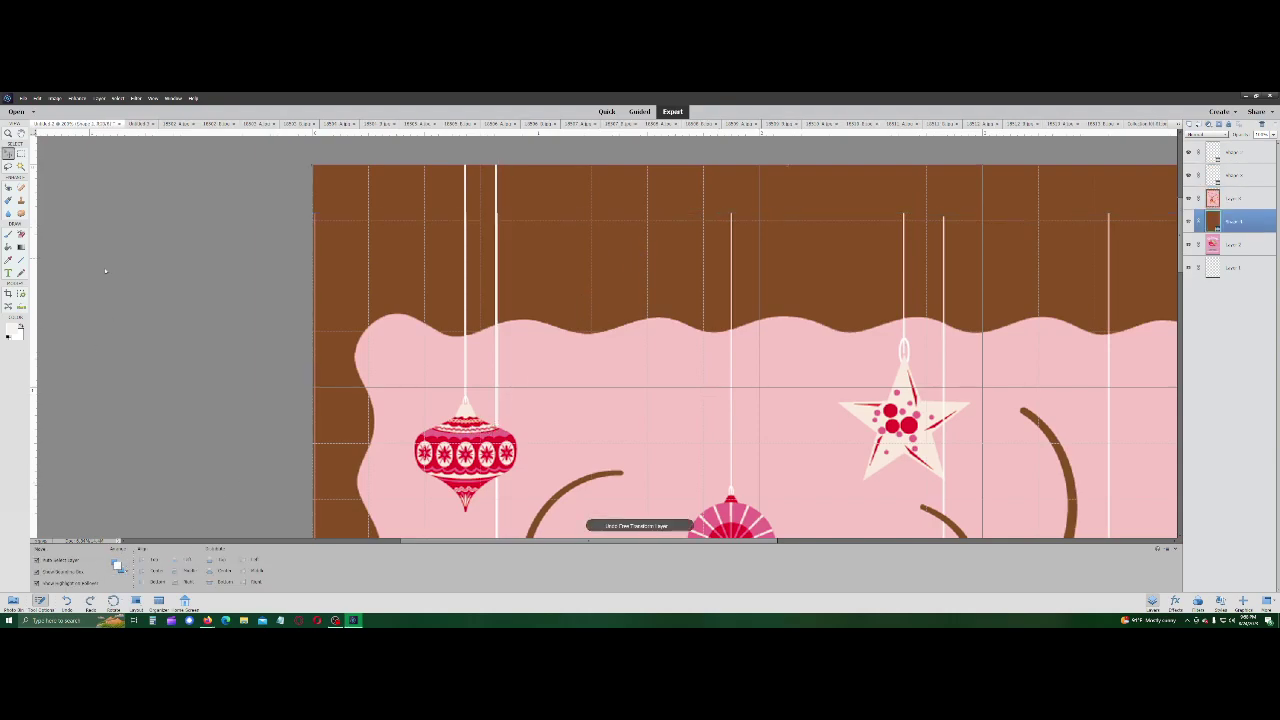
Step: Draw another vertical line from the canvas's upper edge into the pink area between the first two ornaments, and recolour it off-white
click(21, 260)
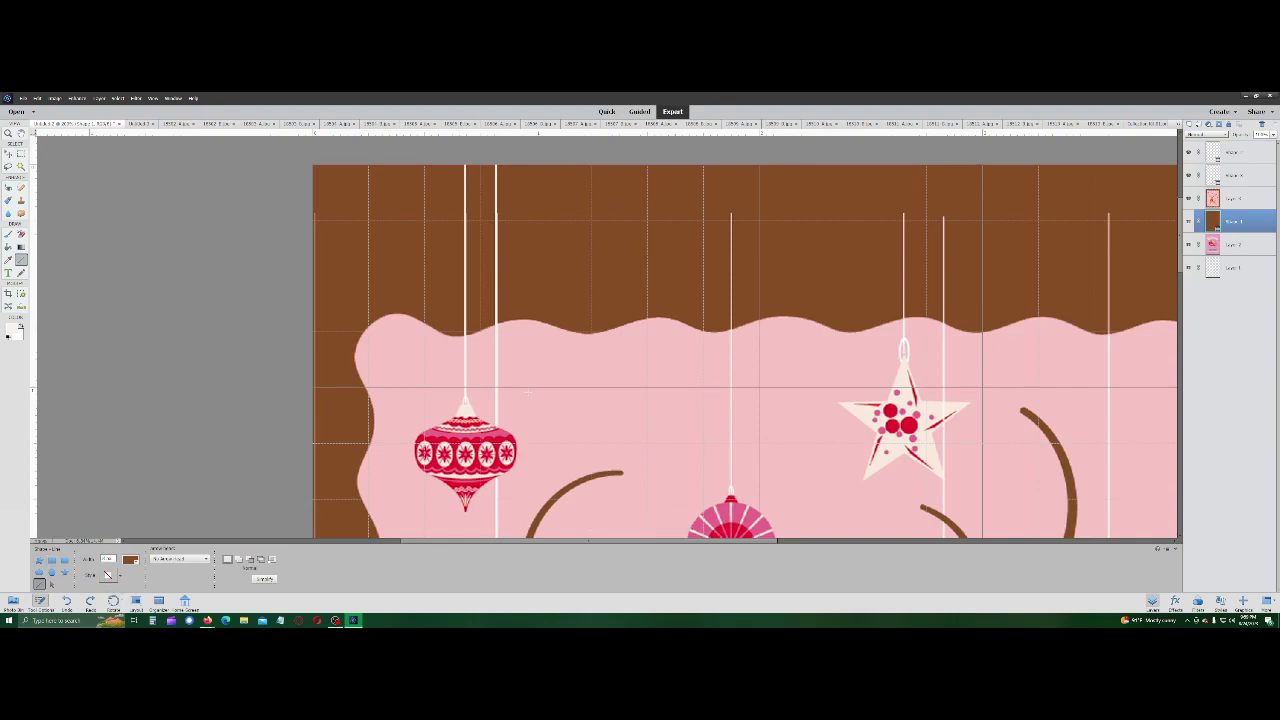
drag(590, 166, 590, 408)
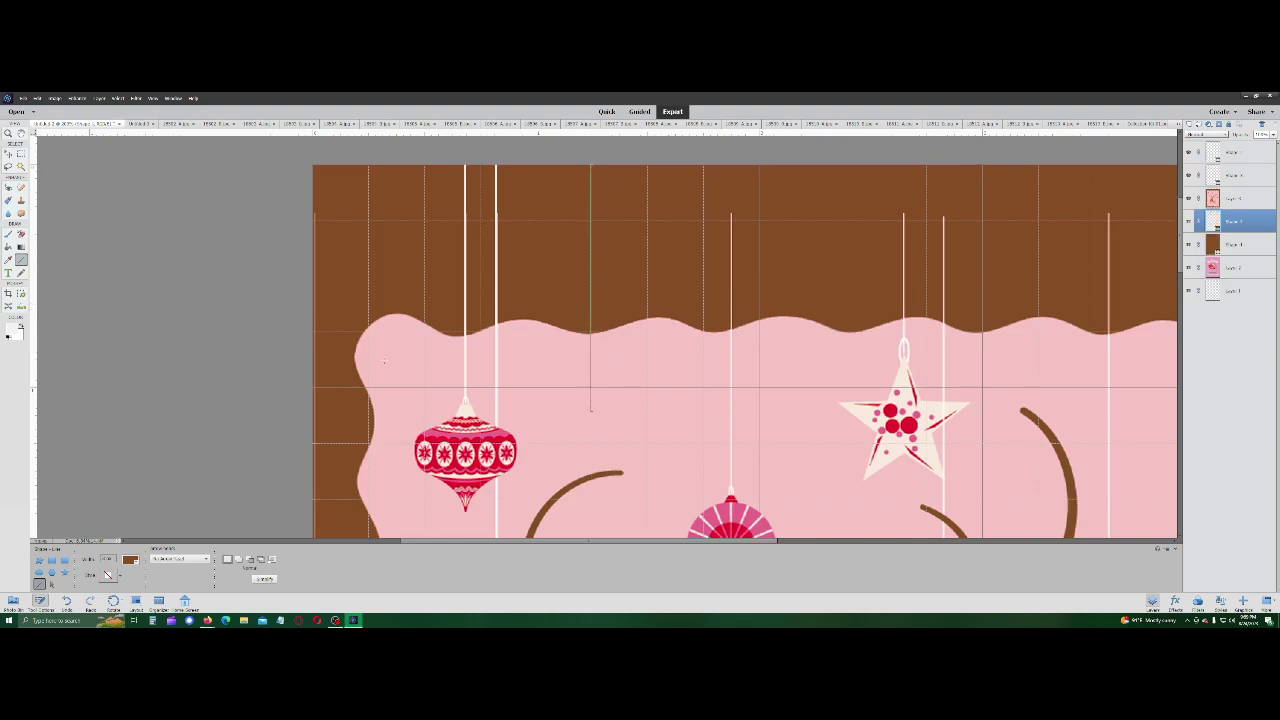
click(130, 560)
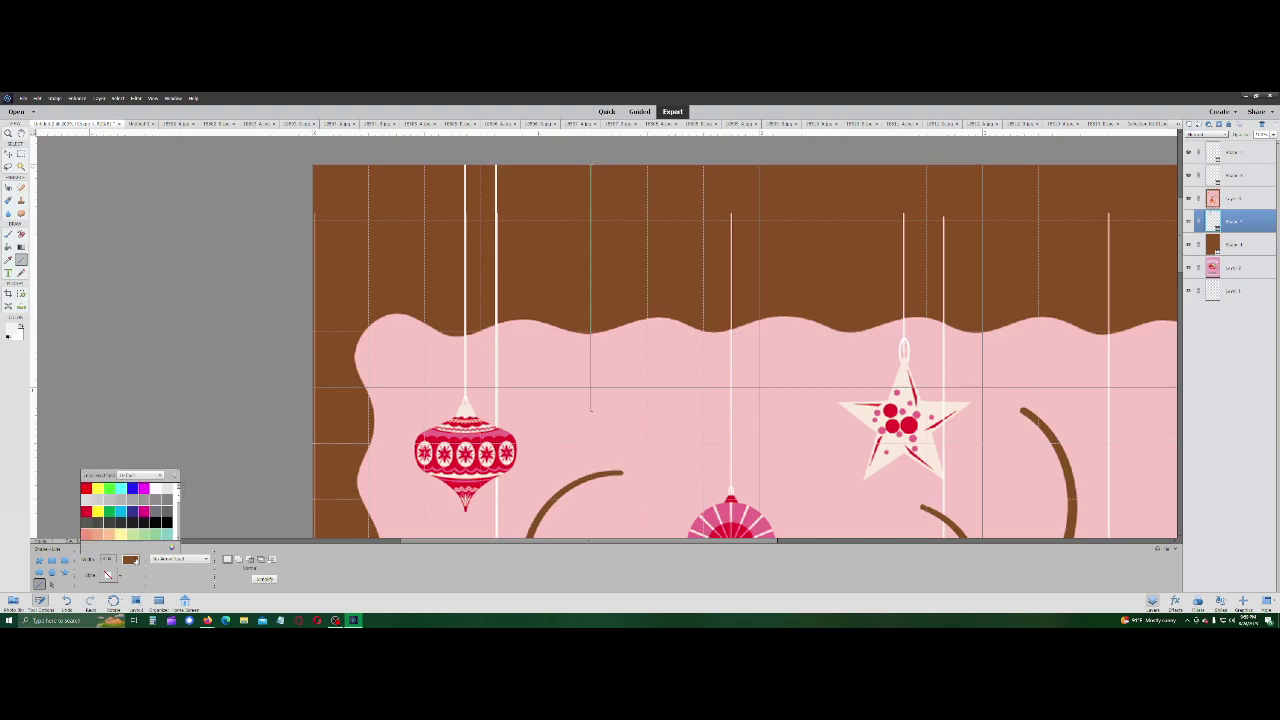
click(173, 475)
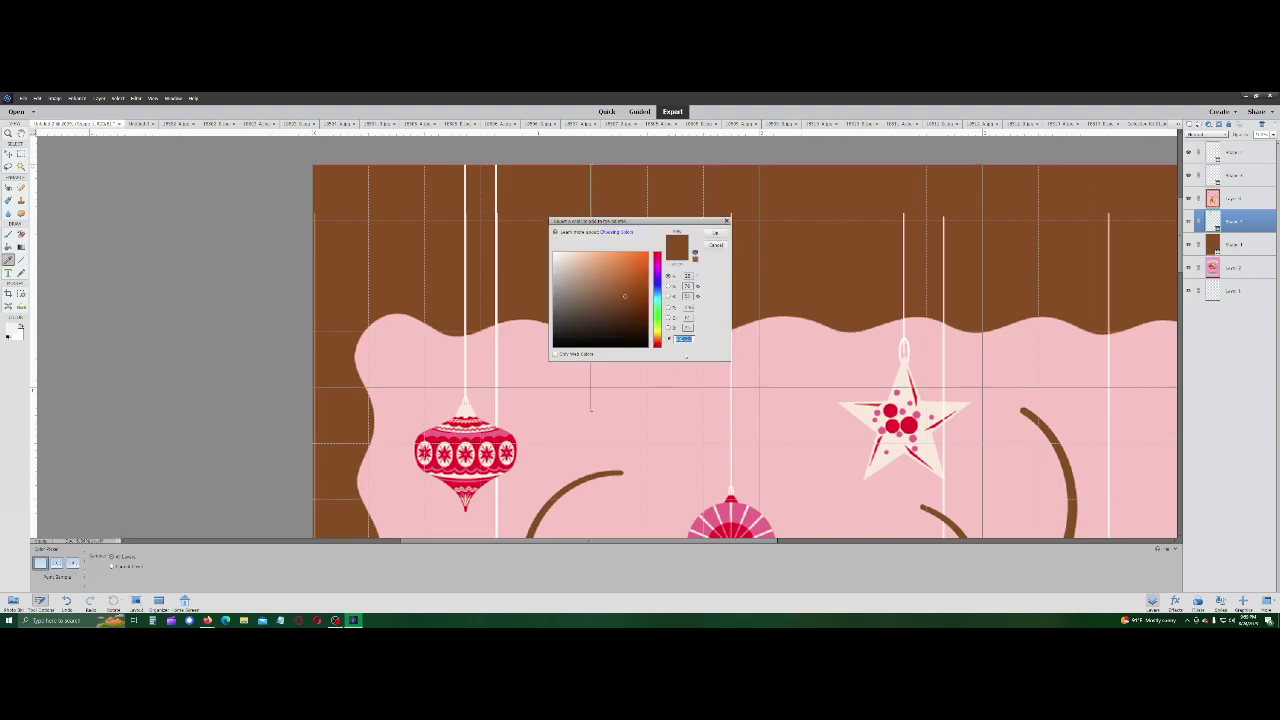
text(ffffff)
key(Return)
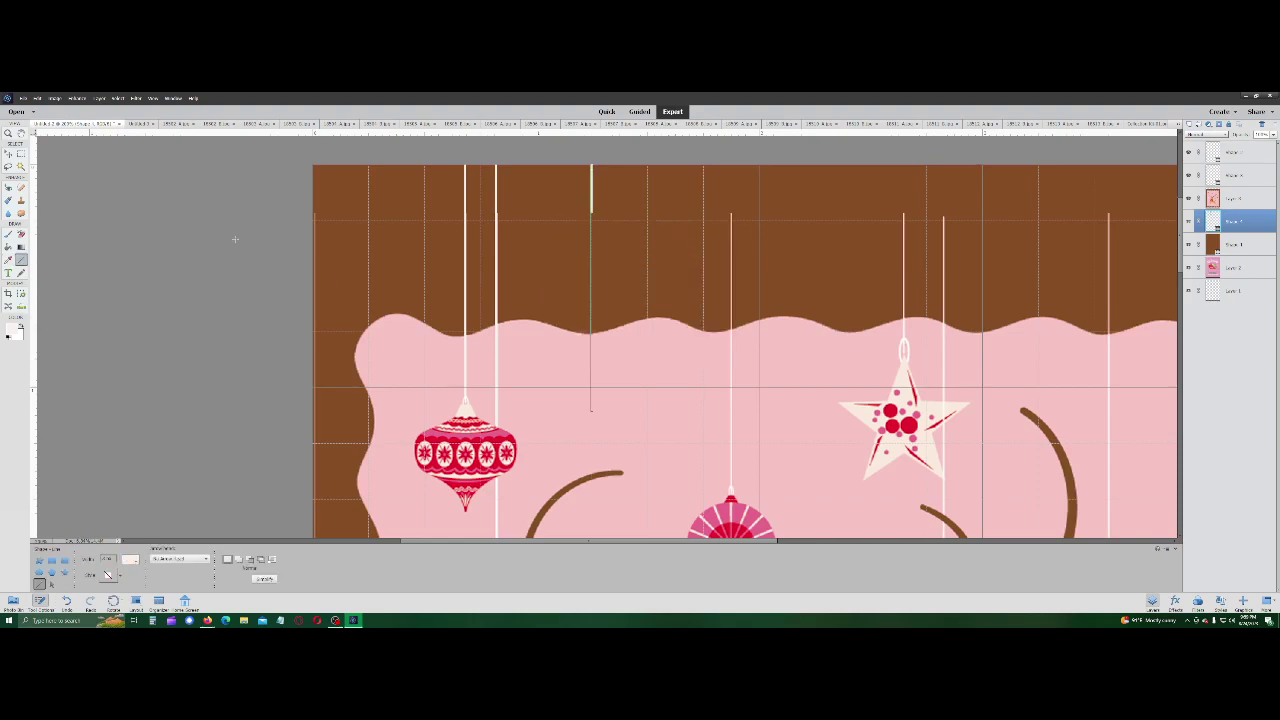
Step: Raise the new line's layer to the top of the layer stack, and move the line beside the second string
key(v)
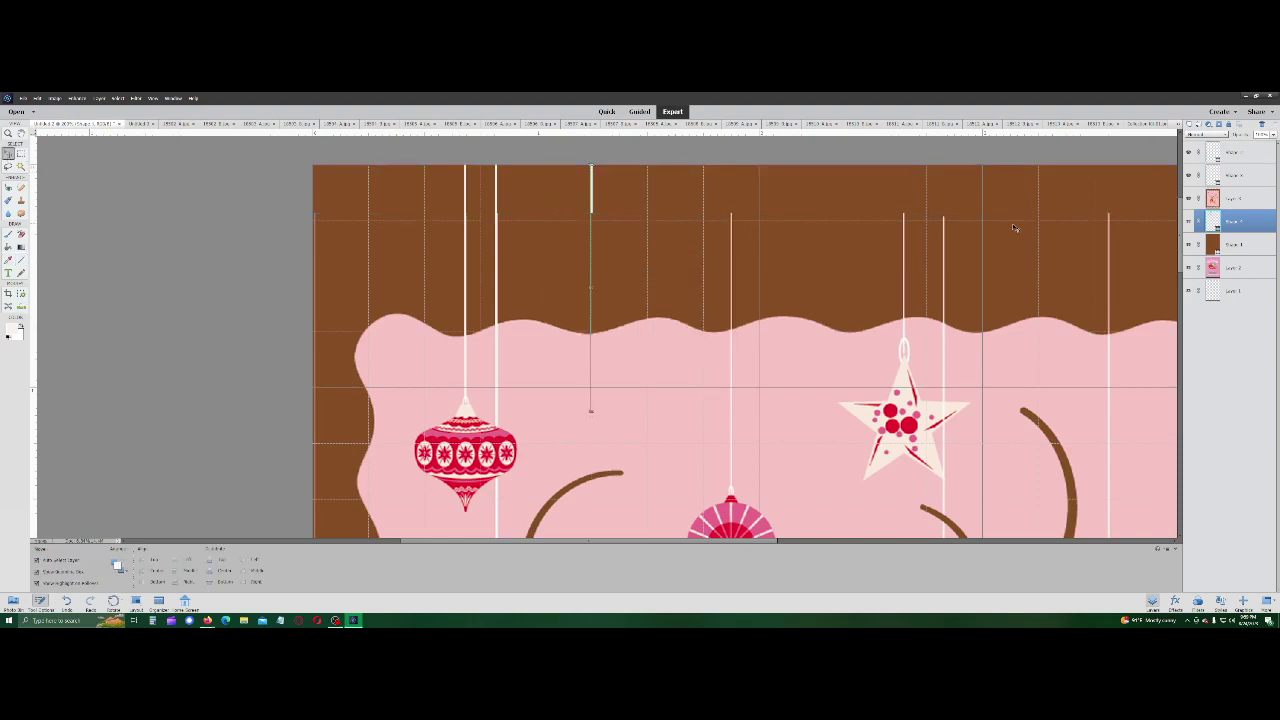
mouse_move(1232, 176)
mouse_down()
mouse_move(1235, 186)
mouse_move(1232, 152)
mouse_up()
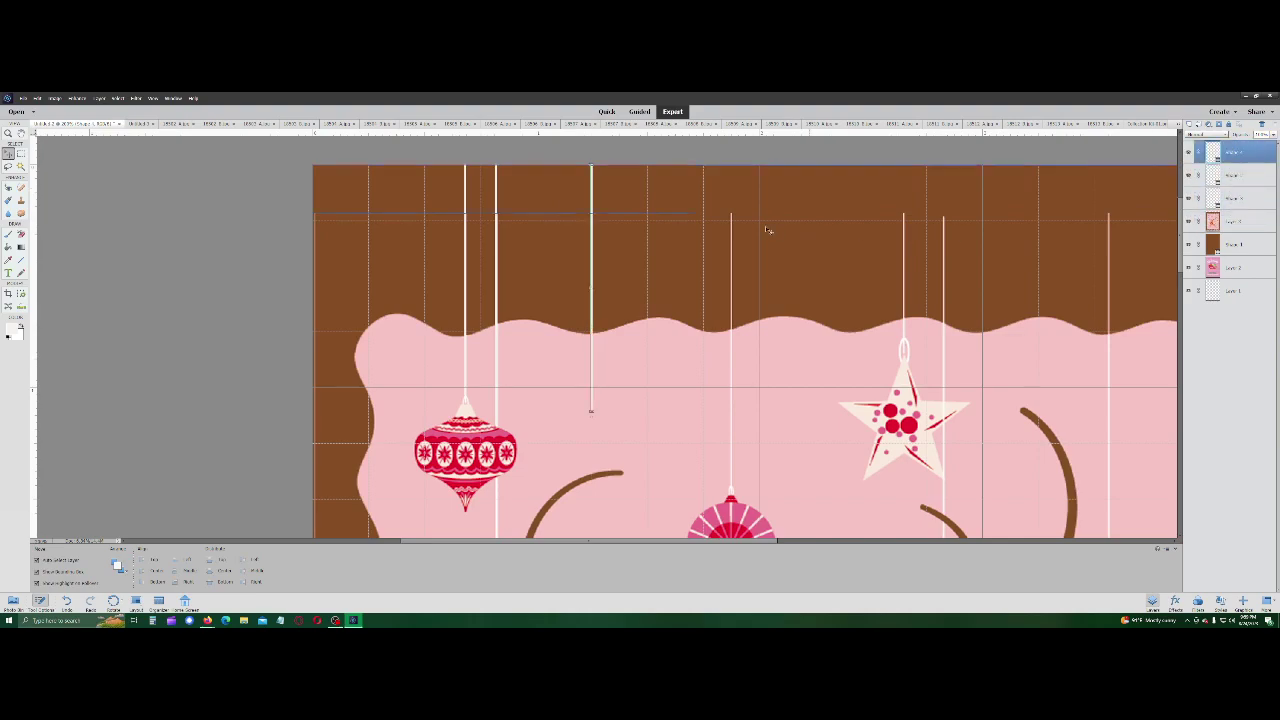
drag(591, 320, 511, 283)
Step: Delete the line layer over the first ornament's string, and start but cancel deleting the second line's layer
click(1230, 176)
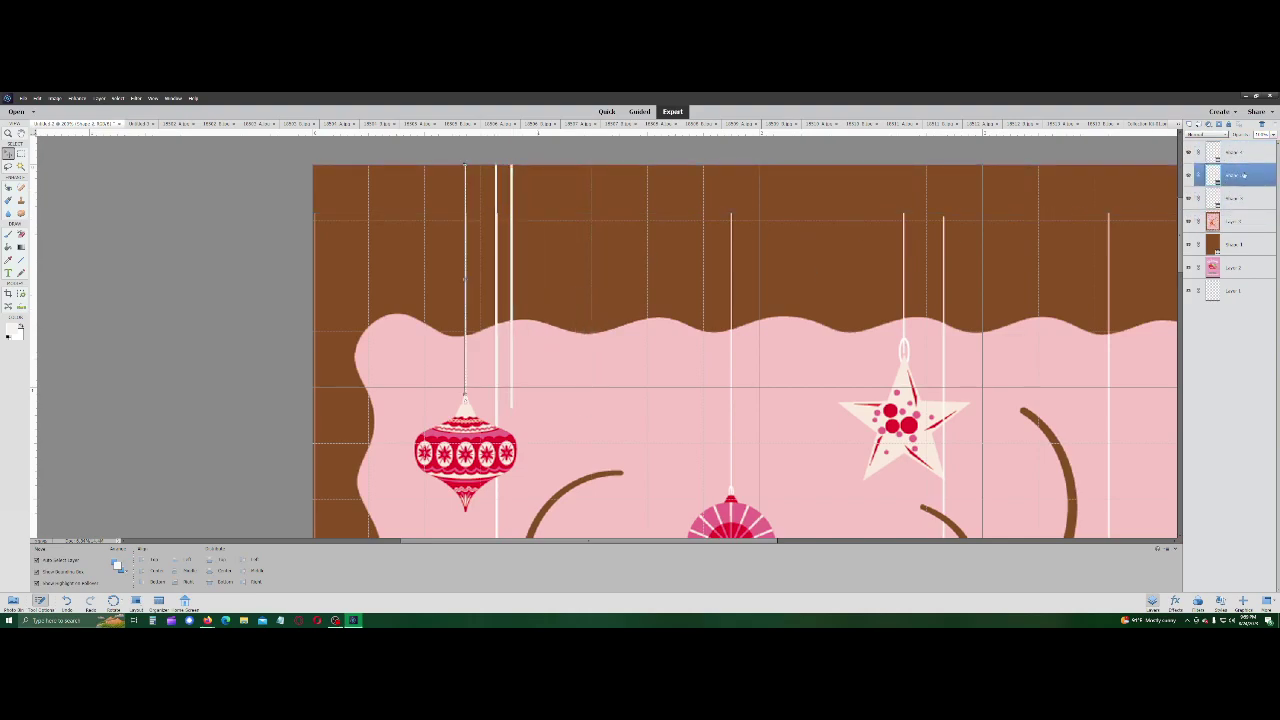
scroll(1000, 317, up, 3)
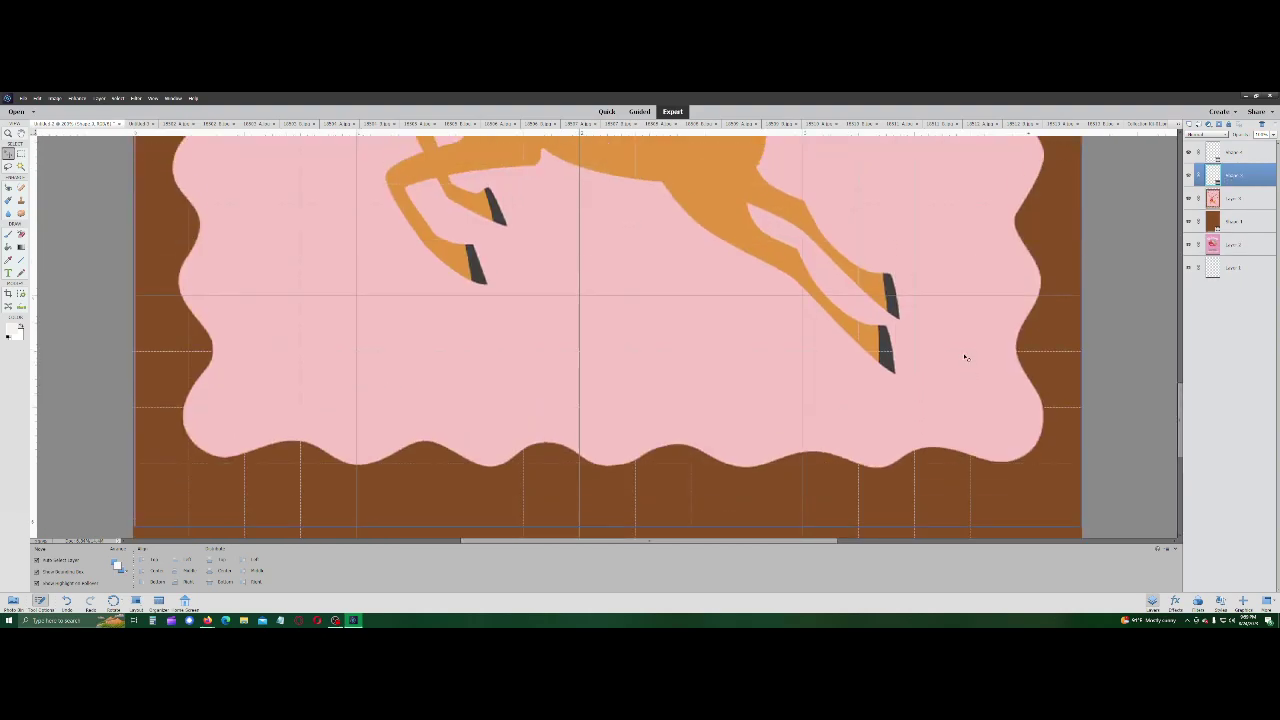
drag(1186, 423, 1183, 245)
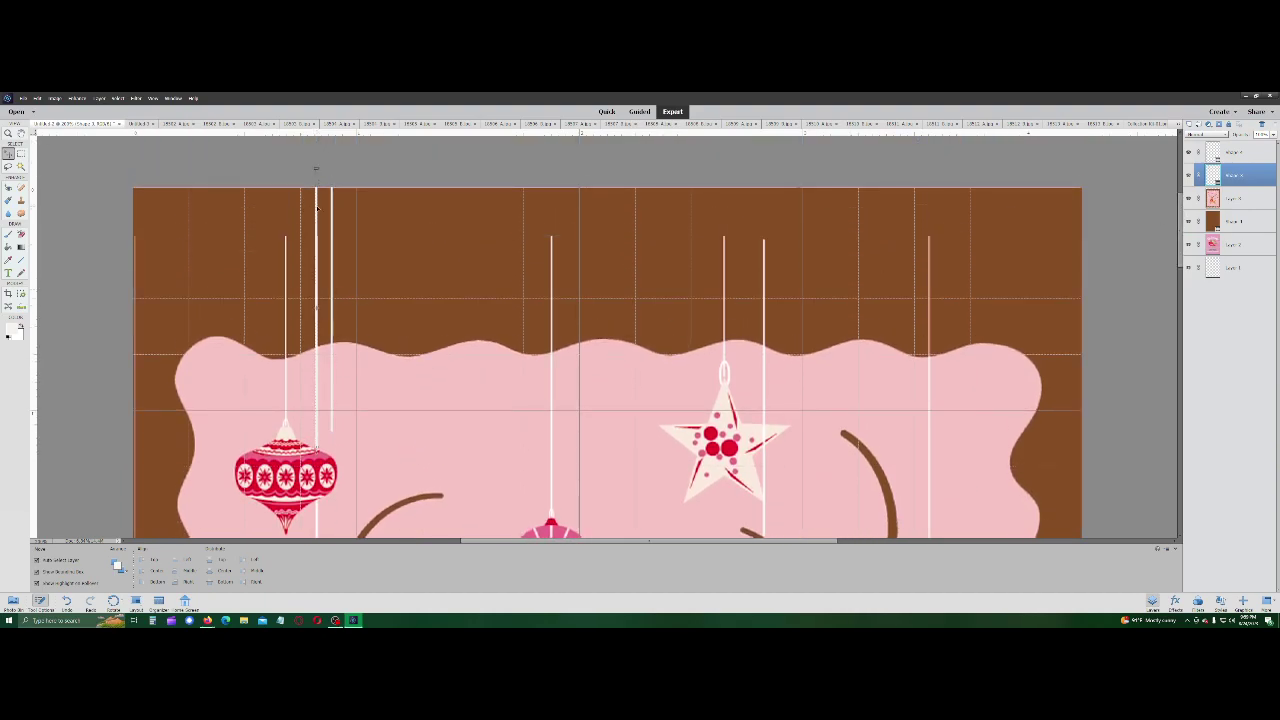
key(Delete)
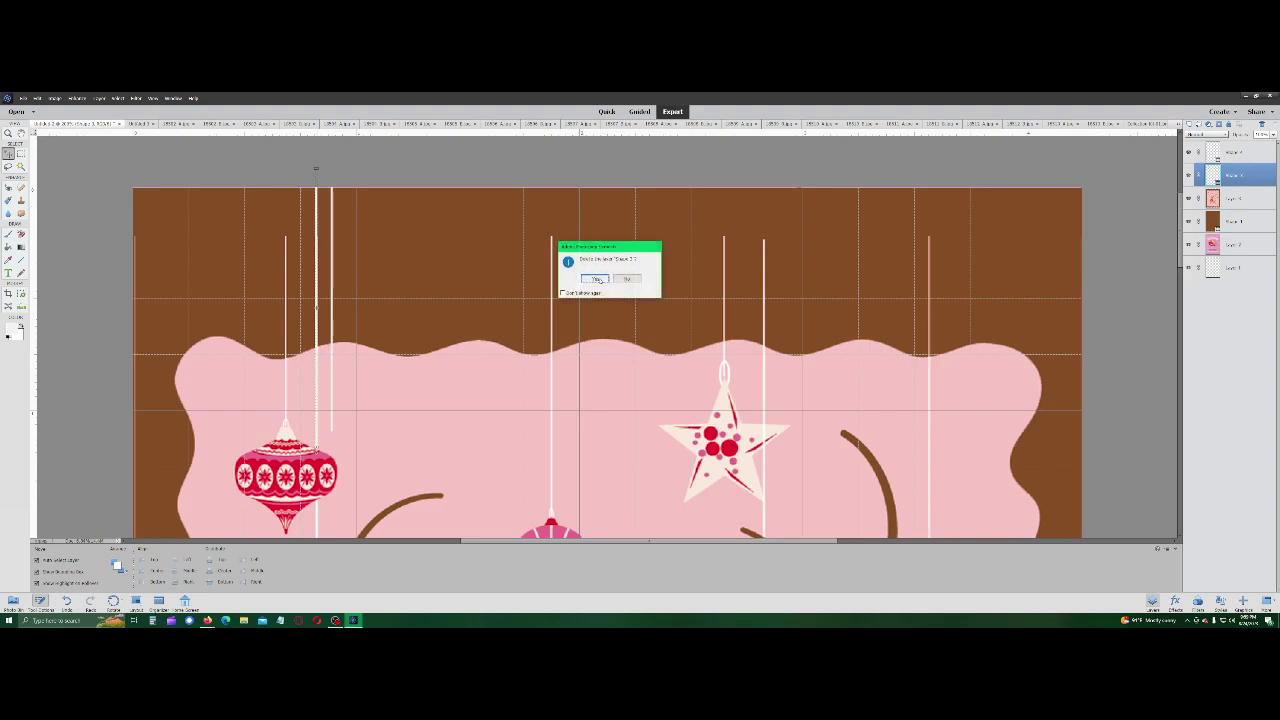
click(628, 279)
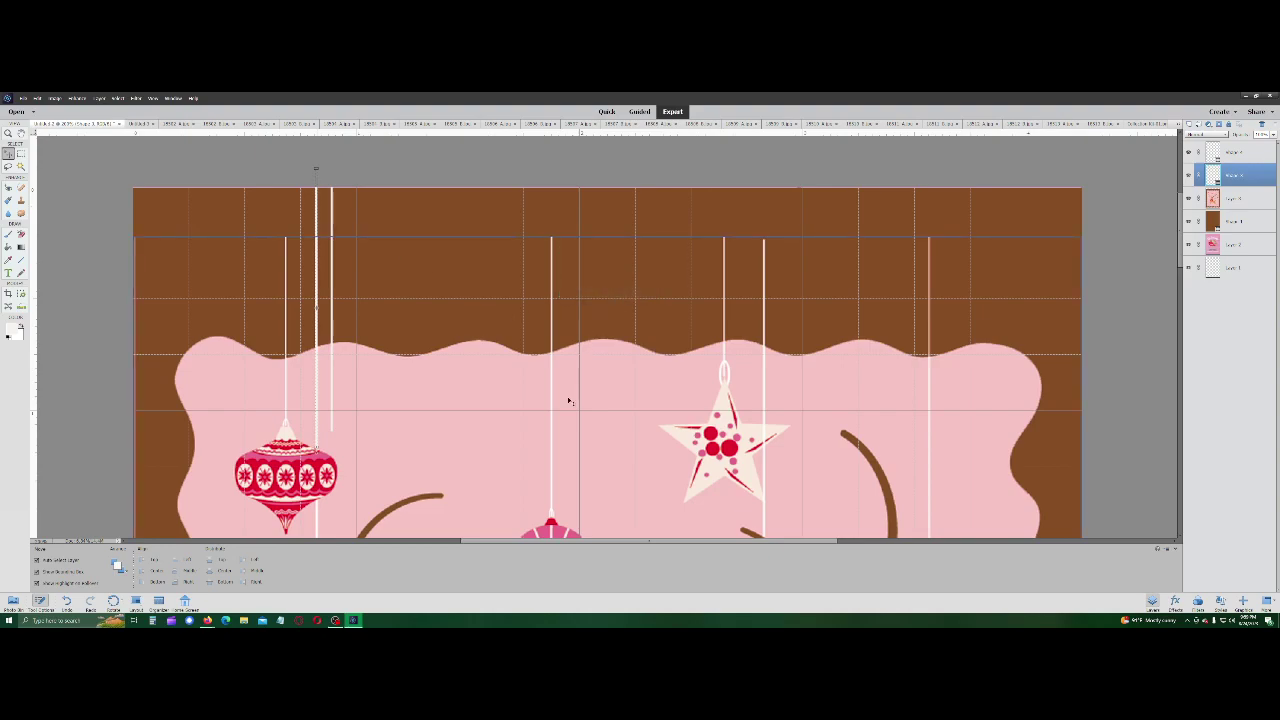
Step: Undo the deletion of the first ornament's line layer, and delete the old line layer over the second string
key(ctrl+z)
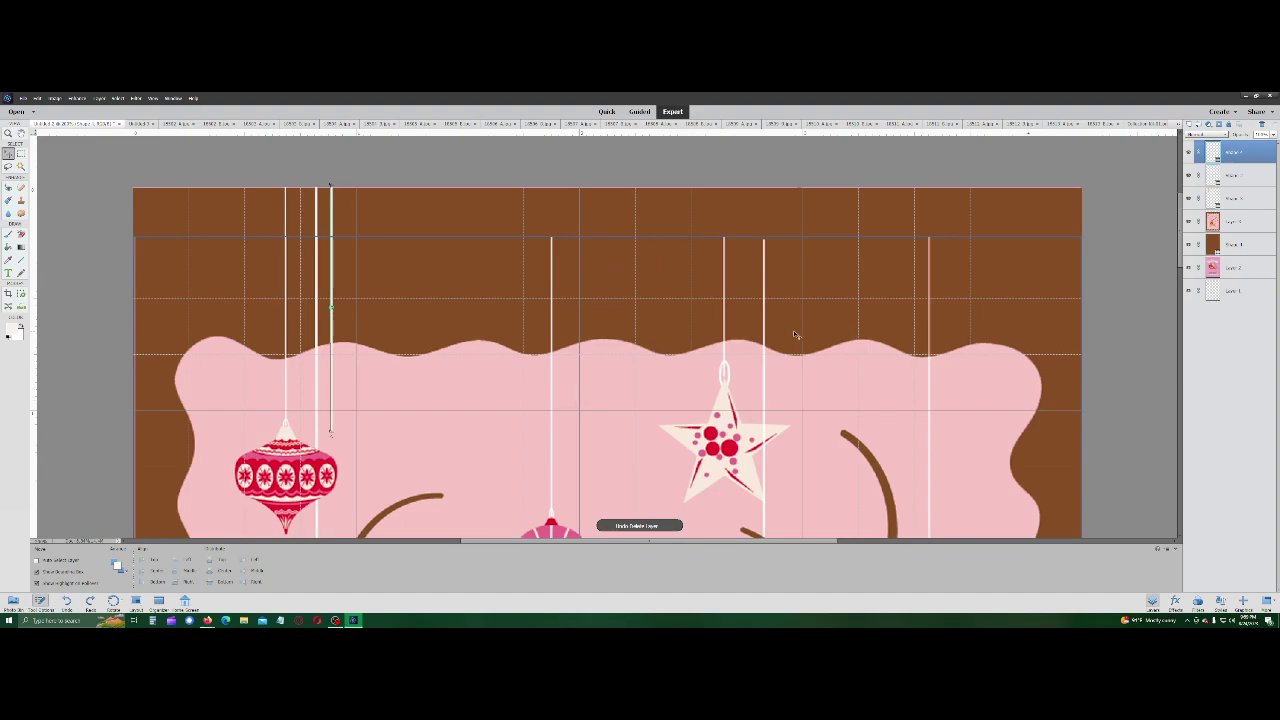
click(316, 212)
key(Delete)
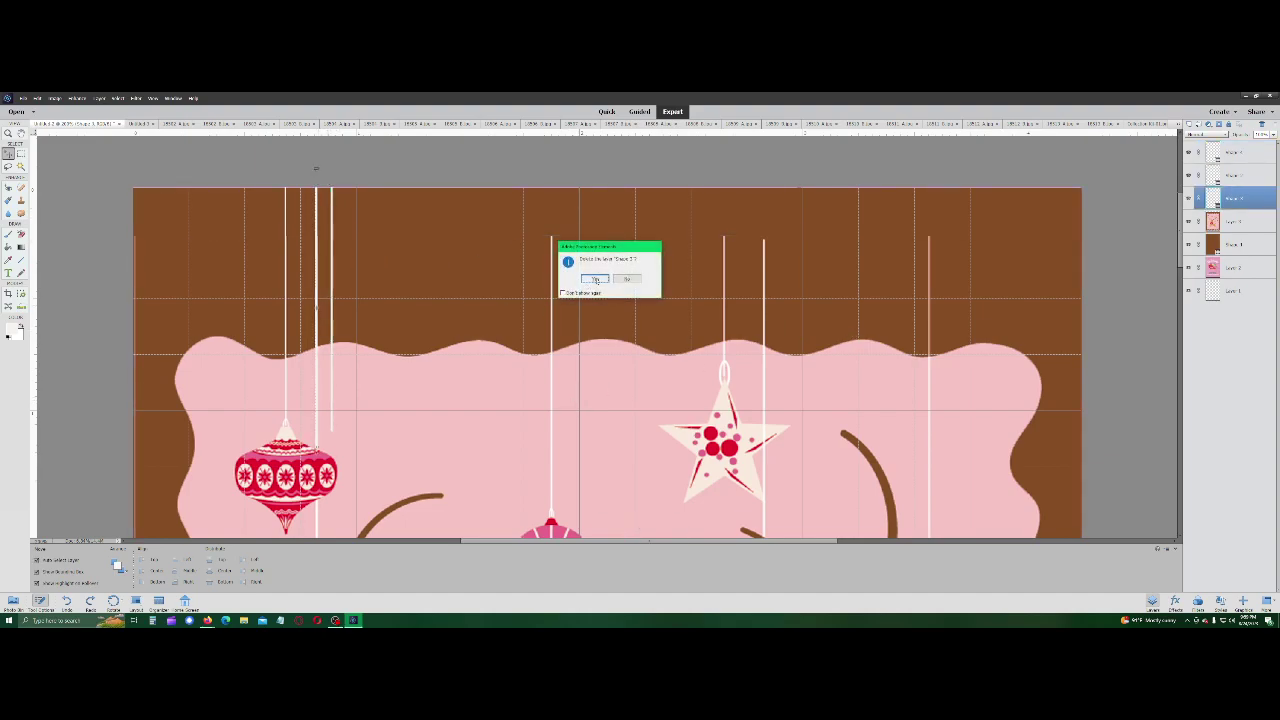
key(Return)
Step: Move the newest line onto the second string and stretch its lower end slightly downward
drag(335, 215, 320, 212)
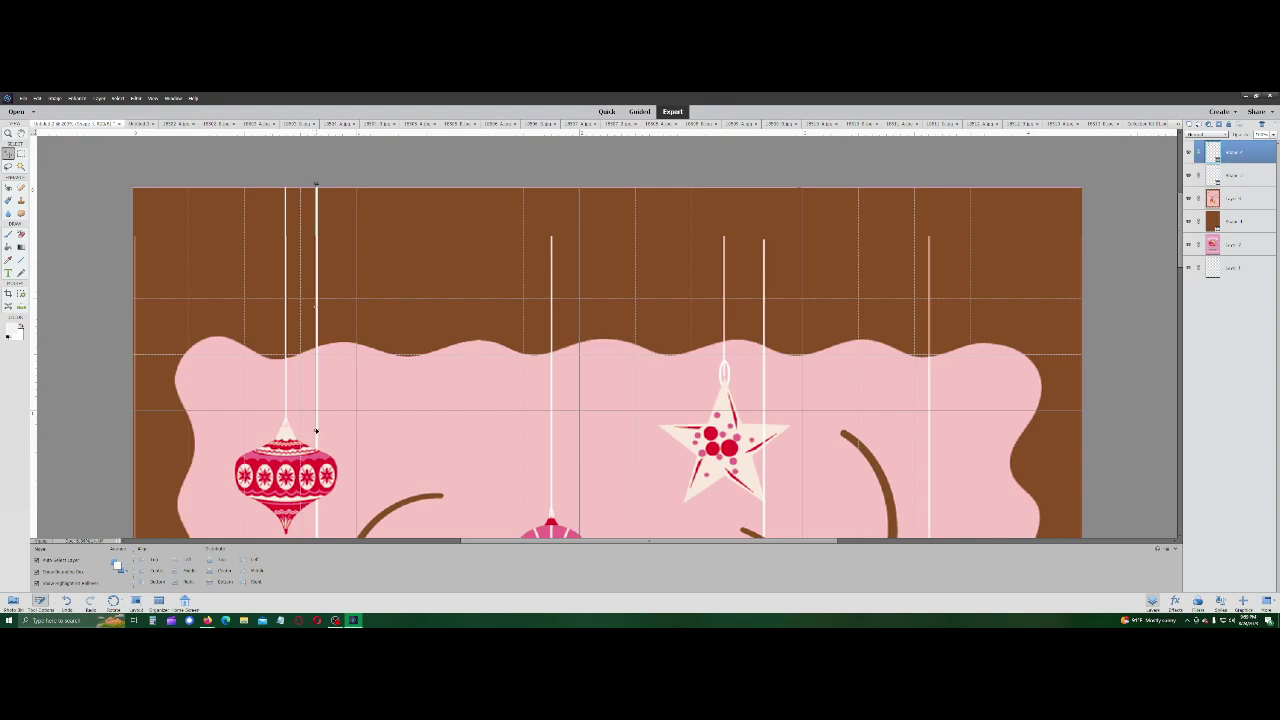
drag(315, 432, 316, 451)
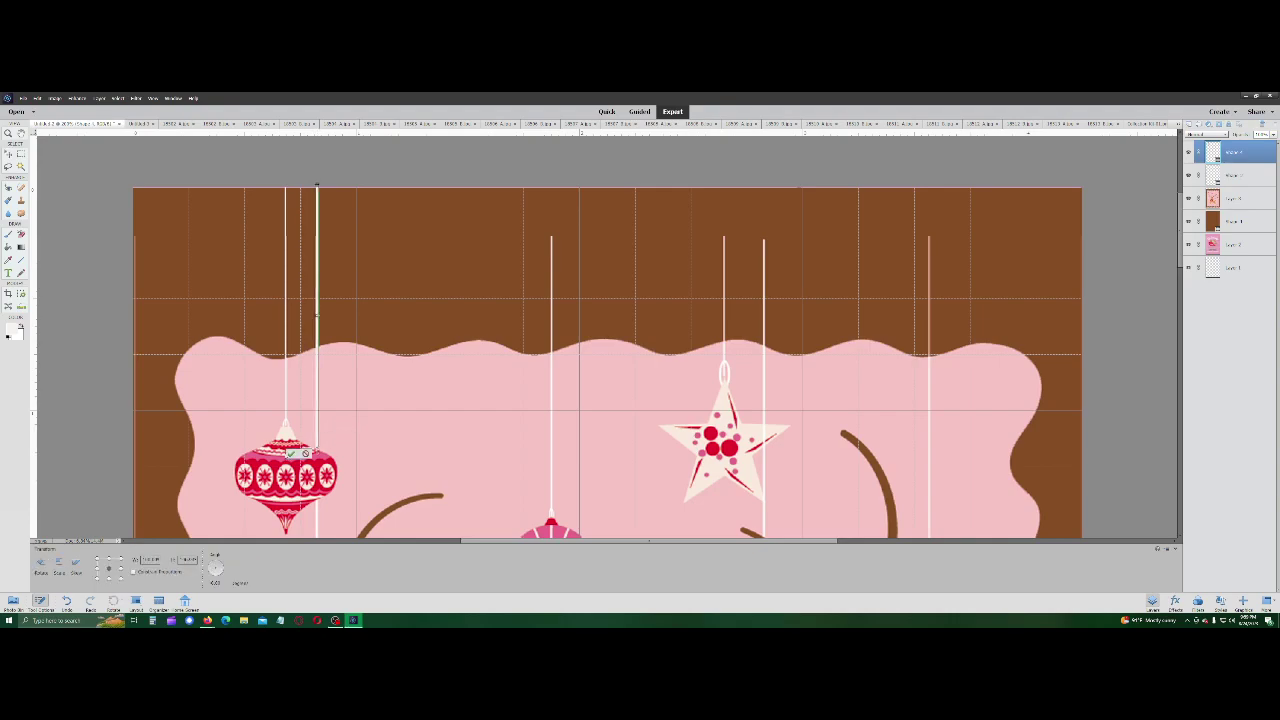
key(Return)
click(451, 306)
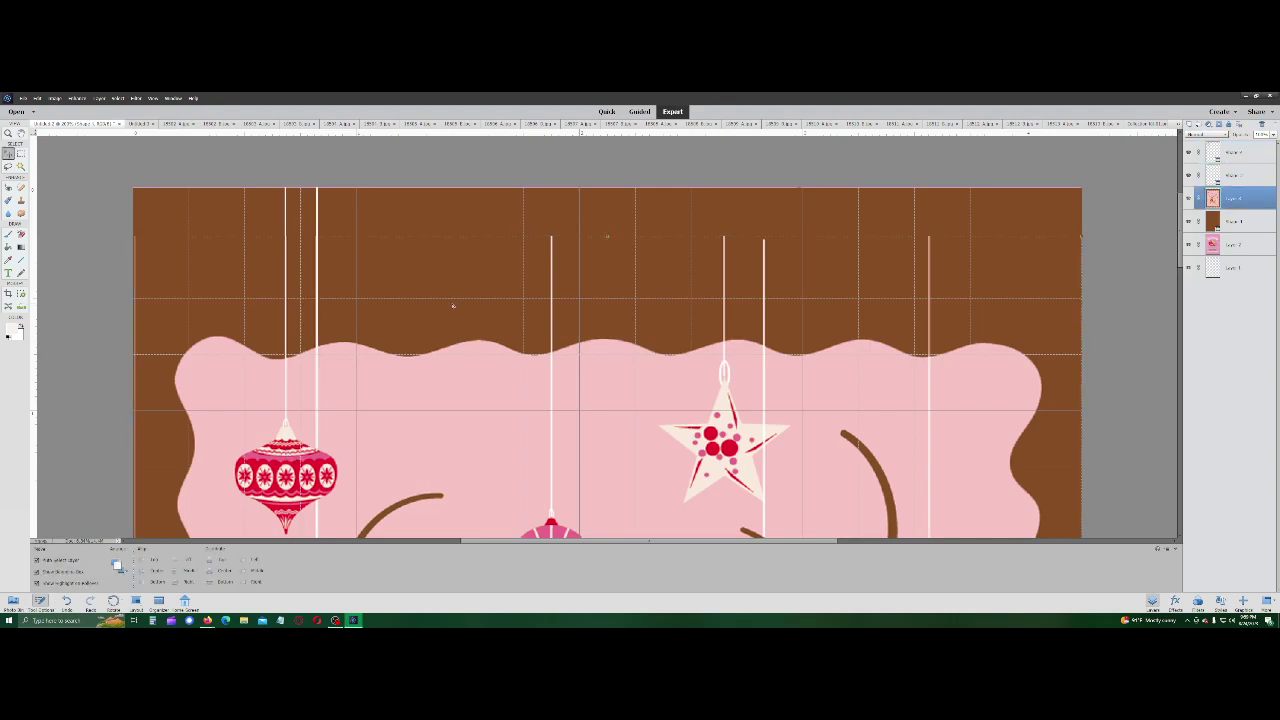
click(447, 236)
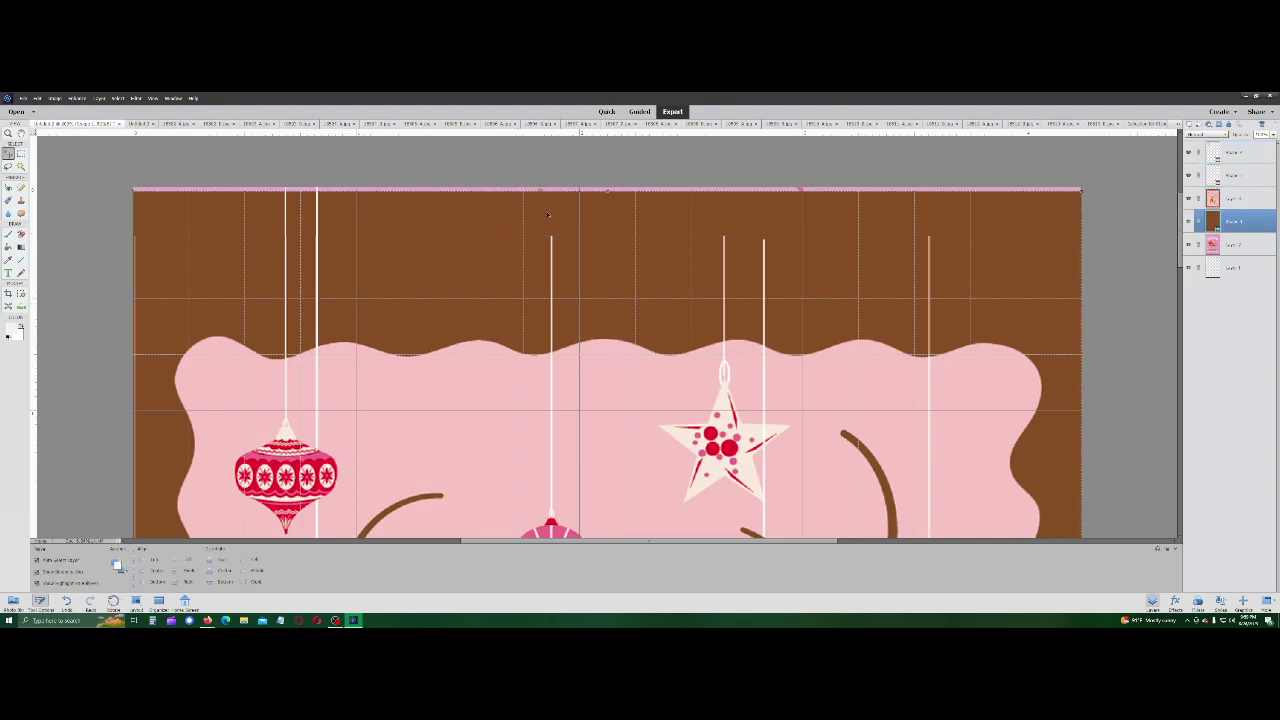
key(ctrl+z)
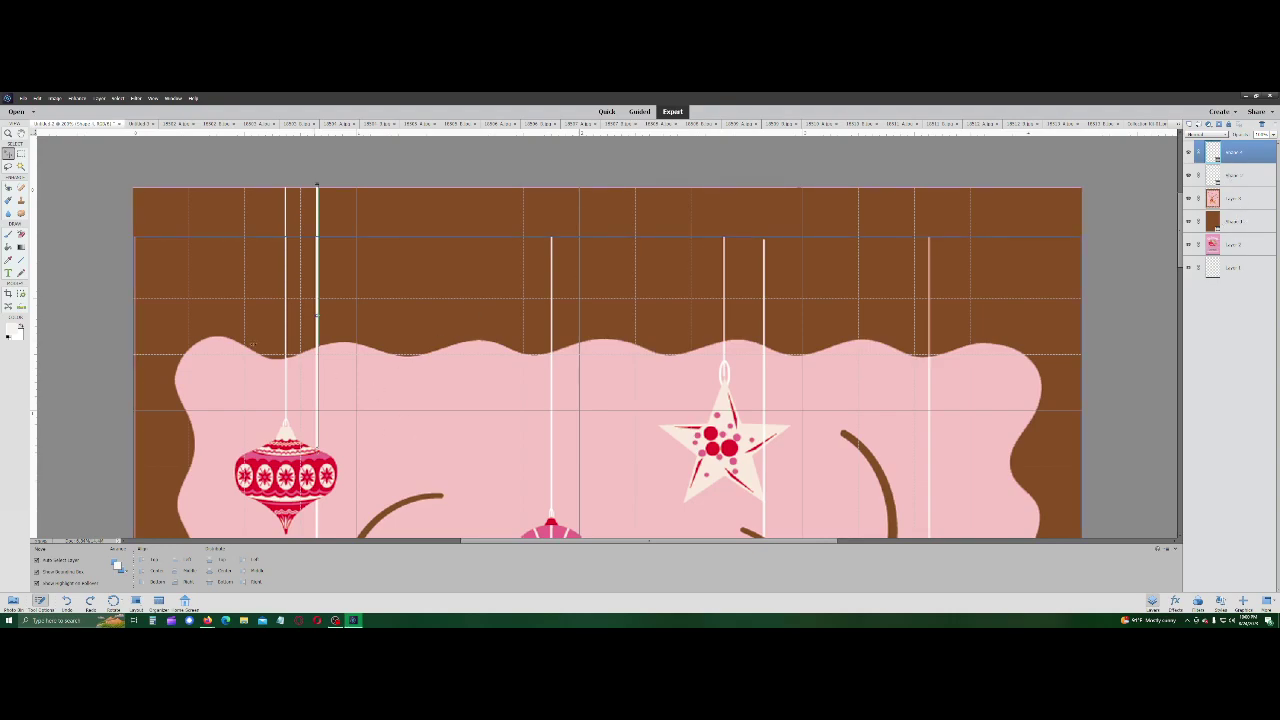
drag(355, 313, 359, 311)
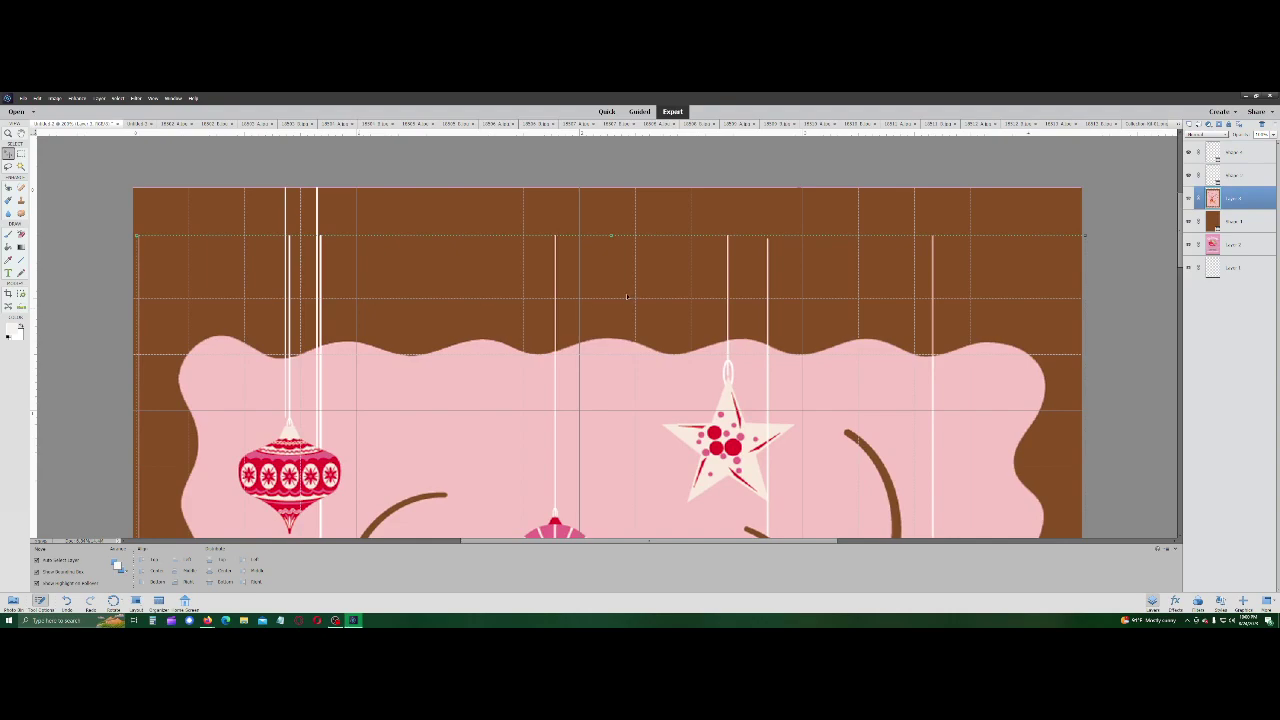
key(ctrl+z)
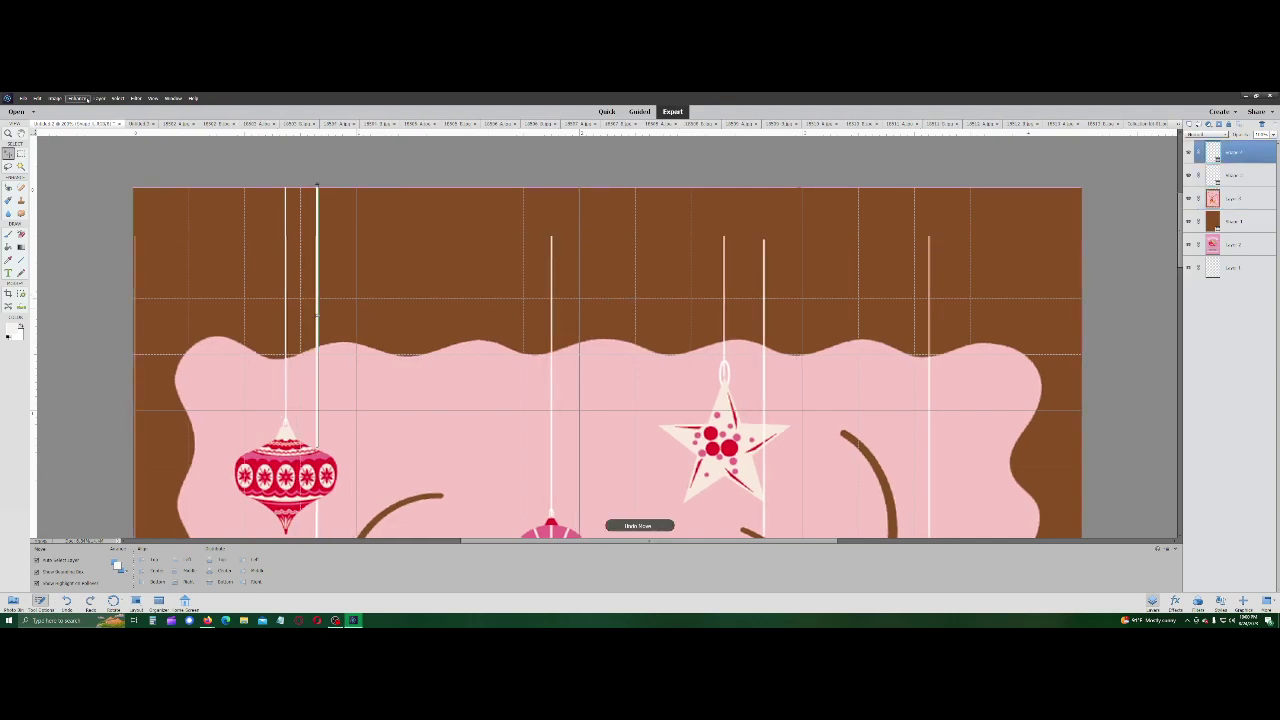
Step: Flatten the image and convert the resulting background into a regular layer
click(100, 98)
click(110, 260)
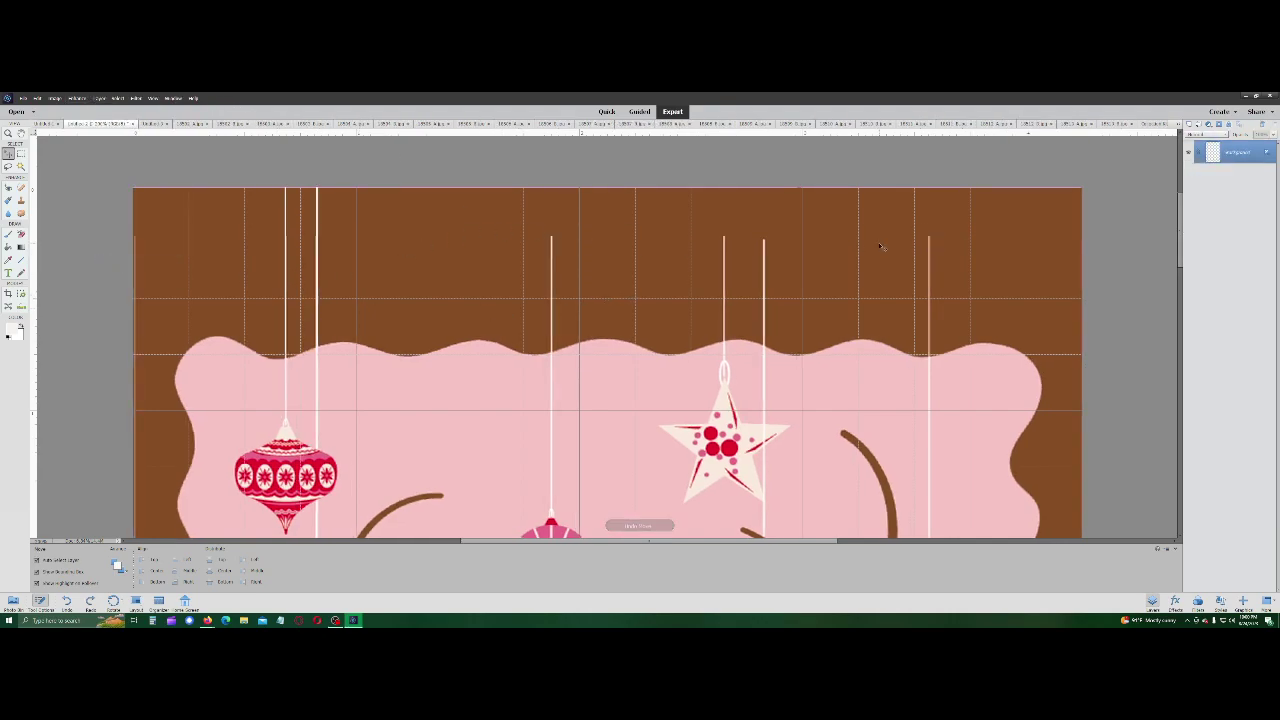
double_click(1240, 152)
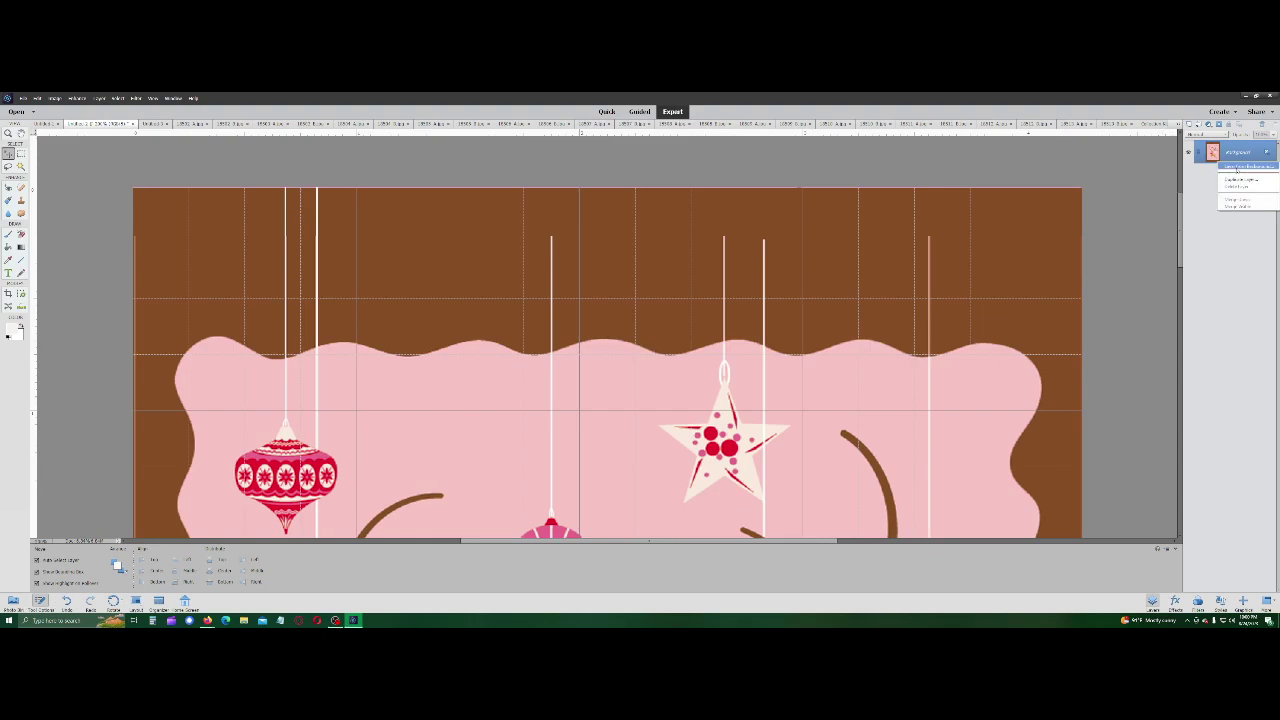
click(706, 264)
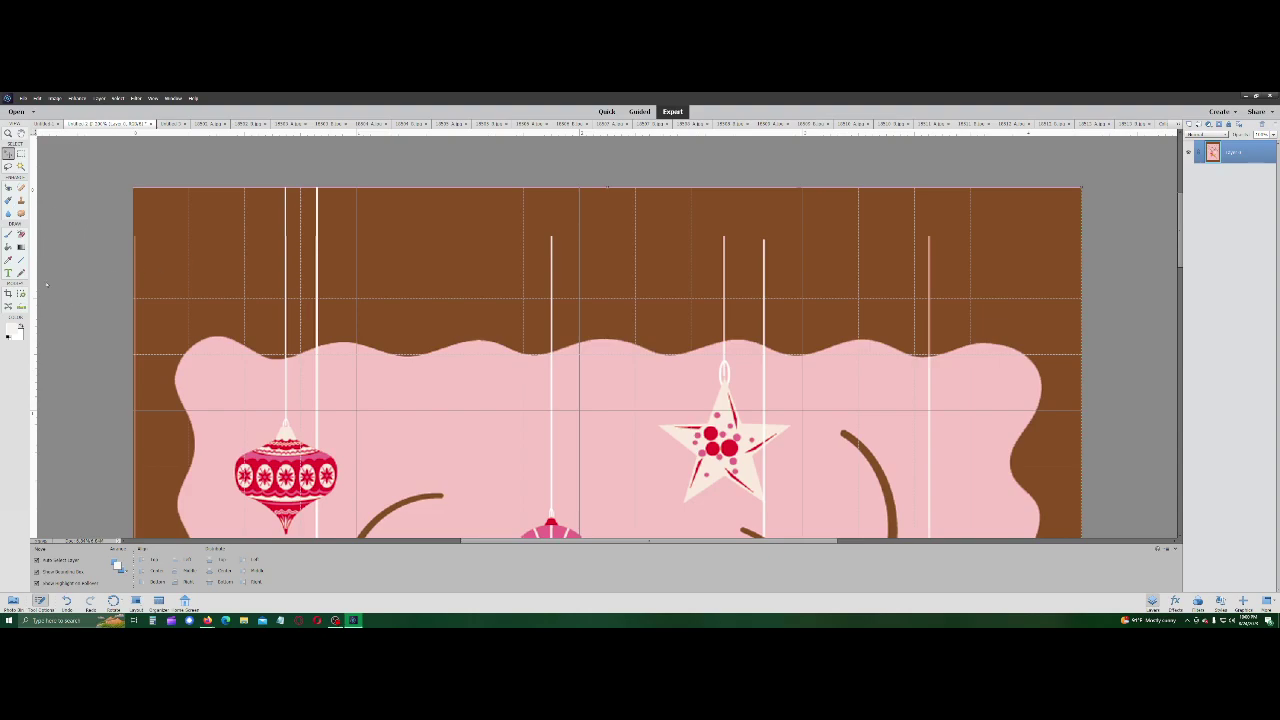
Step: Draw a vertical line of width 5 from the canvas's upper edge, and align it over the round pink ornament's string
click(21, 259)
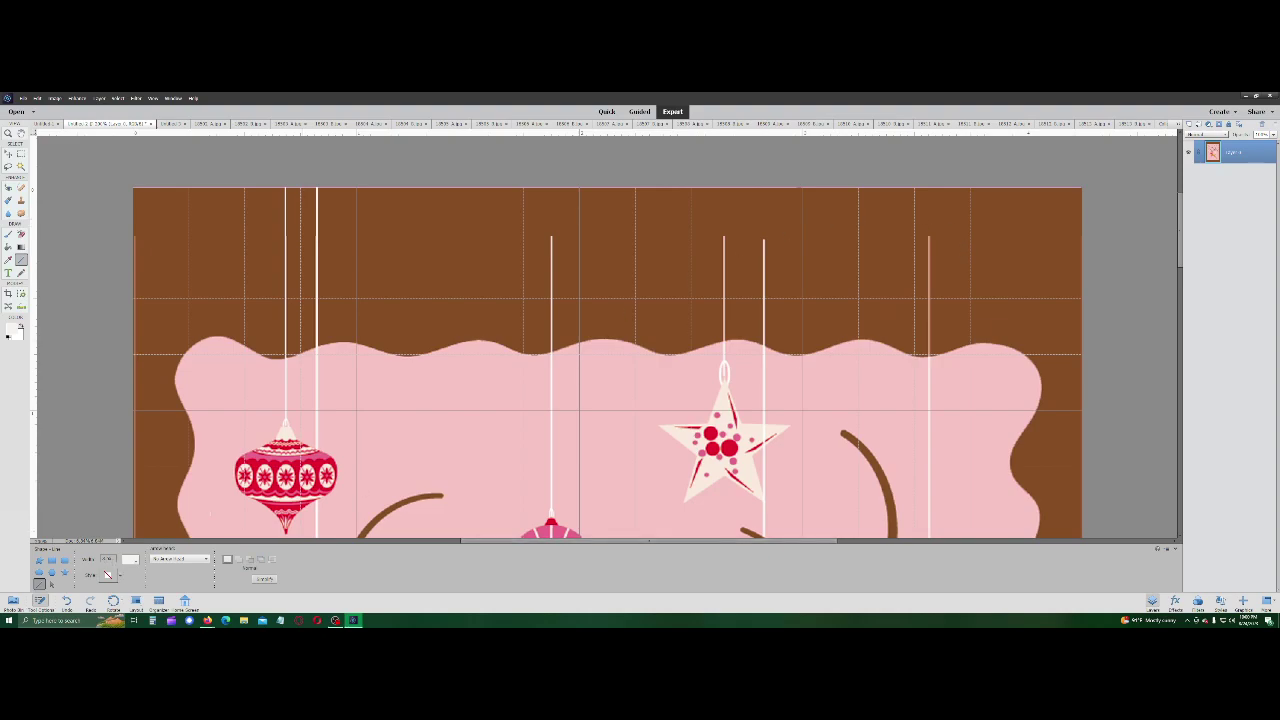
text(5)
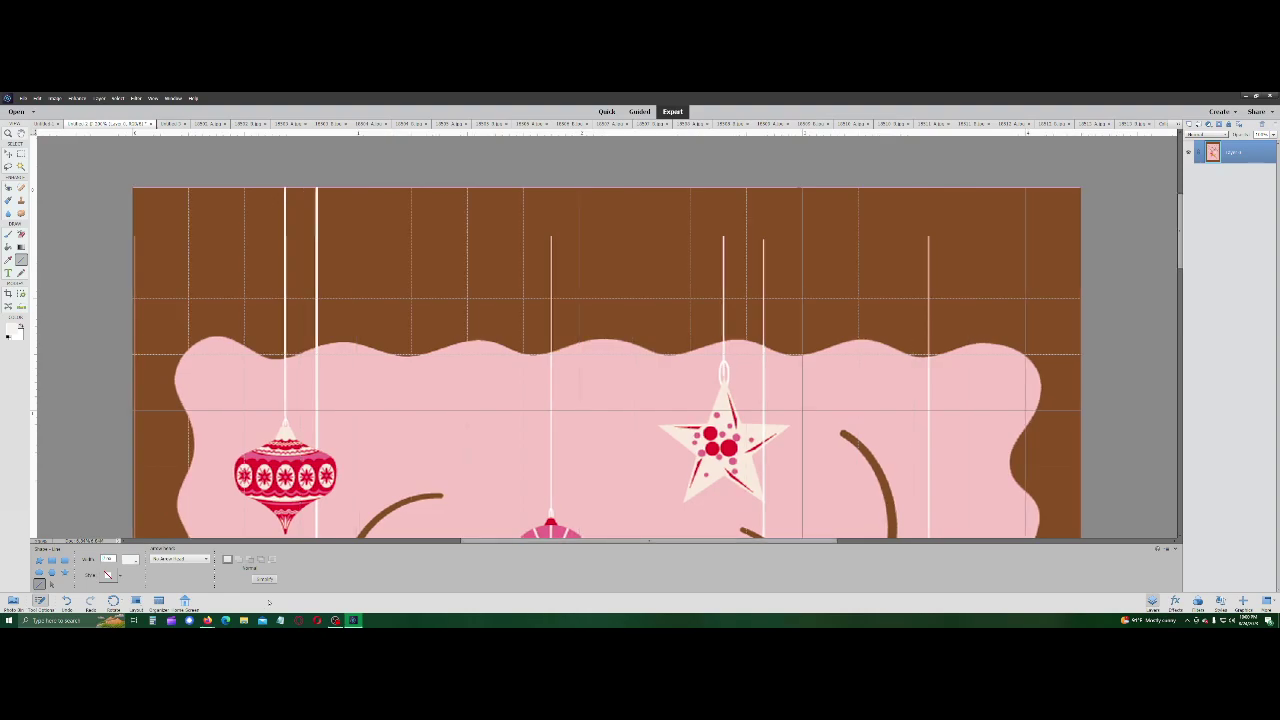
drag(523, 188, 524, 528)
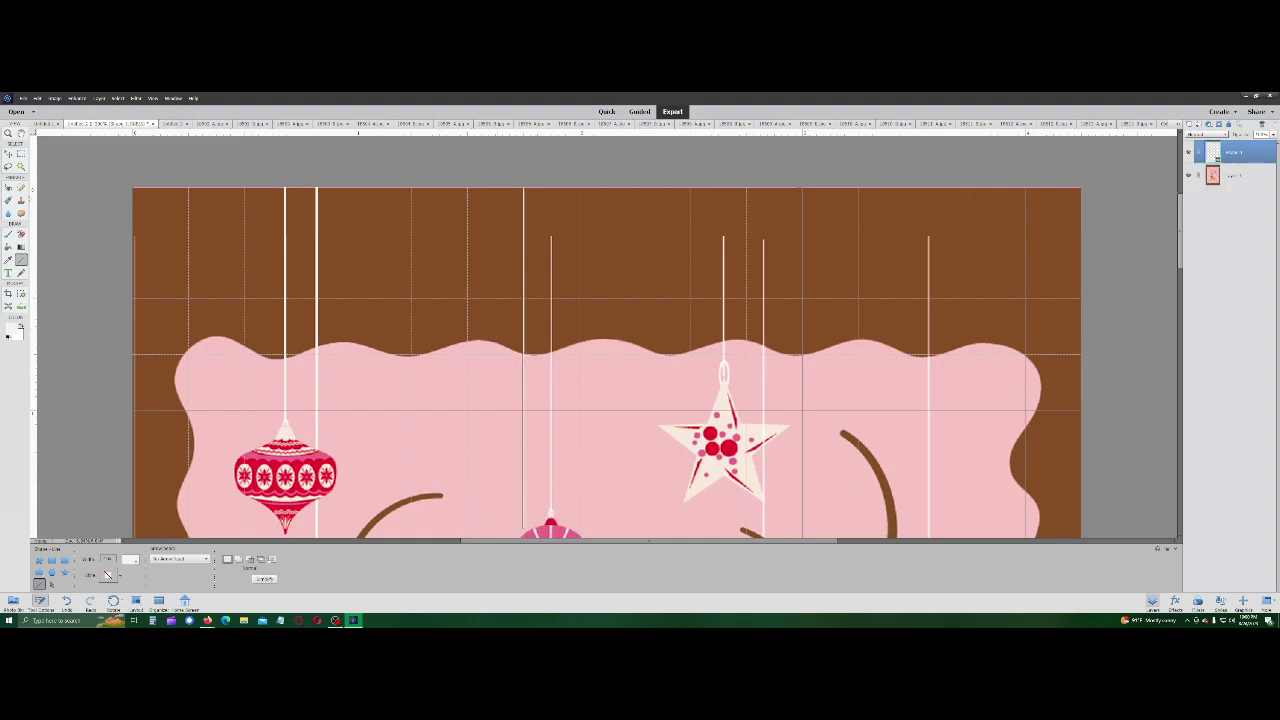
key(v)
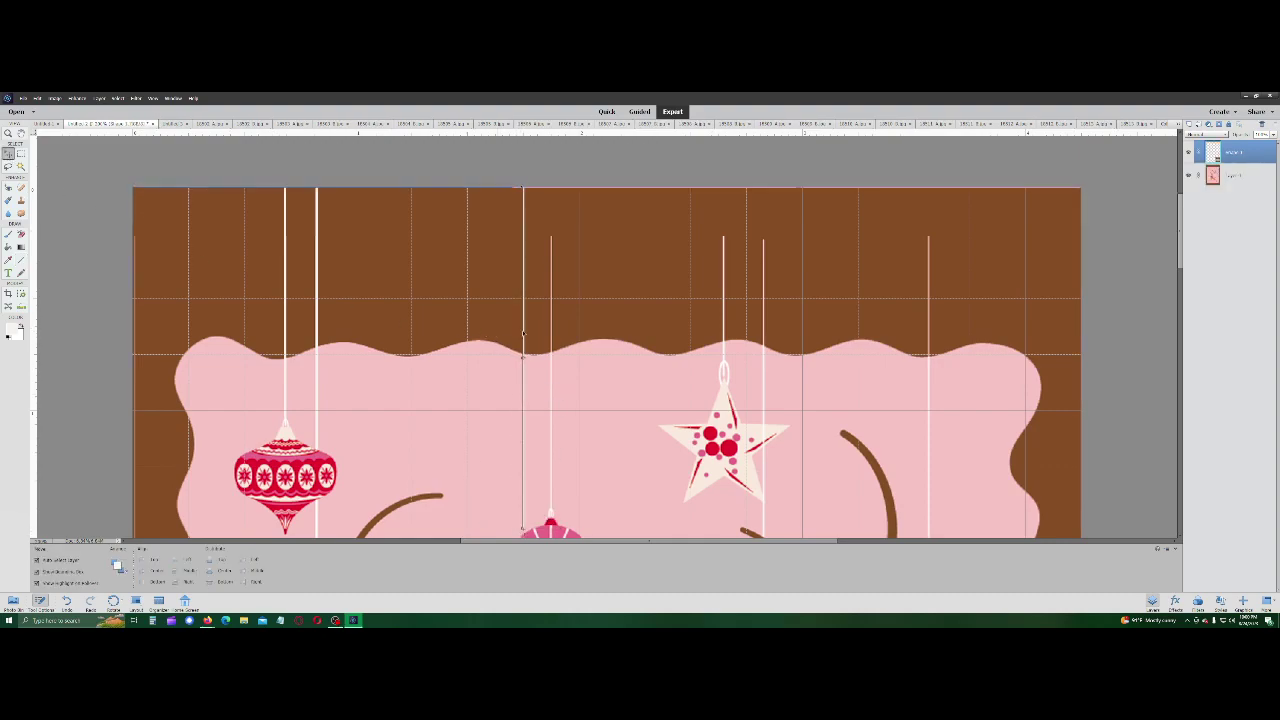
drag(523, 333, 551, 313)
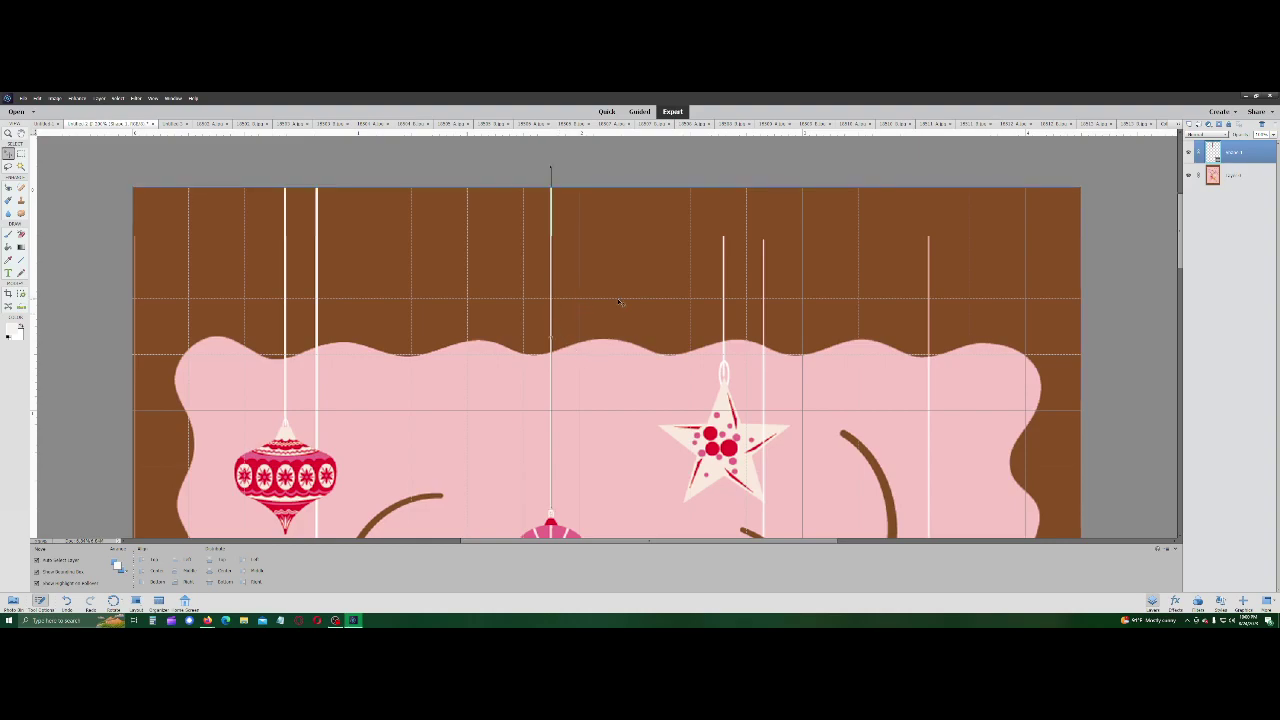
key(alt+bracketleft)
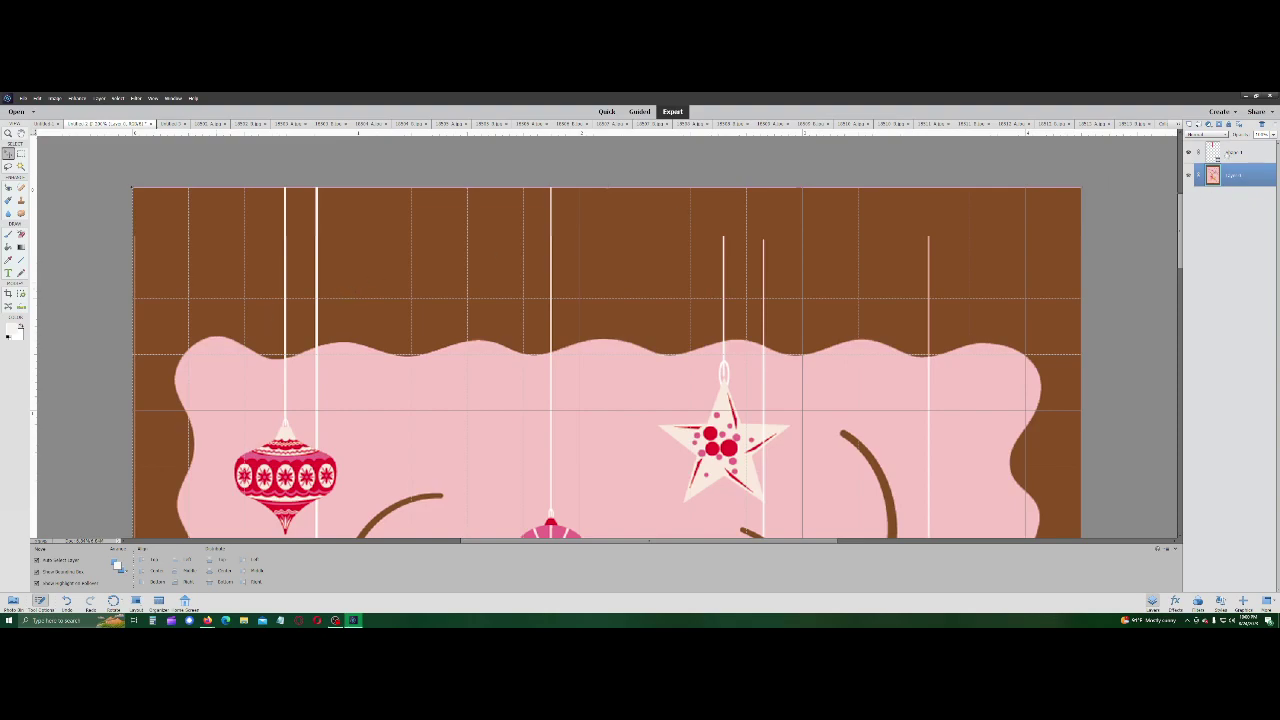
Step: Duplicate the new line's layer and place the copy over the upper star ornament's string
right_click(1228, 152)
click(1258, 182)
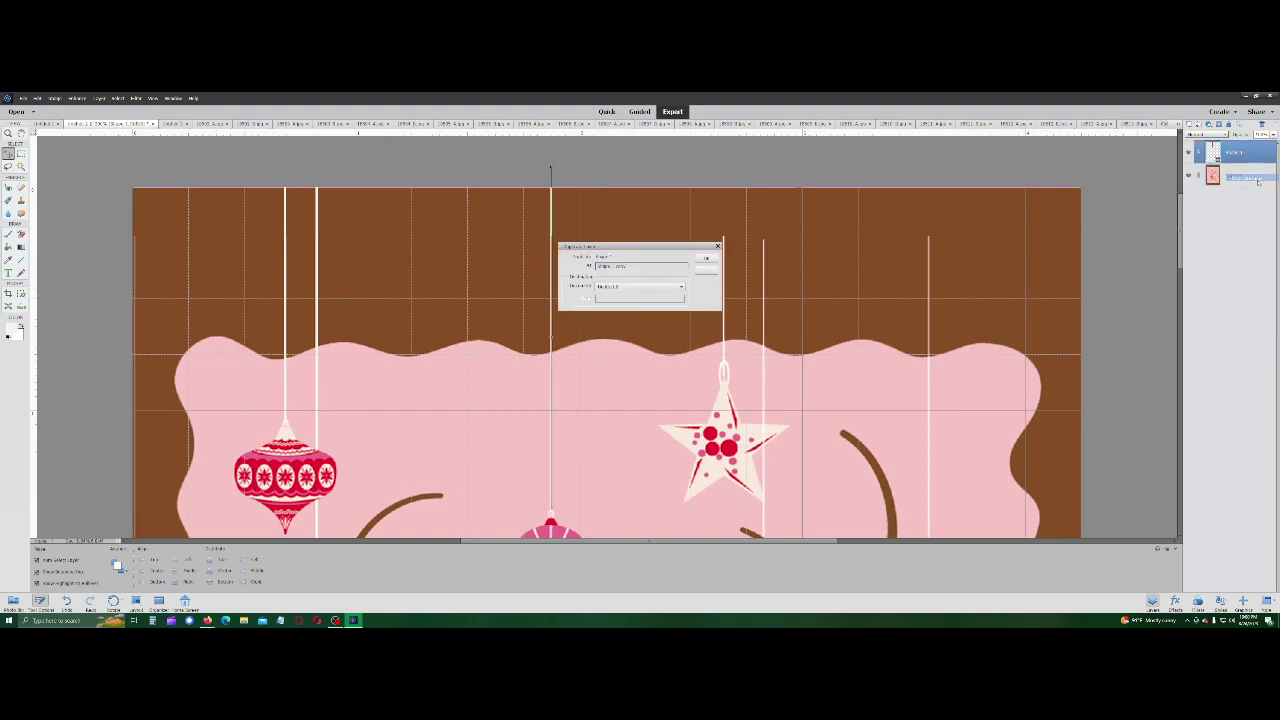
click(706, 258)
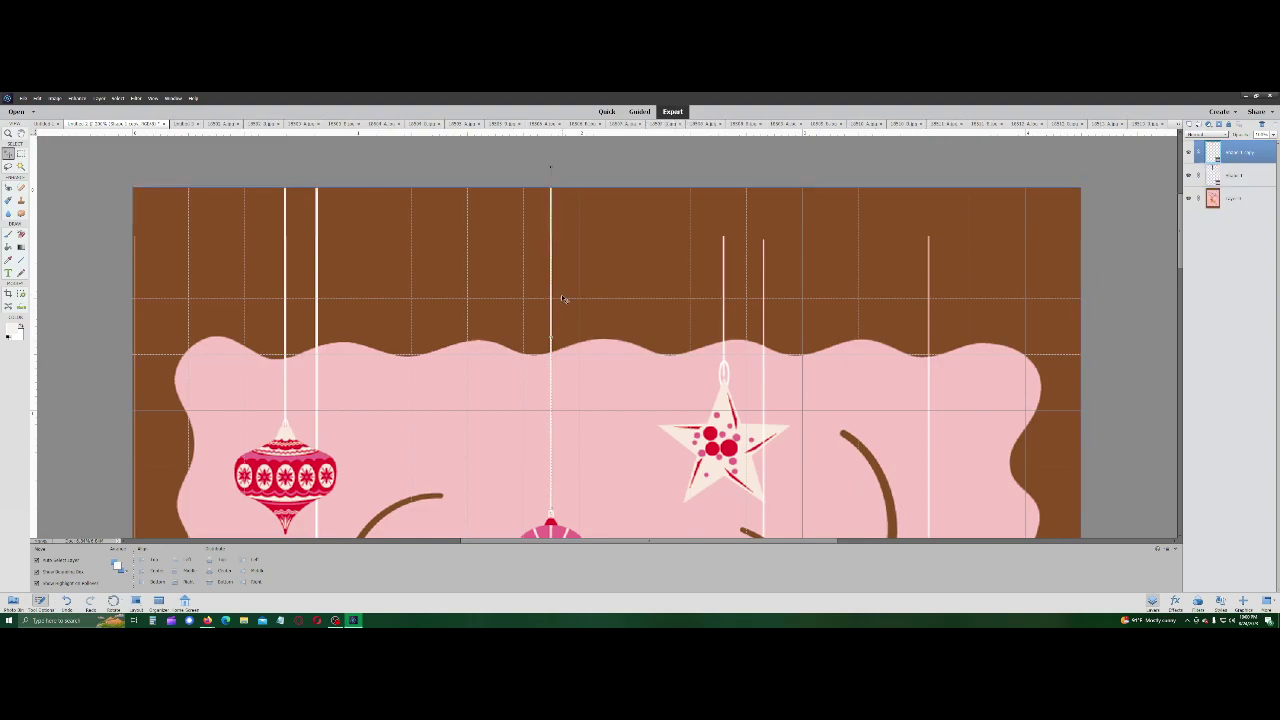
drag(551, 292, 725, 203)
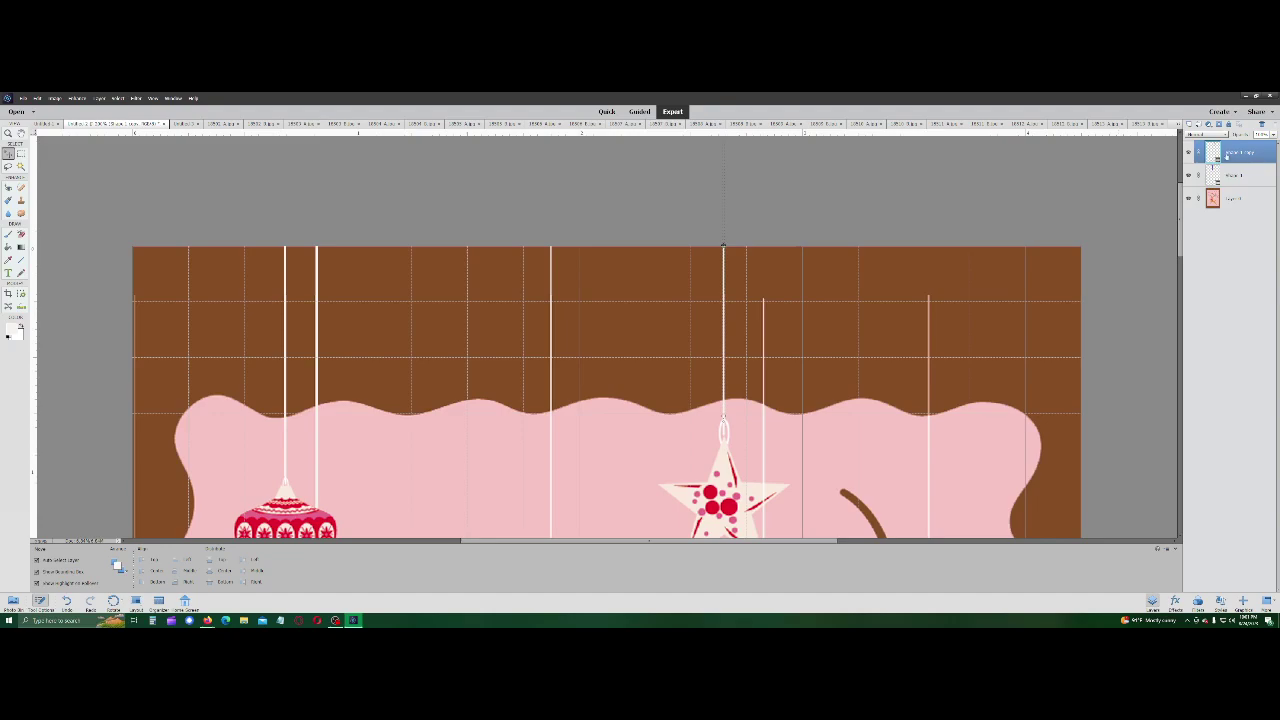
Step: Duplicate the star's line layer and place the copy over the string just right of the star
right_click(1226, 155)
click(1245, 176)
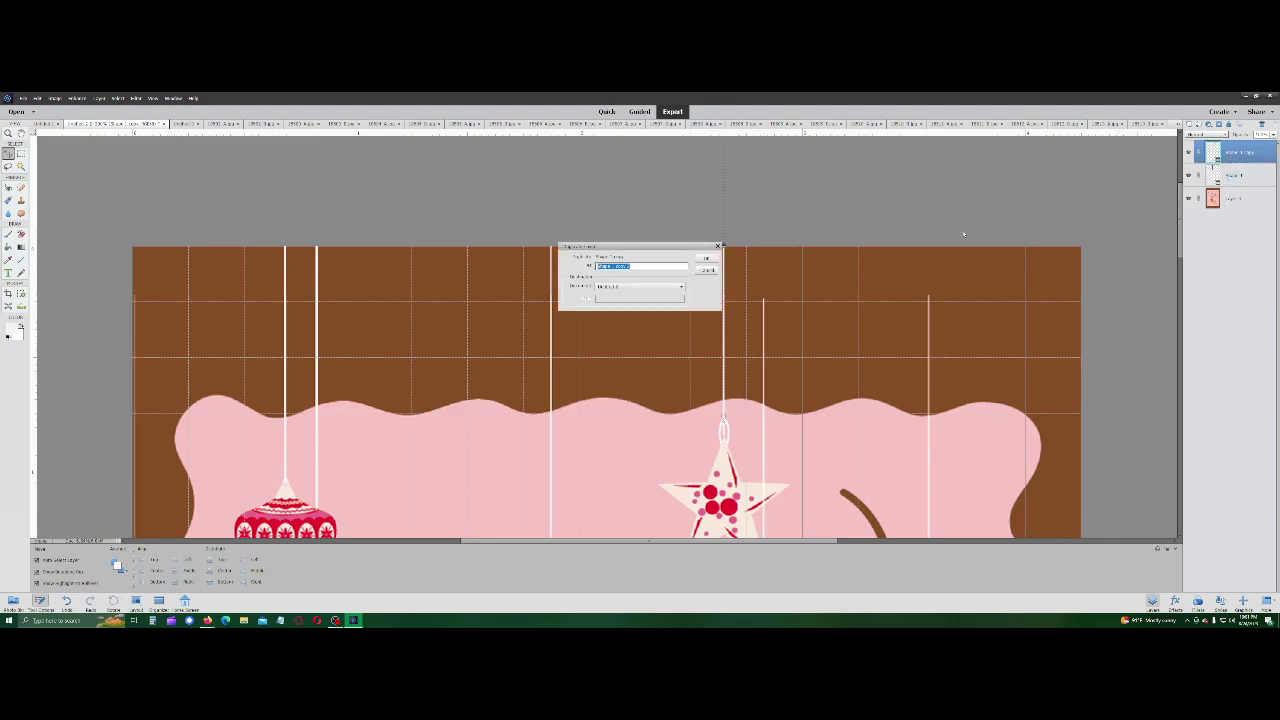
click(710, 262)
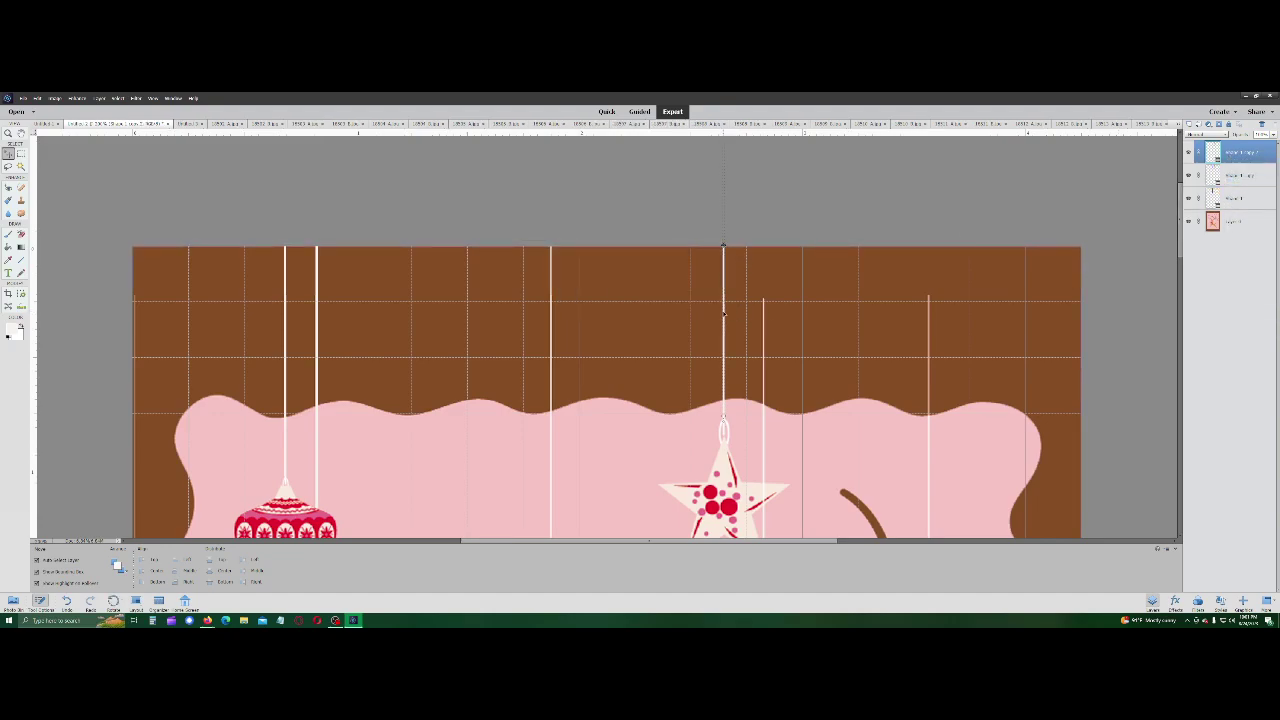
drag(723, 314, 764, 375)
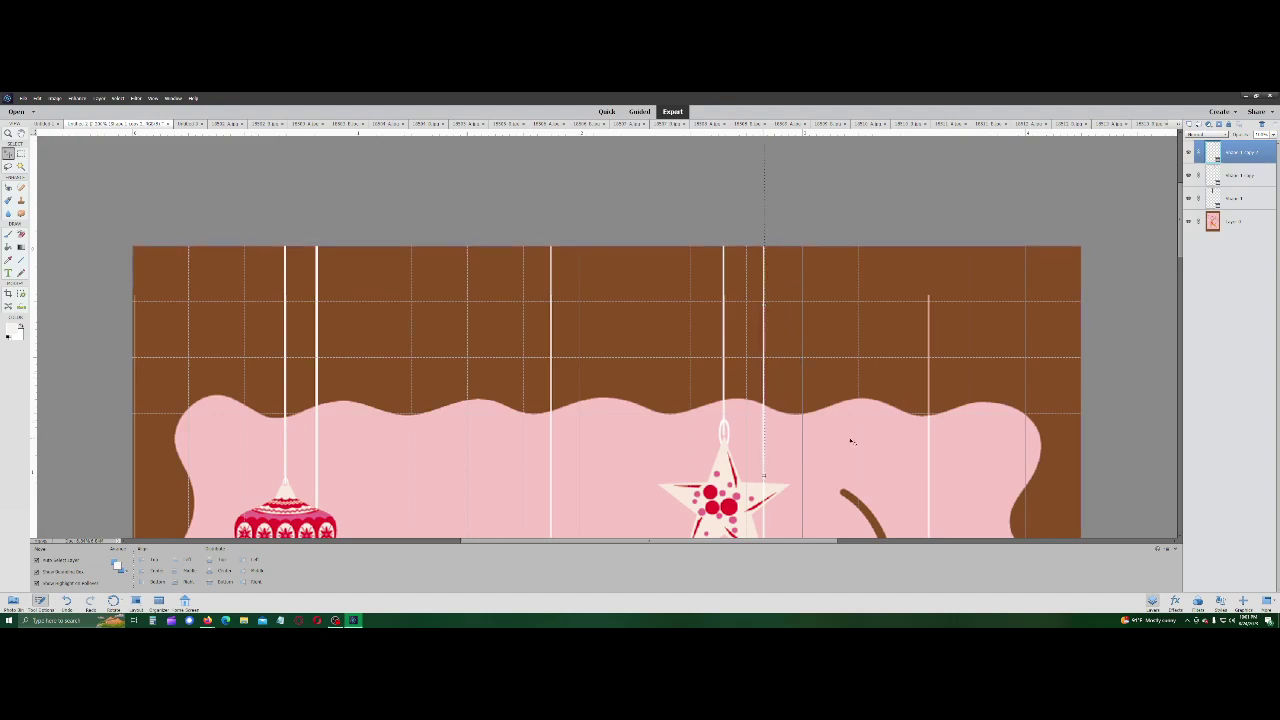
Step: Duplicate the latest line layer and align the copy over the rightmost ornament string
right_click(1228, 152)
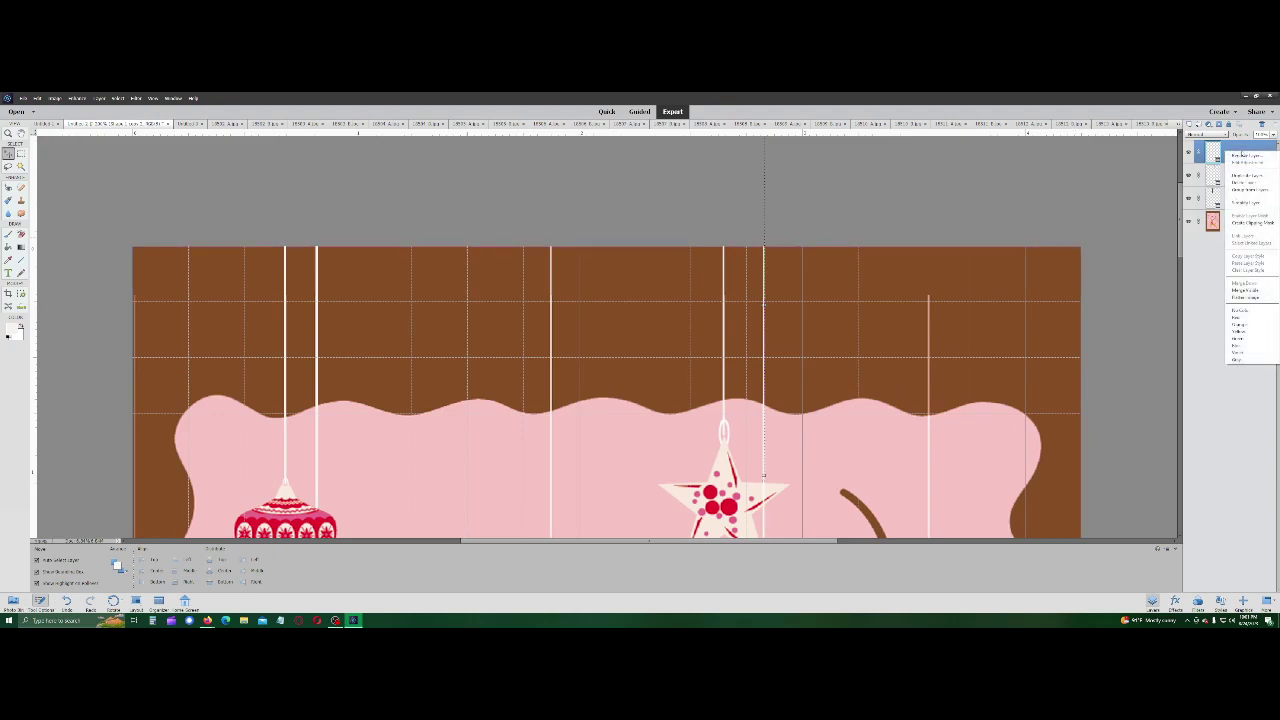
click(1250, 178)
click(707, 258)
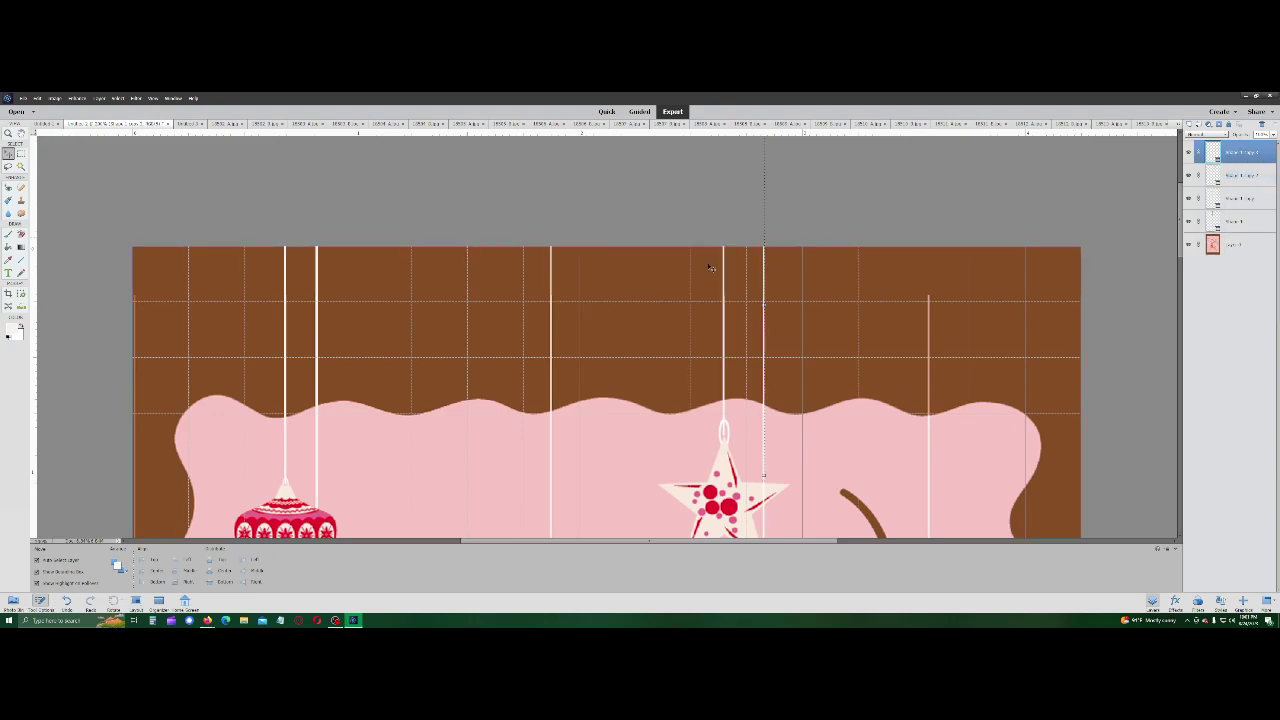
drag(767, 325, 922, 307)
drag(930, 343, 930, 341)
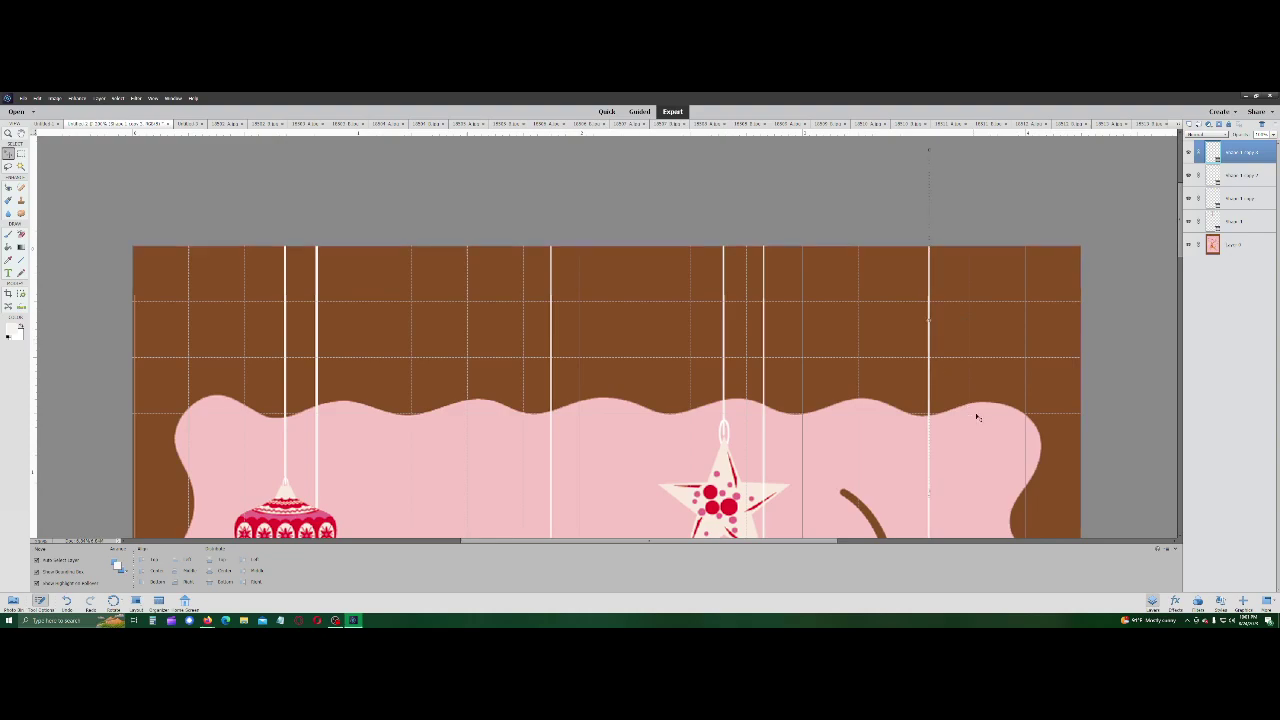
Step: Flatten the card and its added string lines into a single background layer
click(1000, 357)
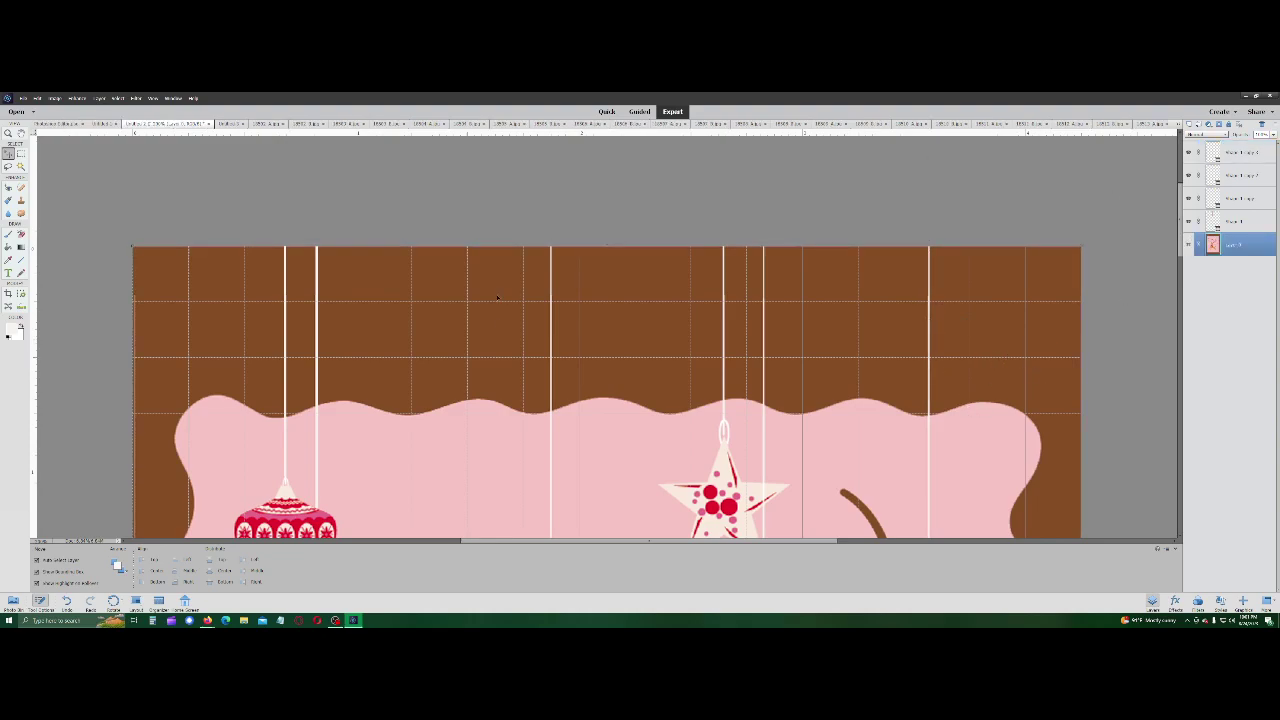
click(100, 98)
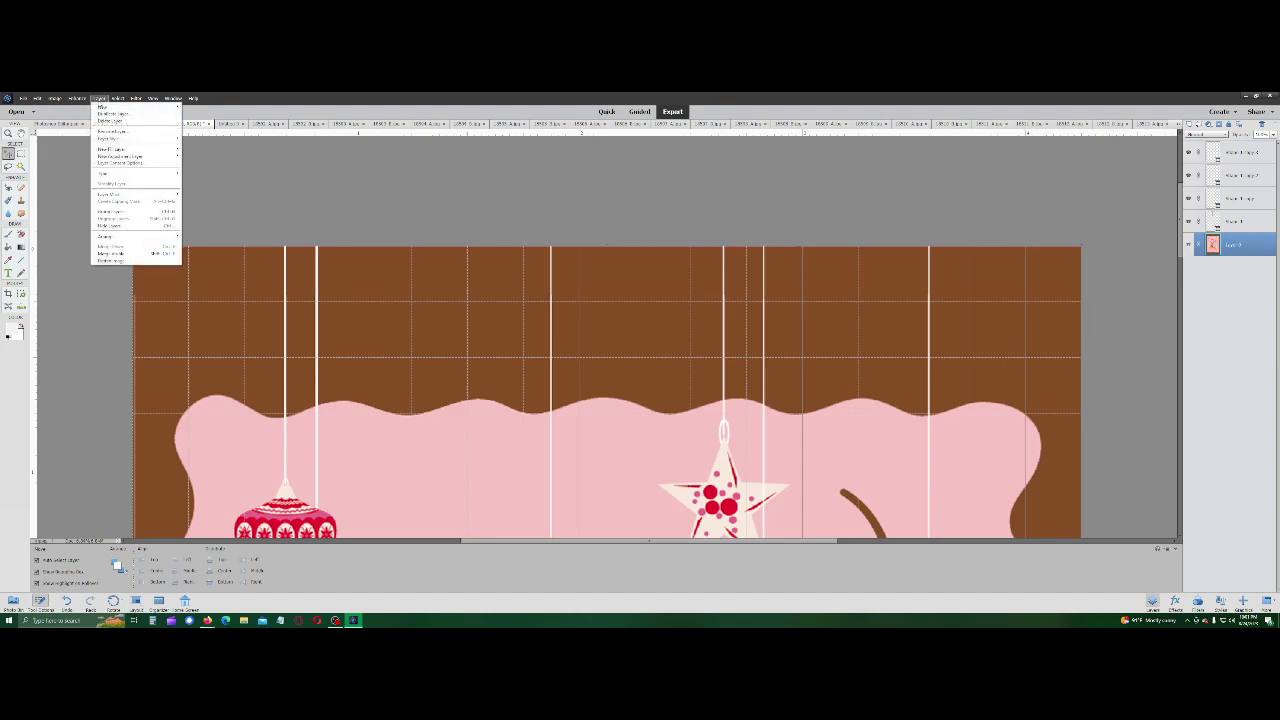
click(122, 261)
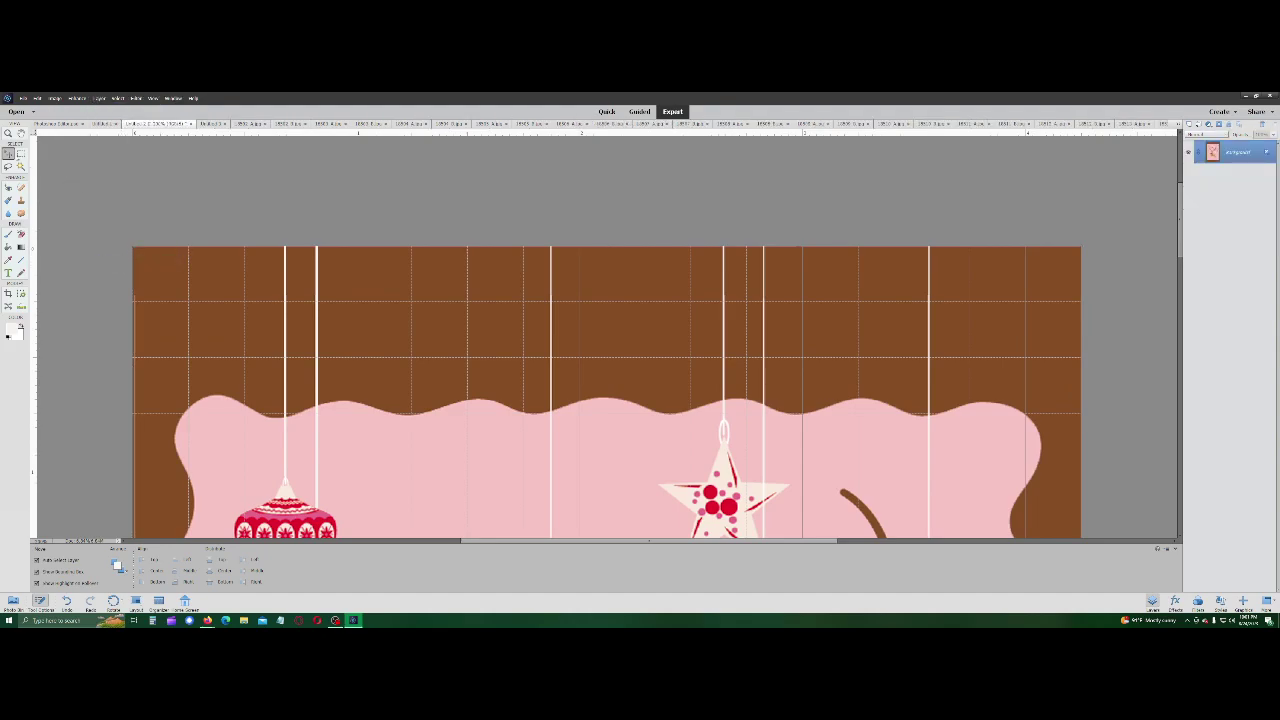
Step: Copy the finished reindeer card into the collage document and move it to the empty area below the Merry Christmas card
key(z)
right_click(397, 291)
click(415, 298)
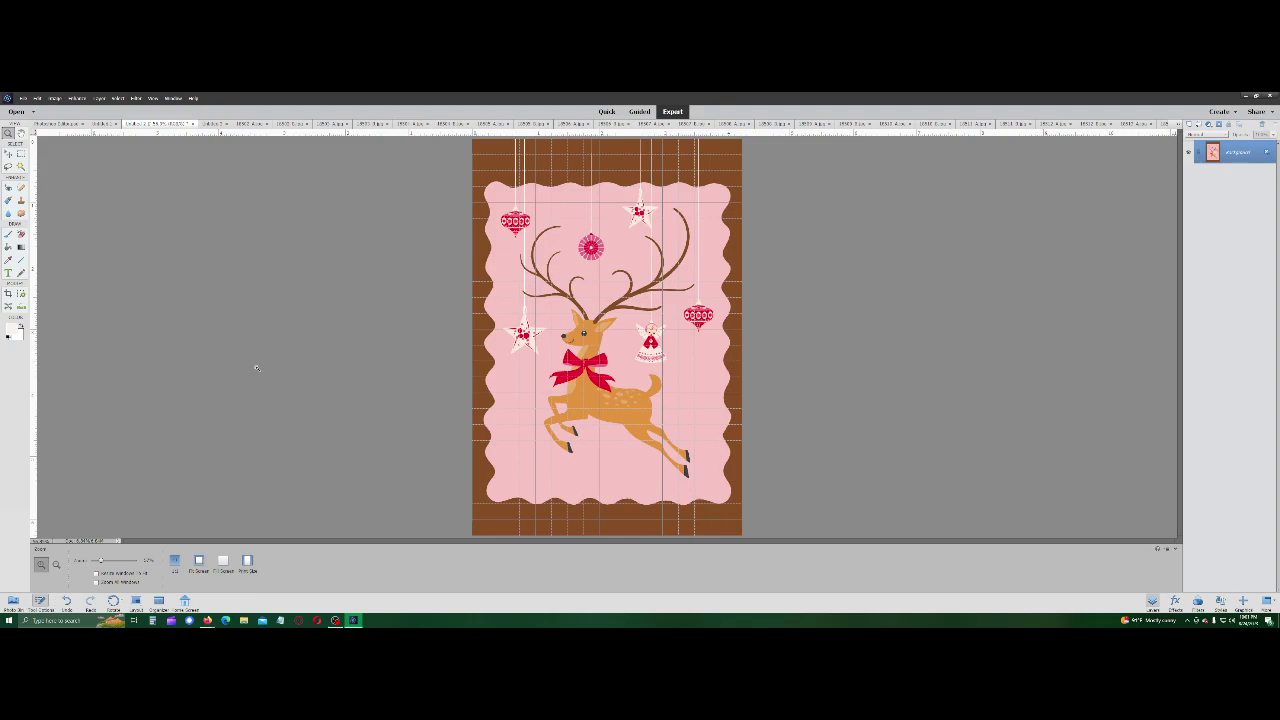
click(8, 153)
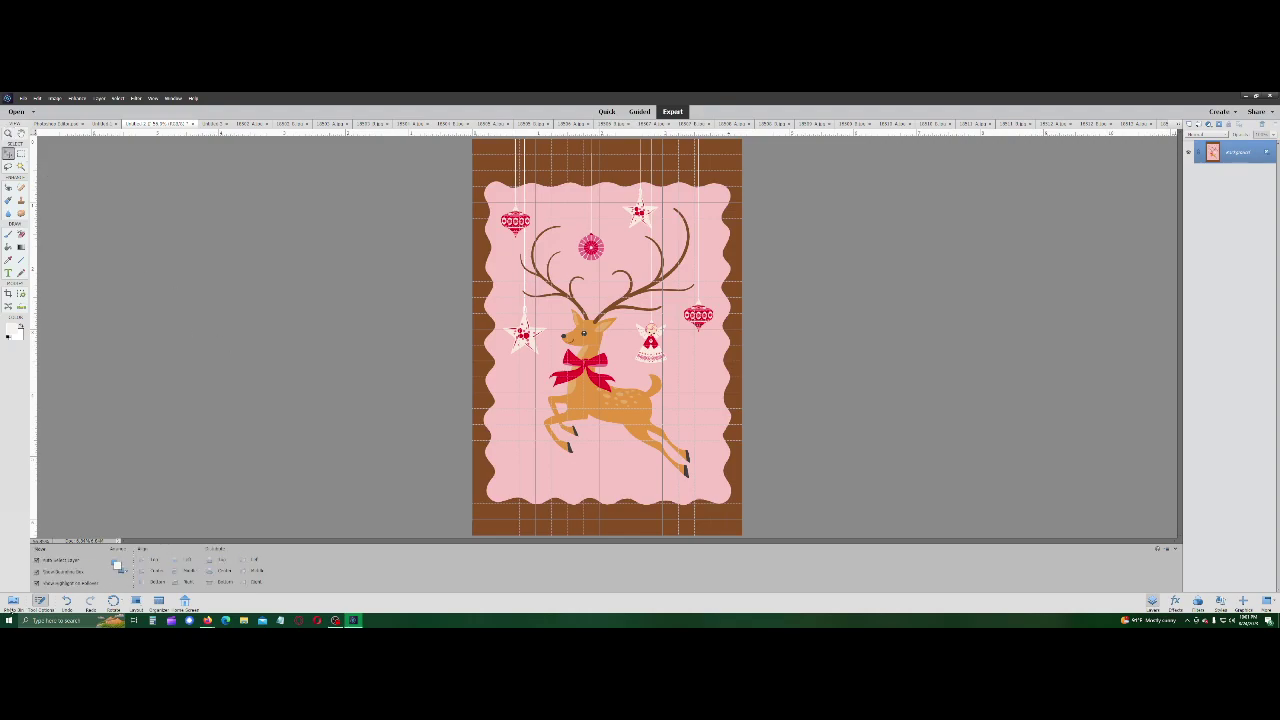
click(13, 600)
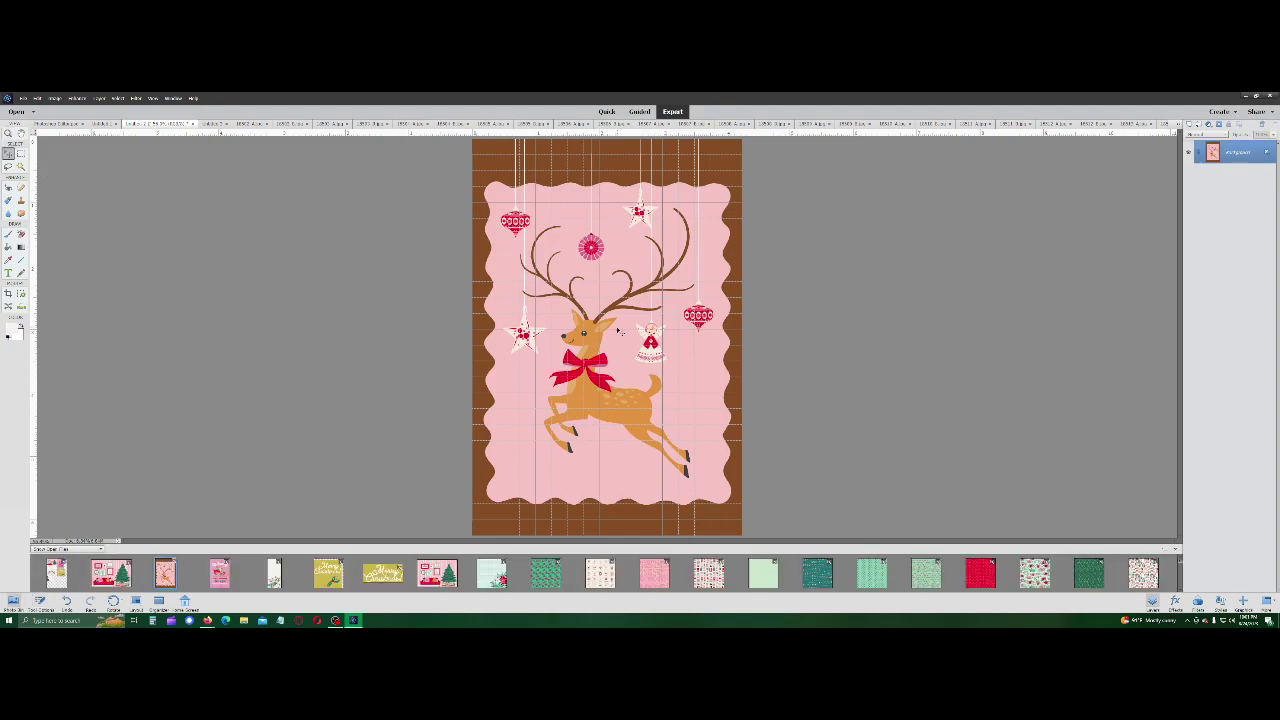
drag(618, 332, 56, 574)
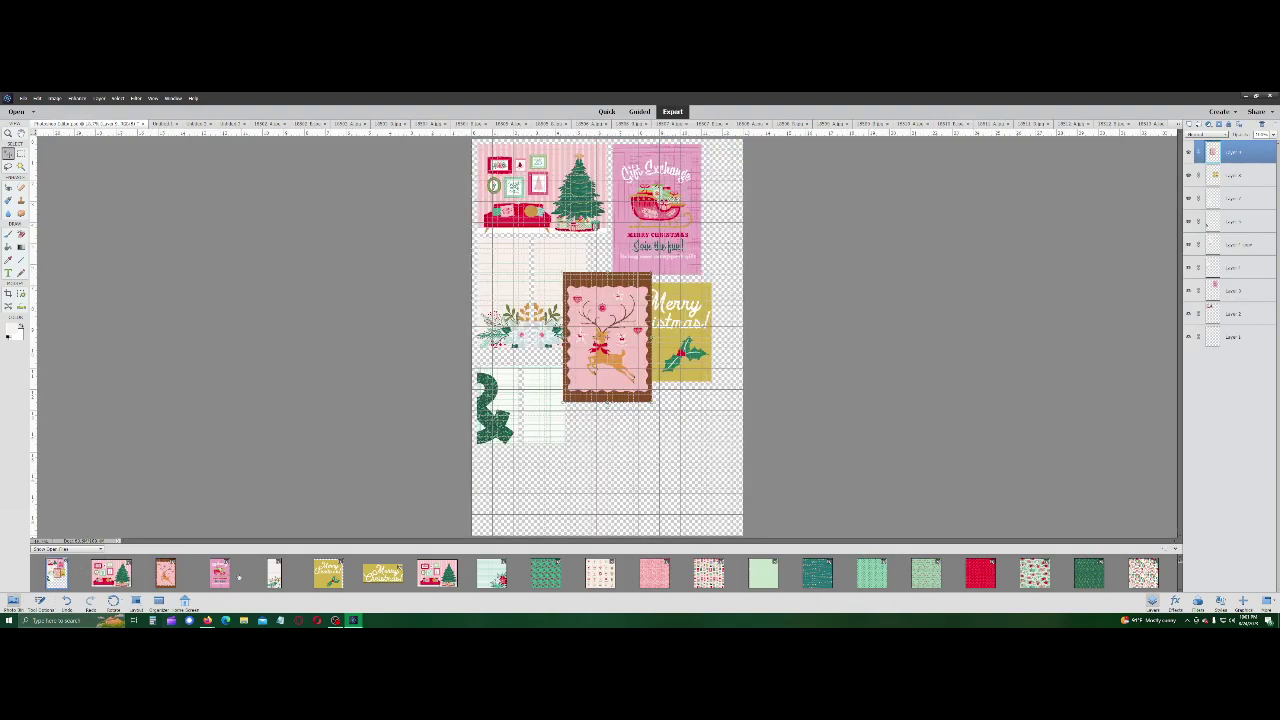
drag(607, 337, 615, 455)
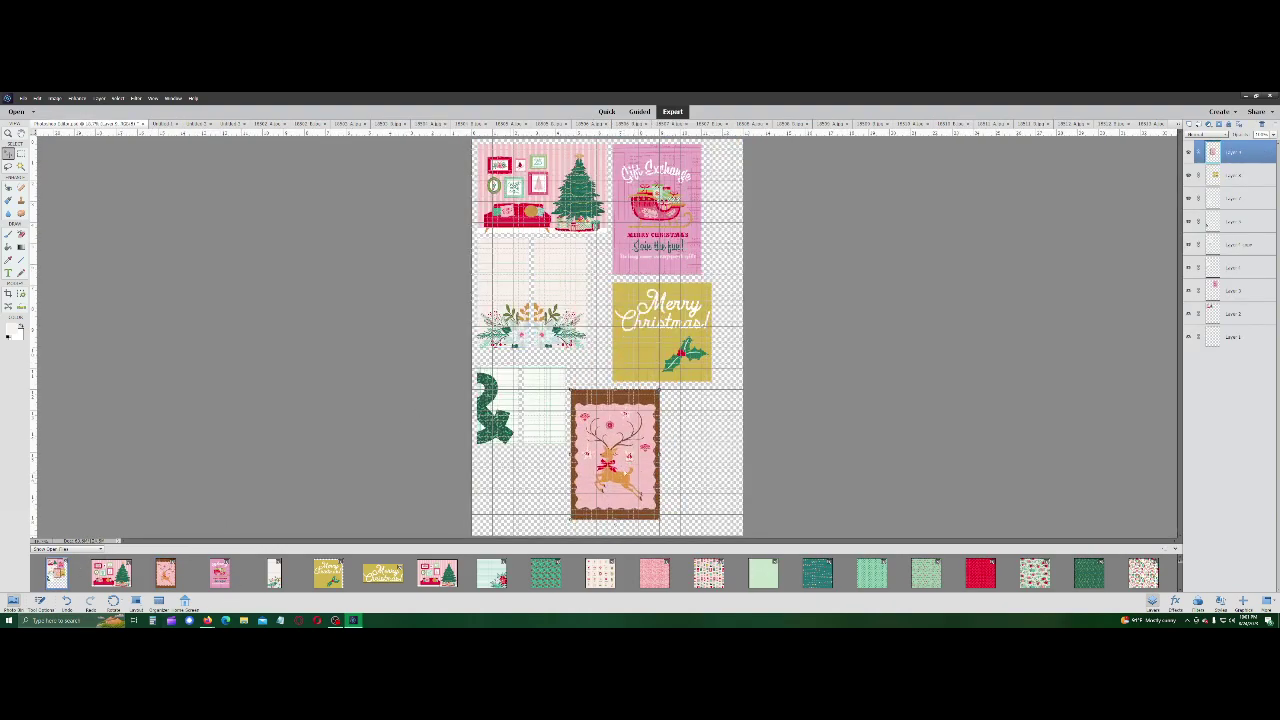
Step: Open the green ledger paper with poinsettias and reduce its image size to match the Merry Christmas card
click(702, 455)
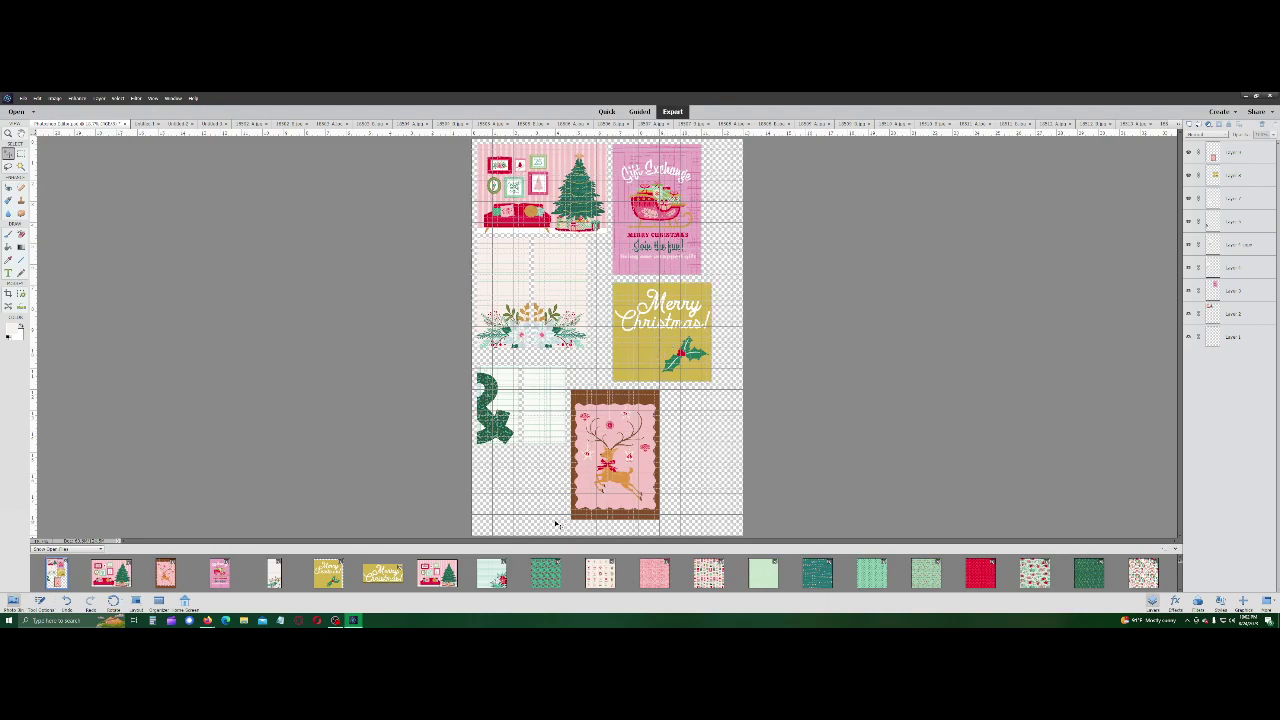
click(491, 580)
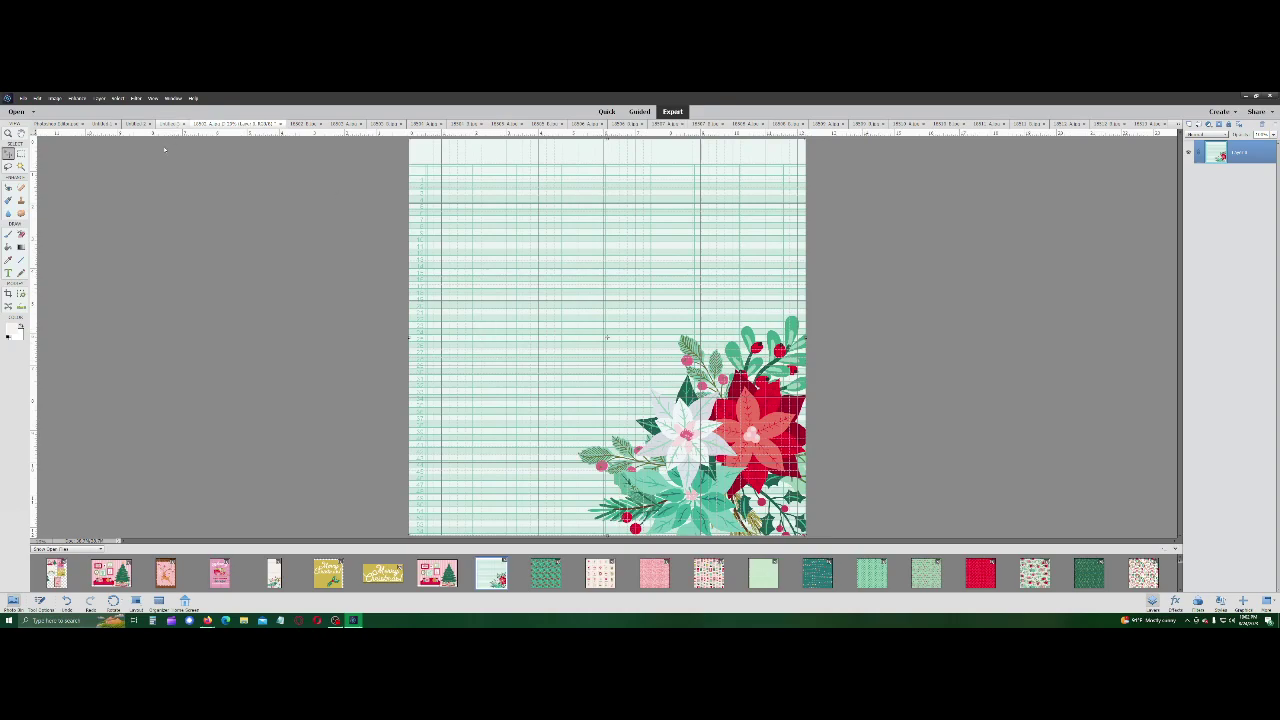
click(54, 98)
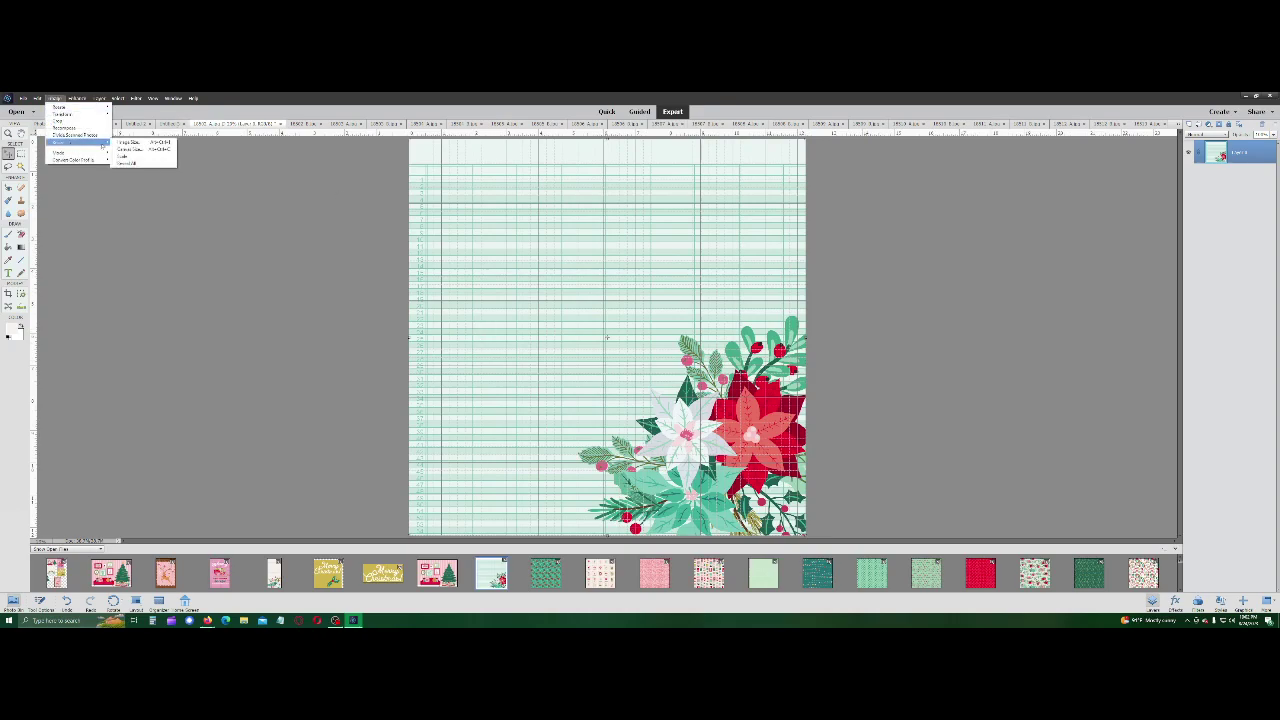
click(150, 145)
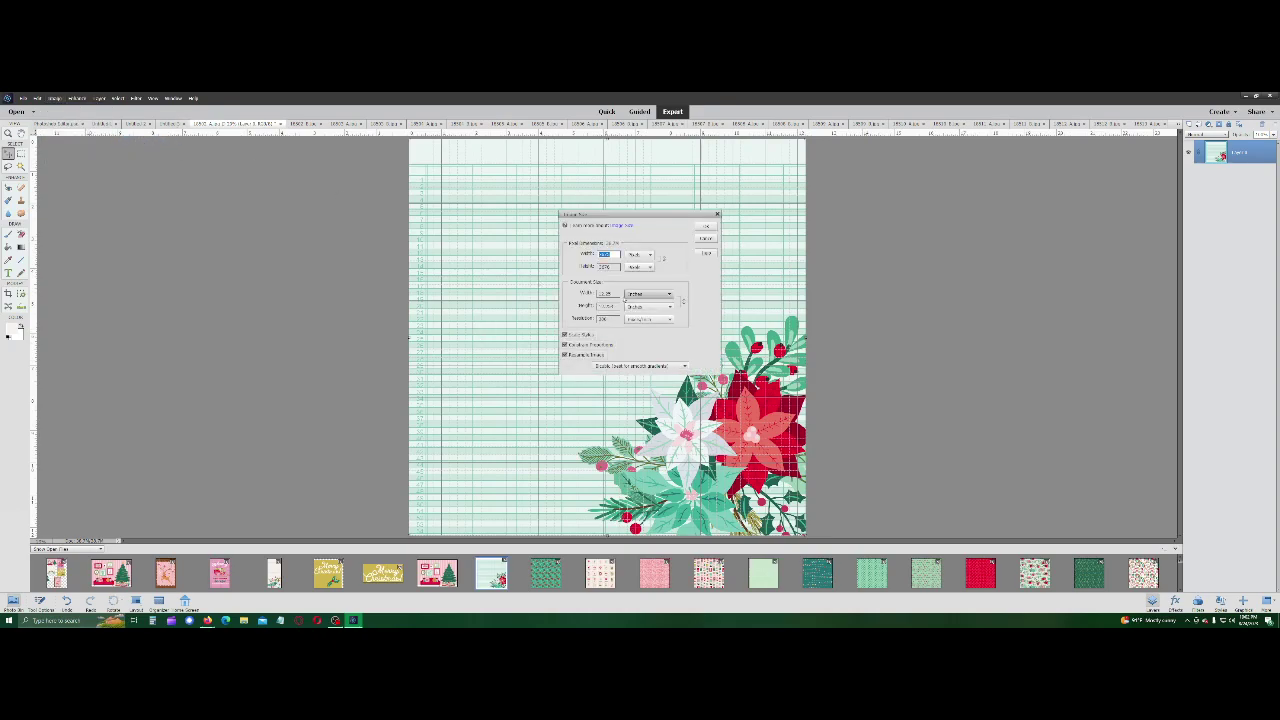
key(Tab)
key(Tab)
text(4)
key(Return)
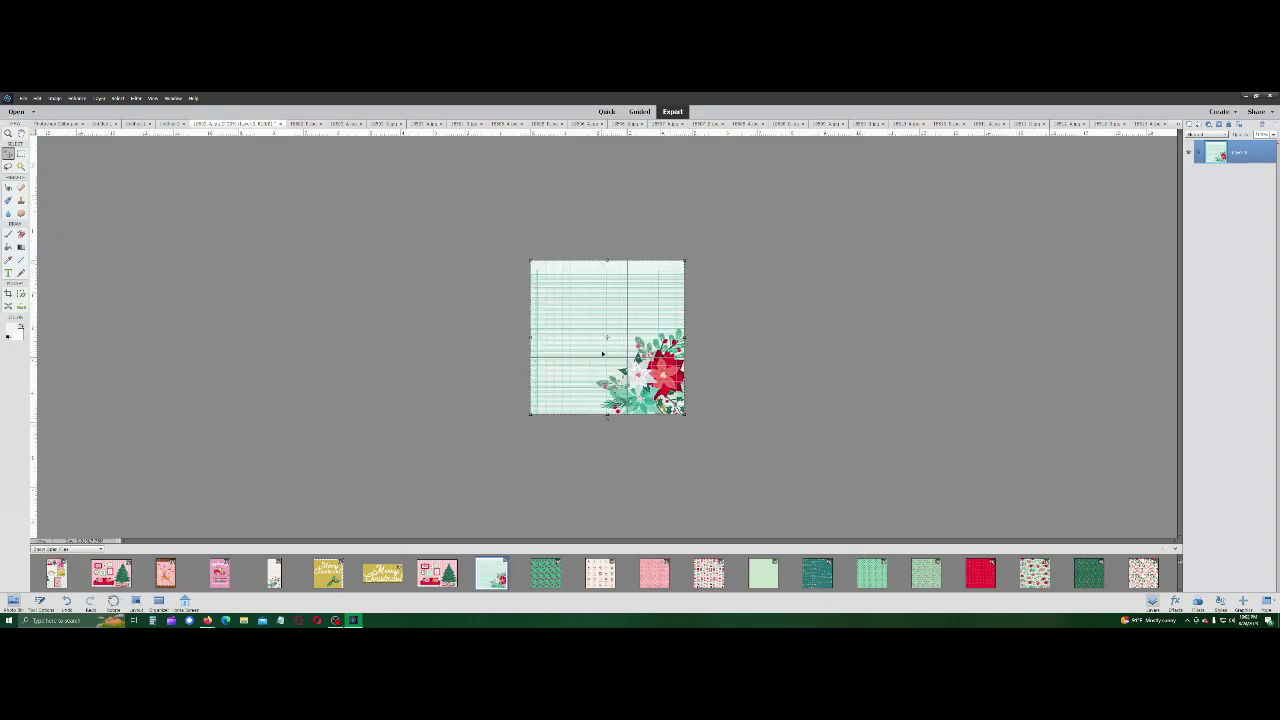
Step: Bring the poinsettia ledger paper into the collage below the Merry Christmas card, moving the reindeer card to the page's lower left area
click(57, 573)
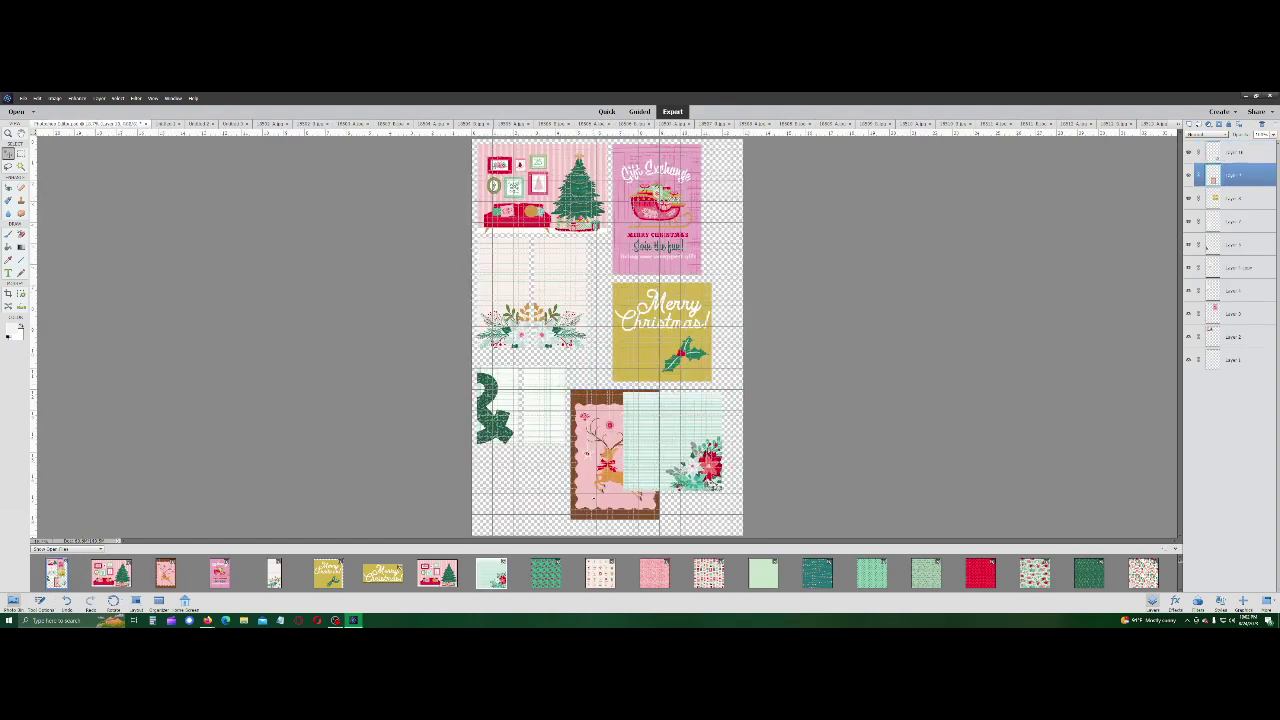
drag(615, 455, 556, 443)
mouse_move(704, 455)
mouse_down()
mouse_move(690, 340)
mouse_move(696, 455)
mouse_up()
mouse_move(590, 473)
mouse_down()
mouse_move(598, 487)
mouse_move(582, 465)
mouse_up()
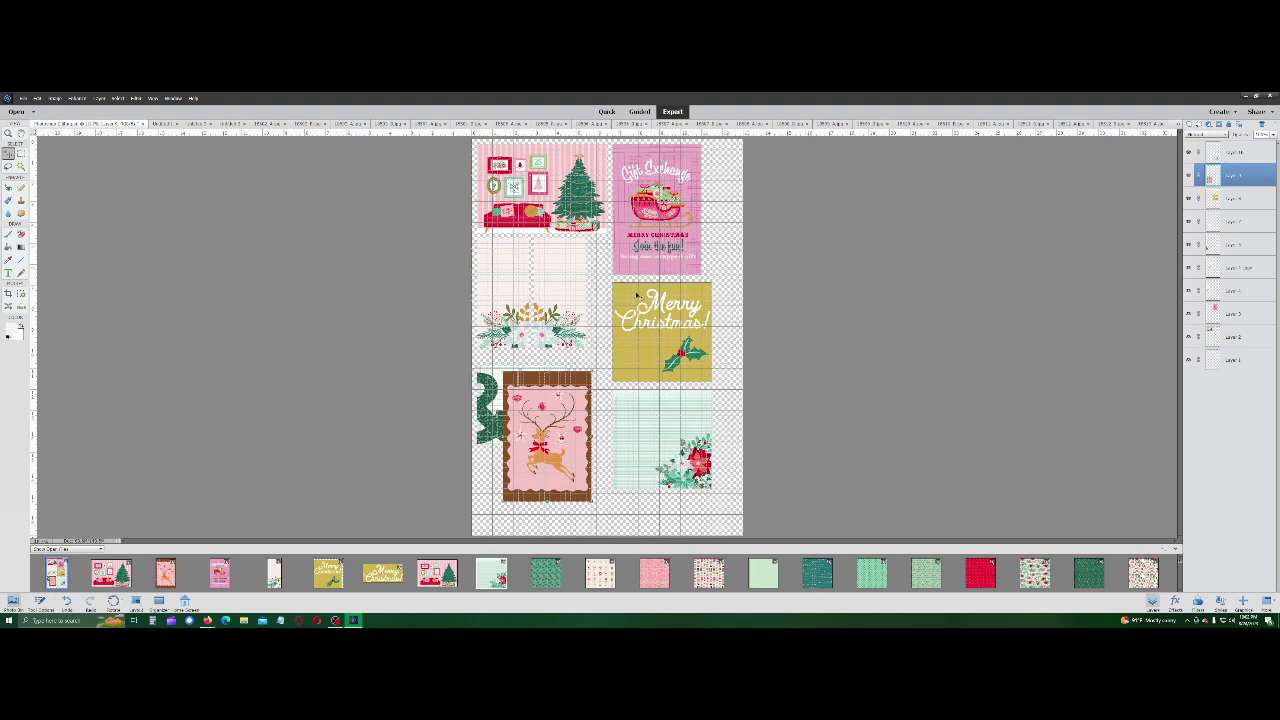
Step: Rotate the Gift Exchange card's layer 90° left and place it directly below the Christmas tree card
mouse_move(677, 207)
mouse_down()
mouse_move(680, 510)
mouse_move(680, 212)
mouse_move(688, 222)
mouse_up()
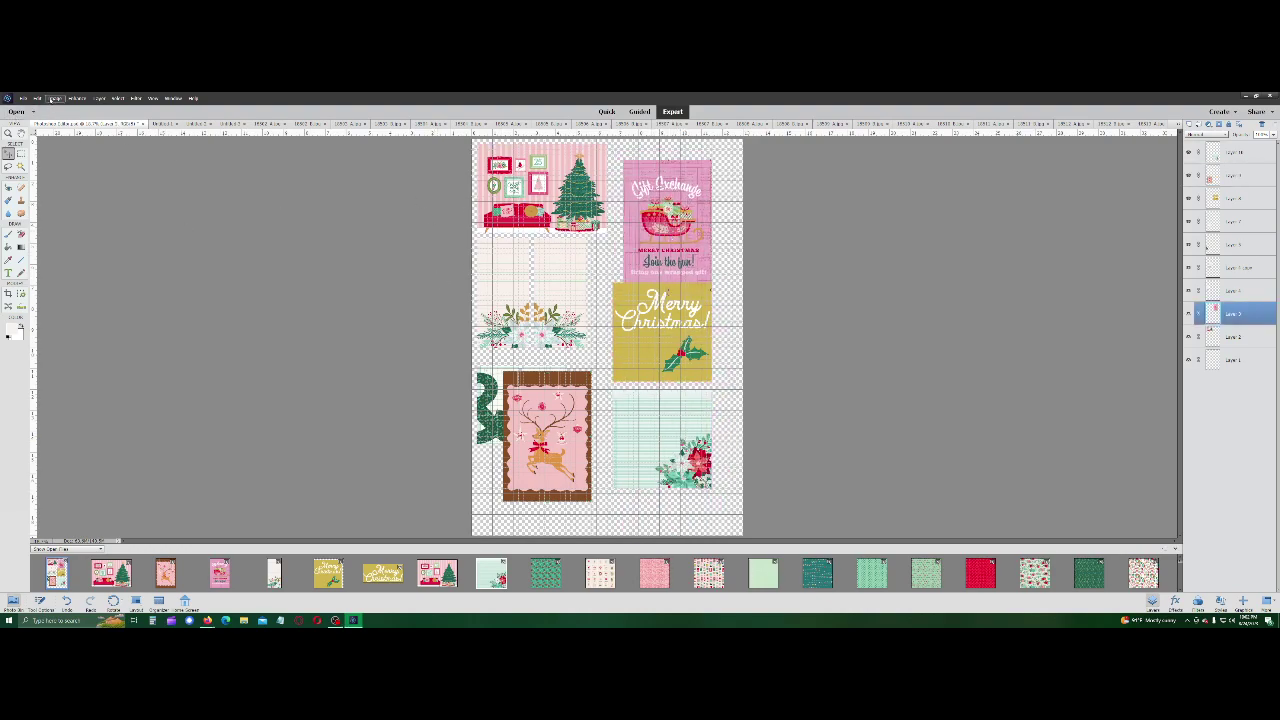
click(55, 98)
mouse_move(66, 106)
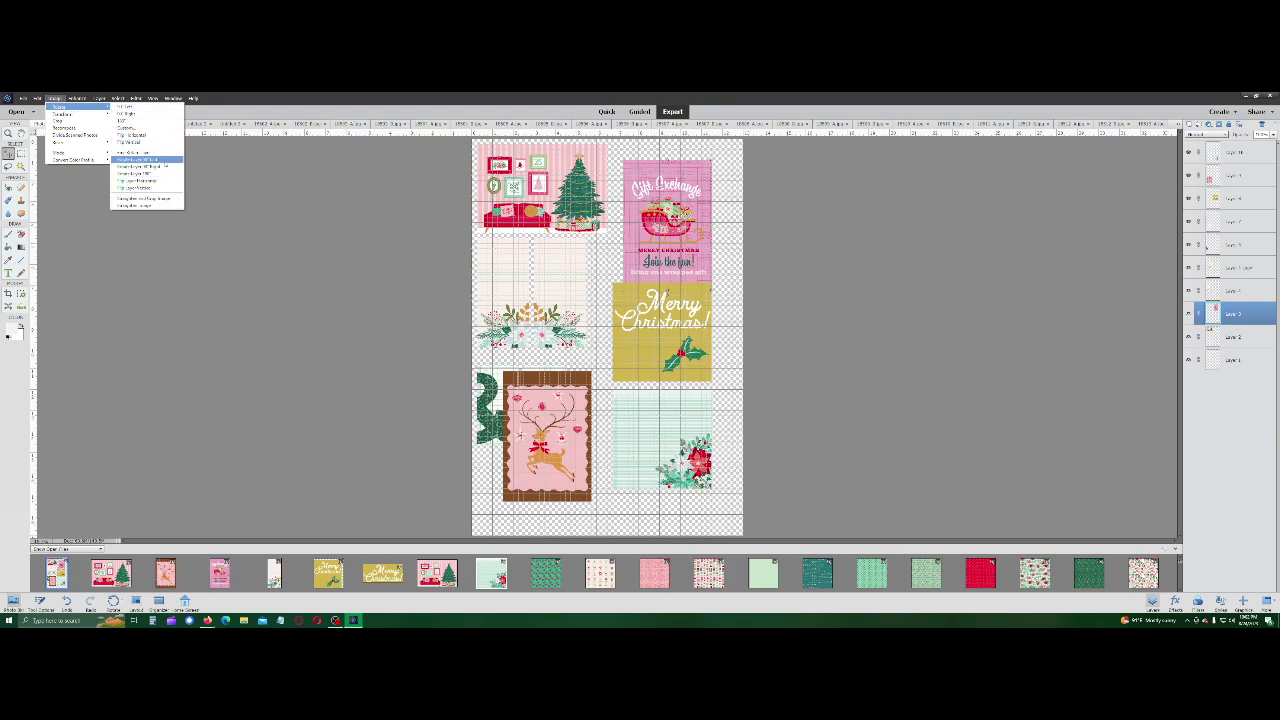
click(135, 160)
drag(598, 262, 568, 270)
Step: Move the two floral panels beside the Christmas tree card, rotated 90° left and stacked edge to edge
drag(502, 300, 636, 205)
drag(568, 280, 696, 197)
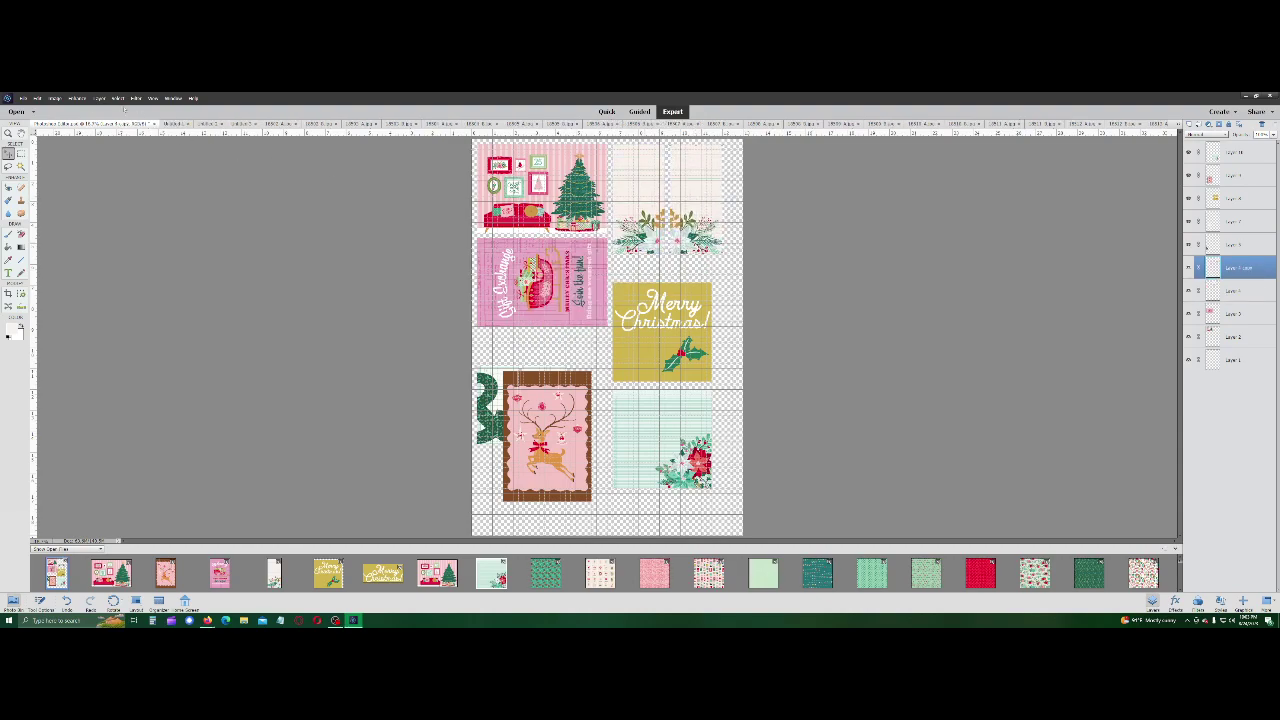
click(55, 98)
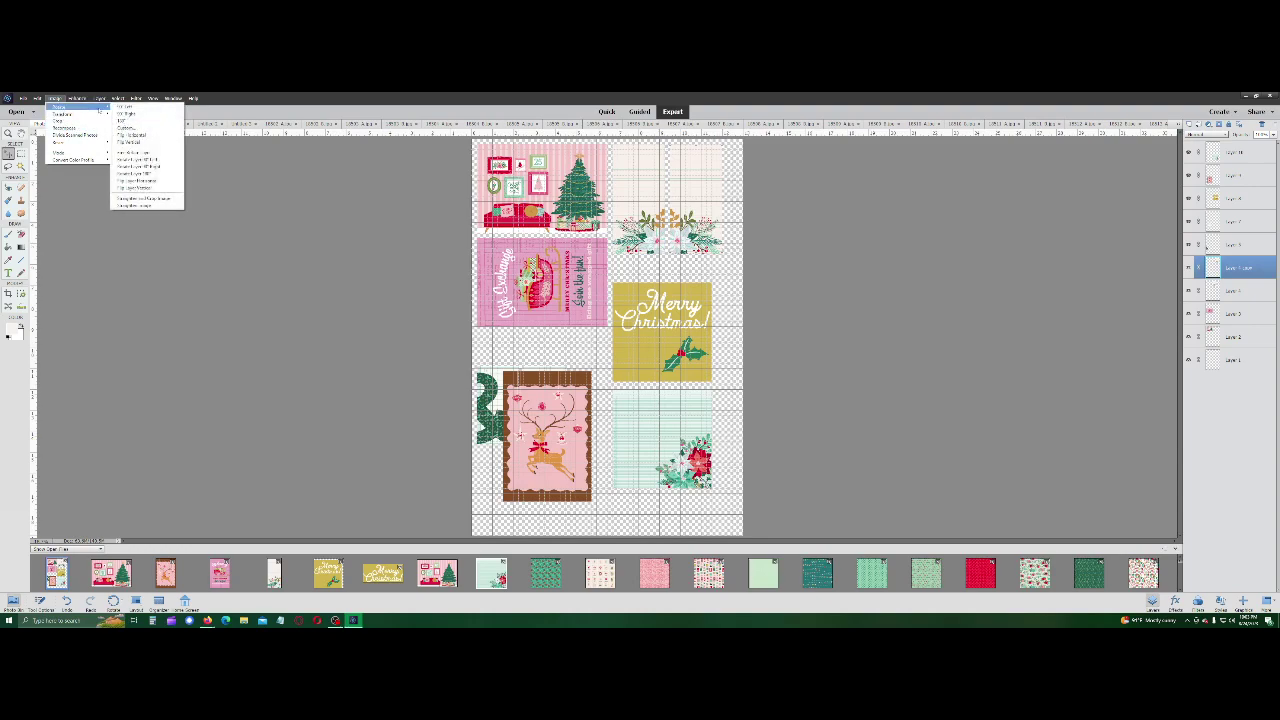
click(150, 160)
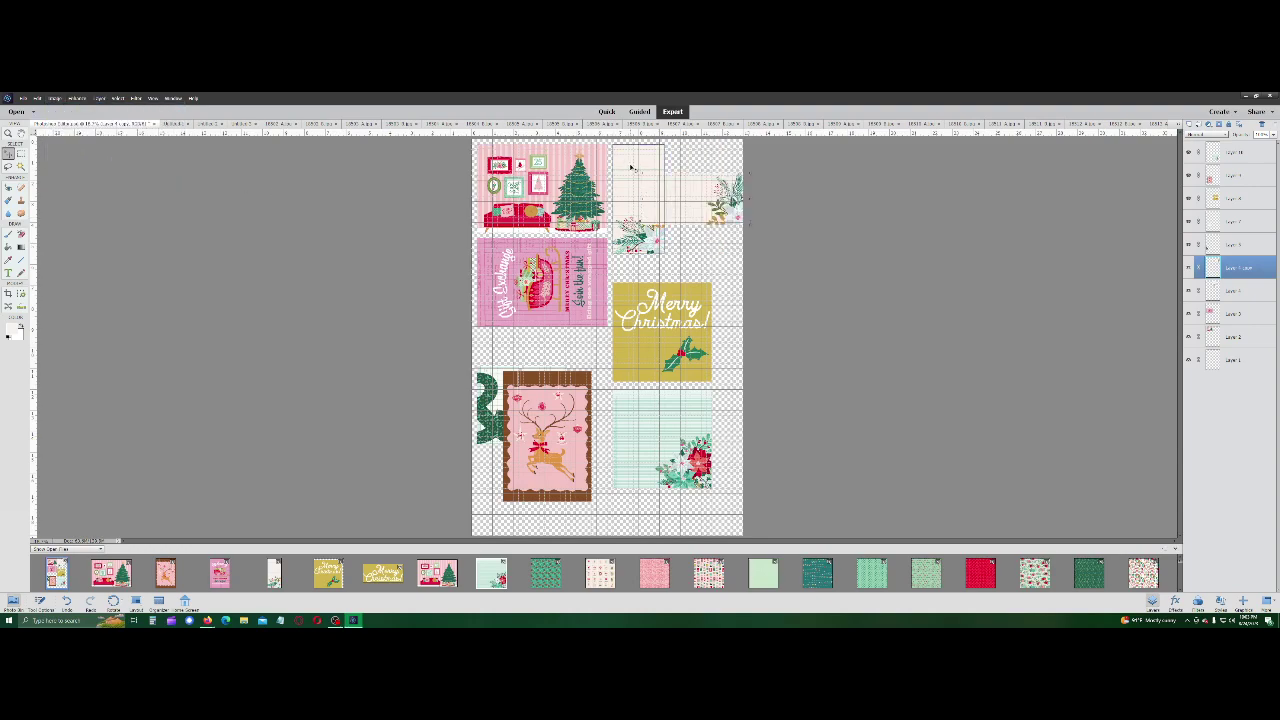
key(alt+bracketleft)
click(55, 98)
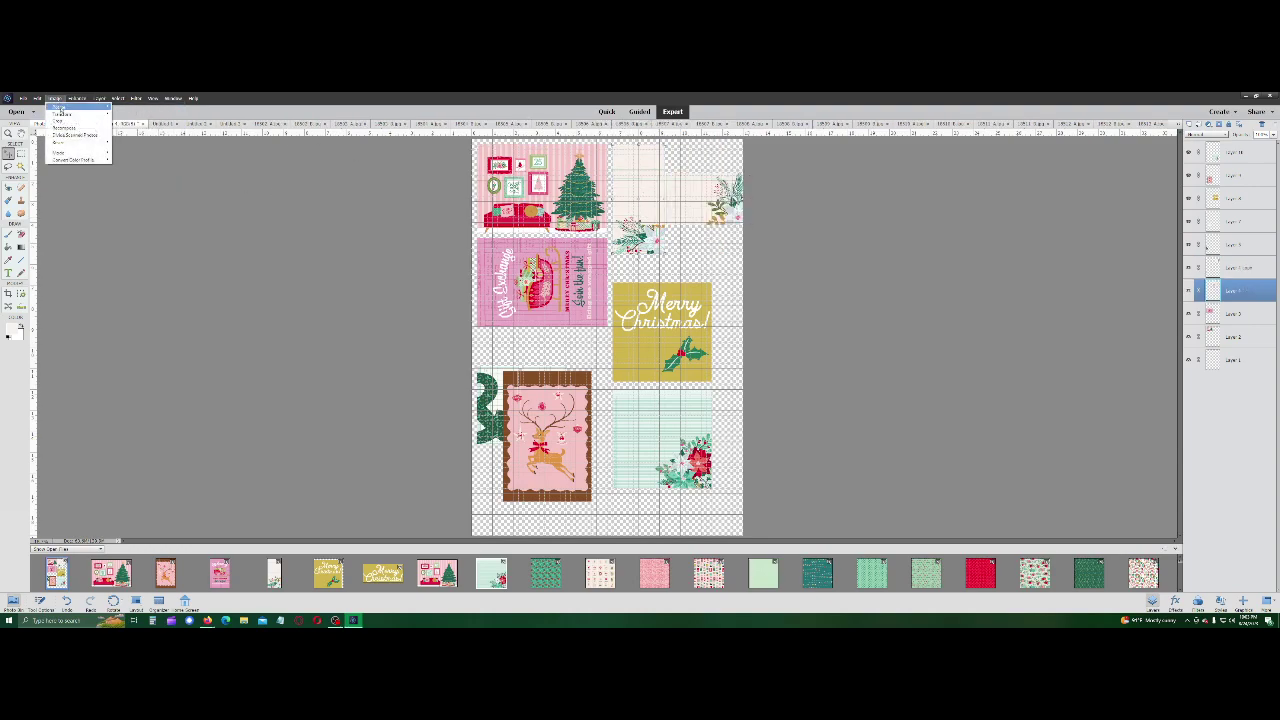
mouse_move(80, 106)
click(150, 160)
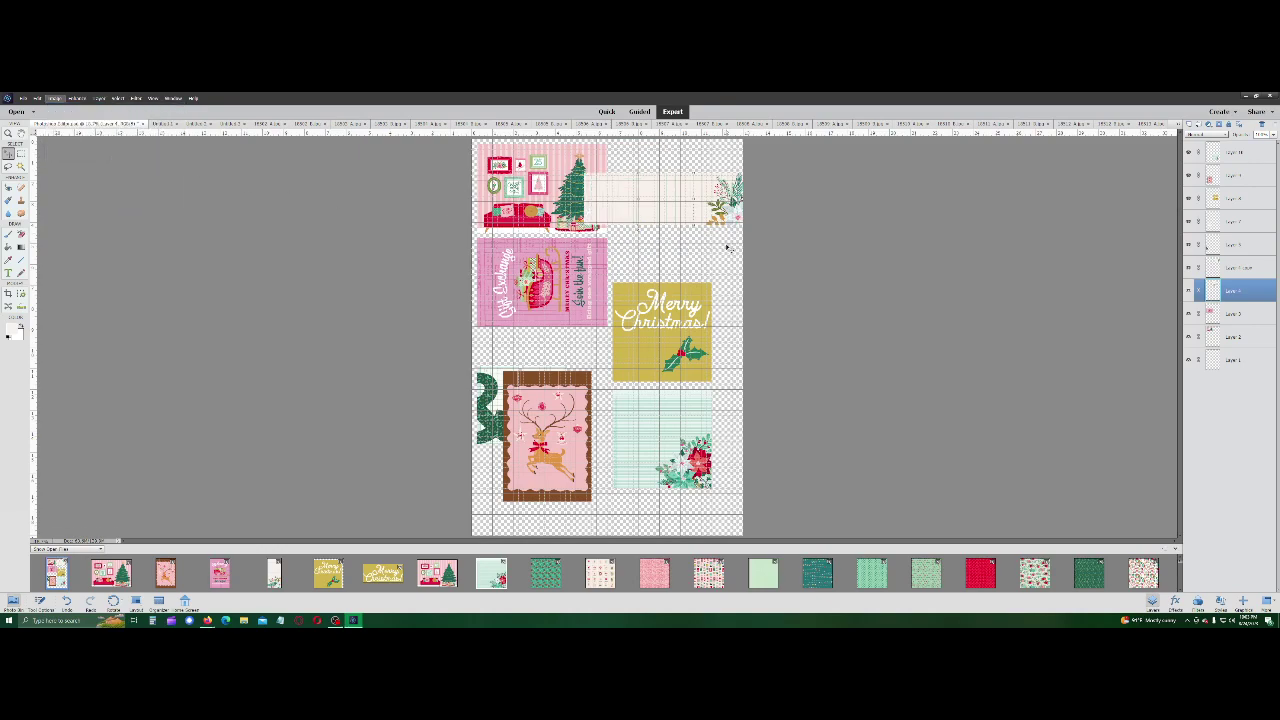
drag(649, 248, 660, 280)
drag(665, 210, 684, 164)
drag(690, 250, 685, 222)
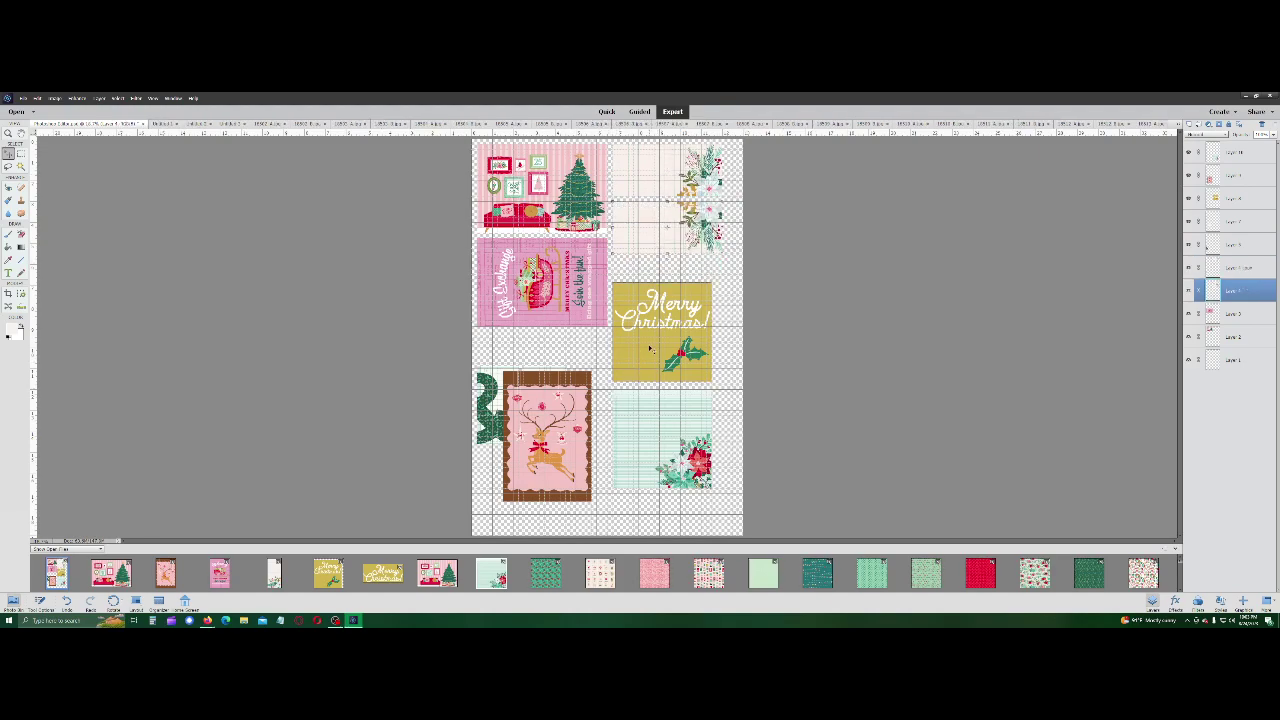
Step: Rotate the reindeer card's layer 90° left and fit it below the Gift Exchange card, clearing the green bow panels out of its way
drag(657, 343, 673, 329)
drag(547, 410, 556, 252)
click(712, 468)
drag(712, 468, 598, 466)
drag(510, 410, 555, 490)
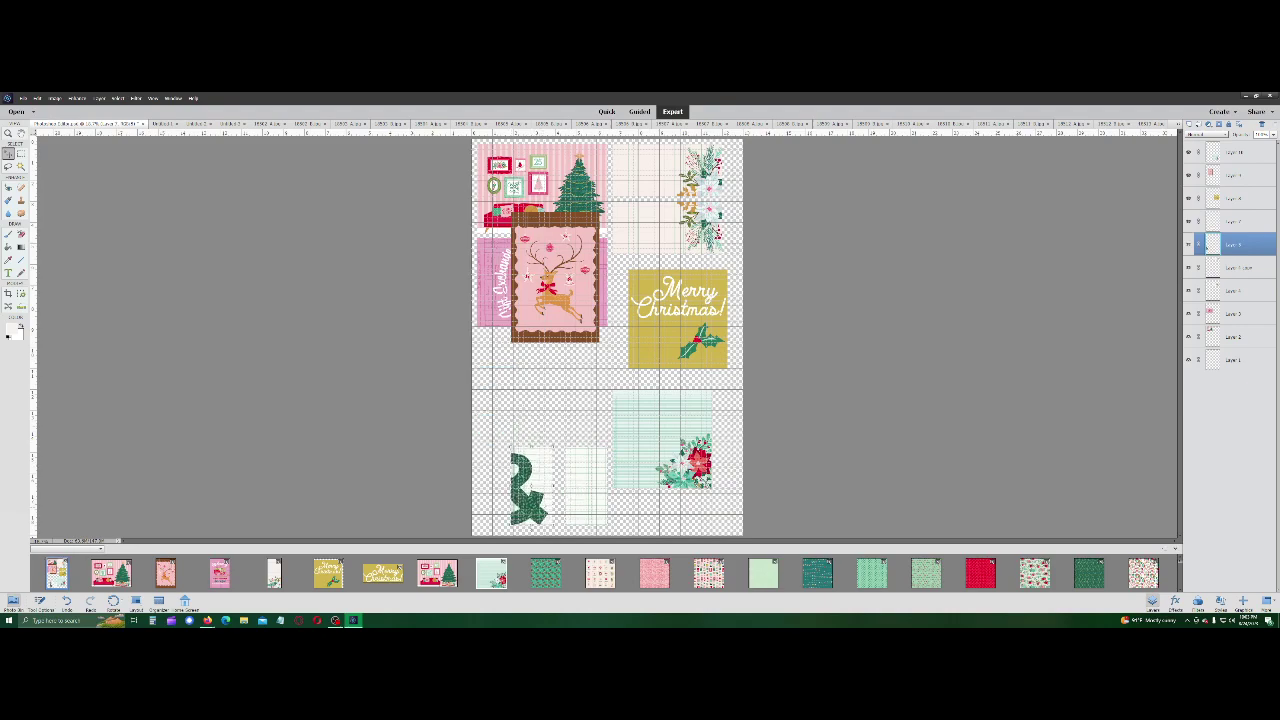
click(568, 292)
click(55, 98)
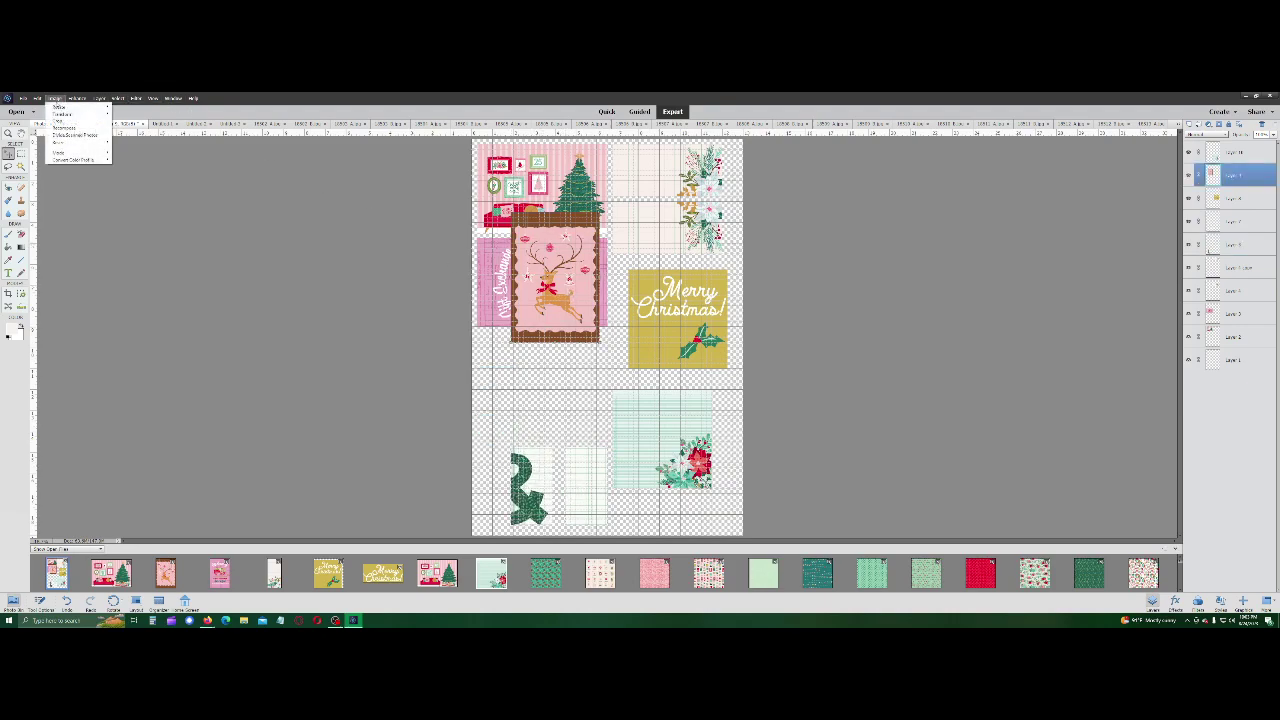
mouse_move(75, 107)
click(138, 159)
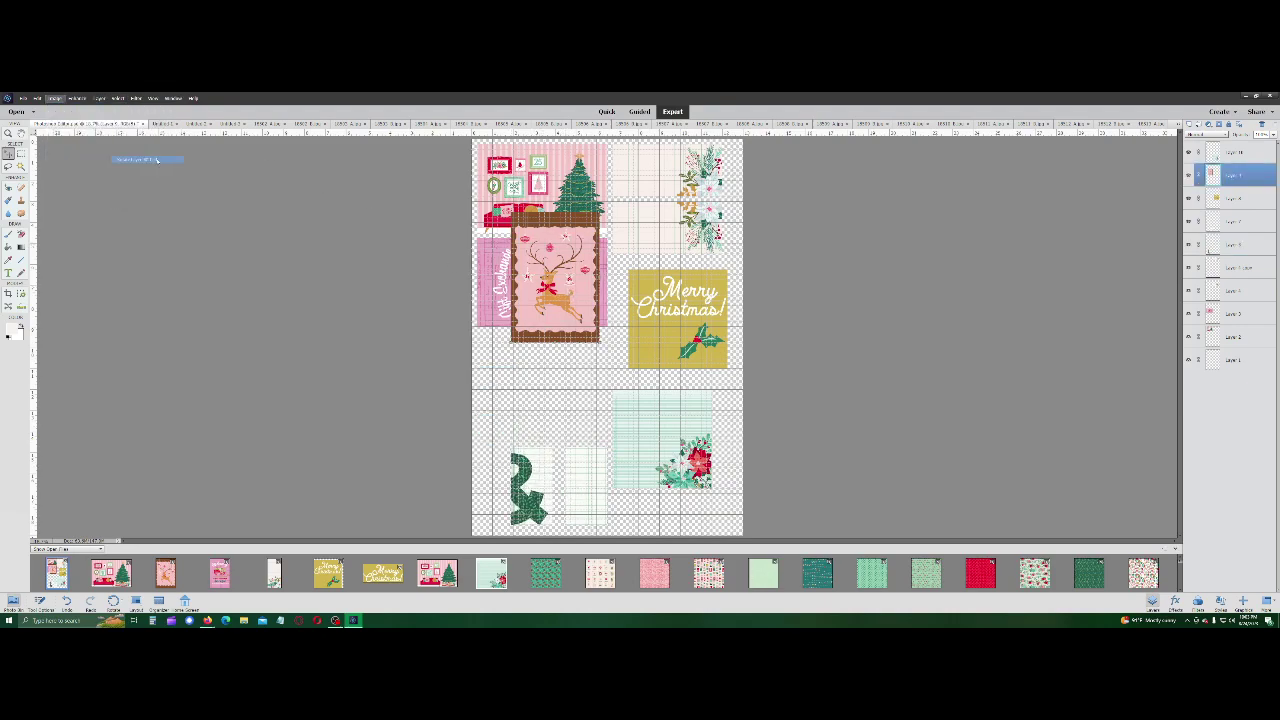
drag(562, 275, 550, 371)
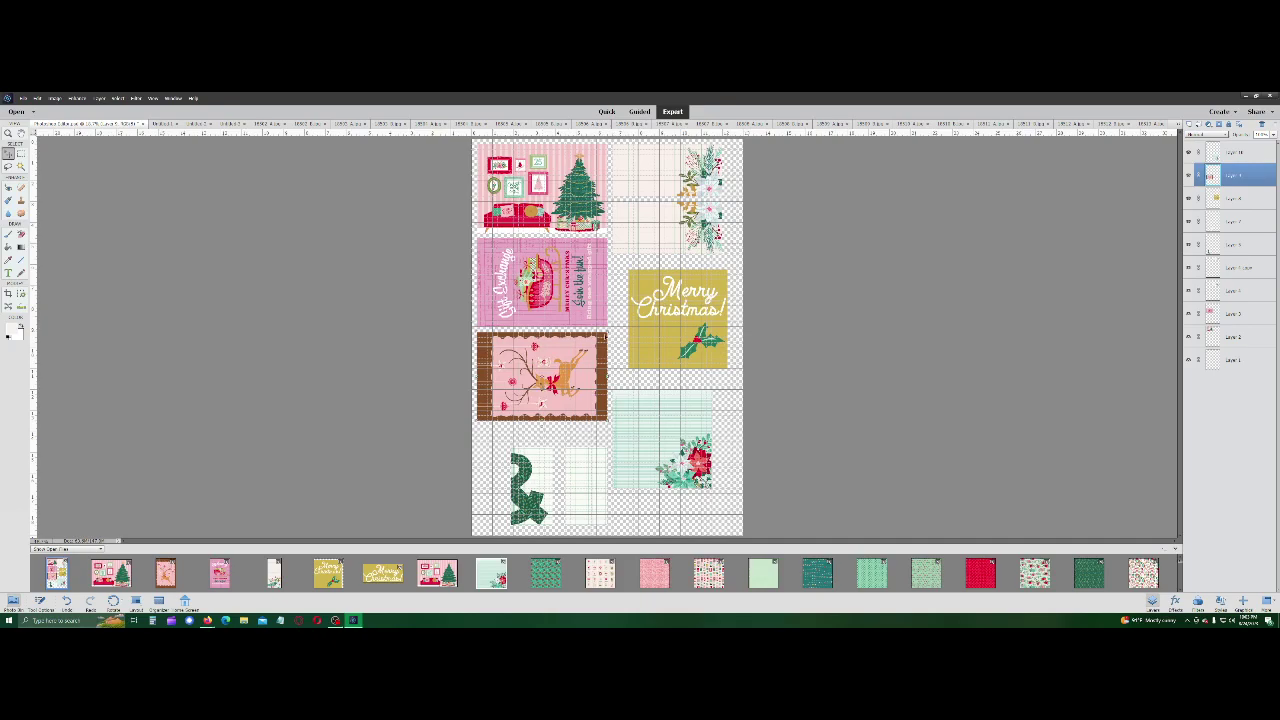
Step: Move the Merry Christmas card down over the poinsettia paper and both green bow panels into the space below the floral panels
drag(666, 311, 668, 471)
drag(530, 490, 647, 315)
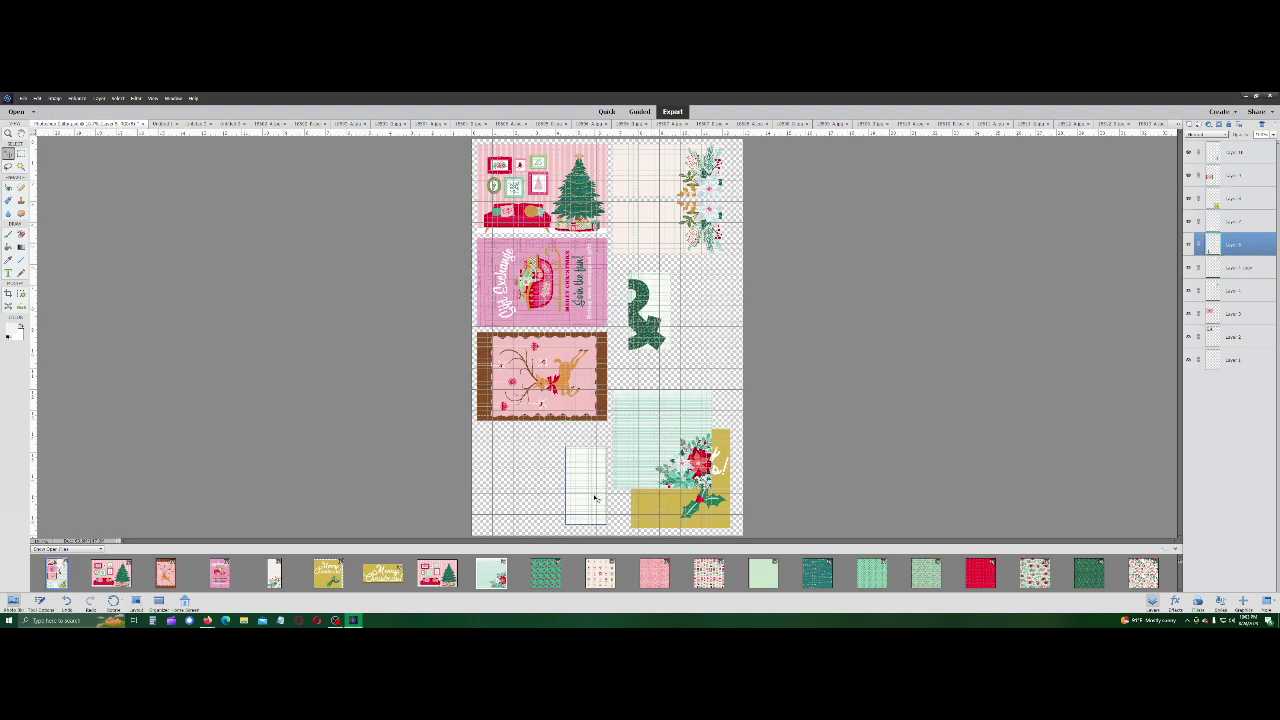
drag(594, 498, 710, 322)
Step: Rotate each of the two green bow panels 90° left and stack them directly below the floral panels
click(54, 98)
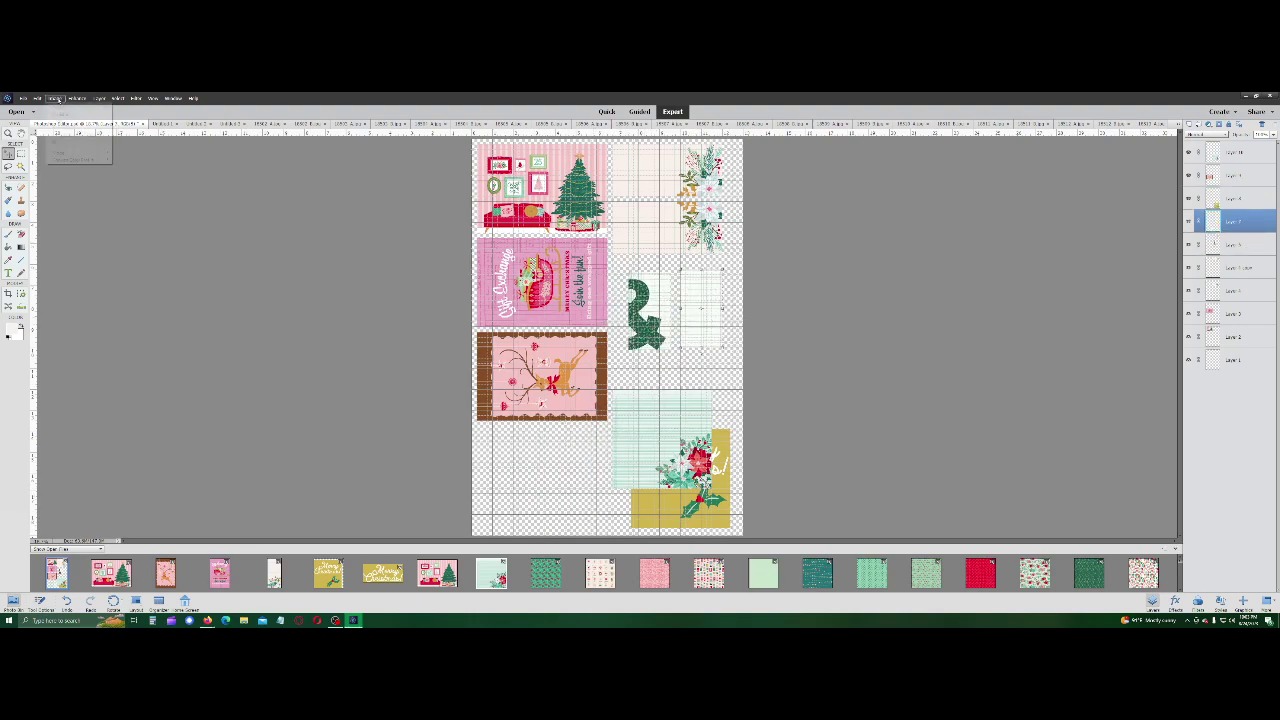
mouse_move(60, 106)
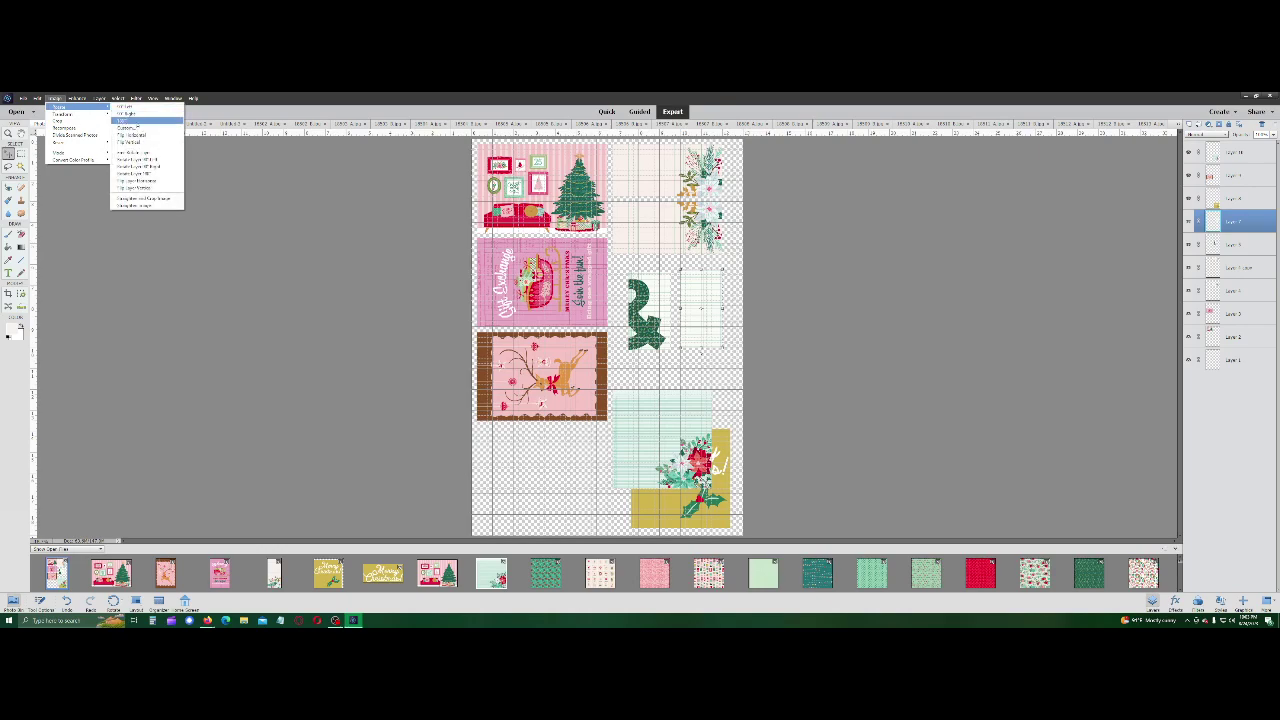
click(146, 162)
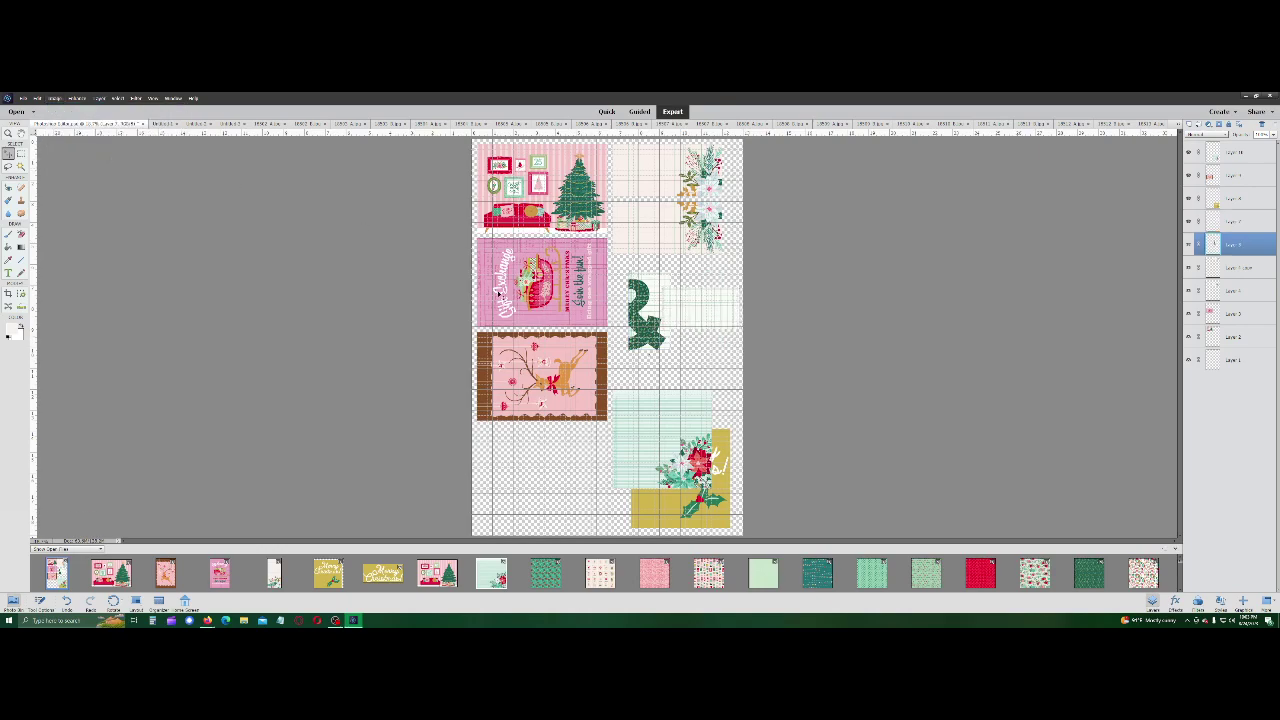
click(54, 98)
mouse_move(60, 106)
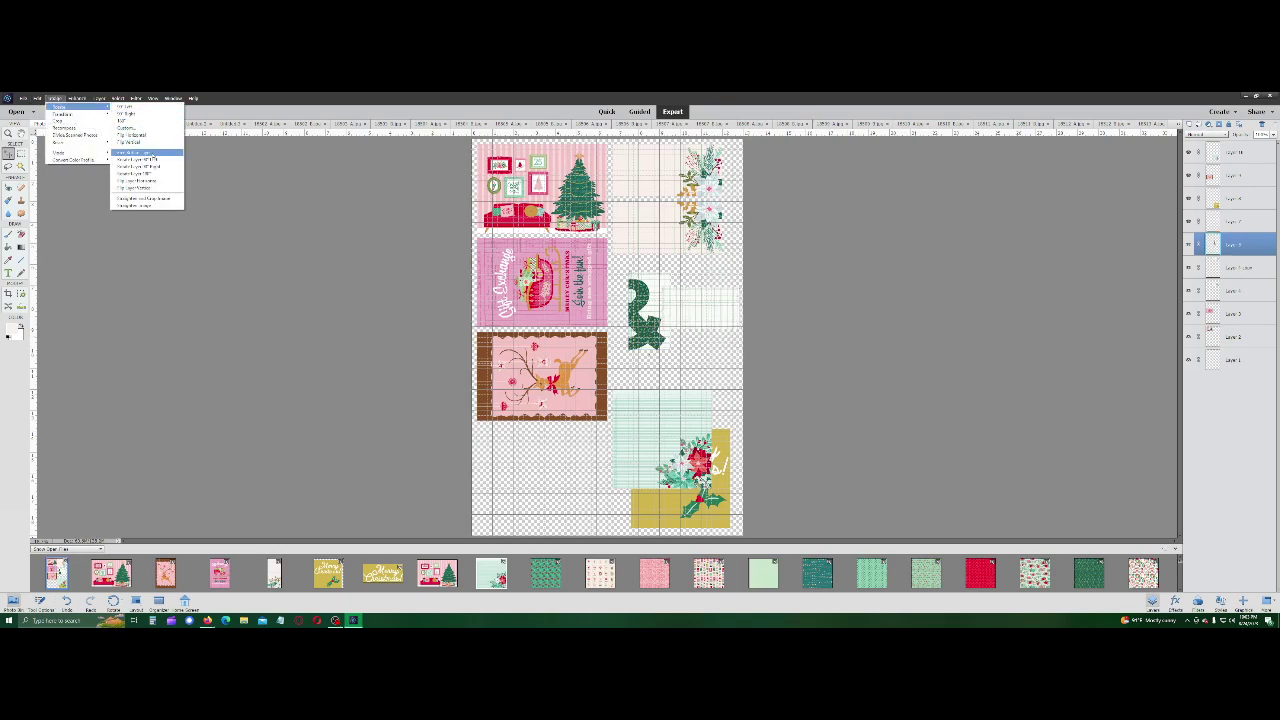
click(140, 159)
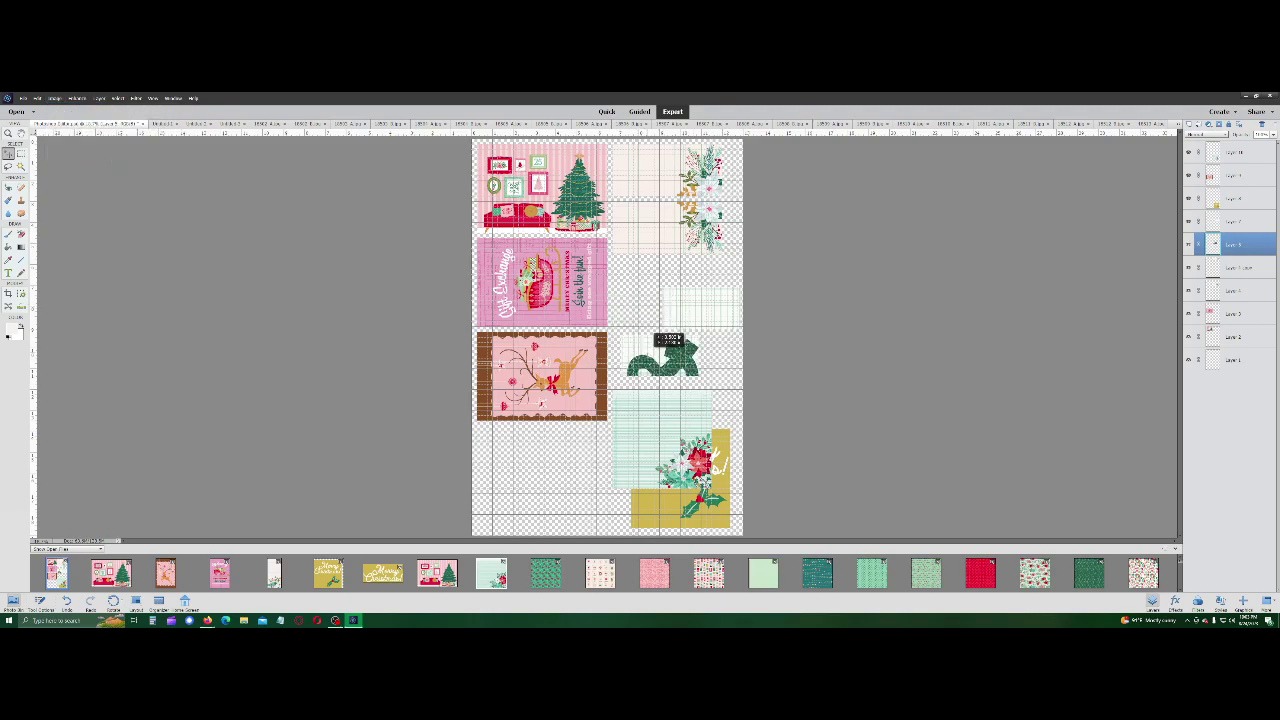
drag(639, 309, 656, 268)
drag(665, 349, 656, 320)
Step: Place the Merry Christmas card below the reindeer card and the poinsettia ledger paper right beside it
drag(670, 430, 656, 408)
drag(677, 496, 522, 495)
drag(660, 416, 636, 466)
click(685, 400)
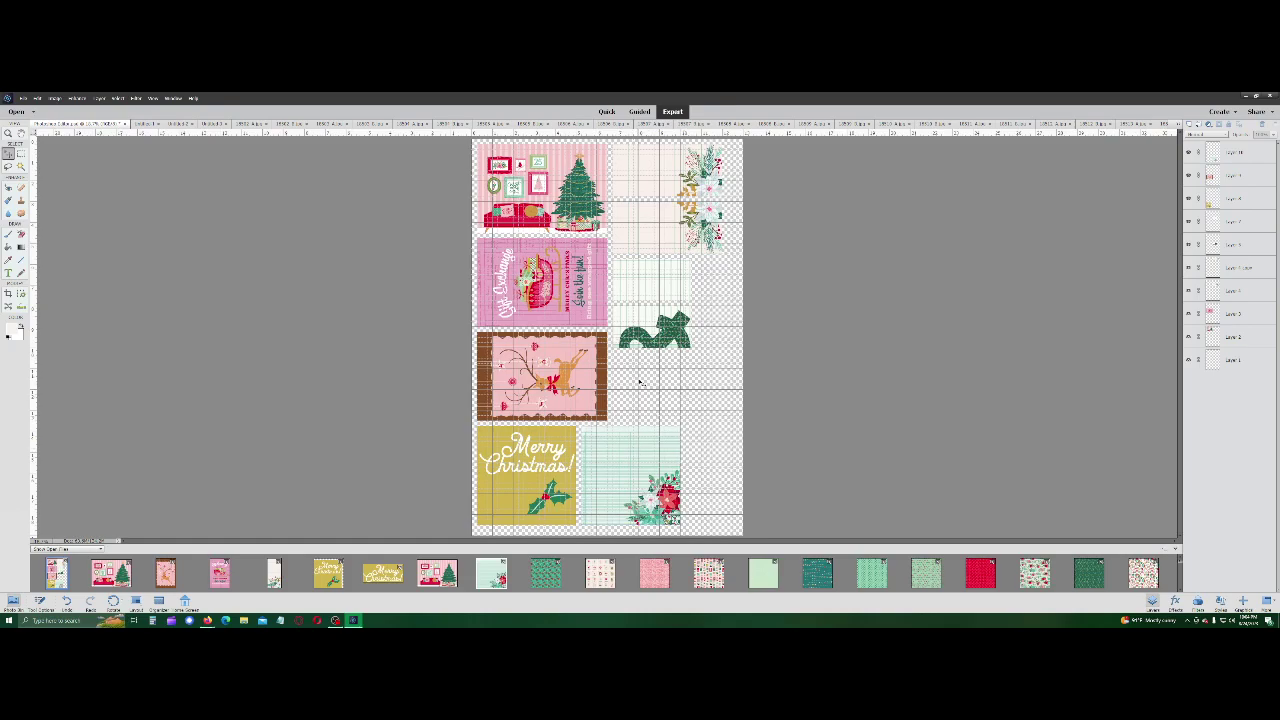
Step: Look through the thumbnails of the open images for further pieces and return to the collage document
scroll(924, 580, down, 10)
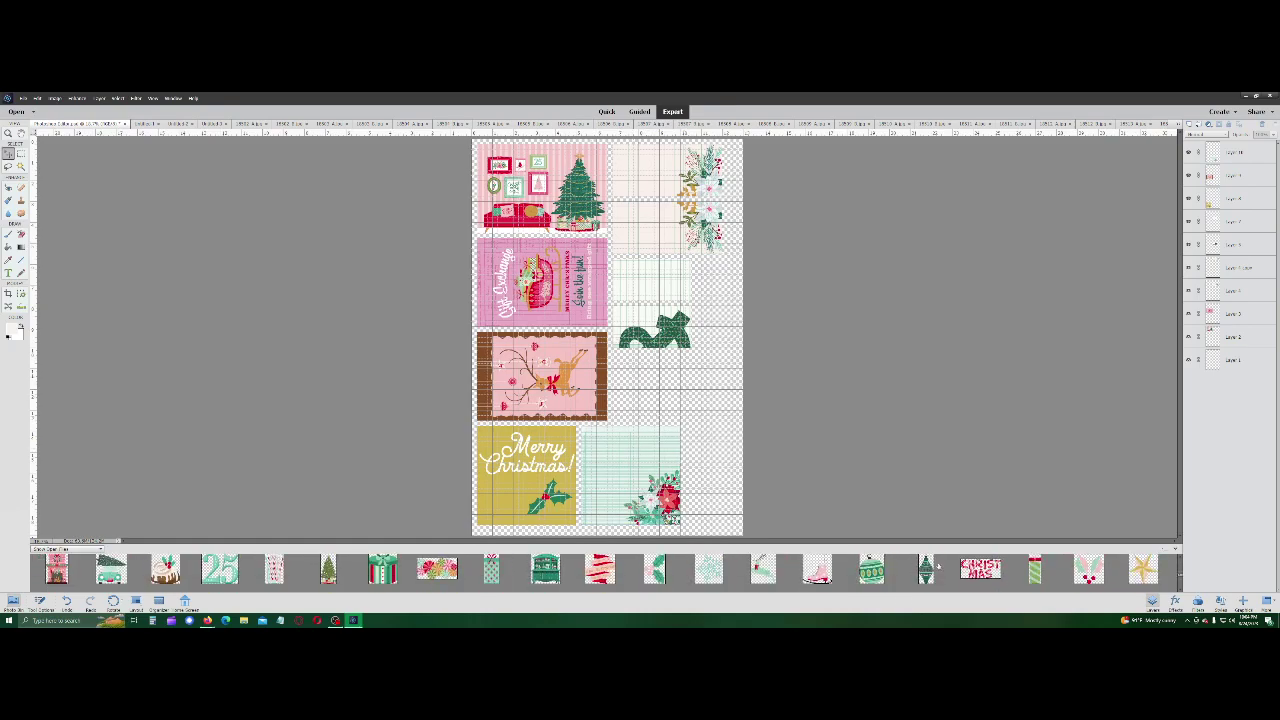
scroll(924, 582, down, 5)
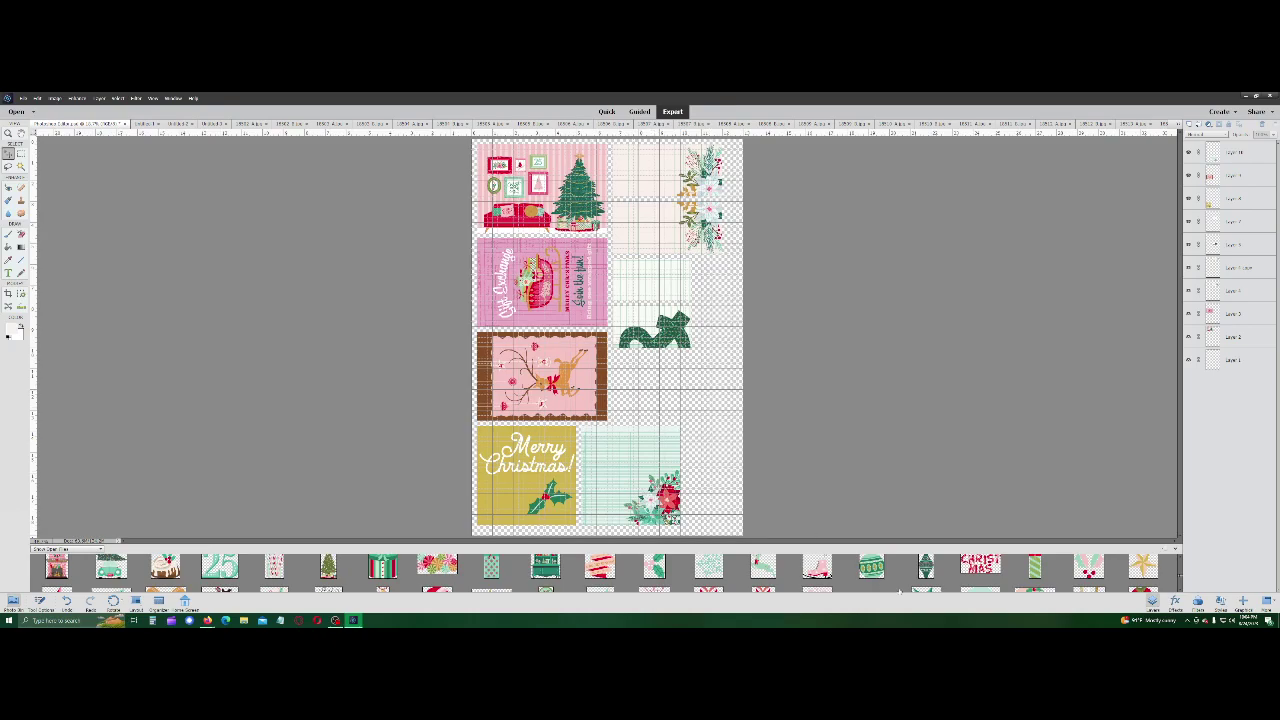
scroll(899, 585, down, 8)
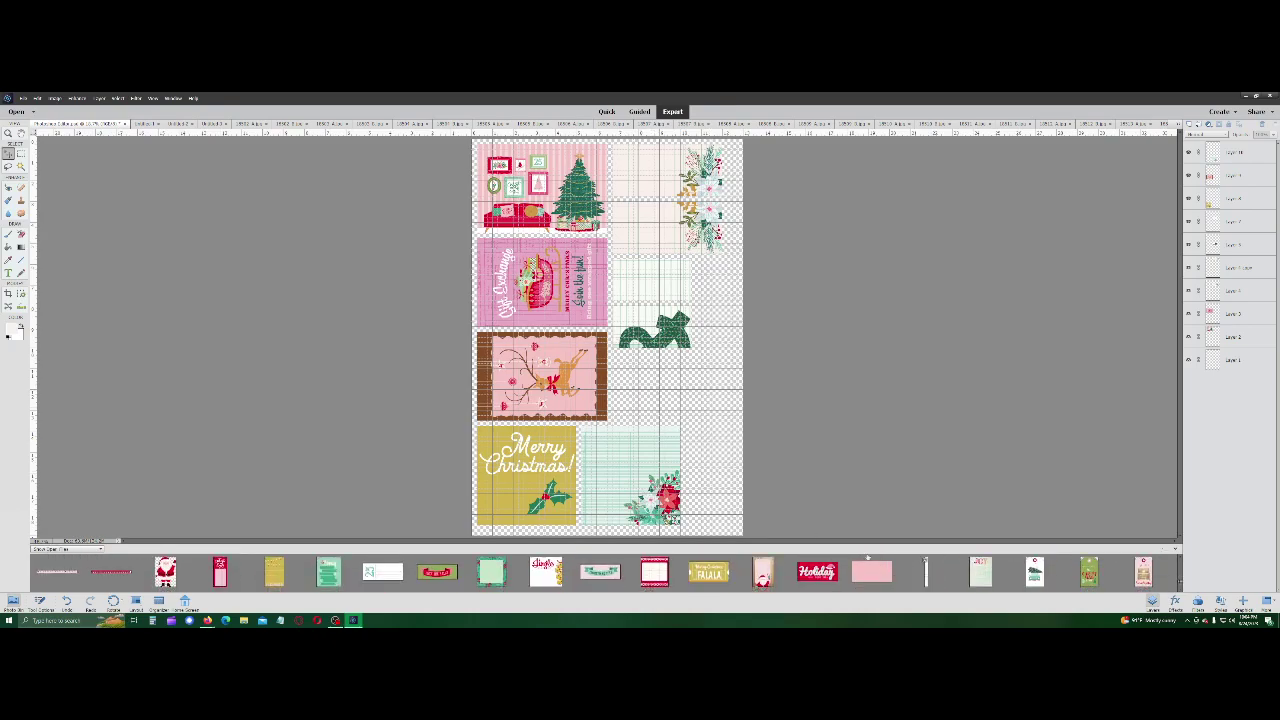
scroll(605, 572, down, 8)
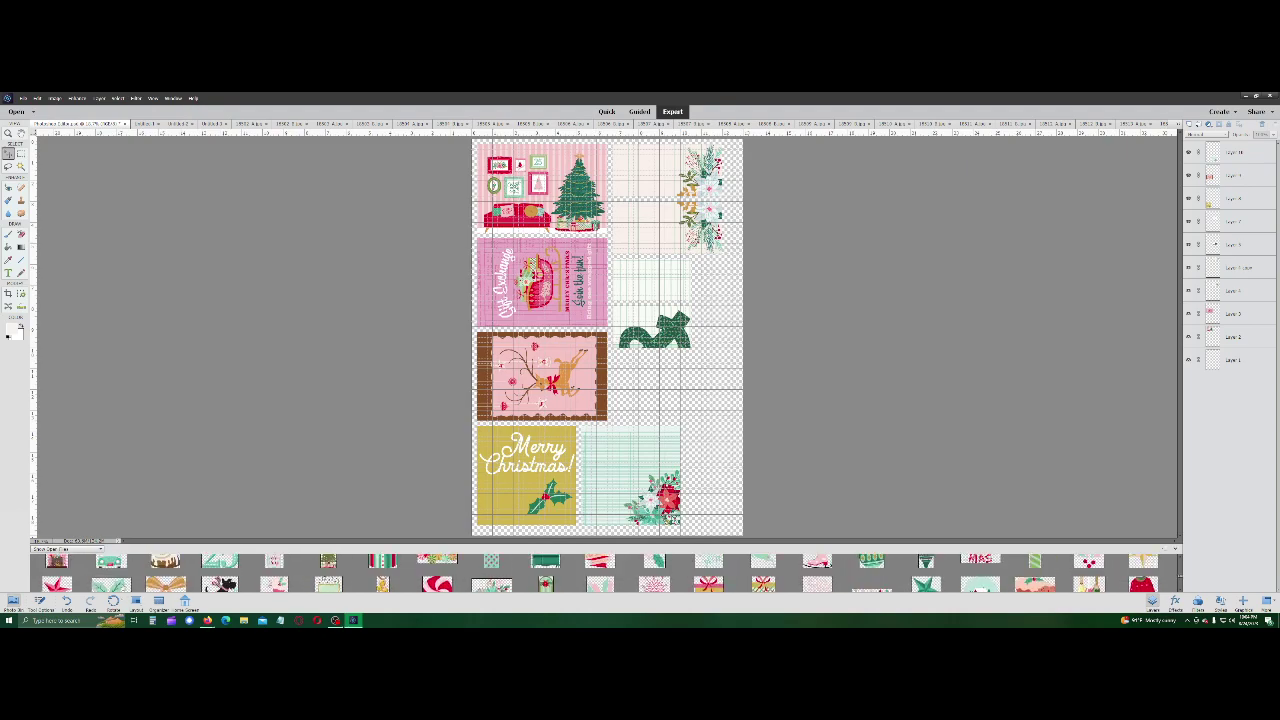
scroll(605, 572, down, 6)
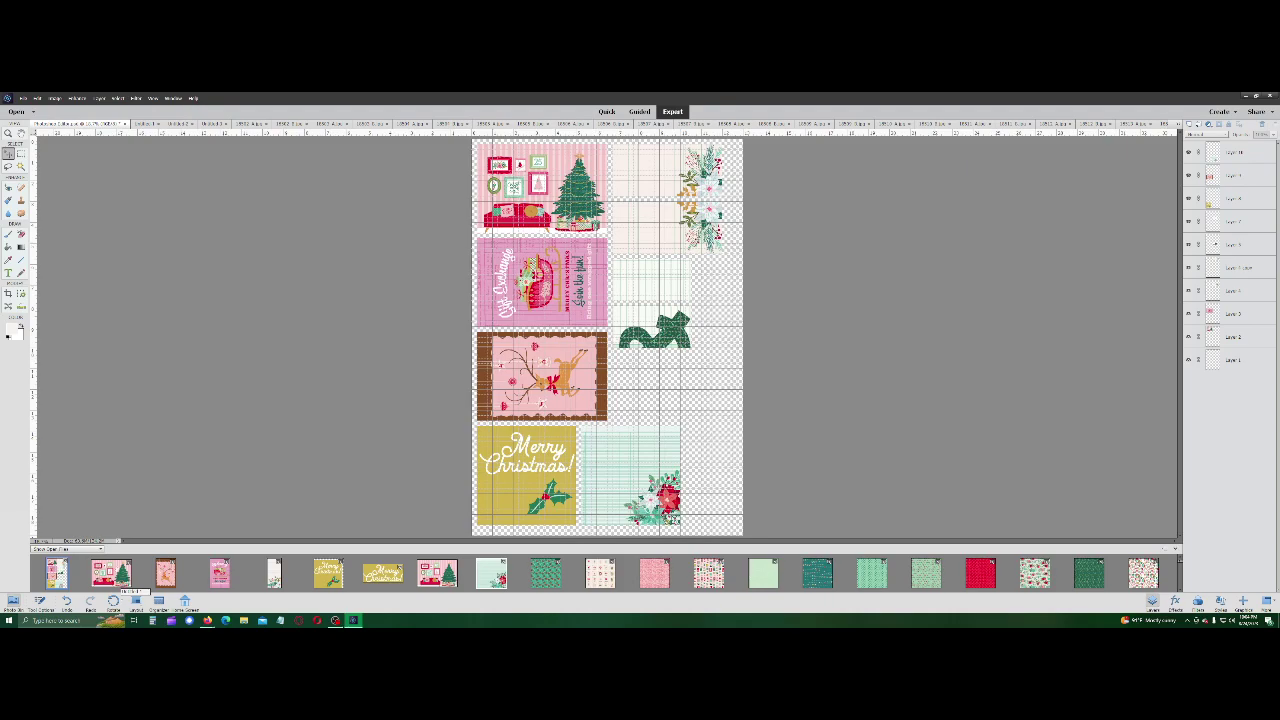
click(111, 572)
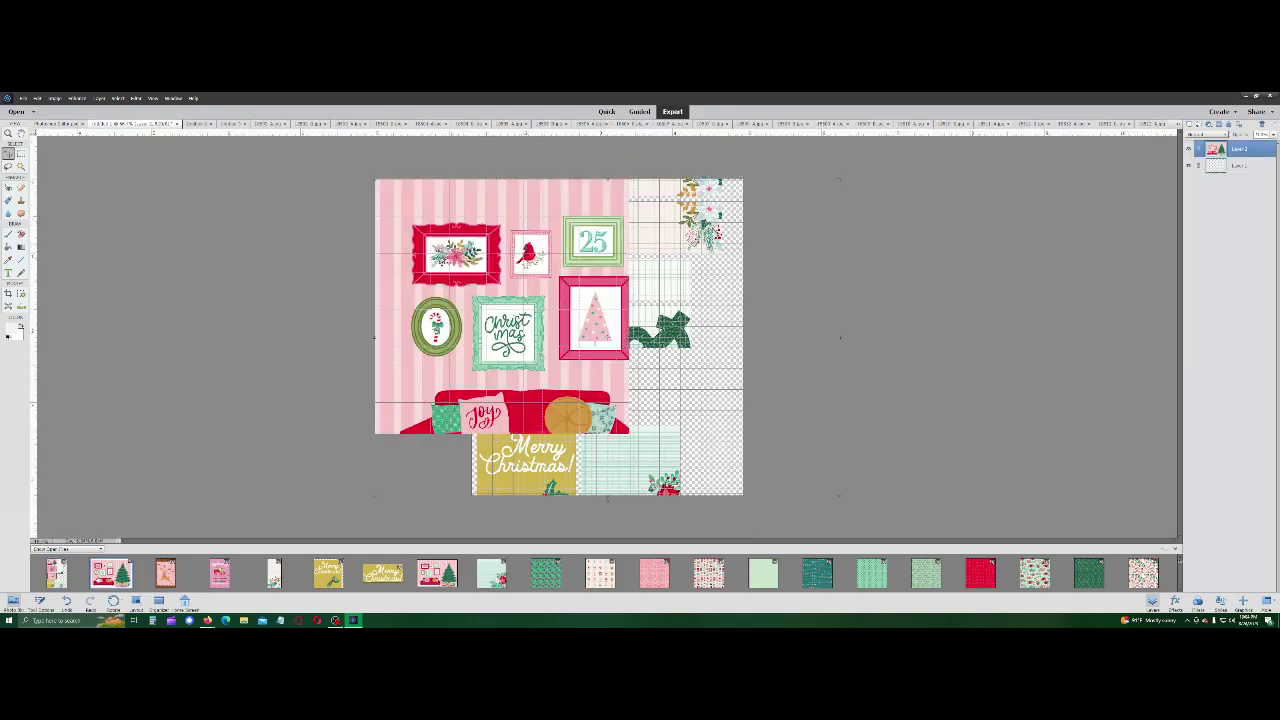
click(55, 572)
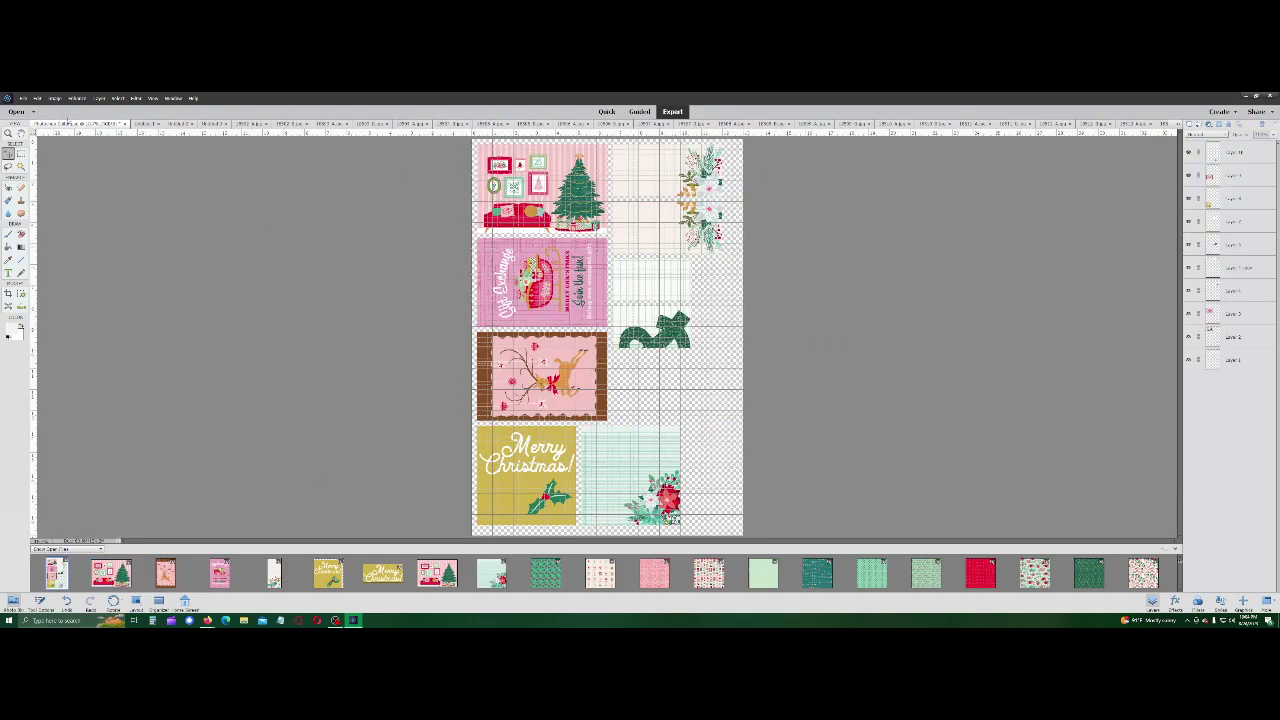
Step: Start printing the collage document and select the Epson ET series printer
click(22, 98)
click(443, 266)
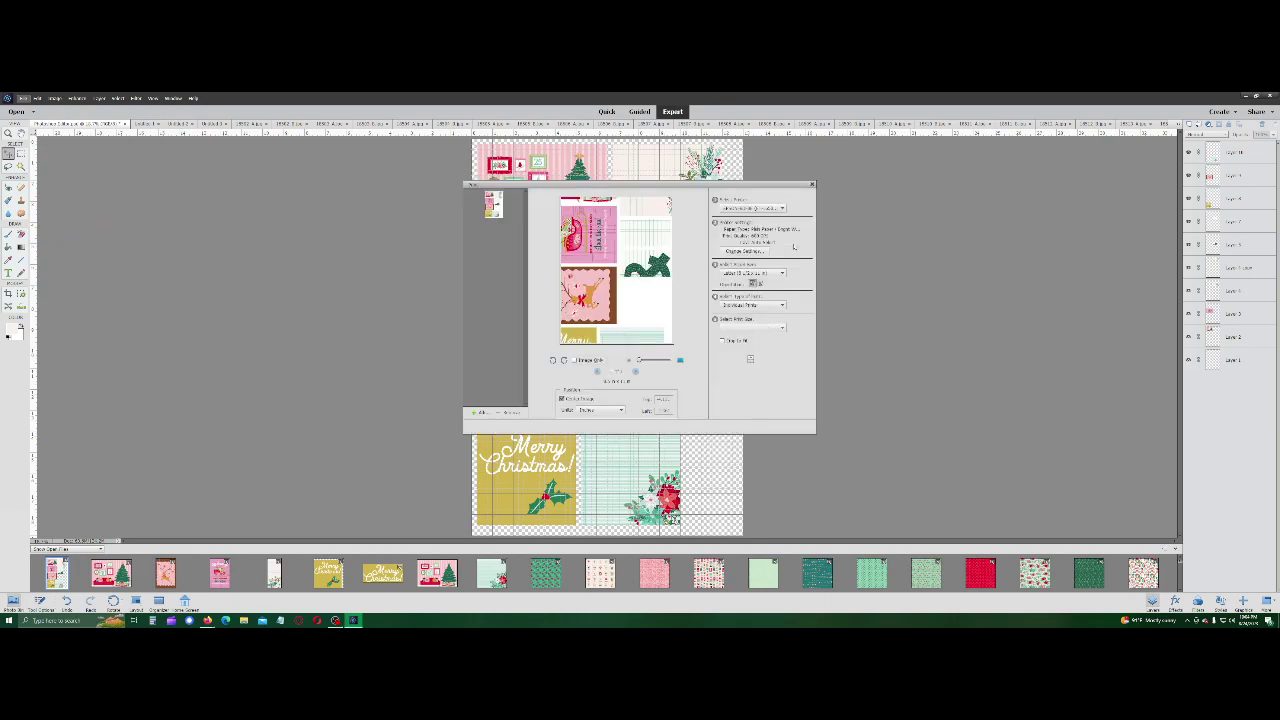
click(752, 208)
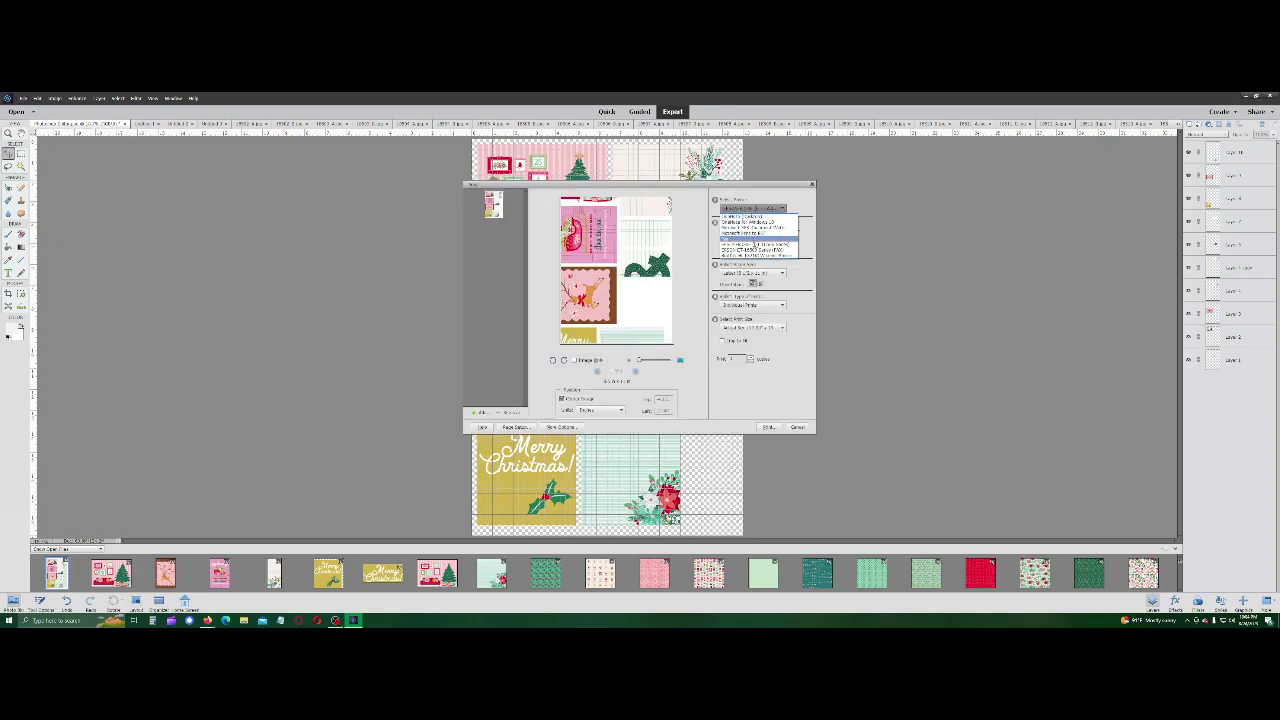
key(Down)
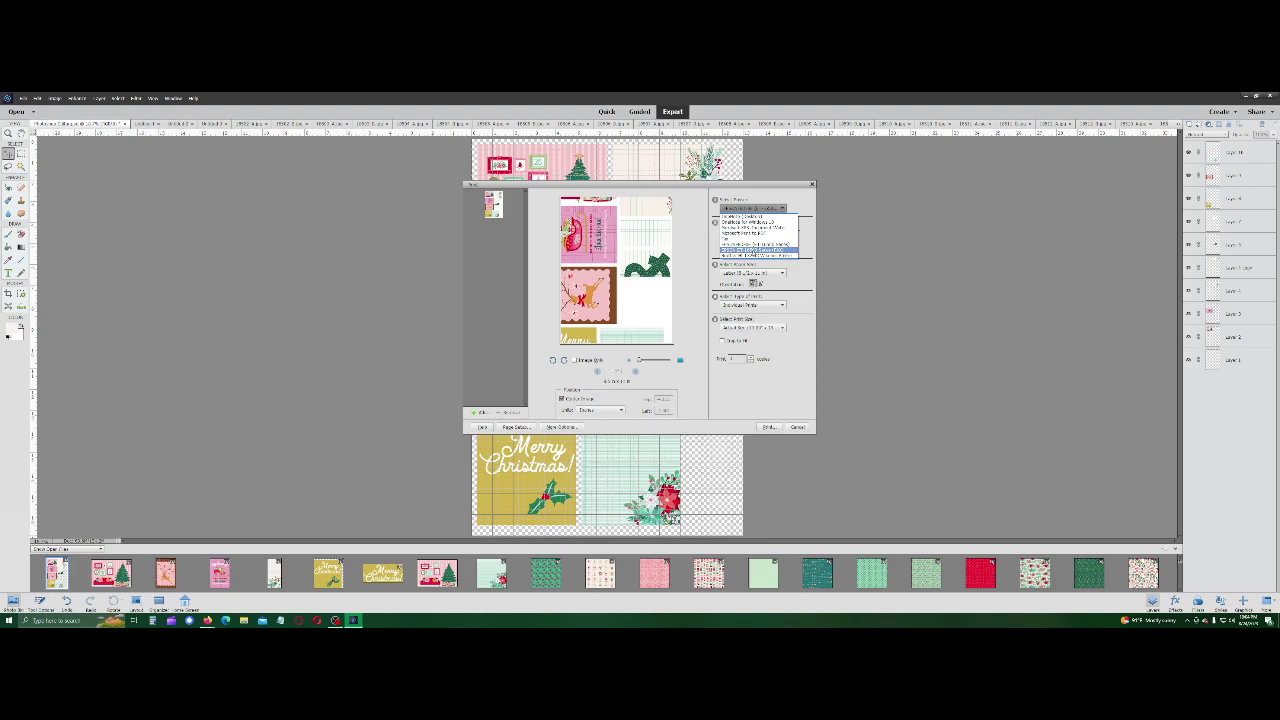
key(Return)
Step: Apply the Super B high-quality preset with premium presentation paper in the printer's advanced settings and print the collage
click(741, 250)
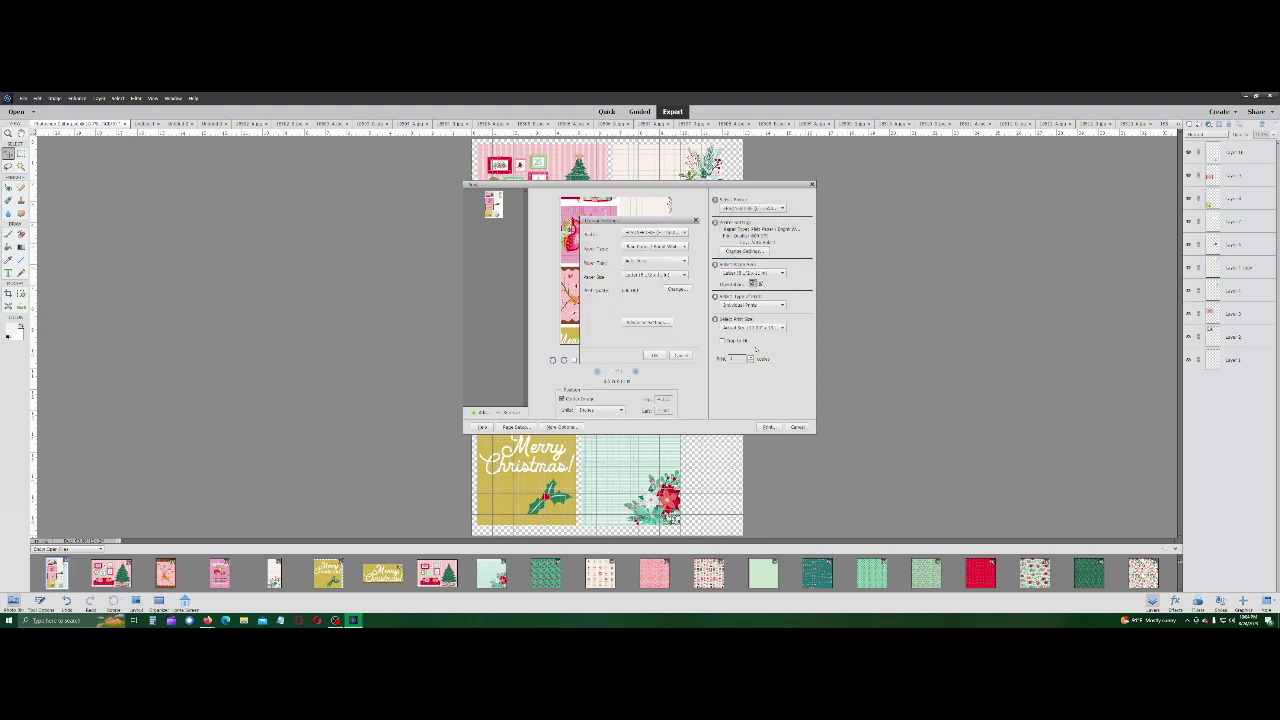
click(647, 322)
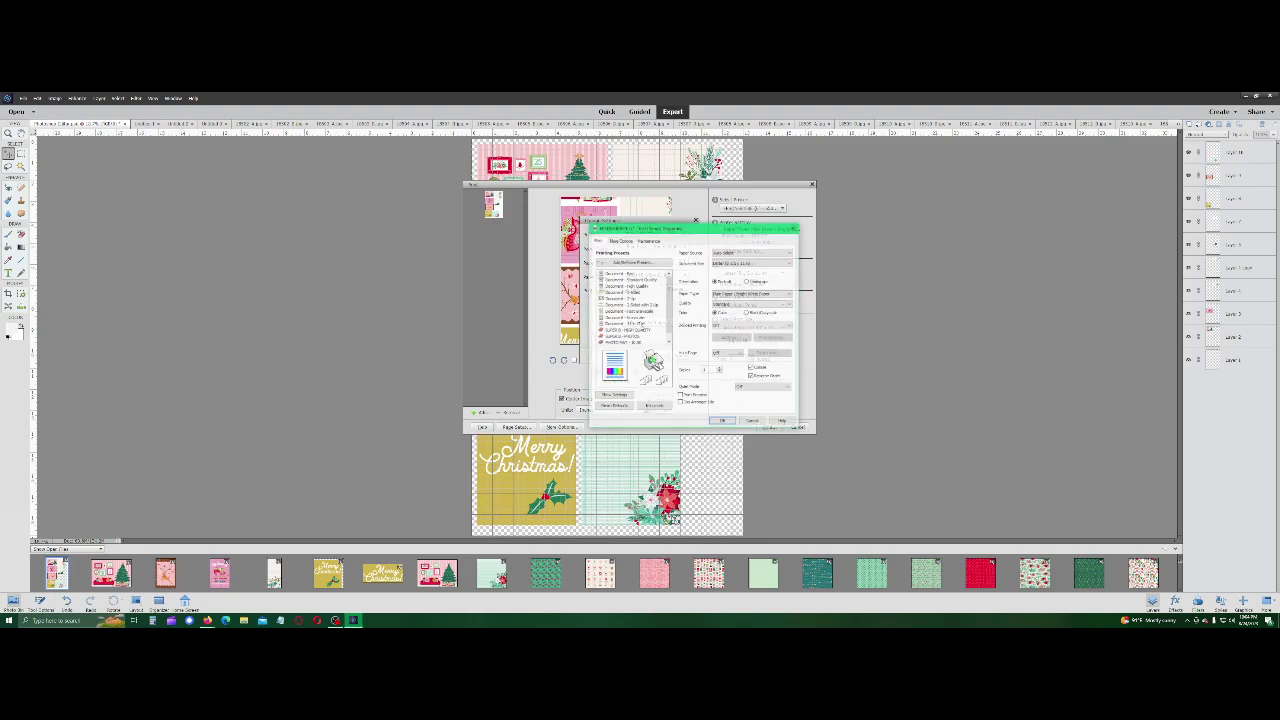
click(630, 330)
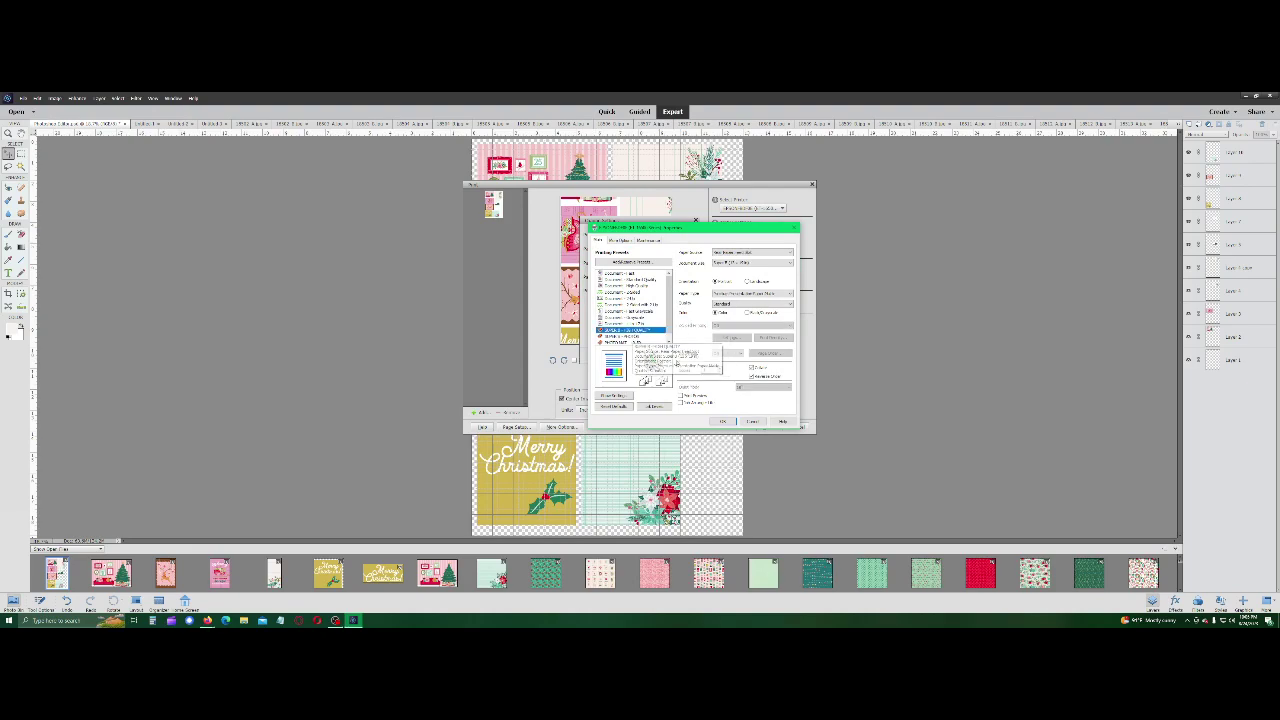
click(724, 421)
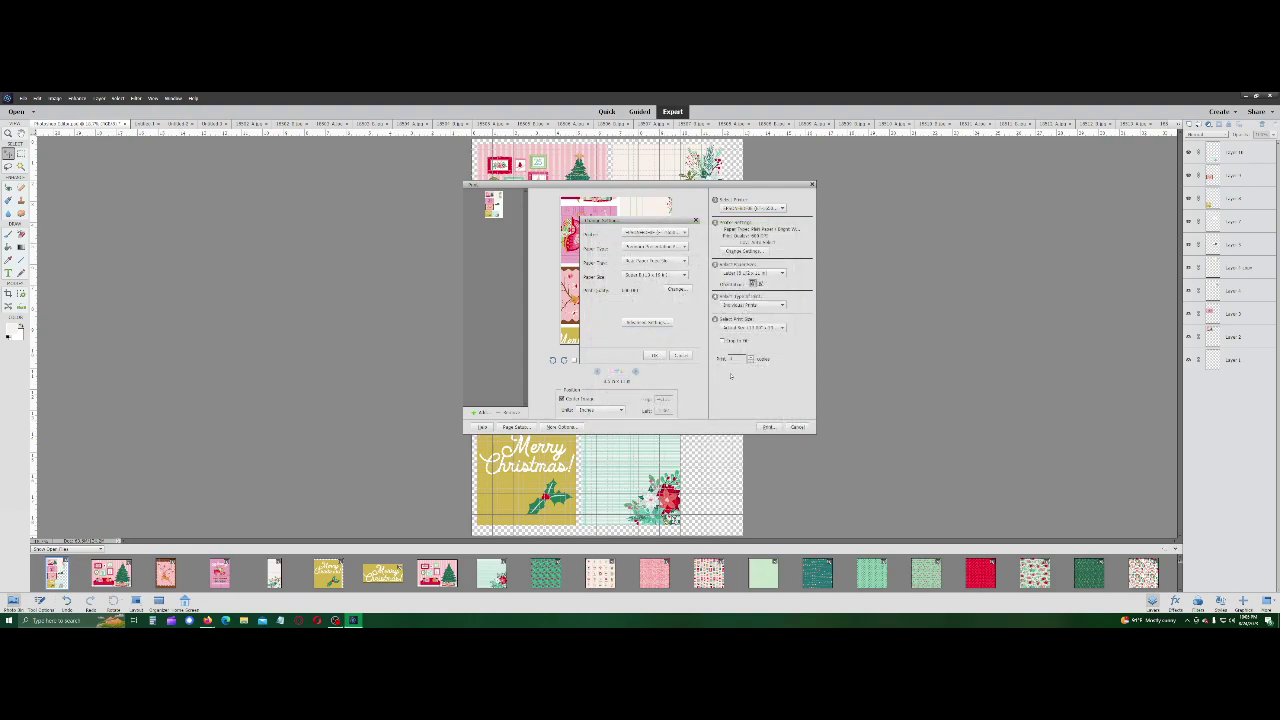
key(Return)
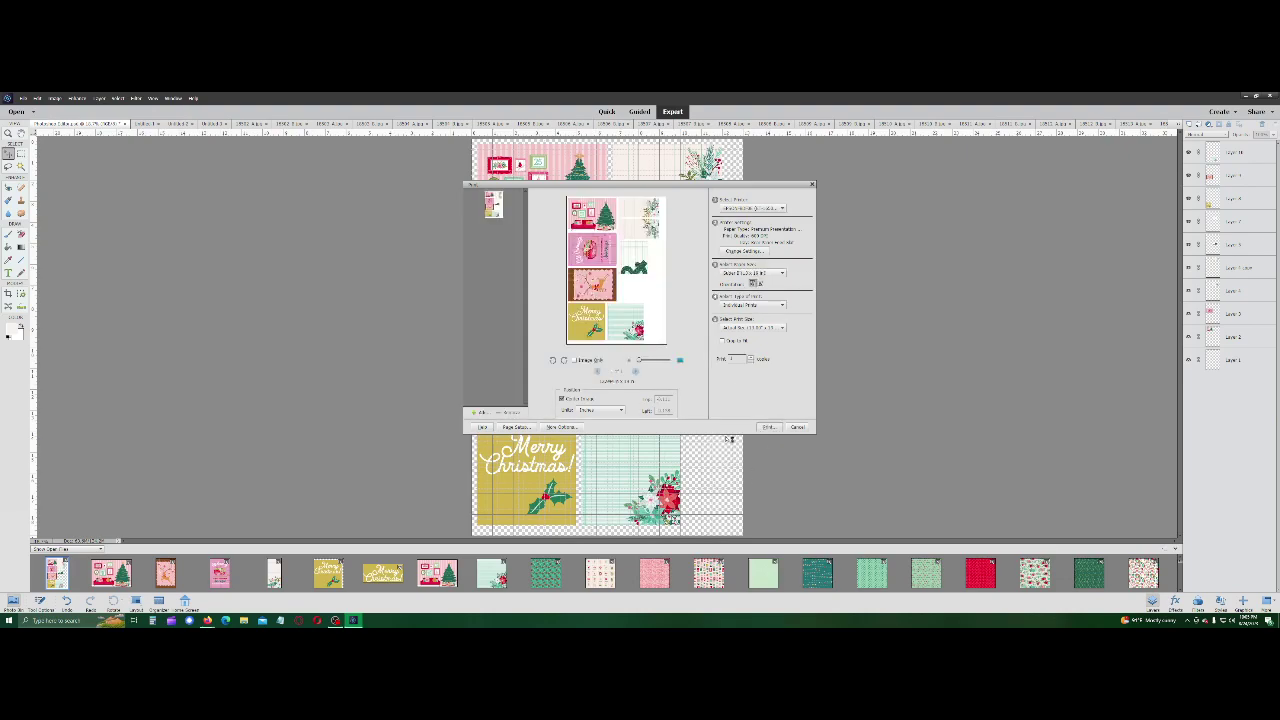
click(768, 427)
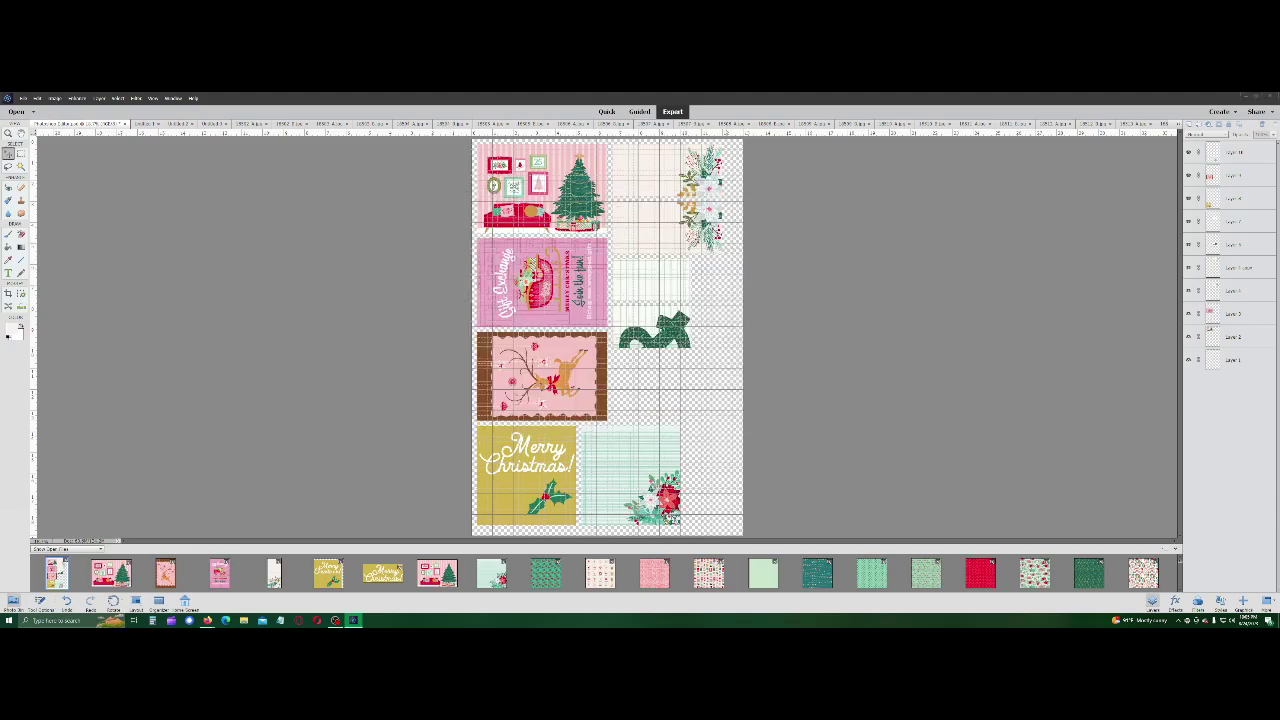